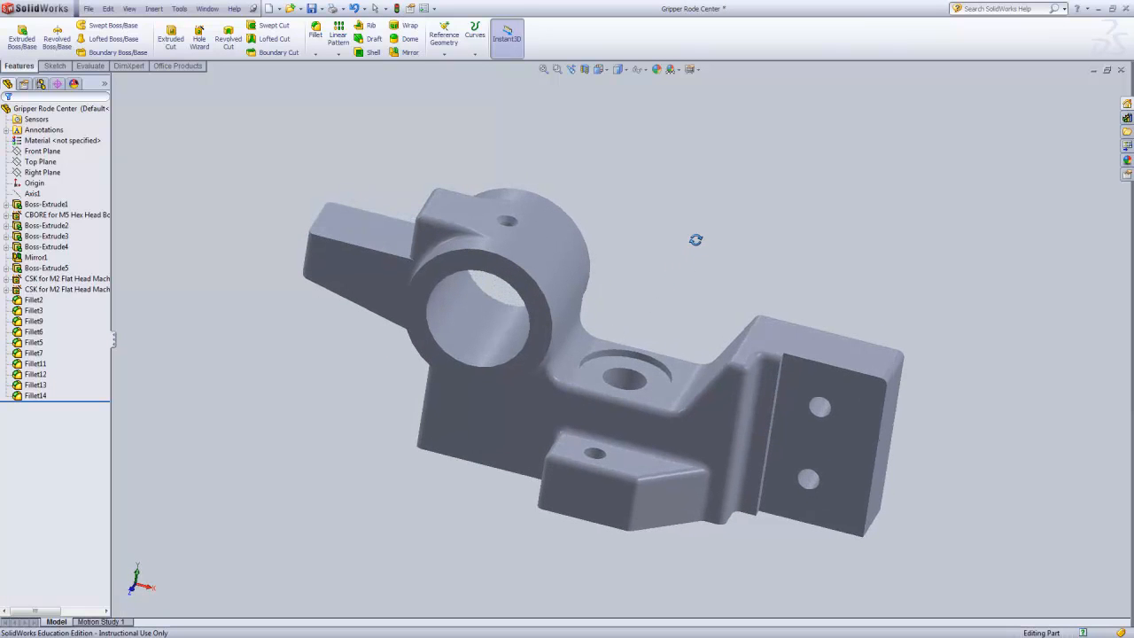
Examine the finished Gripper Rode Center part from the front, above and oblique angles, including its bores, mounting holes and filleted edges.
{"action": "key", "text": "Escape"}
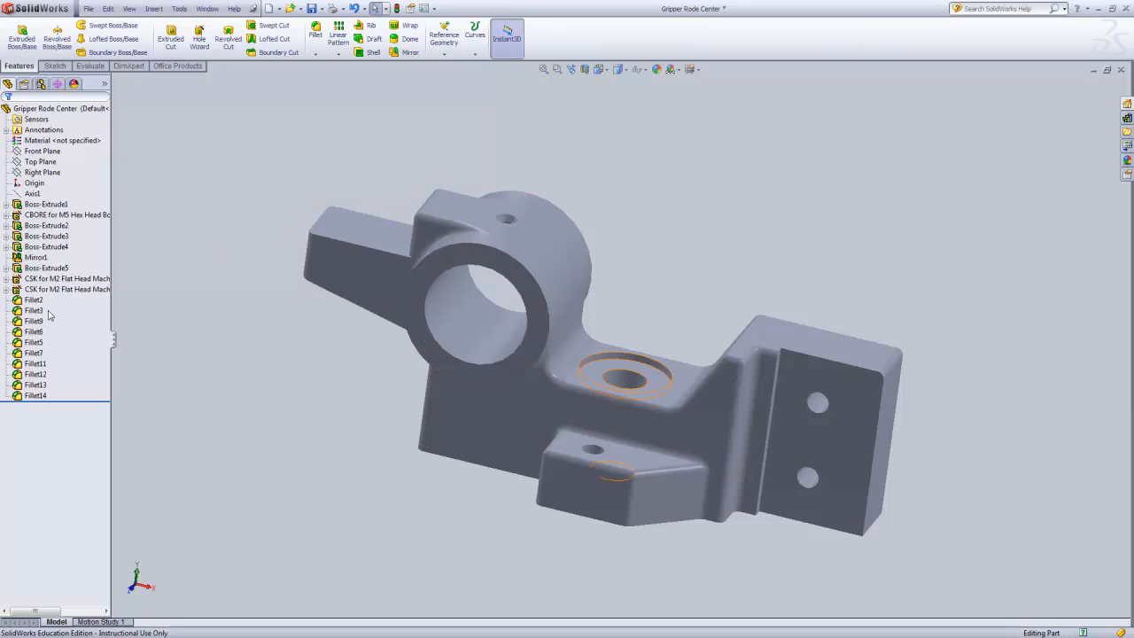
{"action": "left_click", "coordinate": [46, 365]}
{"action": "left_click", "coordinate": [128, 366]}
{"action": "middle_click_drag", "start_coordinate": [708, 247], "coordinate": [695, 276]}
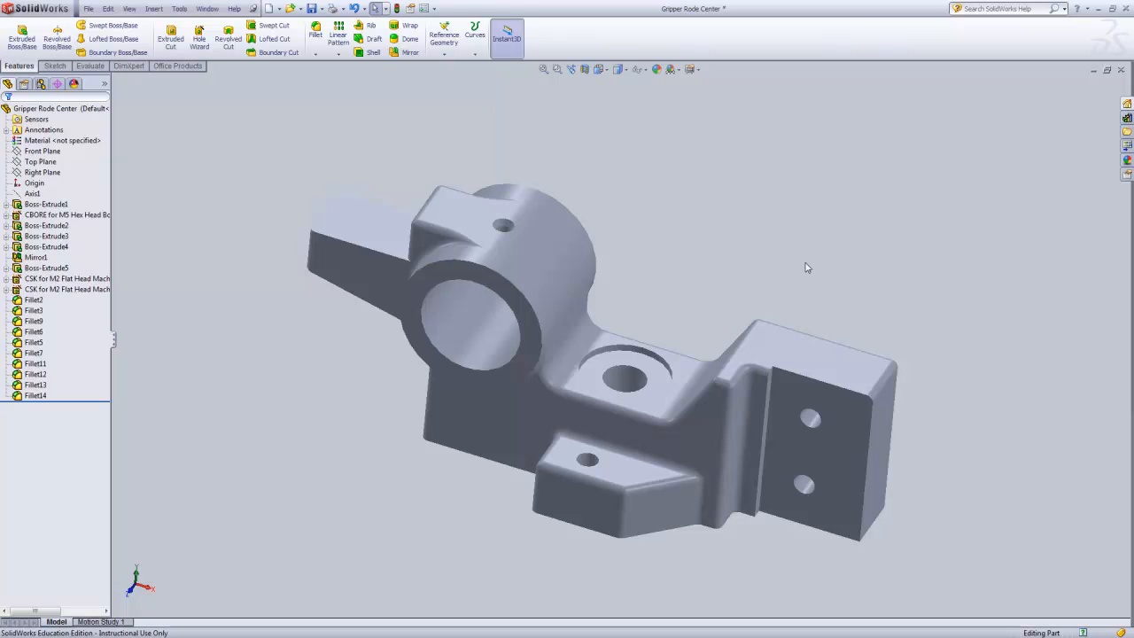
{"action": "middle_click_drag", "start_coordinate": [756, 287], "coordinate": [767, 149]}
{"action": "scroll", "coordinate": [745, 184], "scroll_direction": "down", "scroll_amount": 1}
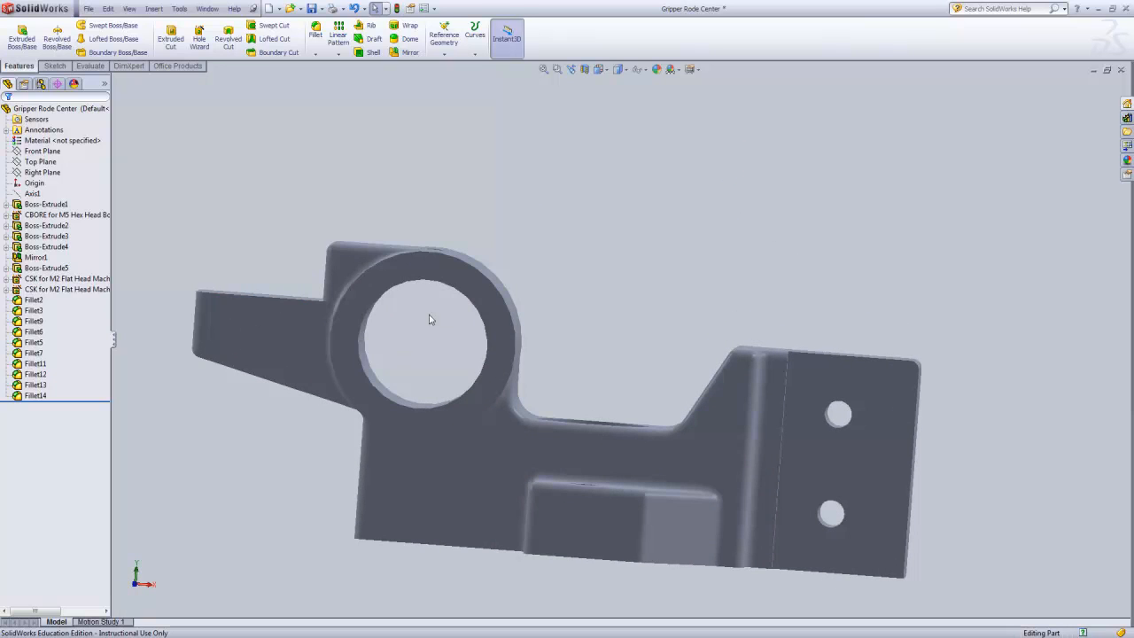
{"action": "middle_click_drag", "start_coordinate": [614, 271], "coordinate": [617, 466]}
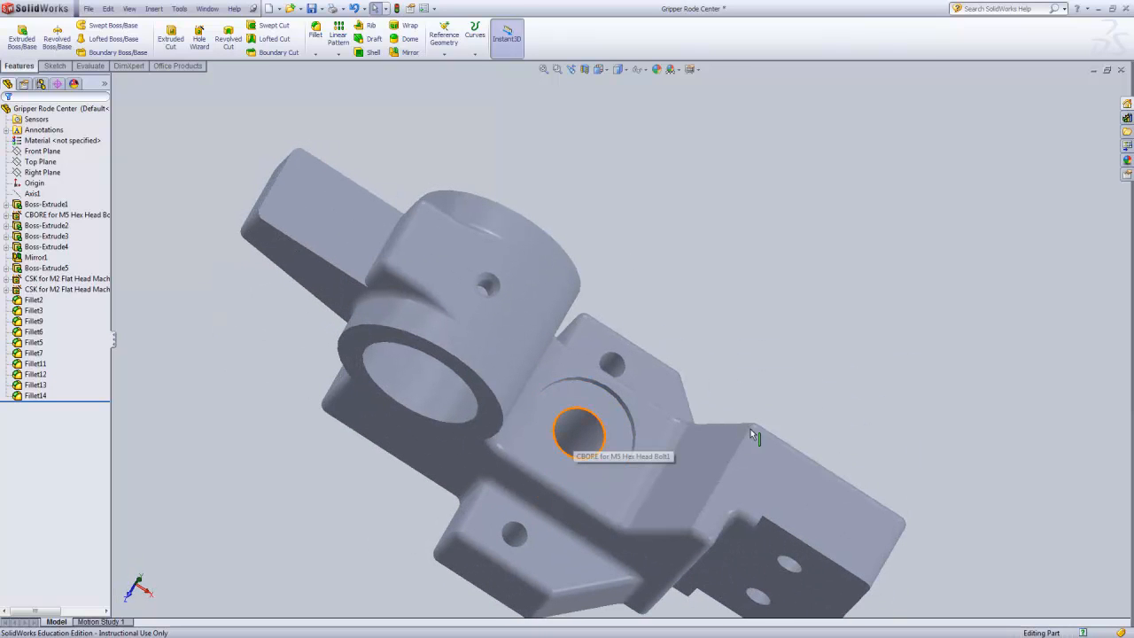
{"action": "middle_click_drag", "start_coordinate": [683, 420], "coordinate": [545, 518]}
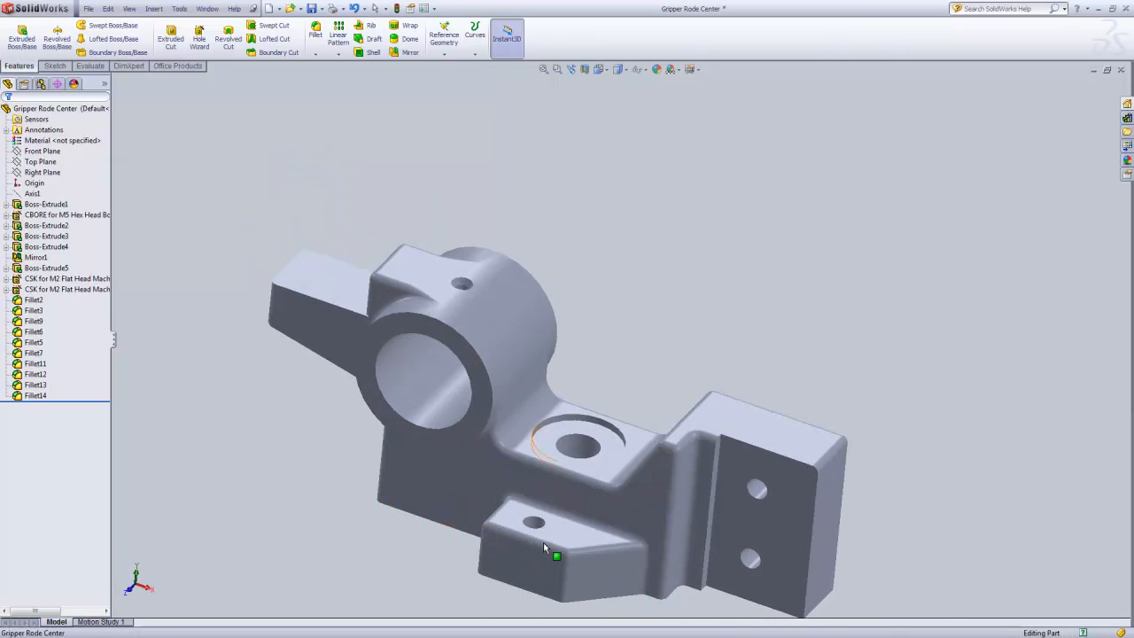
{"action": "scroll", "coordinate": [543, 543], "scroll_direction": "down", "scroll_amount": 3}
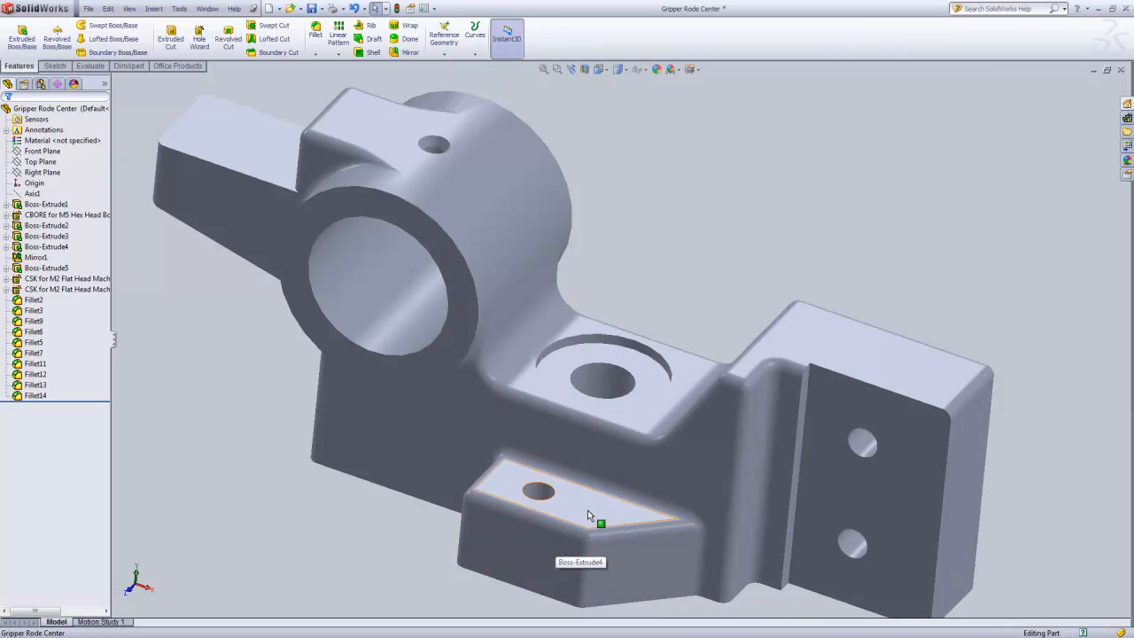
{"action": "scroll", "coordinate": [588, 512], "scroll_direction": "up", "scroll_amount": 3}
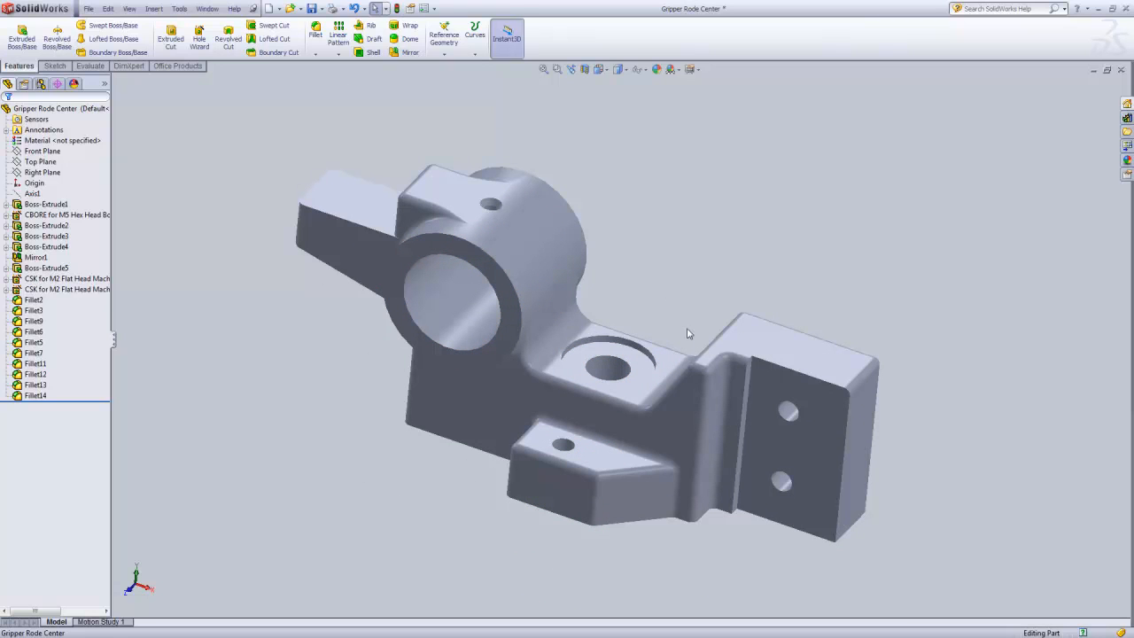
{"action": "middle_click_drag", "start_coordinate": [872, 479], "coordinate": [957, 474]}
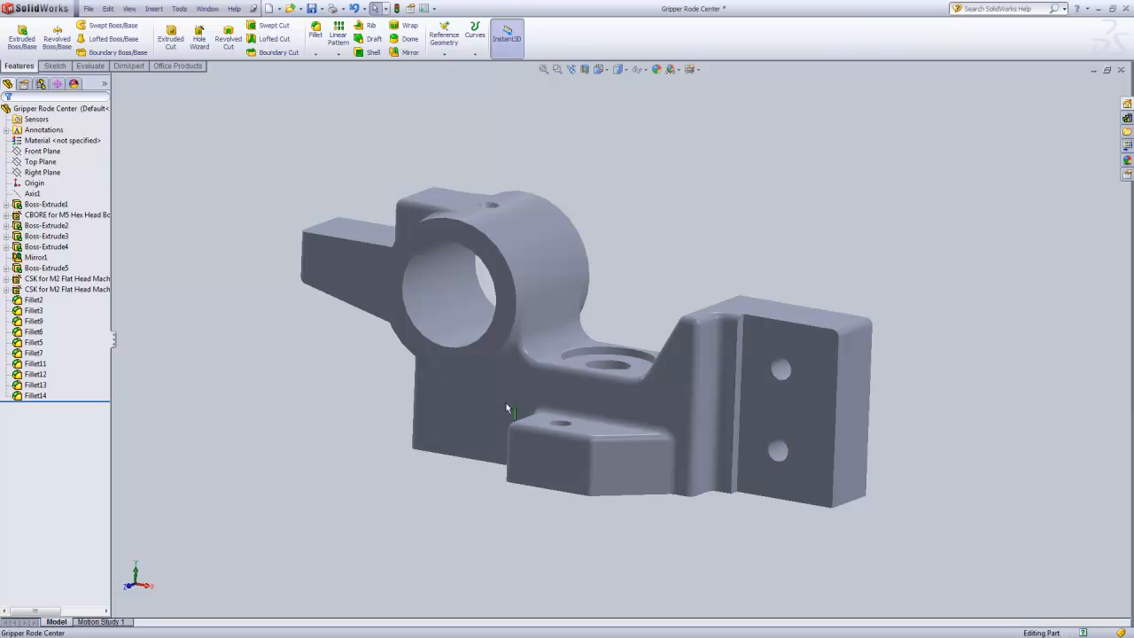
{"action": "middle_click_drag", "start_coordinate": [600, 247], "coordinate": [612, 291]}
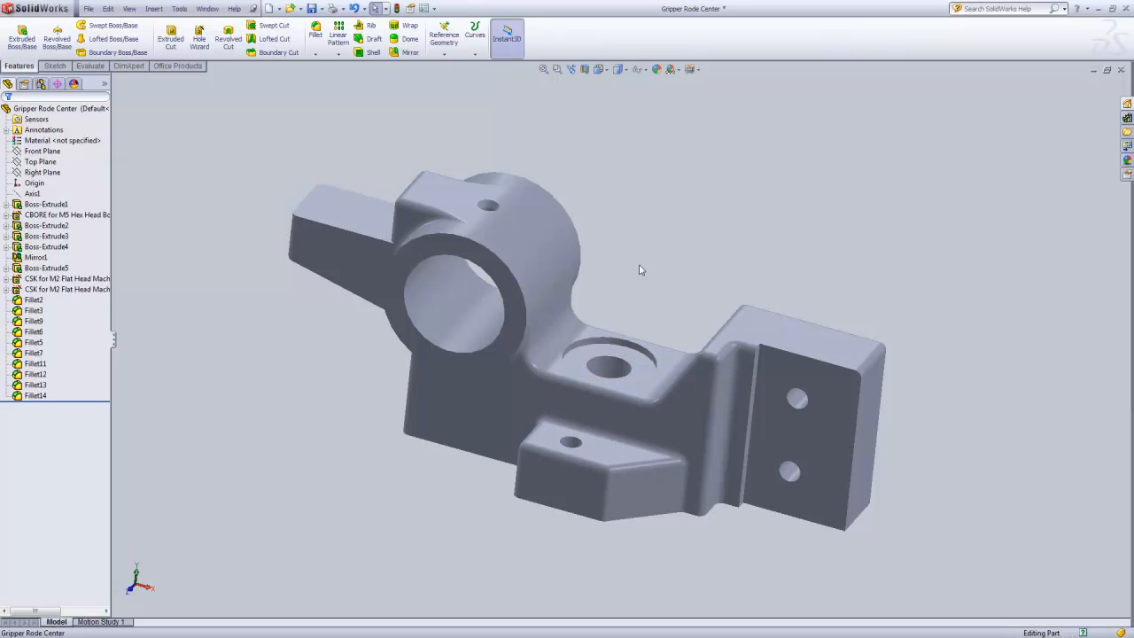
{"action": "scroll", "coordinate": [591, 345], "scroll_direction": "down", "scroll_amount": 1}
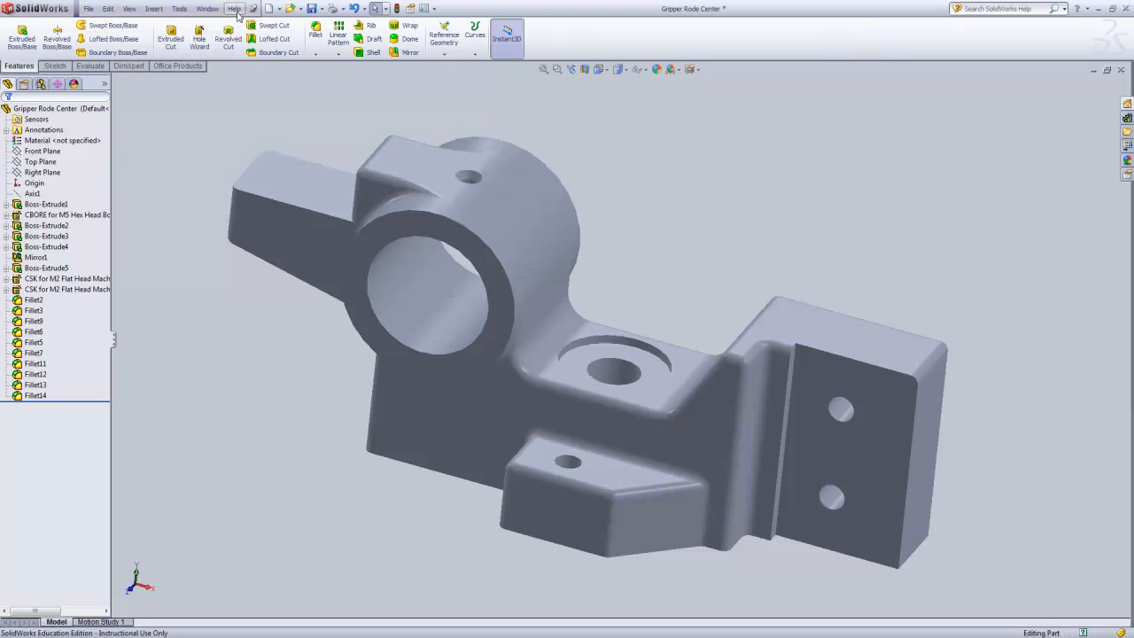
Switch to the Part2 document and create a reference axis at the intersection of the Front Plane and Right Plane.
{"action": "left_click", "coordinate": [208, 8]}
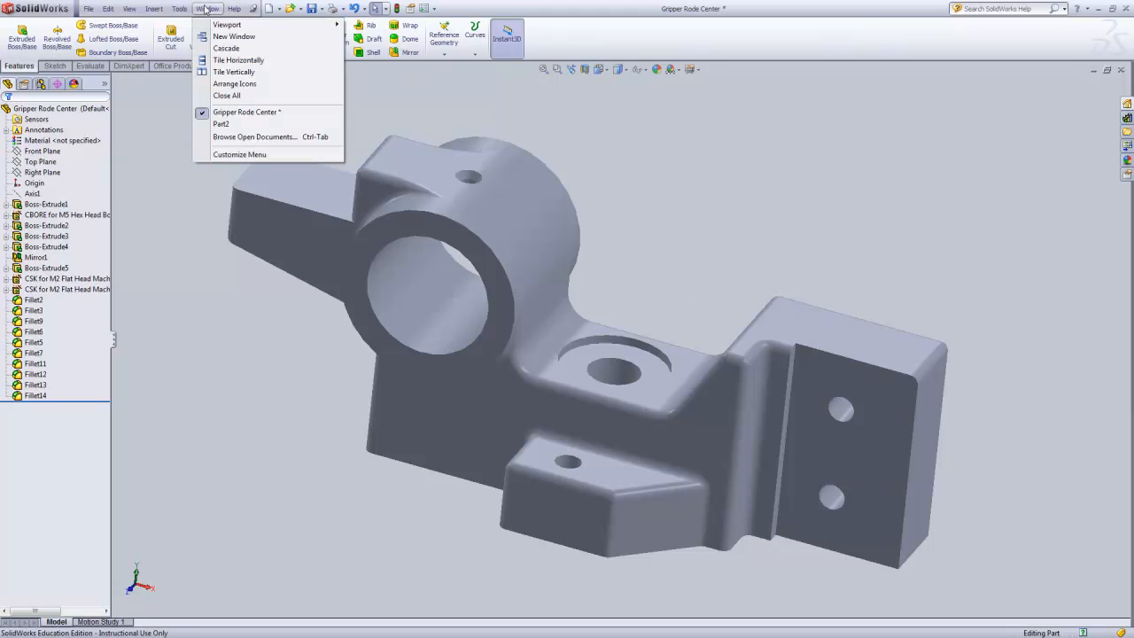
{"action": "left_click", "coordinate": [222, 126]}
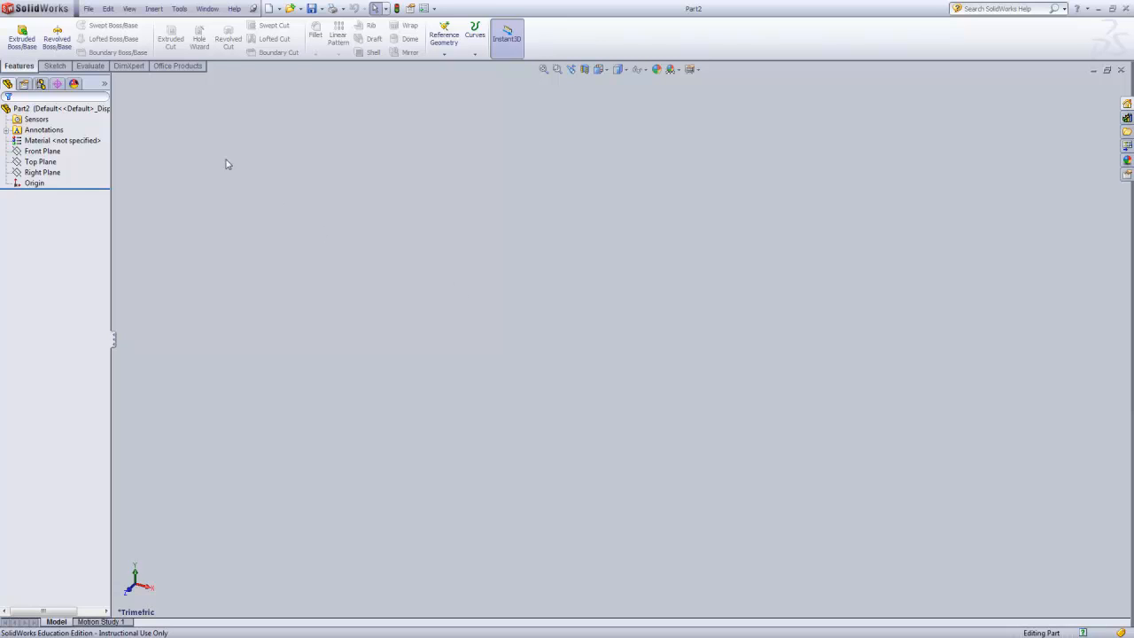
{"action": "left_click", "coordinate": [445, 55]}
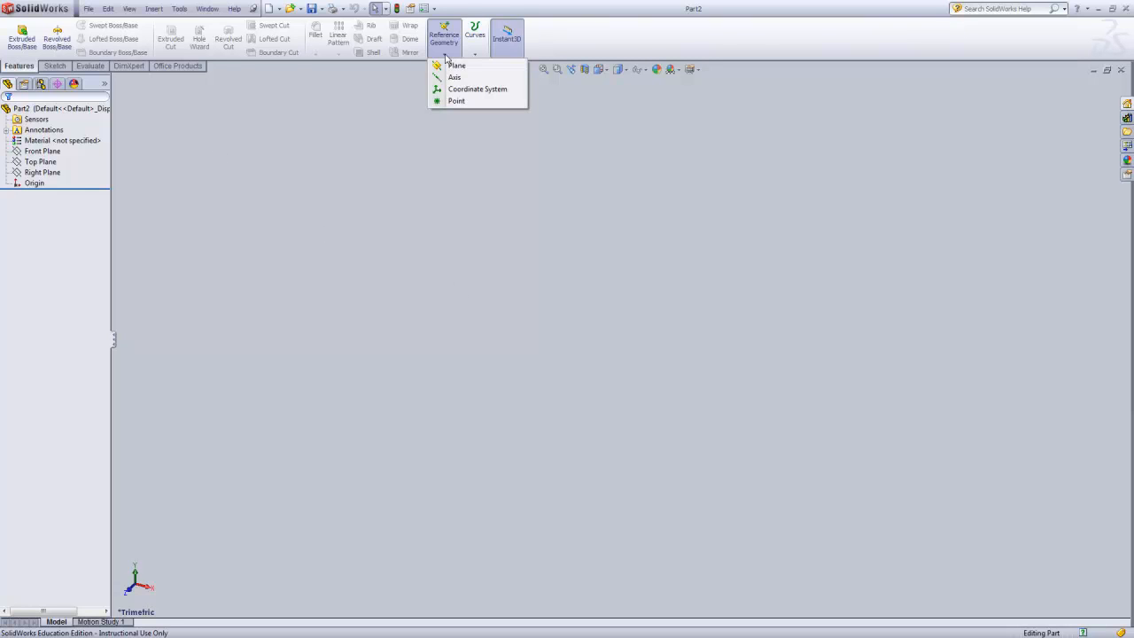
{"action": "left_click", "coordinate": [447, 78]}
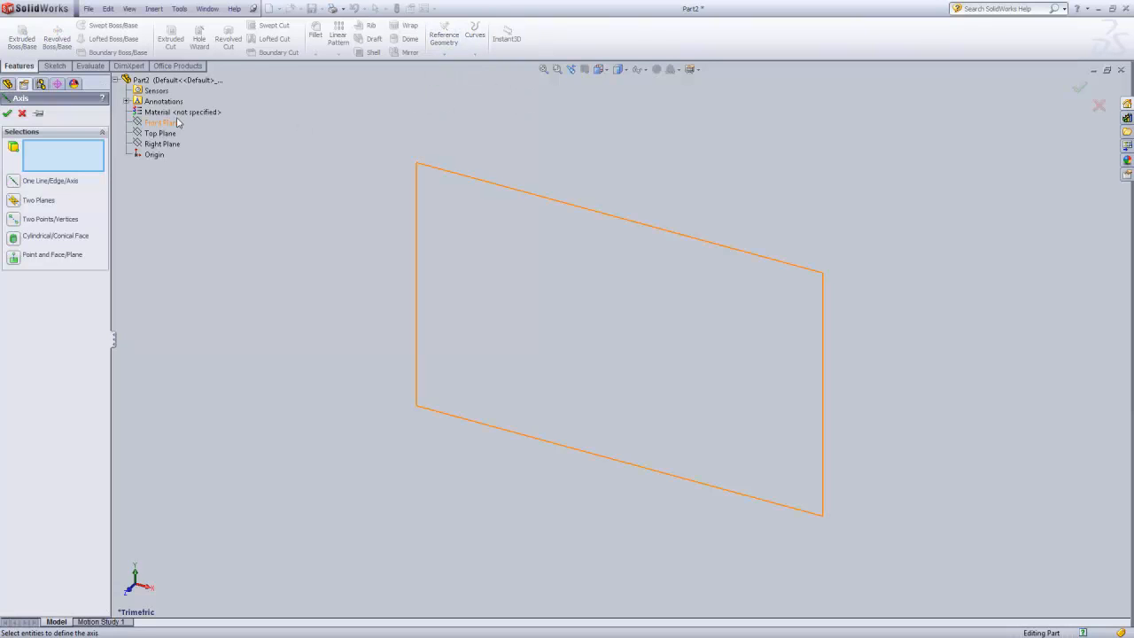
{"action": "left_click", "coordinate": [13, 200]}
{"action": "left_click", "coordinate": [169, 125]}
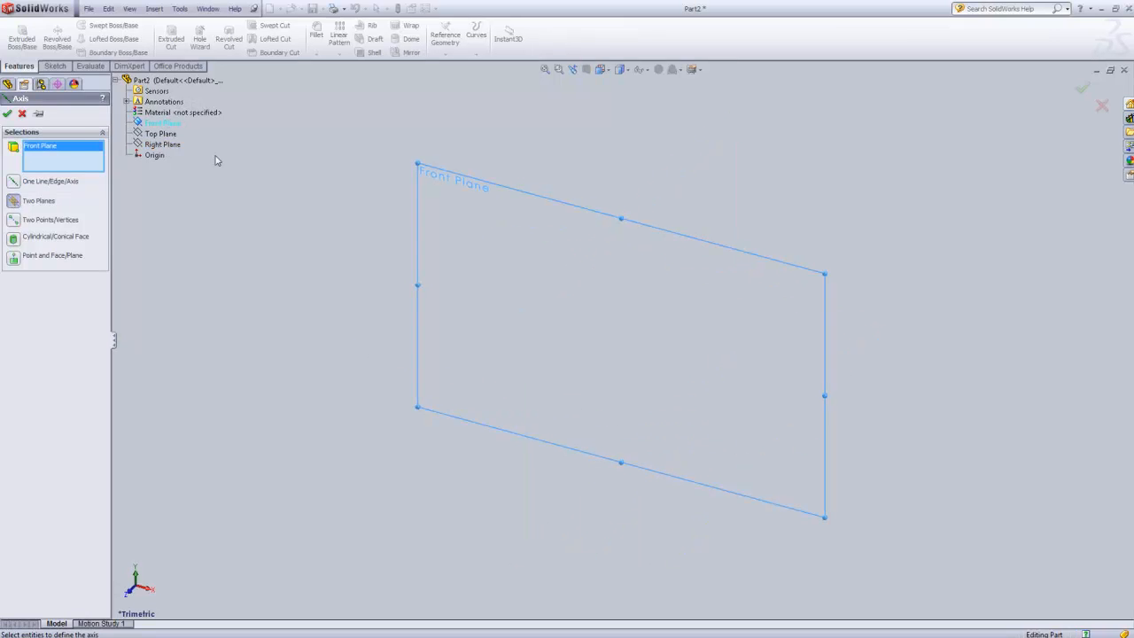
{"action": "left_click", "coordinate": [8, 114]}
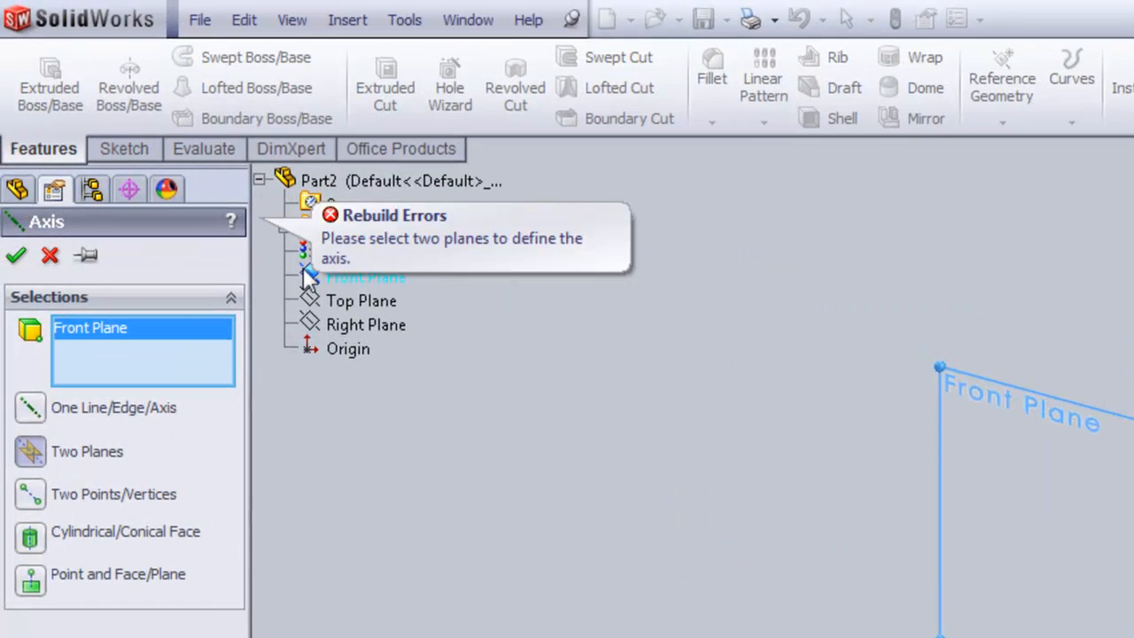
{"action": "left_click", "coordinate": [366, 324]}
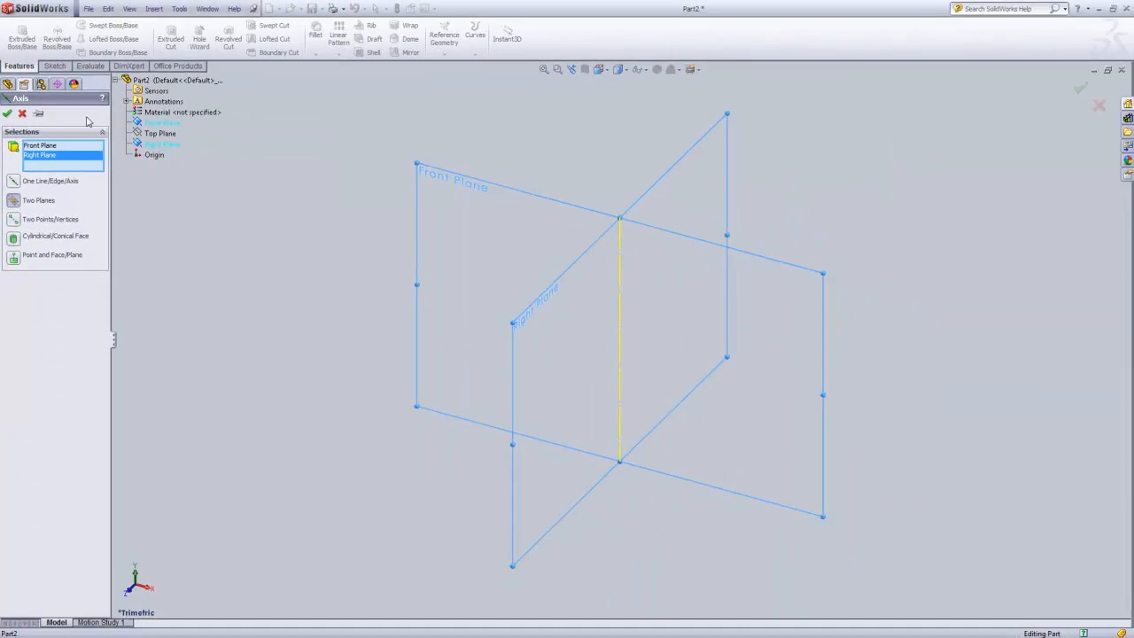
{"action": "left_click", "coordinate": [7, 114]}
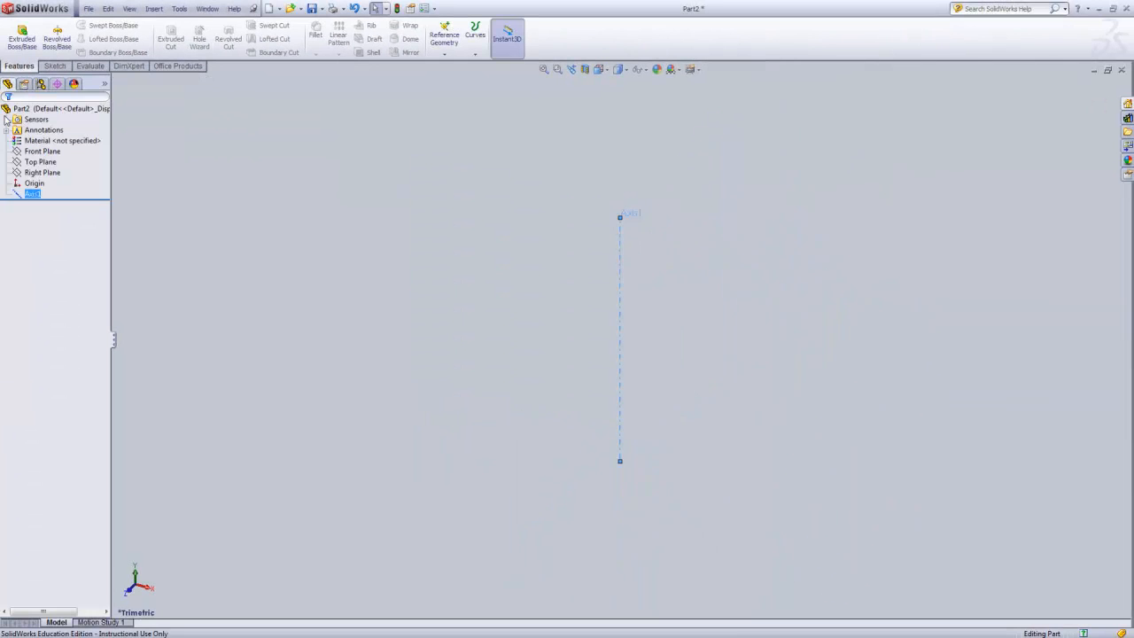
{"action": "left_click", "coordinate": [689, 313]}
Start a Front Plane sketch with a horizontal base line about 103 mm long through the origin and a shorter vertical line up from its left end.
{"action": "left_click", "coordinate": [50, 164]}
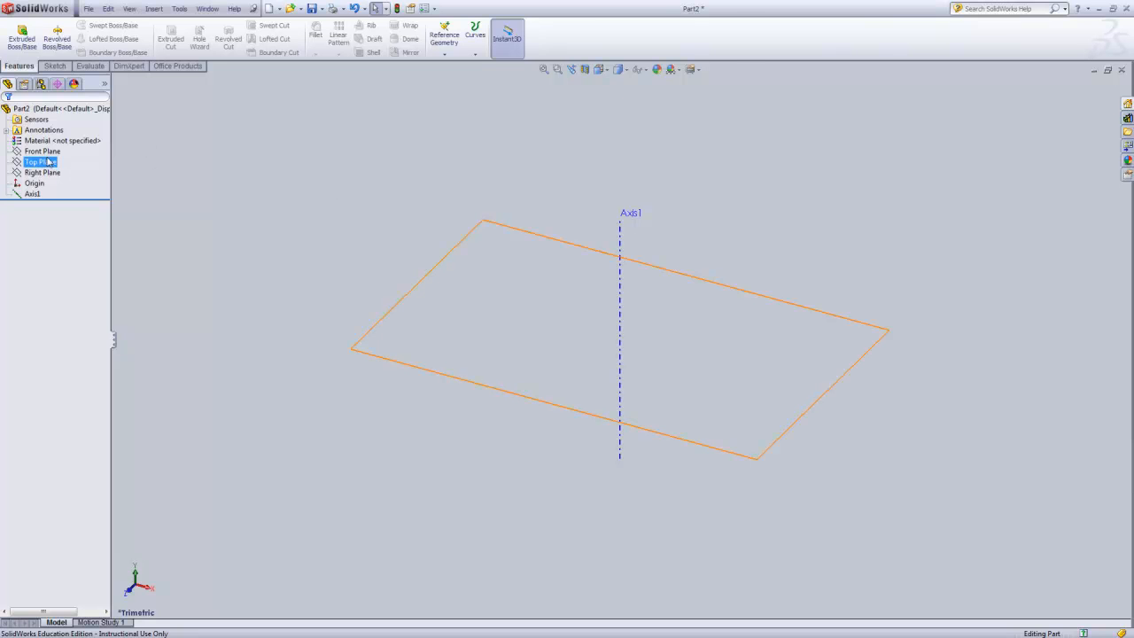
{"action": "left_click", "coordinate": [45, 151]}
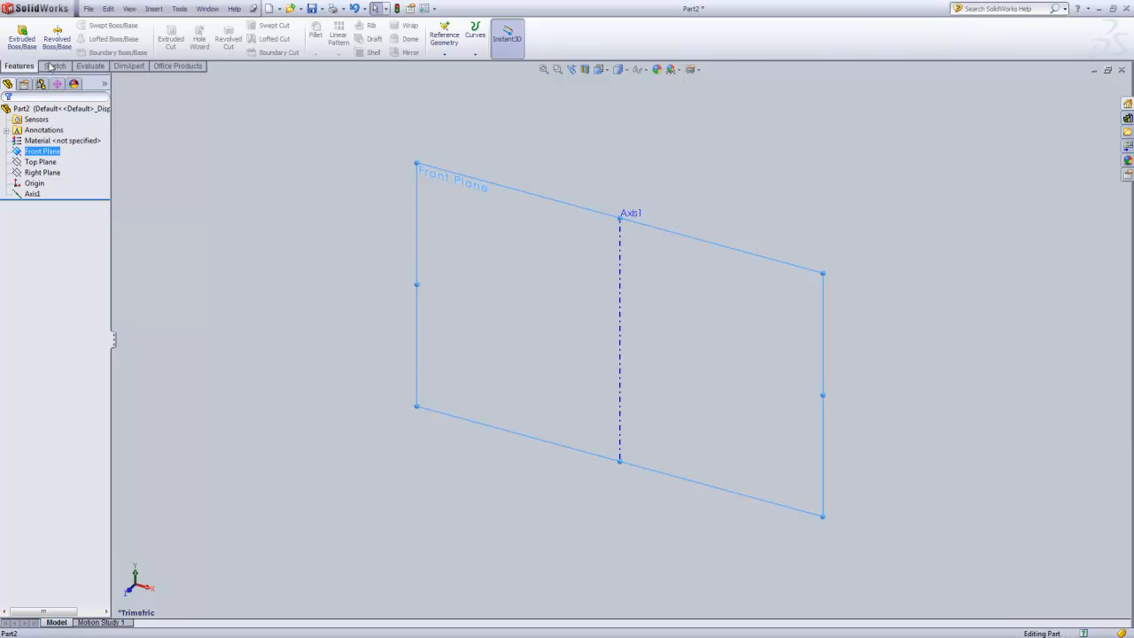
{"action": "left_click", "coordinate": [20, 38]}
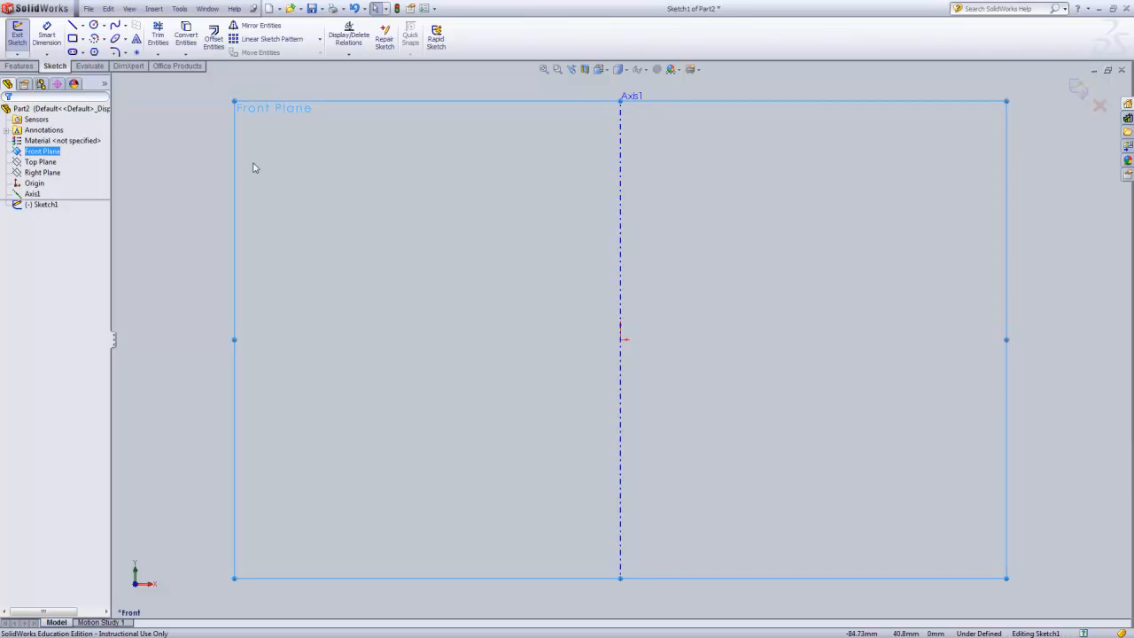
{"action": "left_click", "coordinate": [72, 26]}
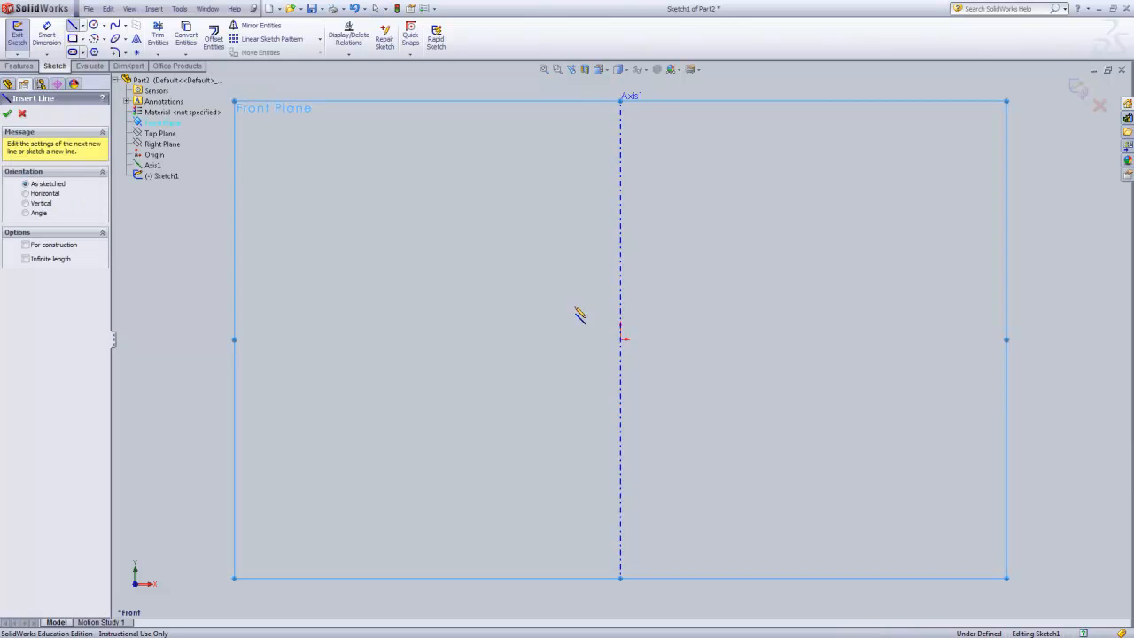
{"action": "left_click", "coordinate": [860, 339]}
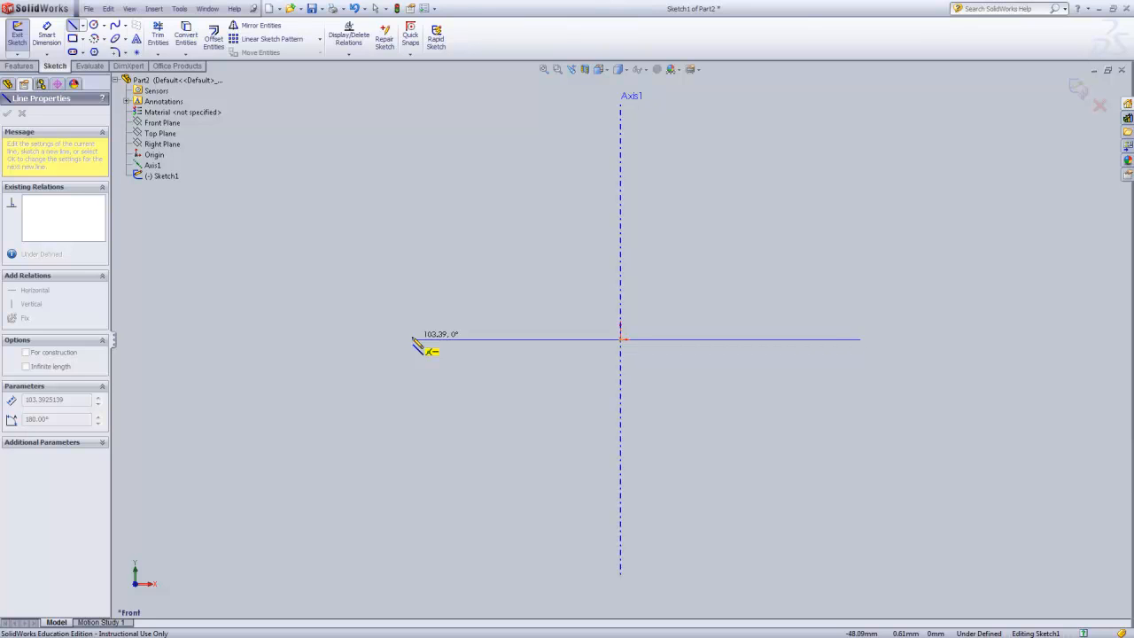
{"action": "left_click", "coordinate": [413, 340]}
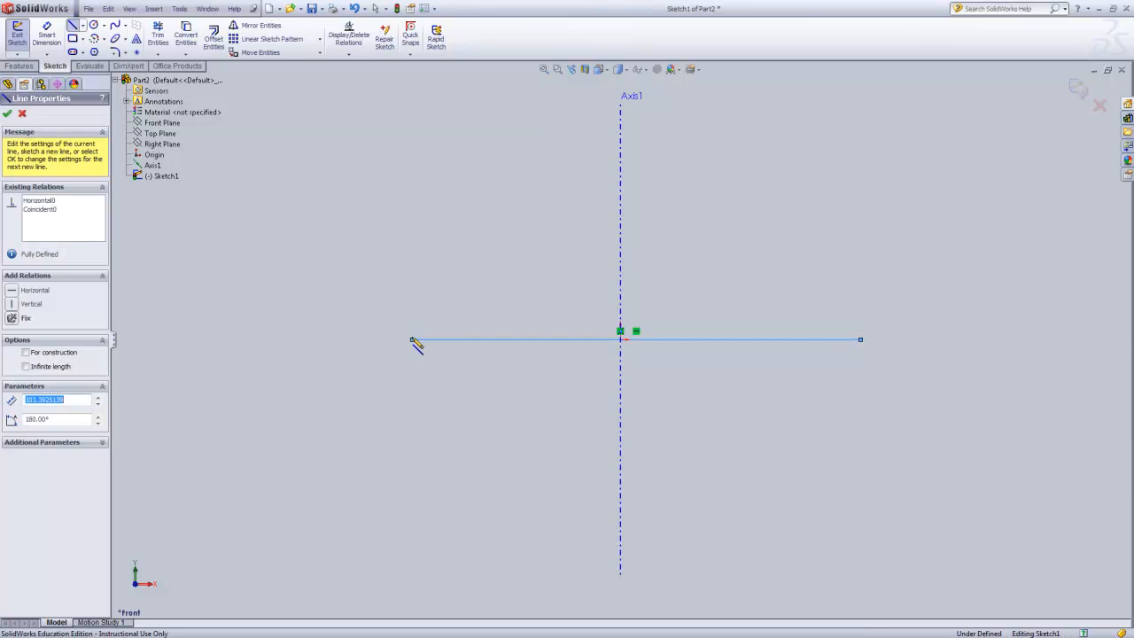
{"action": "left_click", "coordinate": [412, 237]}
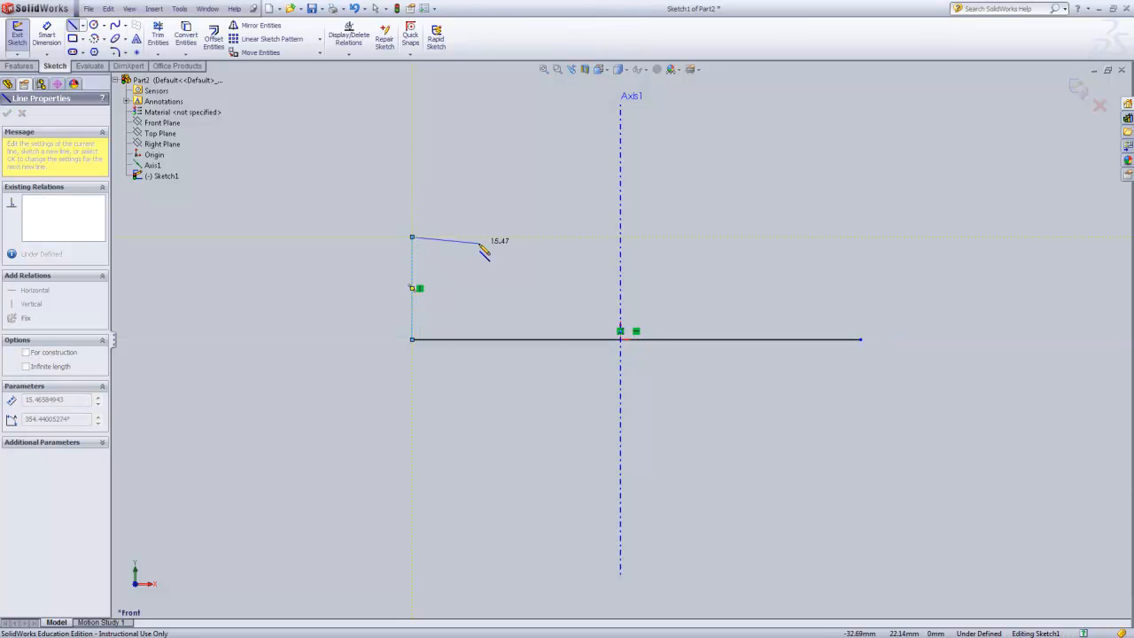
{"action": "key", "text": "Escape"}
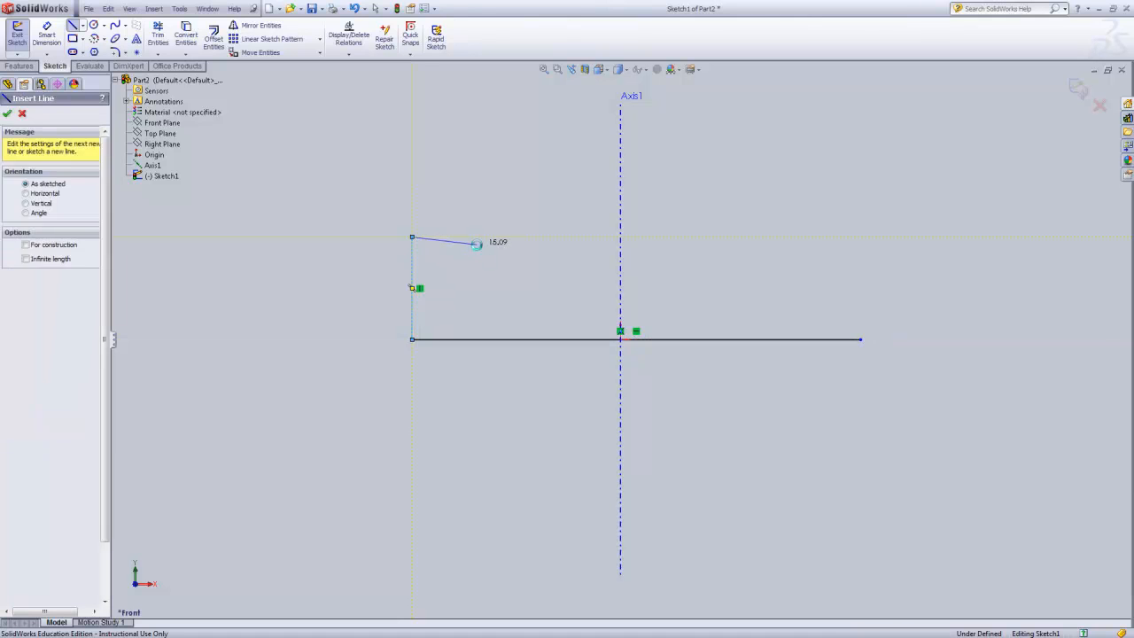
Sketch the right block outline: a vertical line about 44 mm high, a horizontal top edge and an inward-sloping line about 27.5 mm long.
{"action": "left_click", "coordinate": [73, 24]}
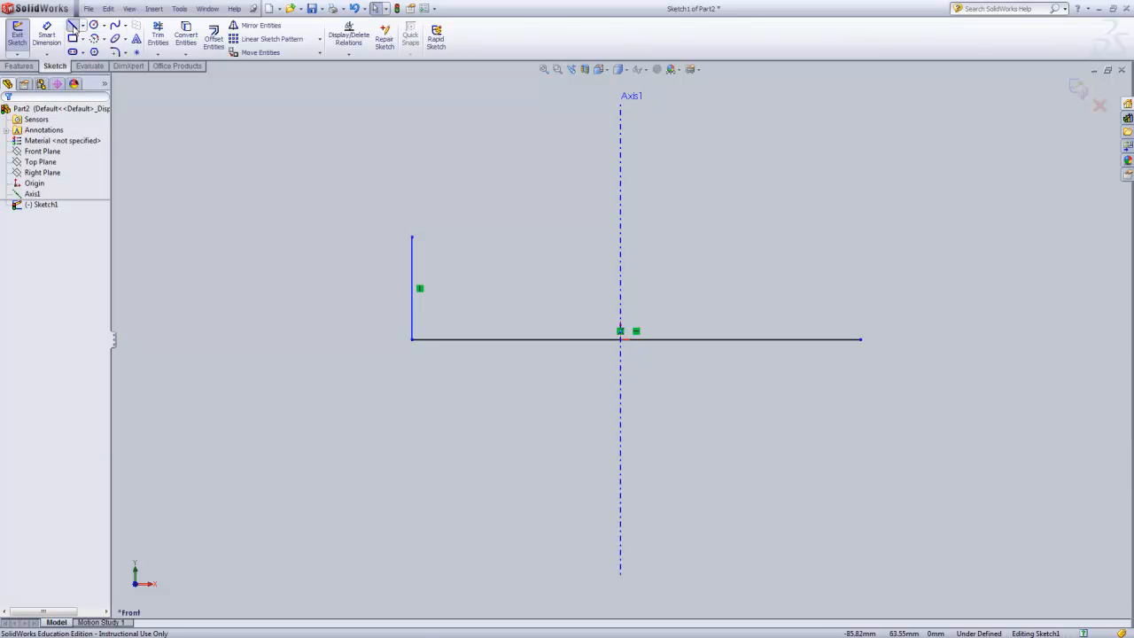
{"action": "left_click", "coordinate": [861, 340]}
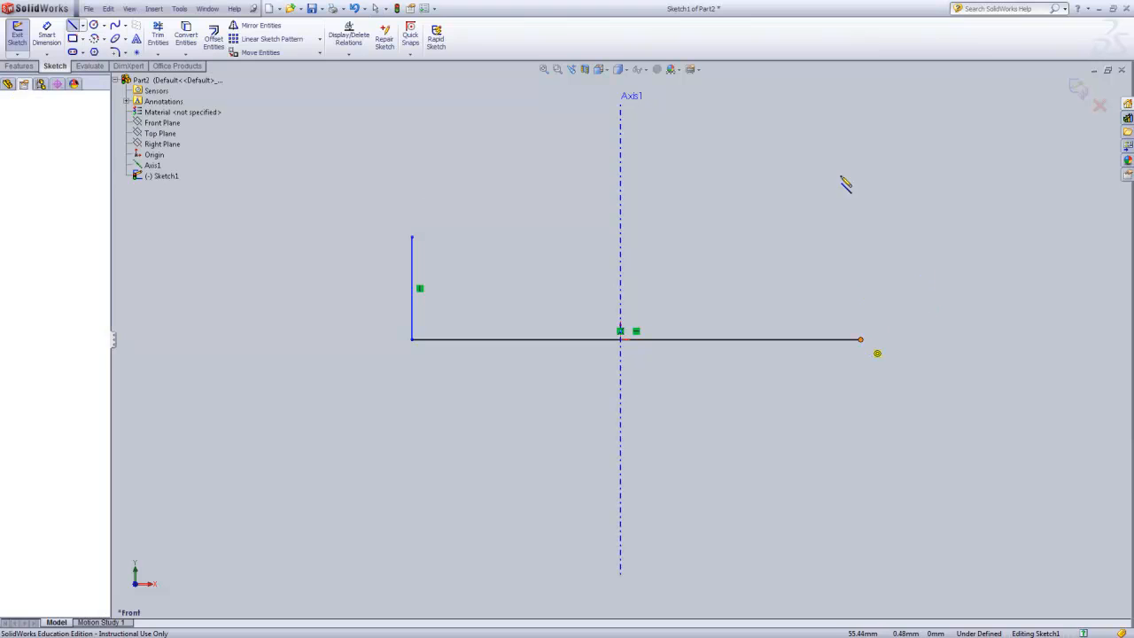
{"action": "left_click", "coordinate": [861, 147]}
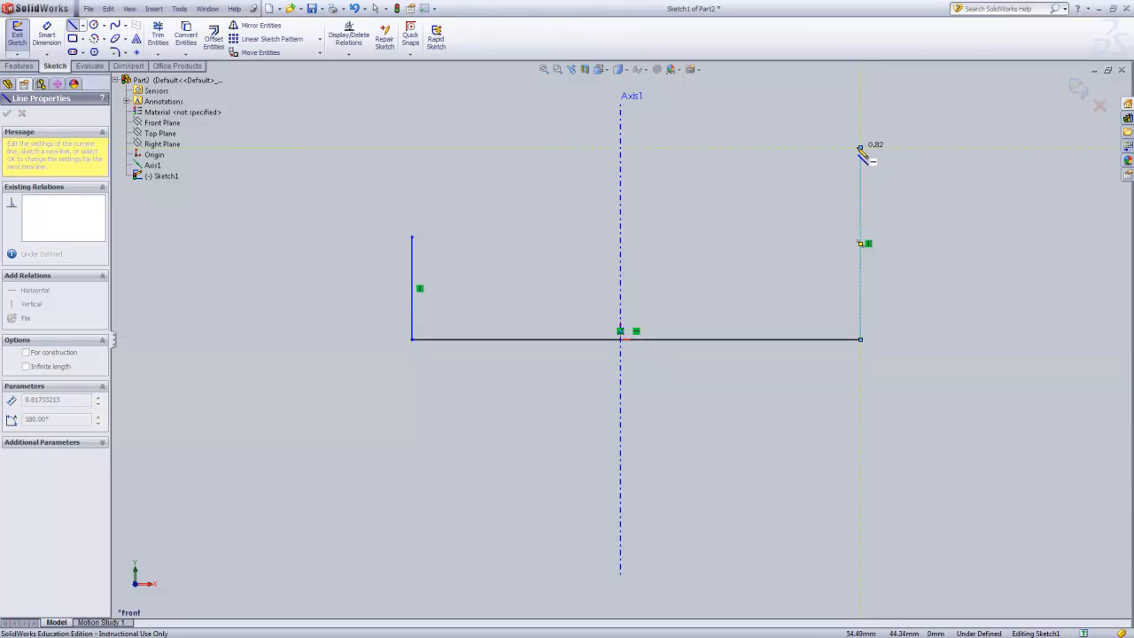
{"action": "left_click", "coordinate": [735, 148]}
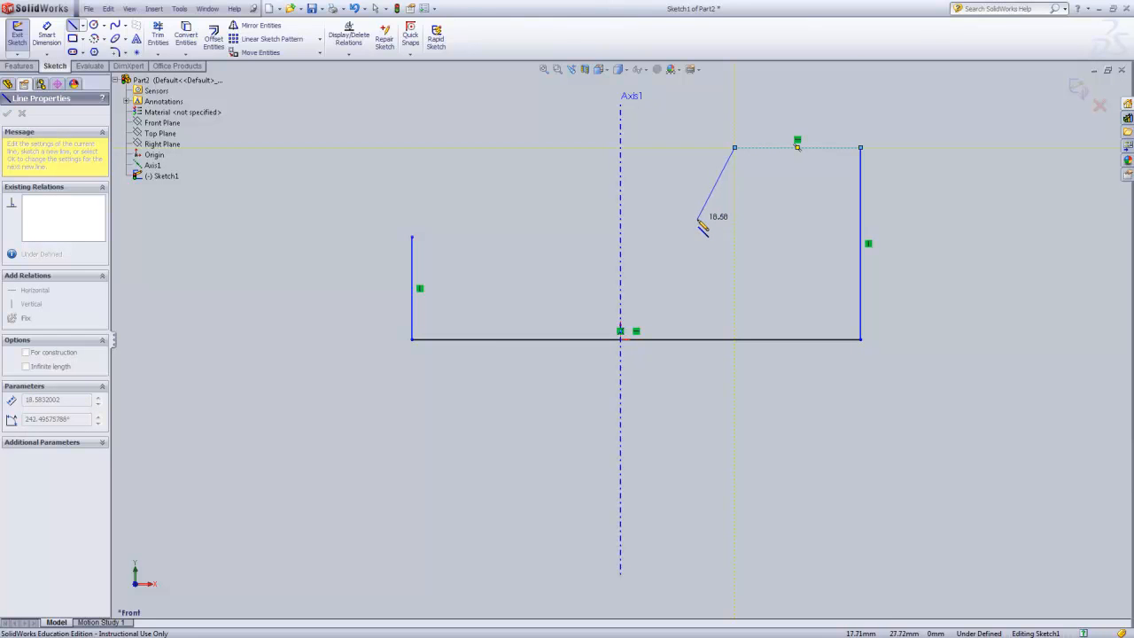
{"action": "left_click", "coordinate": [680, 254]}
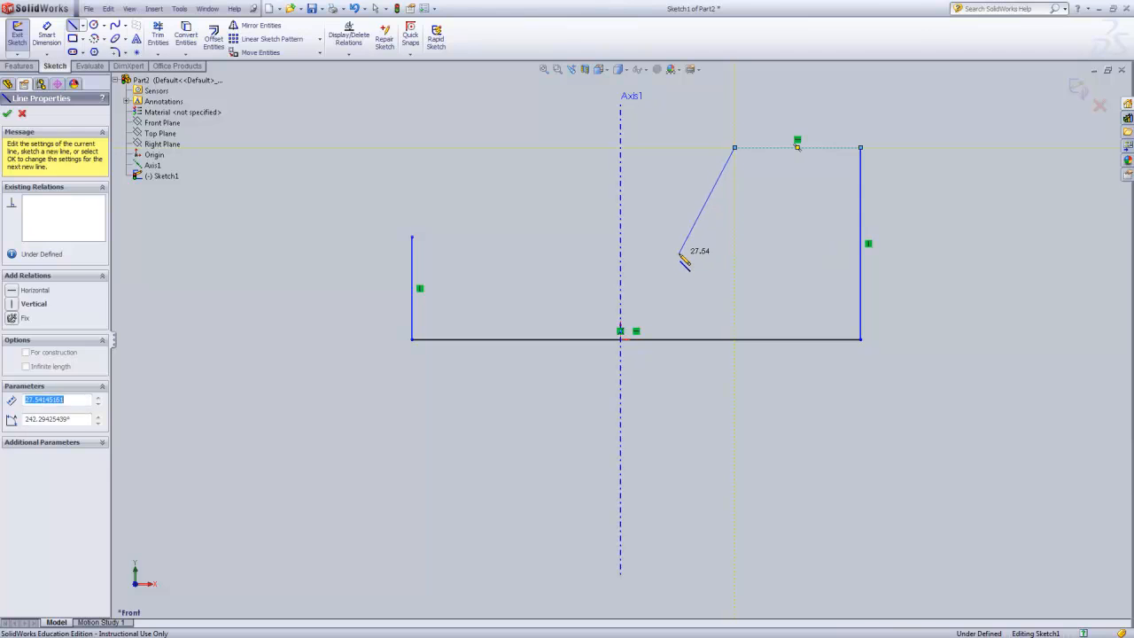
Continue from the slope's lower end with a horizontal line leftward across the axis and a vertical line about 20 mm up.
{"action": "left_click", "coordinate": [554, 253]}
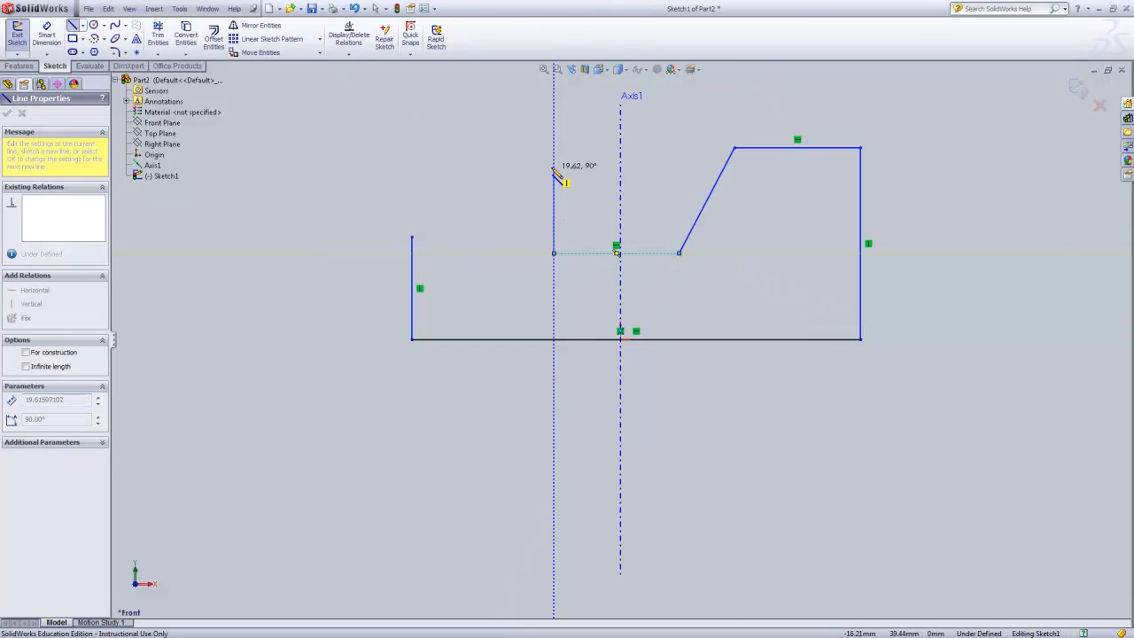
{"action": "left_click", "coordinate": [554, 166]}
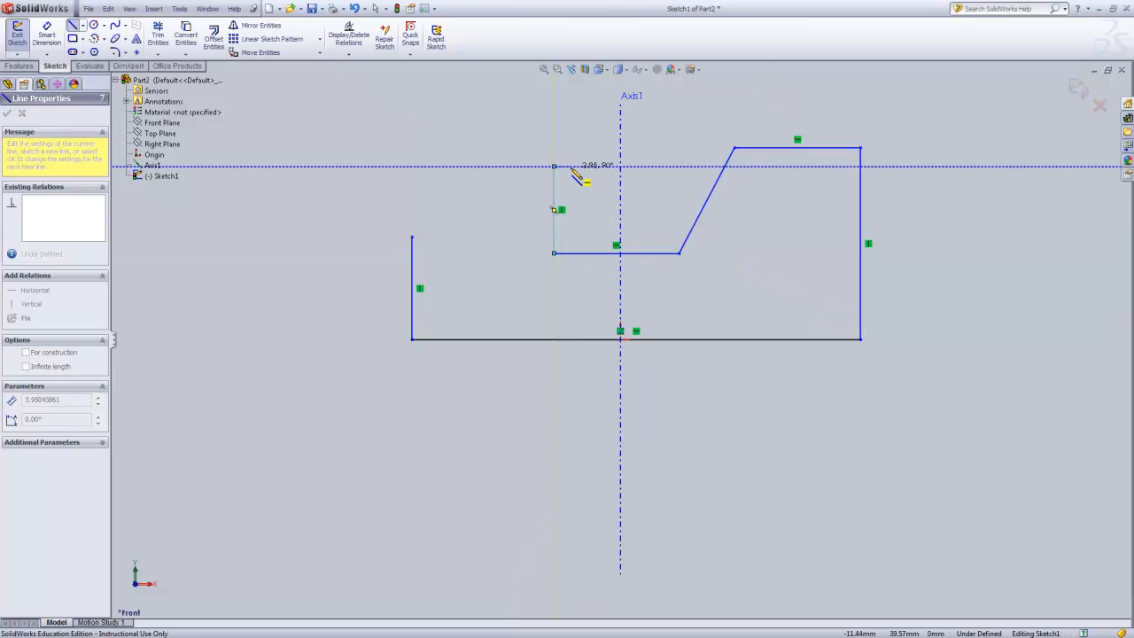
{"action": "key", "text": "Escape"}
{"action": "key", "text": "Escape"}
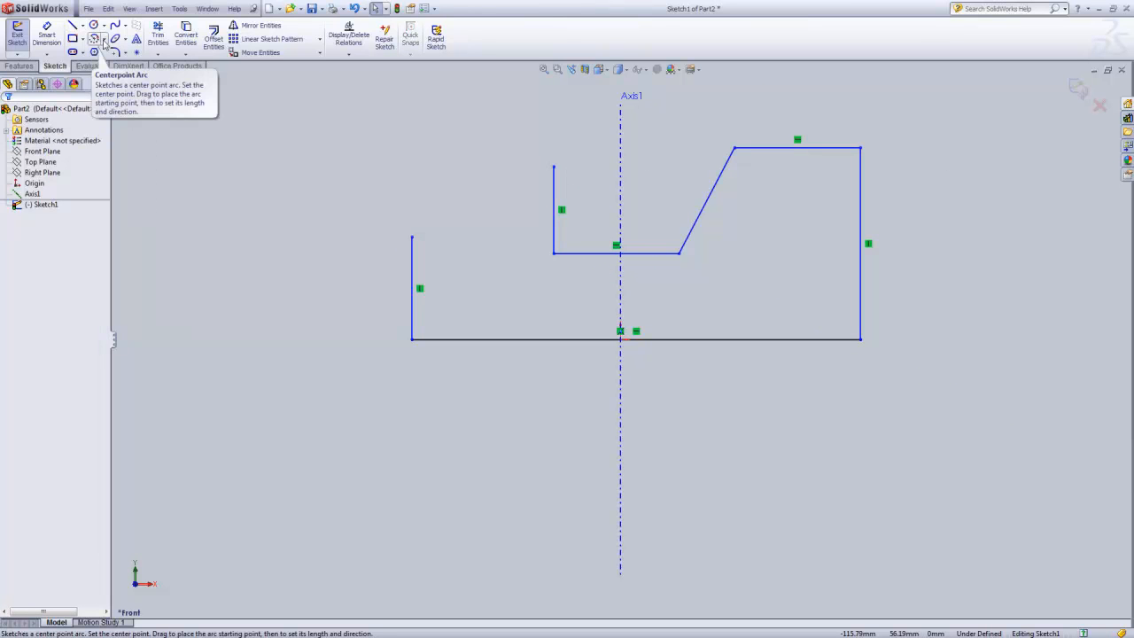
Draw a tangent arc of about 20.4 mm radius from the inner vertical line's upper end to the left vertical line's upper end.
{"action": "left_click", "coordinate": [103, 40]}
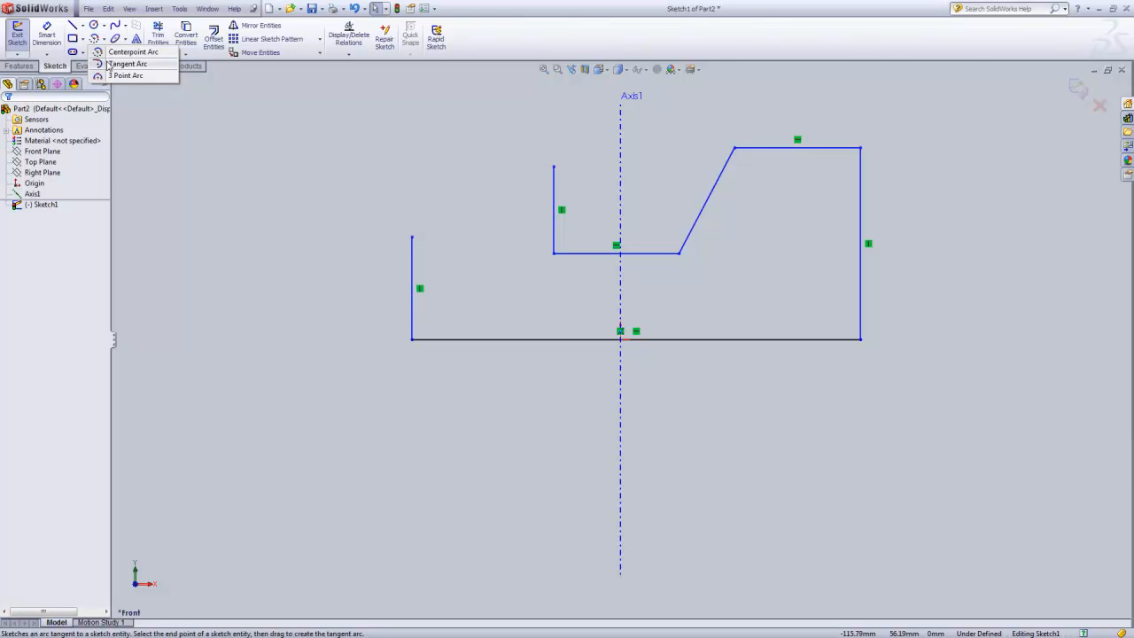
{"action": "left_click", "coordinate": [107, 64]}
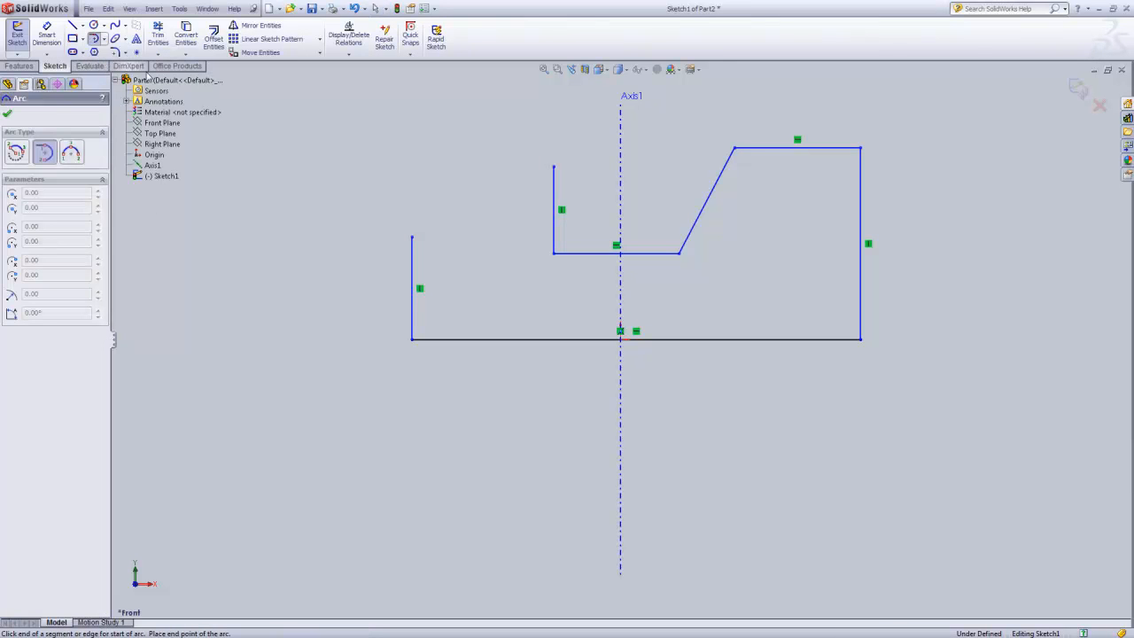
{"action": "left_click", "coordinate": [554, 166]}
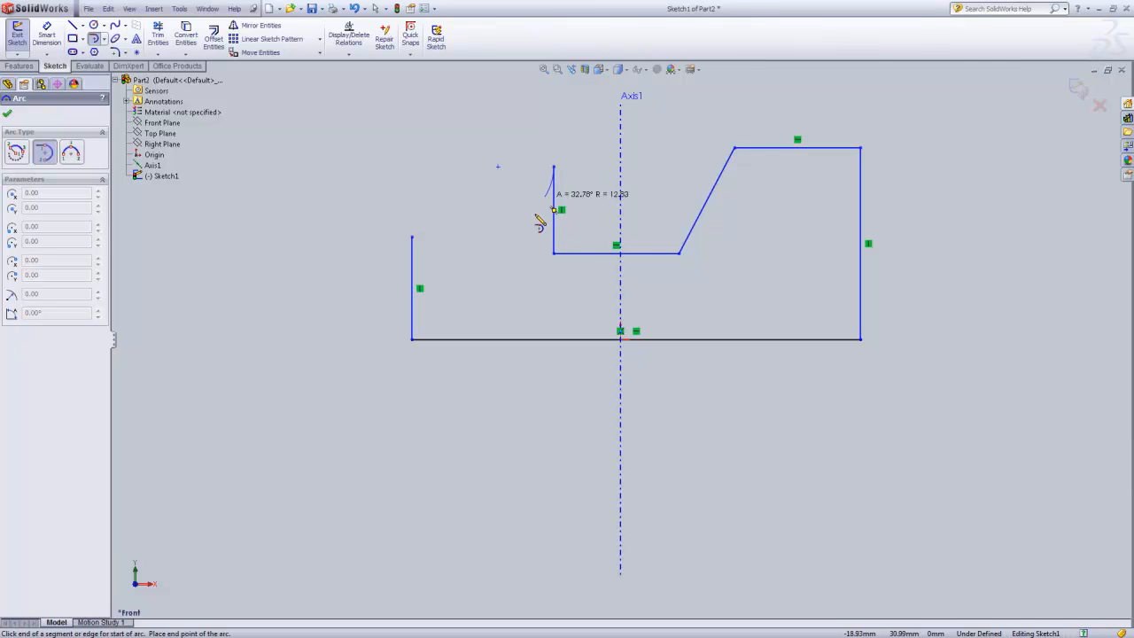
{"action": "left_click", "coordinate": [412, 238]}
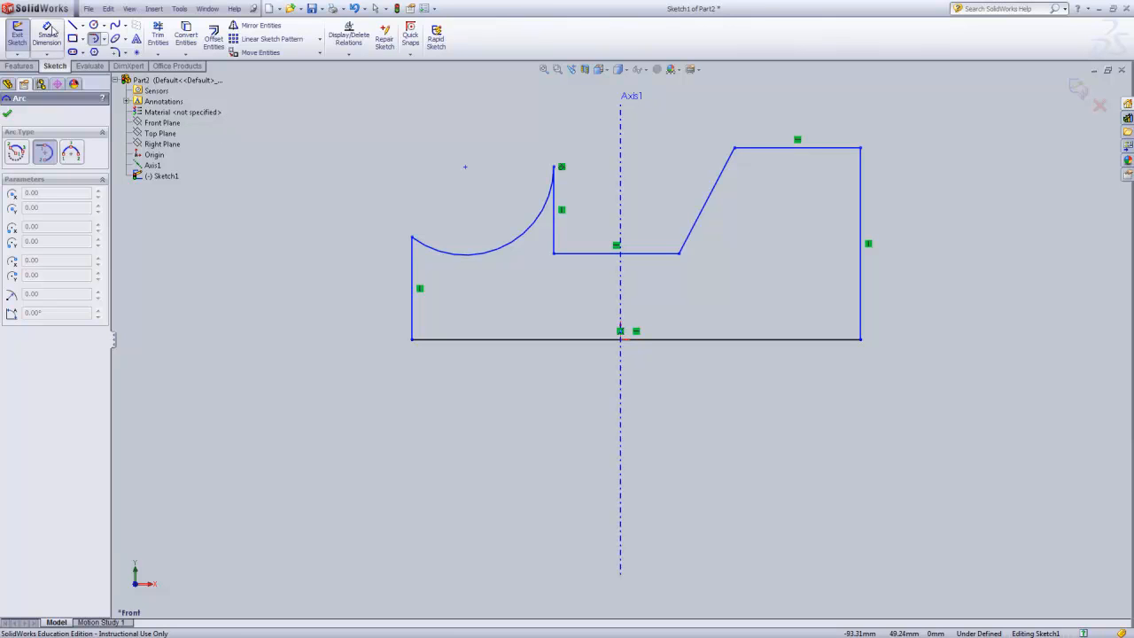
Dimension the tangent arc, display the dimension as a diameter and set it to 41 mm.
{"action": "left_click", "coordinate": [49, 33]}
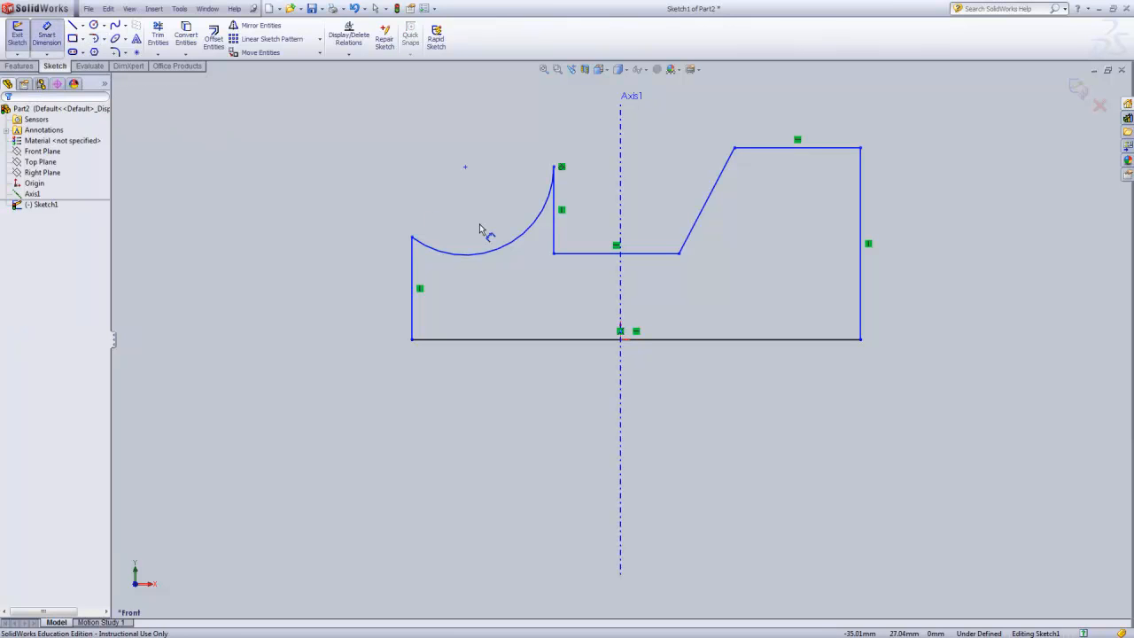
{"action": "left_click", "coordinate": [524, 244]}
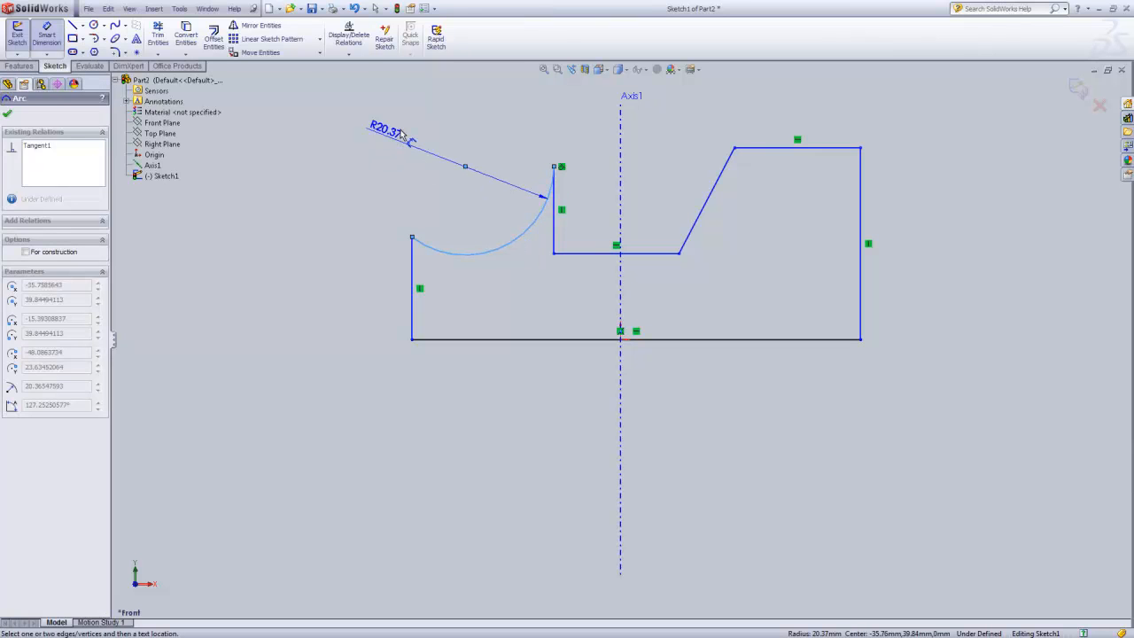
{"action": "left_click", "coordinate": [403, 128]}
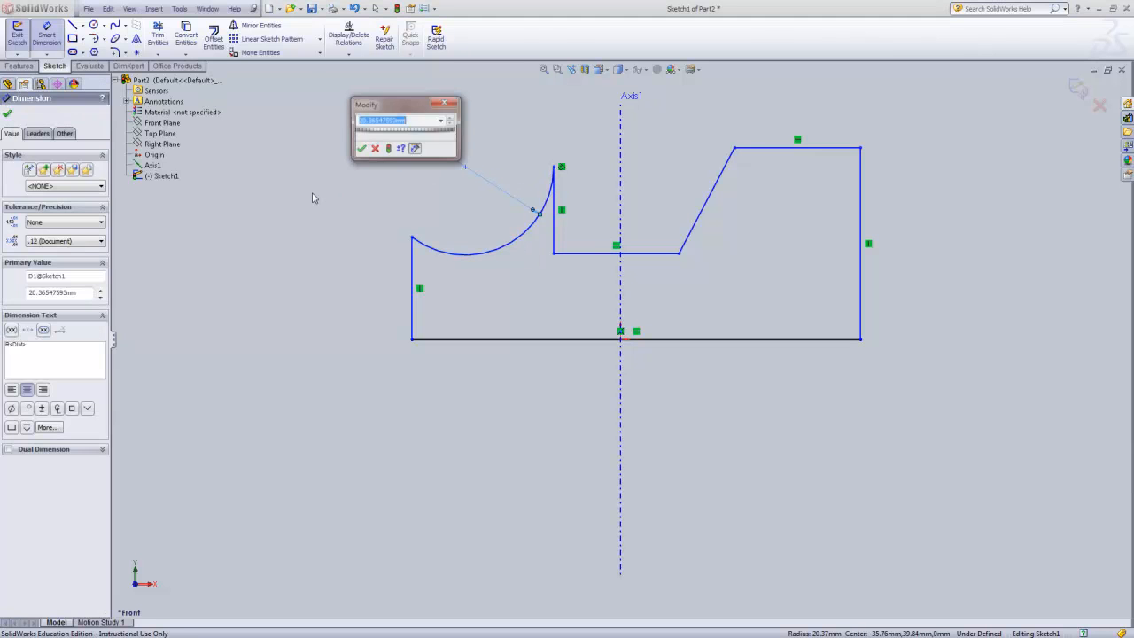
{"action": "left_click_drag", "start_coordinate": [401, 109], "coordinate": [279, 127]}
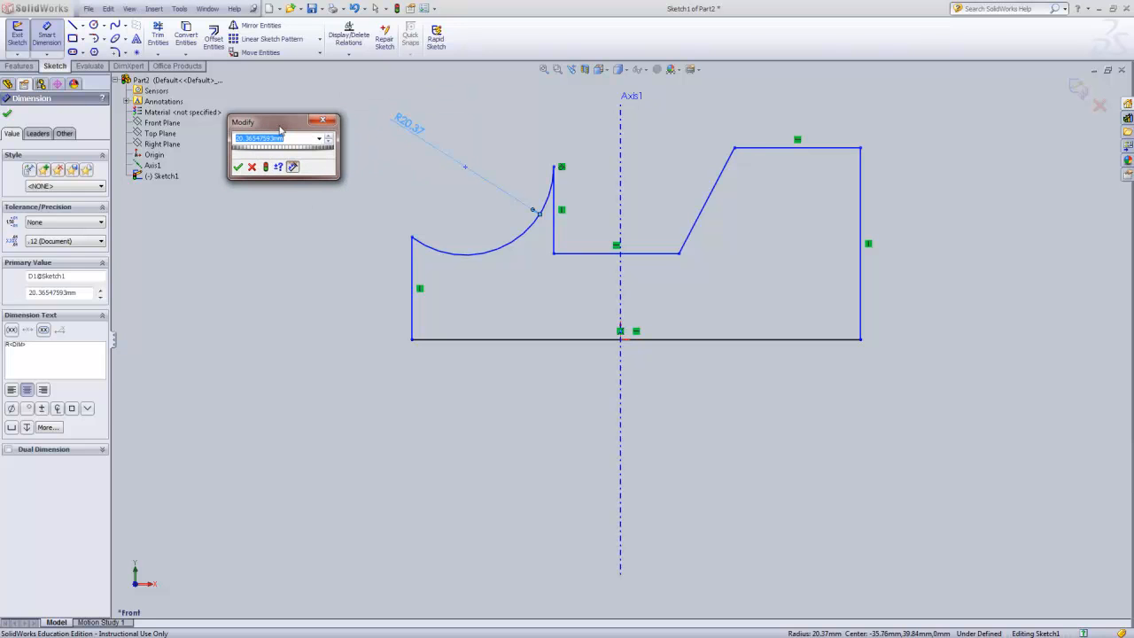
{"action": "key", "text": "Return"}
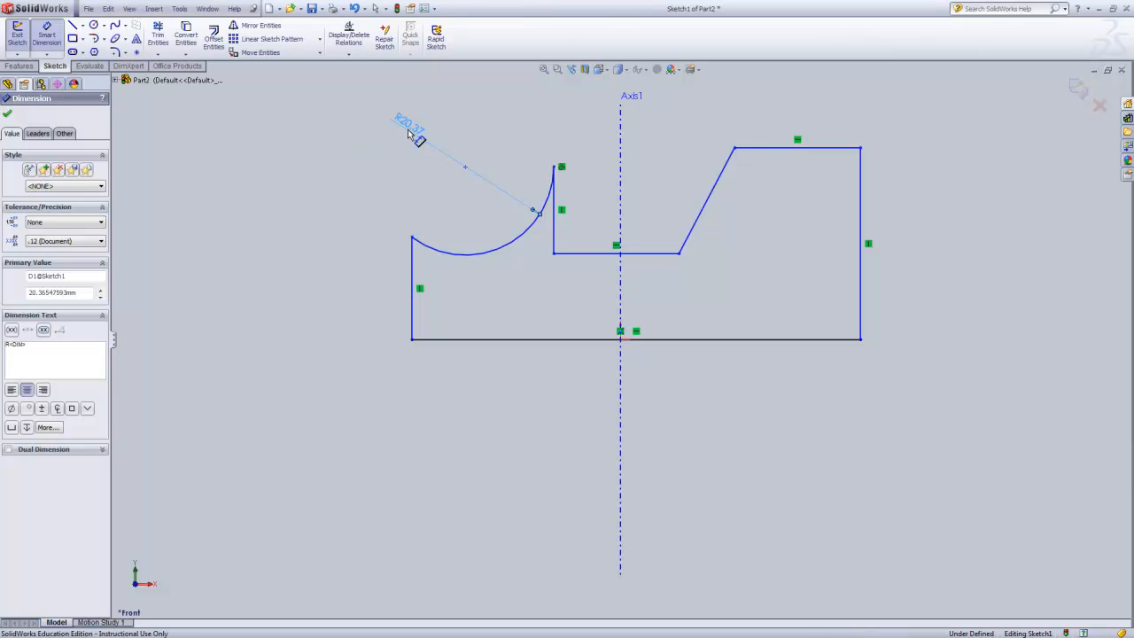
{"action": "right_click", "coordinate": [411, 131]}
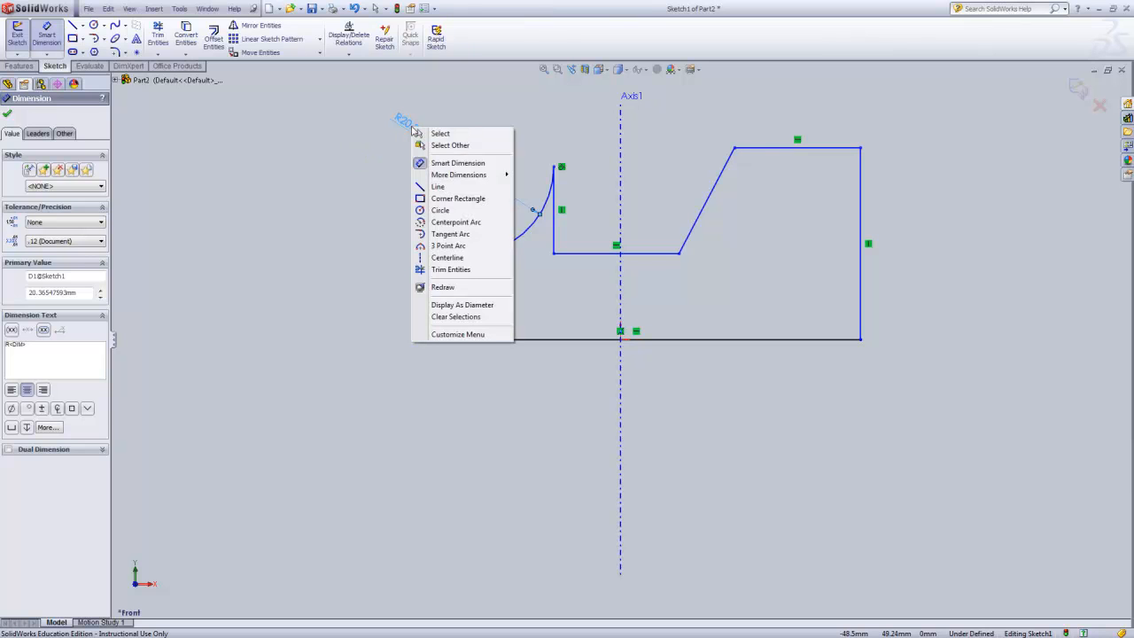
{"action": "left_click", "coordinate": [462, 304]}
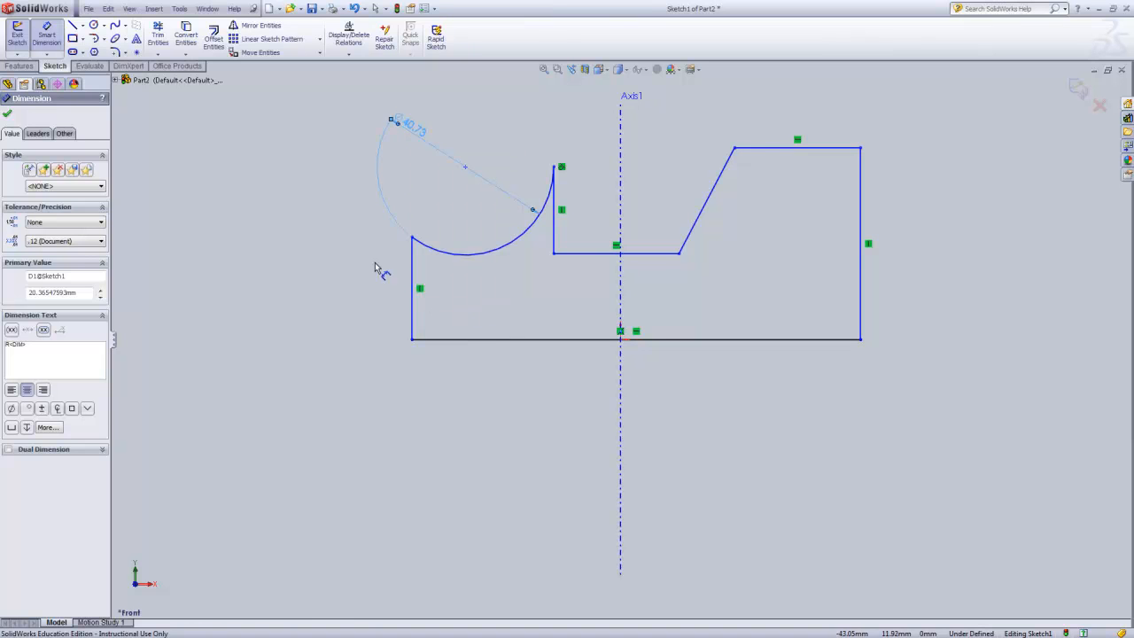
{"action": "double_click", "coordinate": [412, 125]}
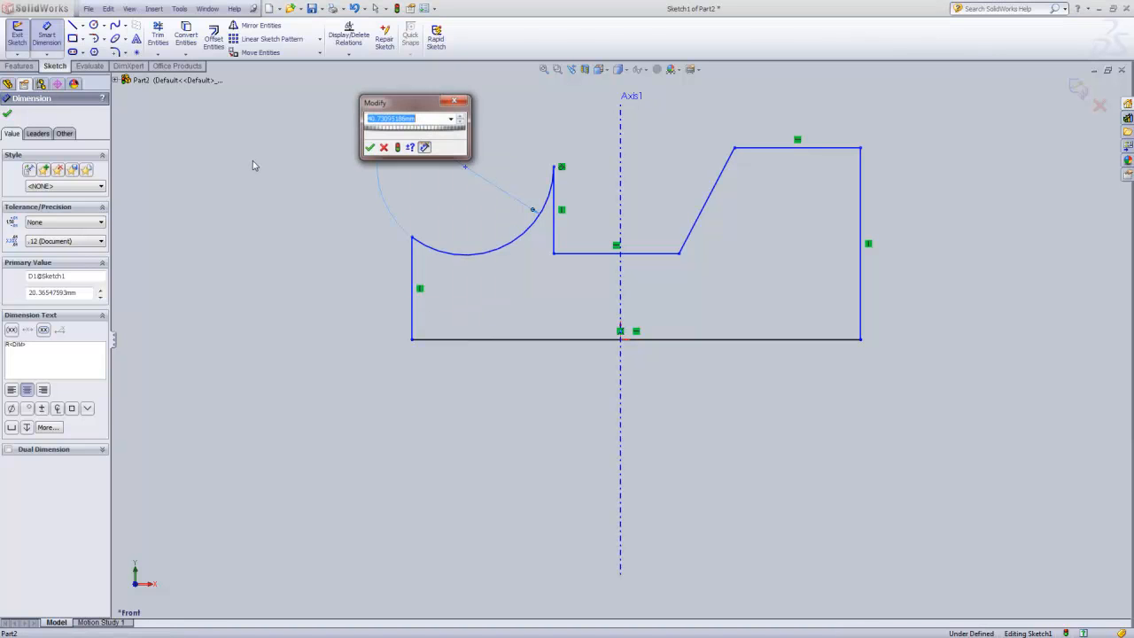
{"action": "type", "text": "41"}
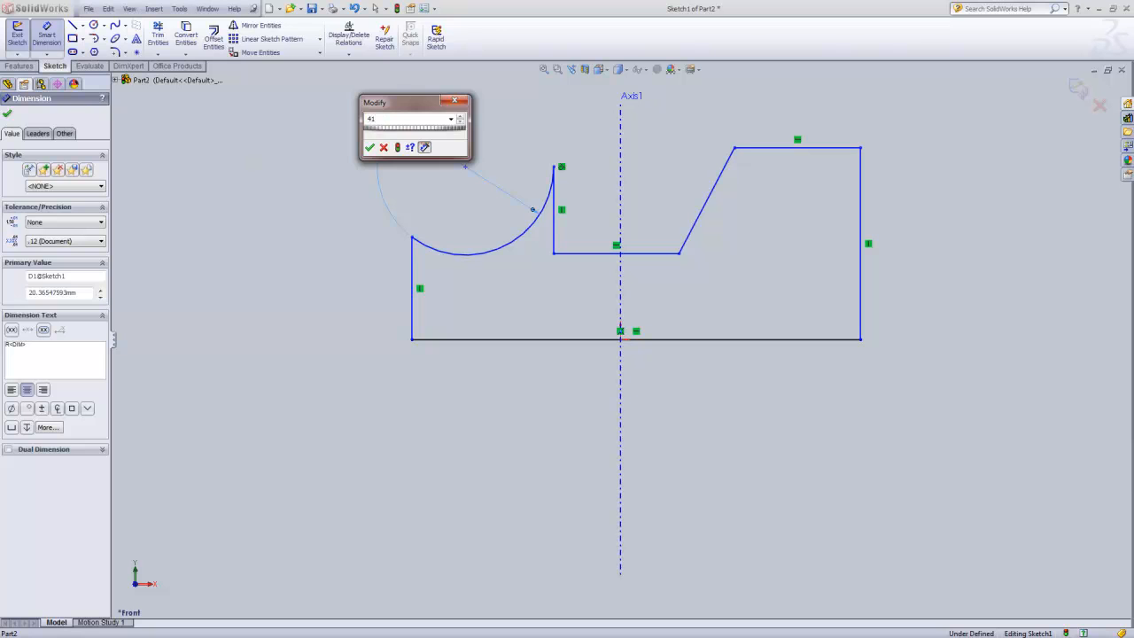
{"action": "key", "text": "Return"}
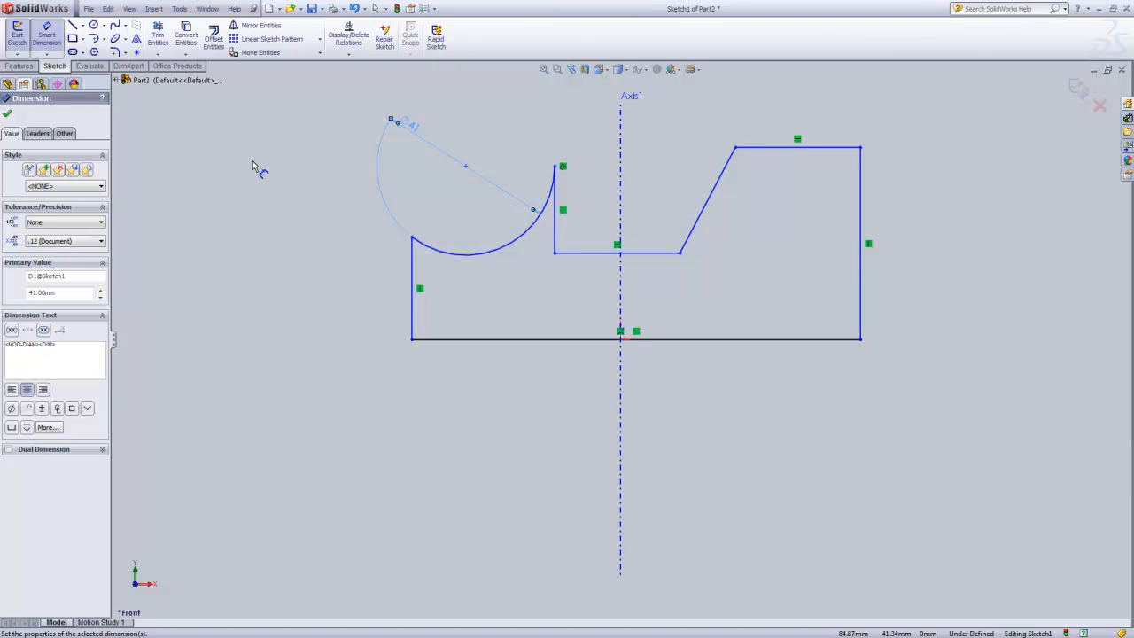
Draw a vertical construction line about 19 mm long downward from the upper end of the sloped line.
{"action": "left_click", "coordinate": [73, 26]}
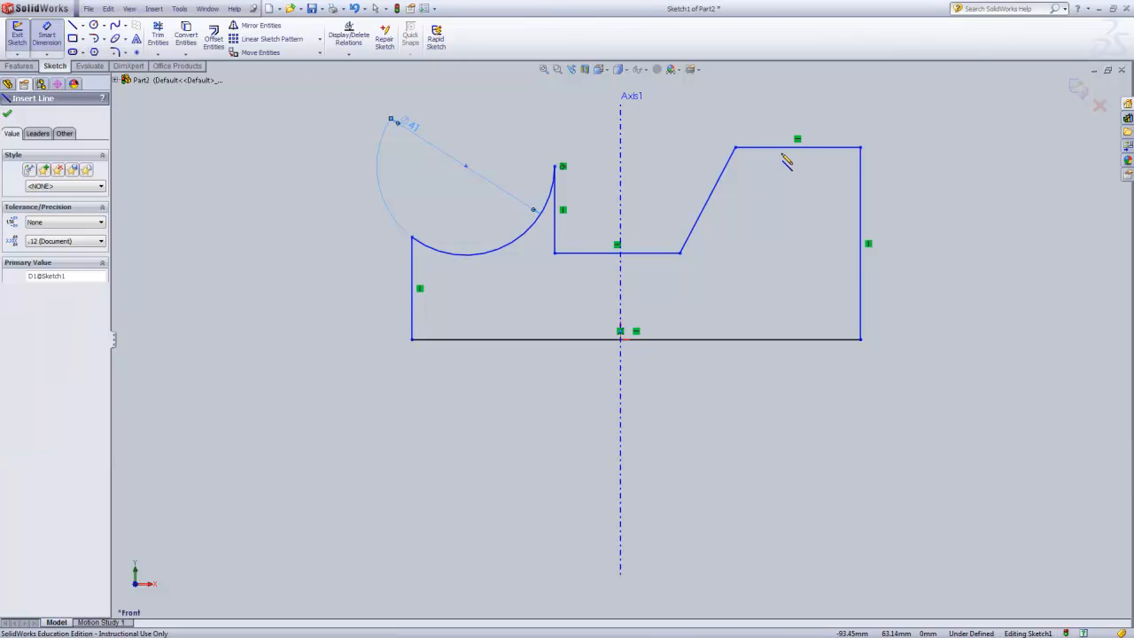
{"action": "left_click", "coordinate": [736, 148]}
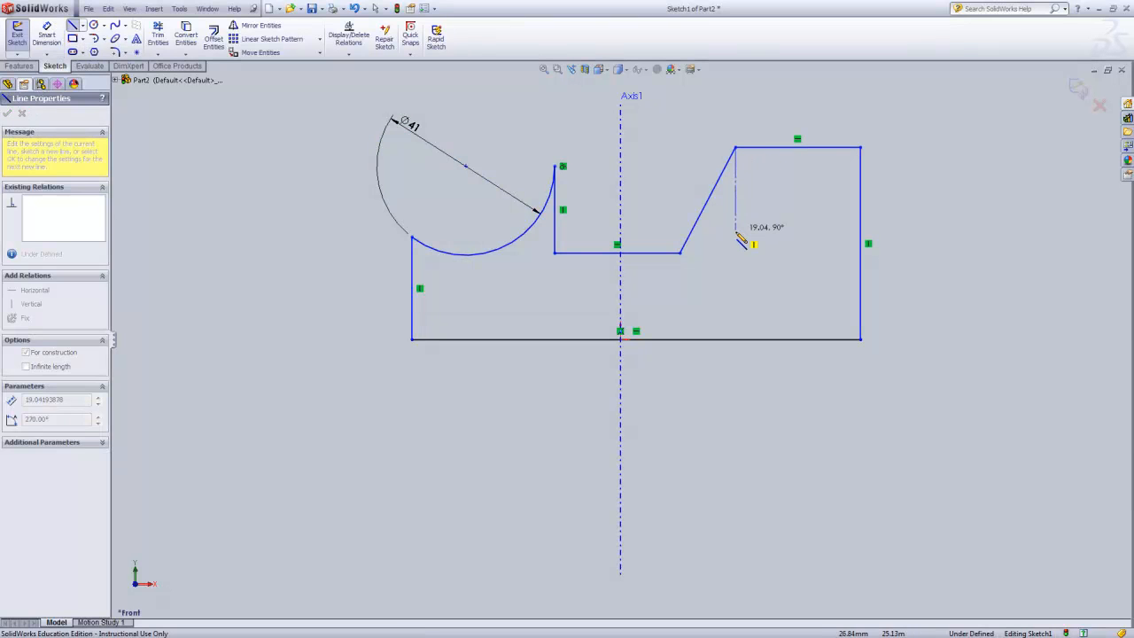
{"action": "left_click", "coordinate": [736, 232]}
{"action": "key", "text": "Escape"}
{"action": "key", "text": "Escape"}
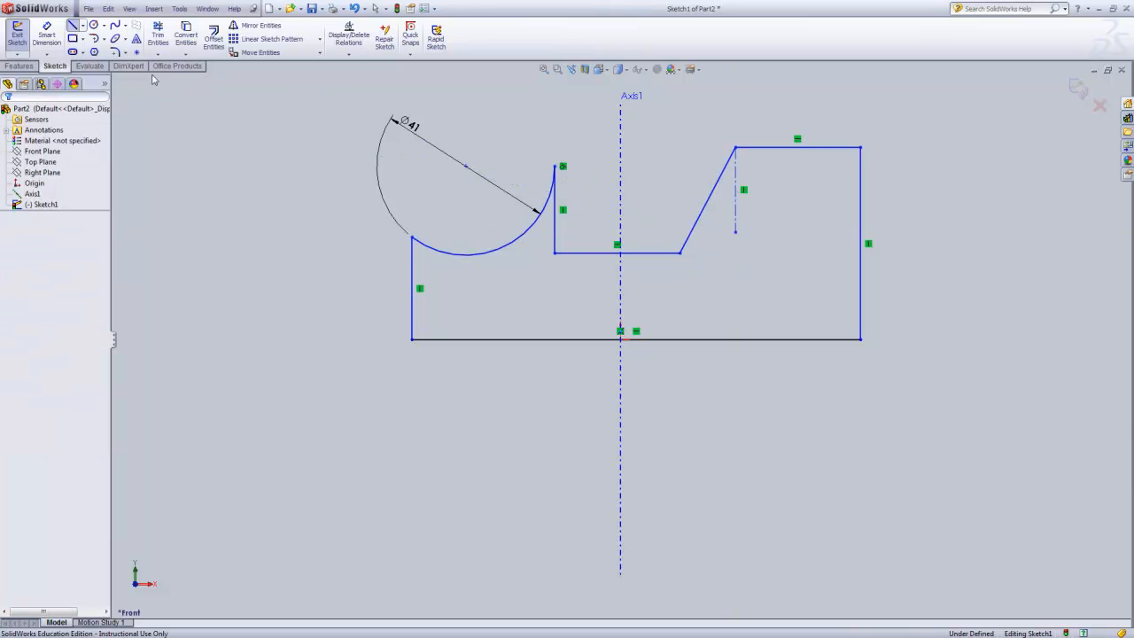
Dimension the angle between the sloped line and the vertical construction line as 30°.
{"action": "left_click", "coordinate": [49, 35]}
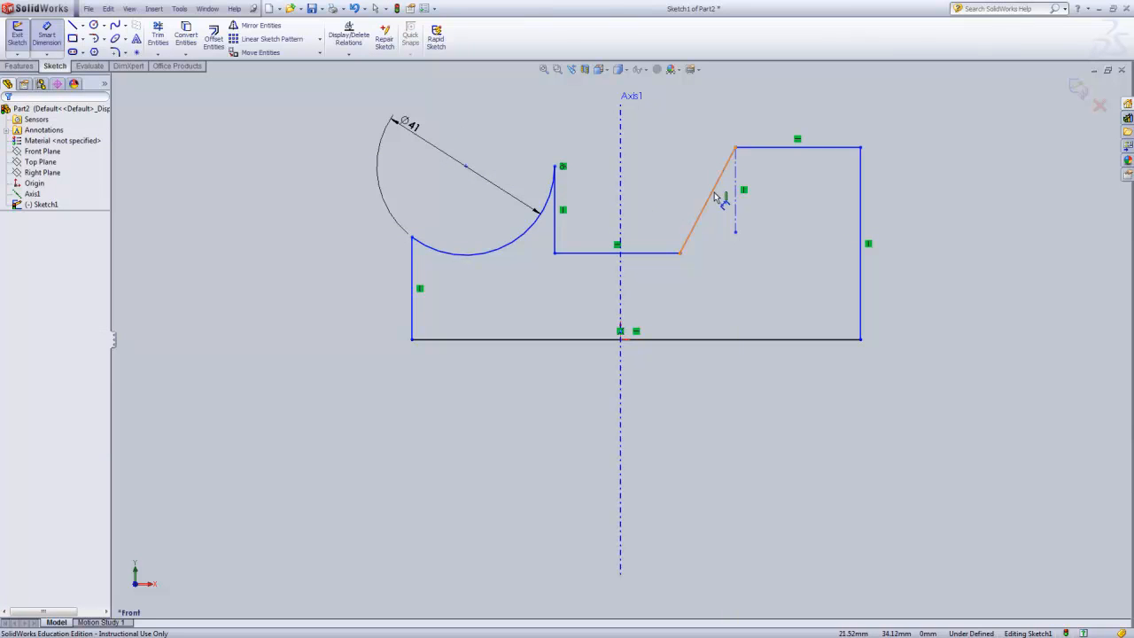
{"action": "left_click", "coordinate": [715, 187]}
{"action": "left_click", "coordinate": [736, 213]}
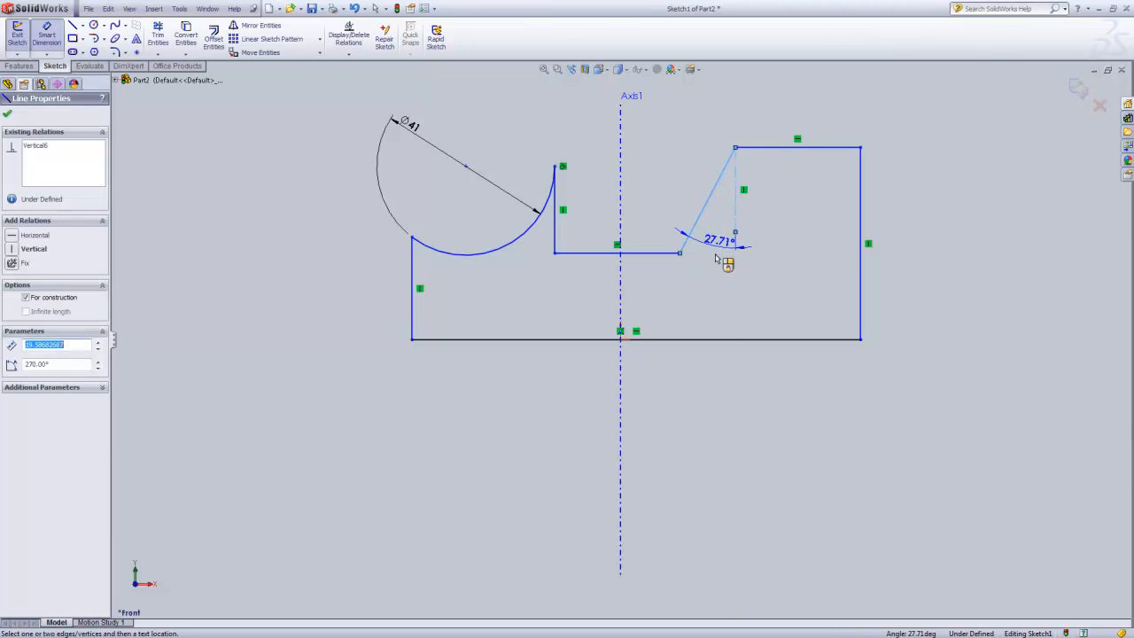
{"action": "left_click", "coordinate": [709, 270]}
{"action": "type", "text": "30"}
{"action": "key", "text": "Return"}
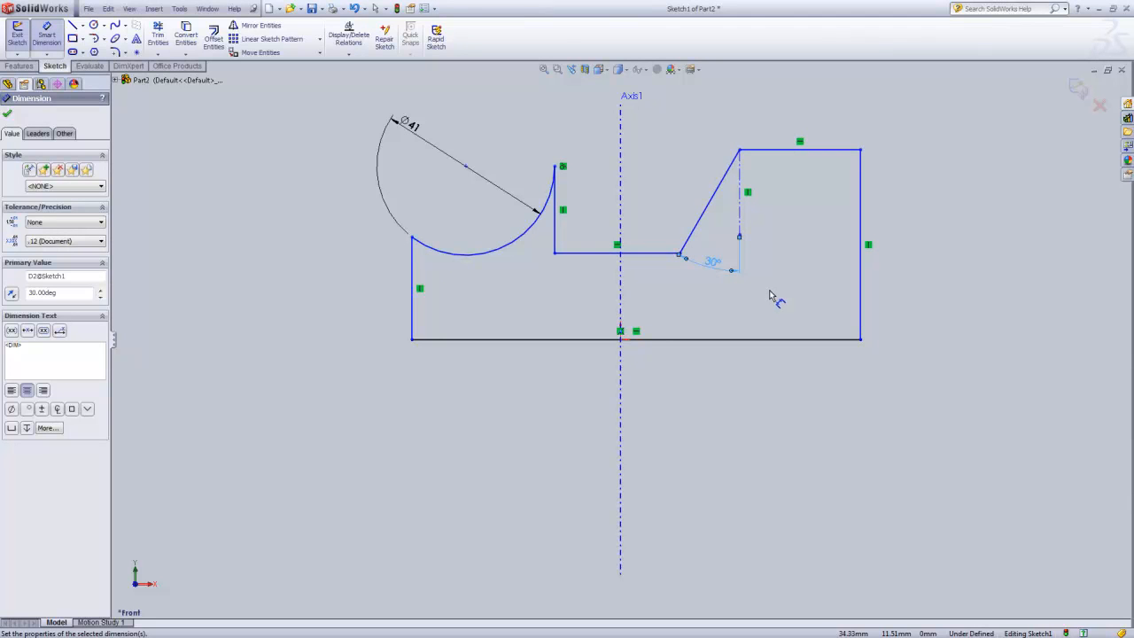
Dimension the right vertical edge as 48 mm high and the base line as 121 mm long.
{"action": "left_click", "coordinate": [862, 221]}
{"action": "left_click", "coordinate": [979, 232]}
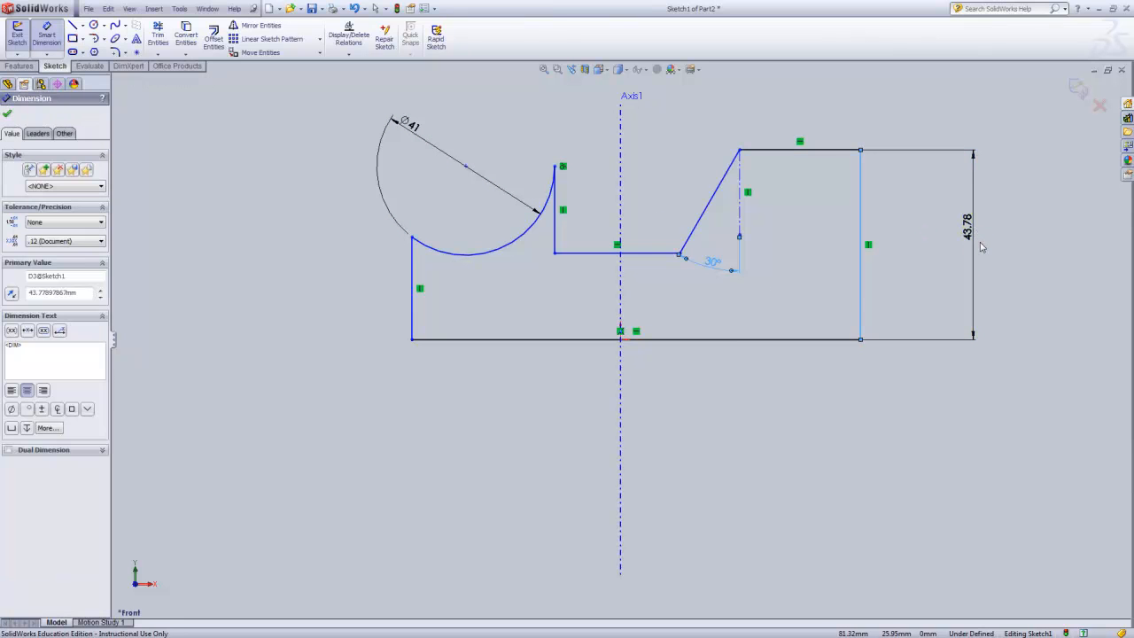
{"action": "type", "text": "48"}
{"action": "key", "text": "Return"}
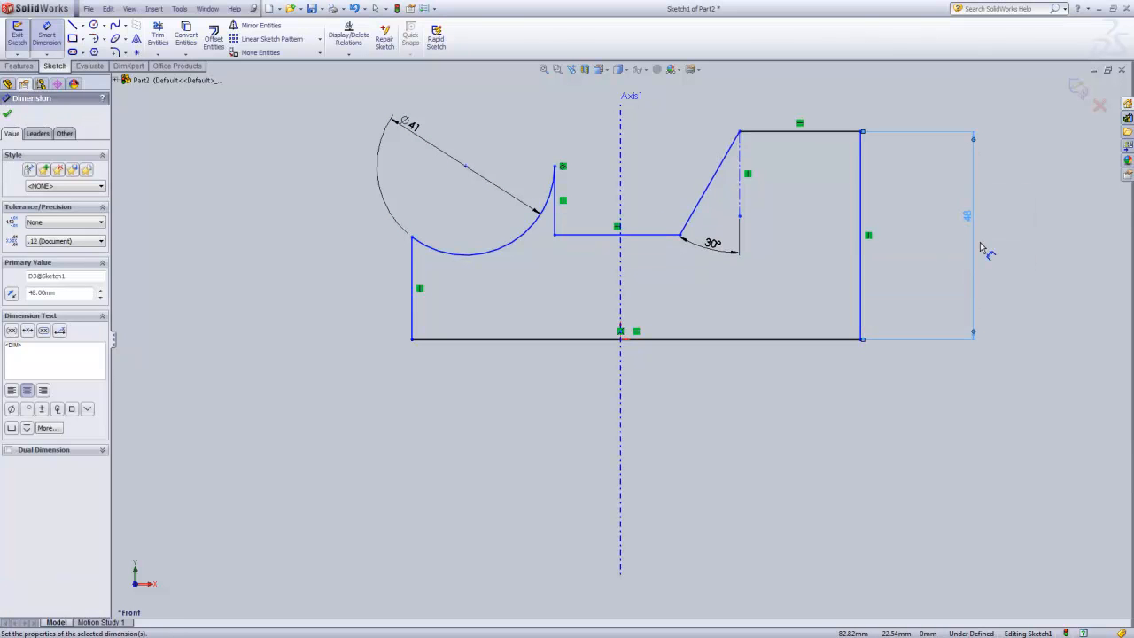
{"action": "left_click", "coordinate": [770, 343]}
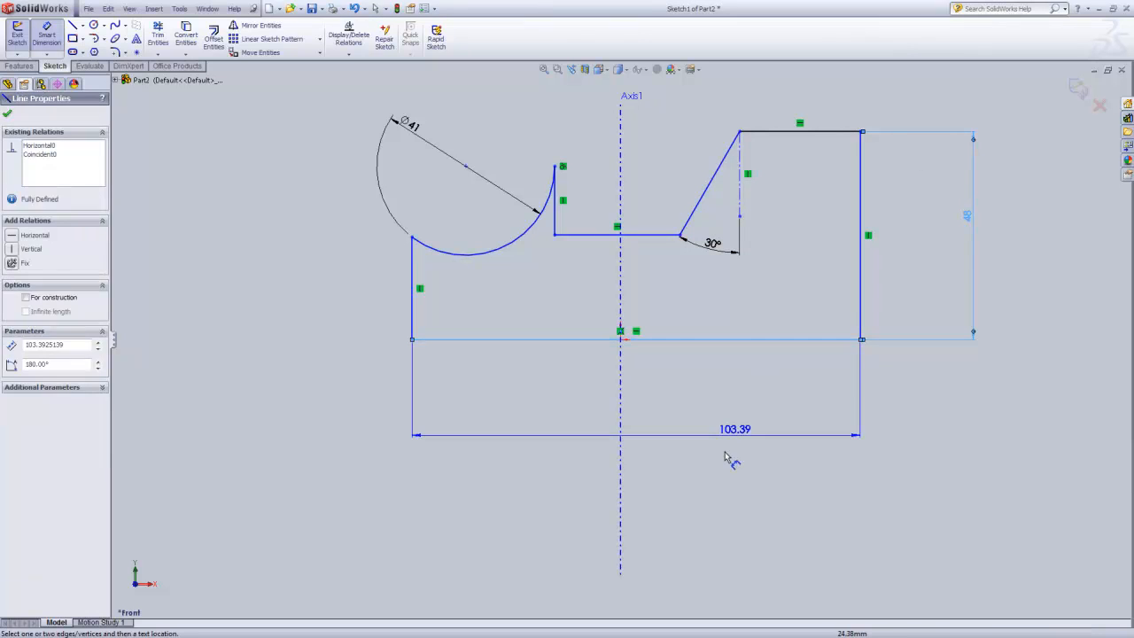
{"action": "left_click", "coordinate": [725, 456]}
{"action": "type", "text": "121"}
{"action": "key", "text": "Return"}
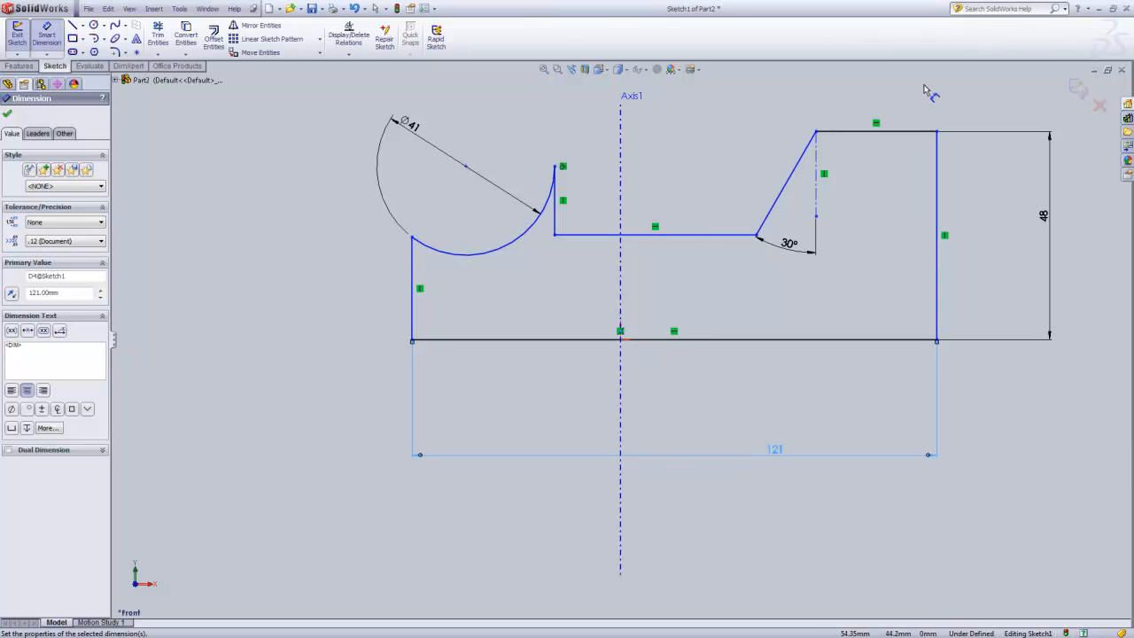
Dimension the right block's horizontal top edge as 41 mm long.
{"action": "left_click", "coordinate": [891, 132]}
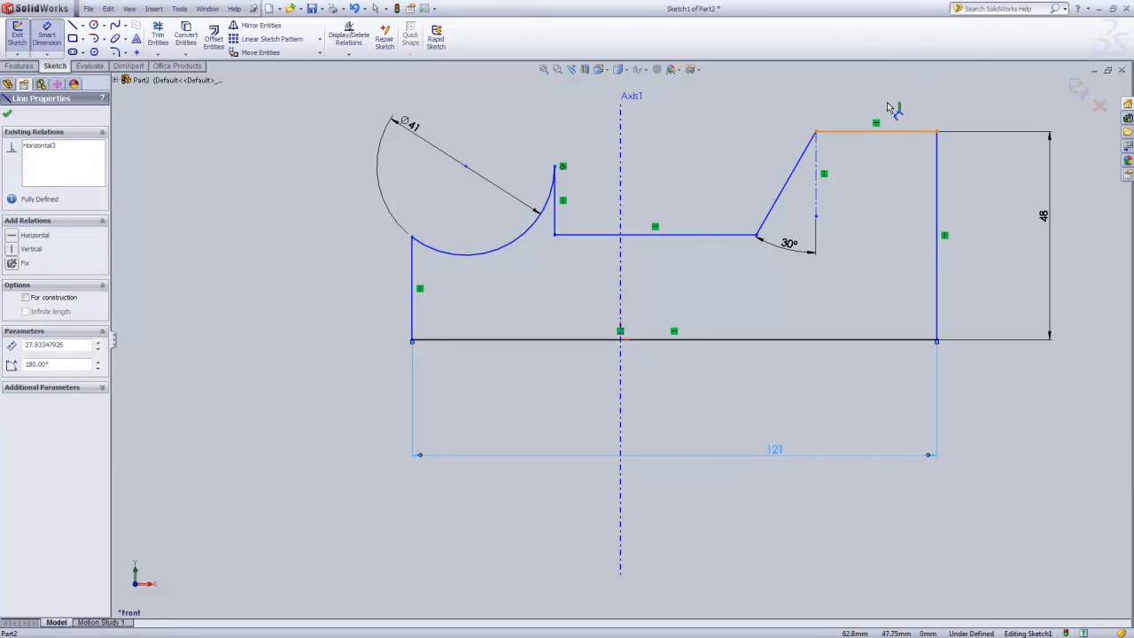
{"action": "left_click", "coordinate": [890, 106]}
{"action": "type", "text": "41"}
{"action": "key", "text": "Return"}
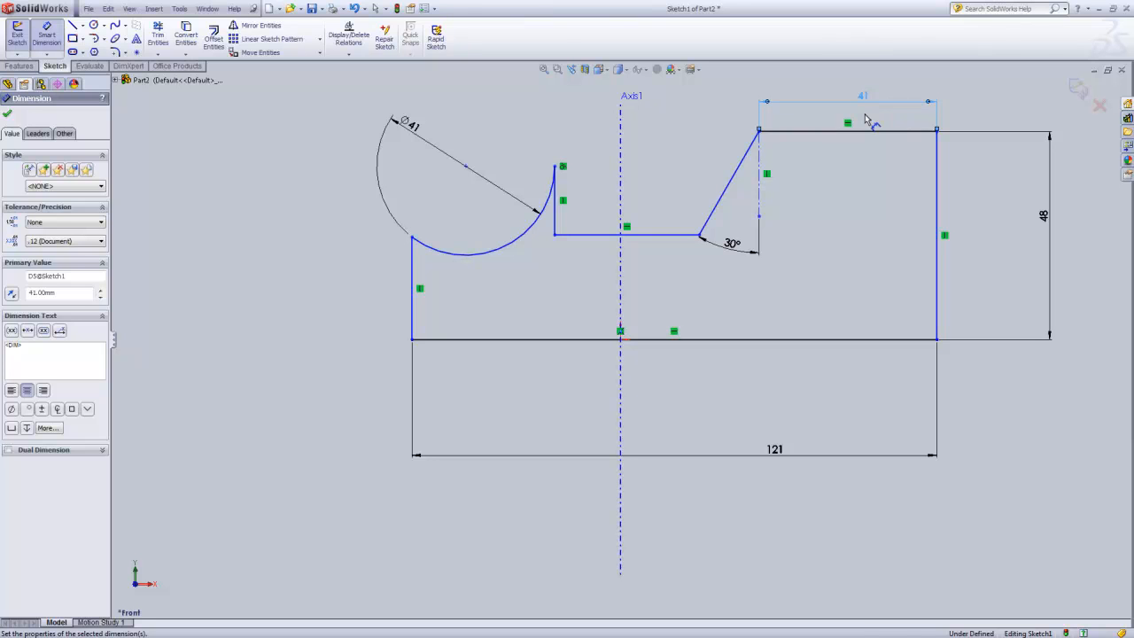
Locate the arc's centre point 38 mm horizontally from Axis1 and 44 mm above the base line.
{"action": "left_click", "coordinate": [623, 167]}
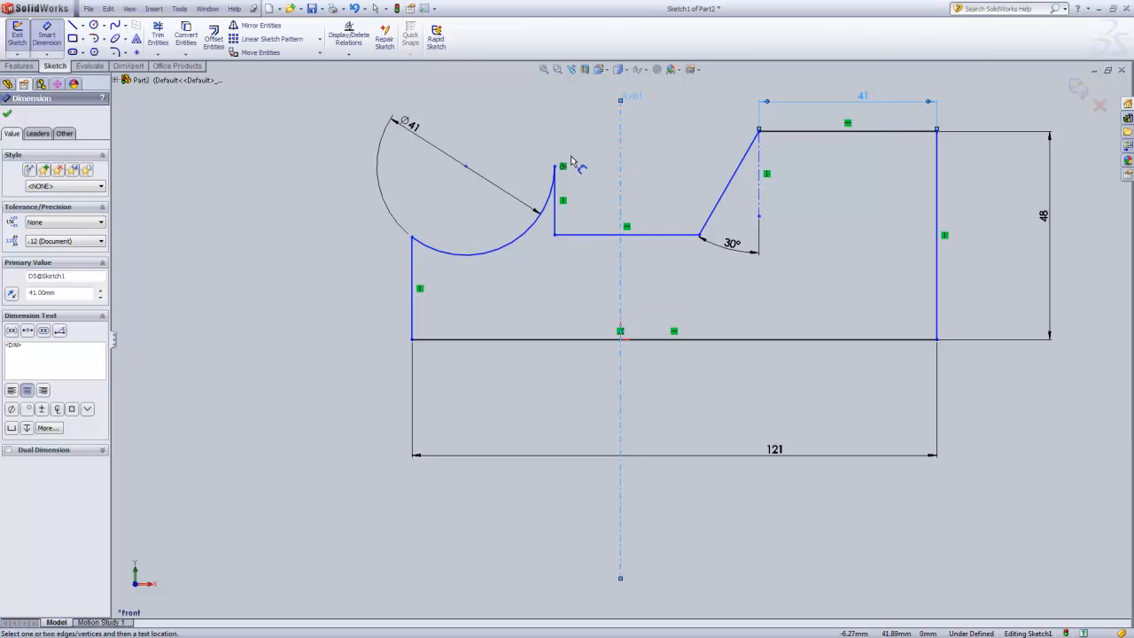
{"action": "left_click", "coordinate": [535, 110]}
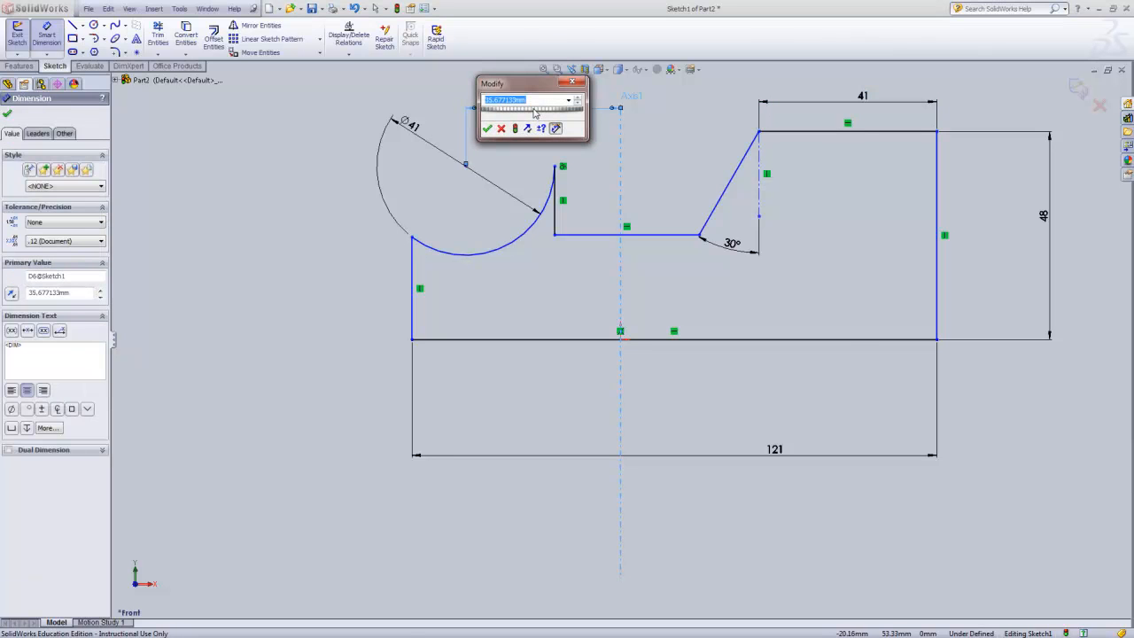
{"action": "type", "text": "38"}
{"action": "key", "text": "Return"}
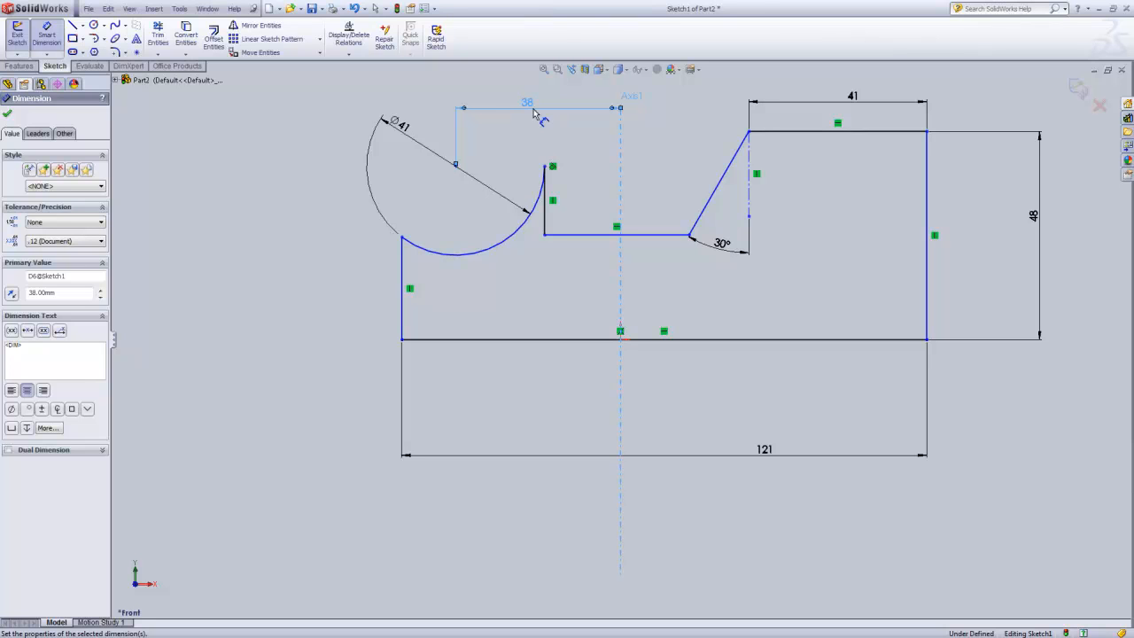
{"action": "left_click", "coordinate": [456, 166]}
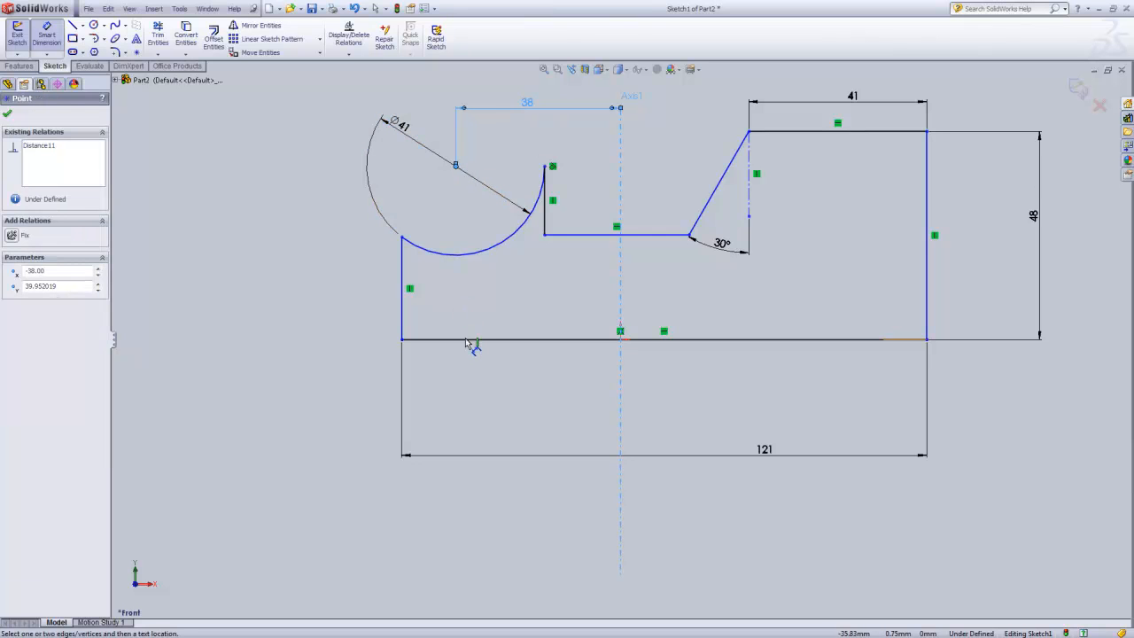
{"action": "left_click", "coordinate": [466, 339]}
{"action": "left_click", "coordinate": [282, 255]}
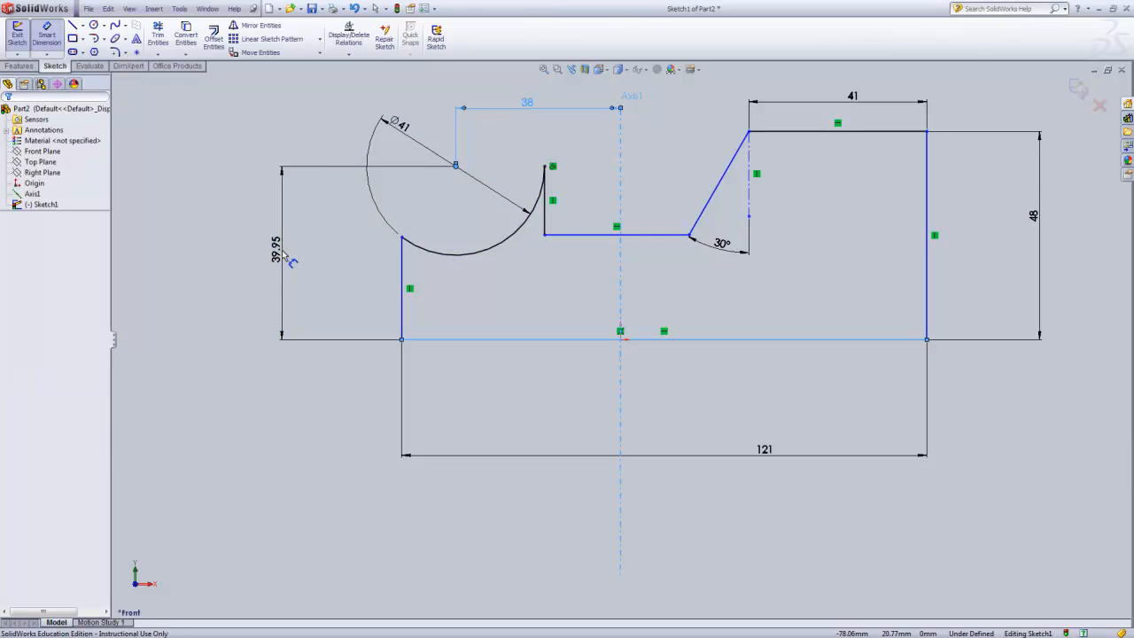
{"action": "type", "text": "44"}
{"action": "key", "text": "Return"}
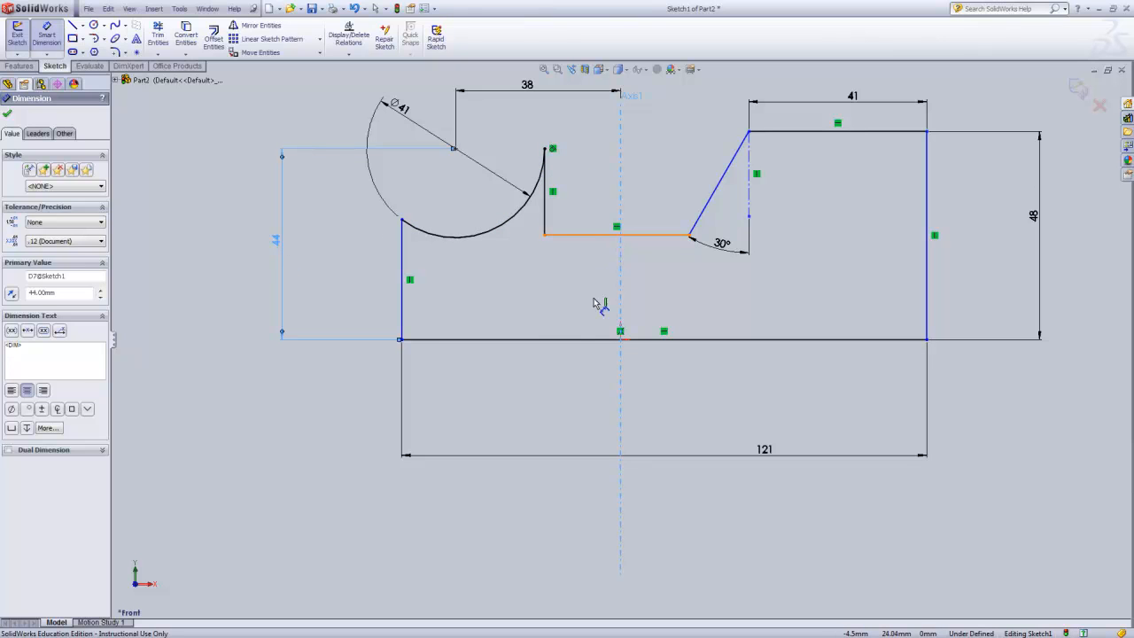
Dimension the height of the middle horizontal line above the base line as 29 mm.
{"action": "left_click", "coordinate": [606, 238]}
{"action": "left_click", "coordinate": [593, 341]}
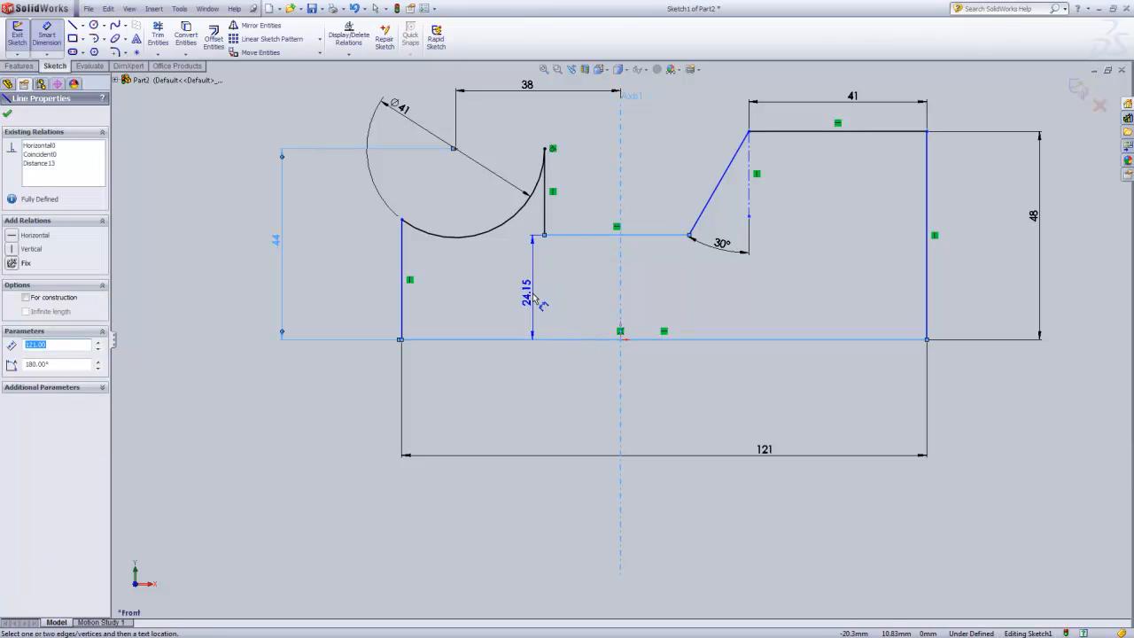
{"action": "left_click", "coordinate": [539, 300]}
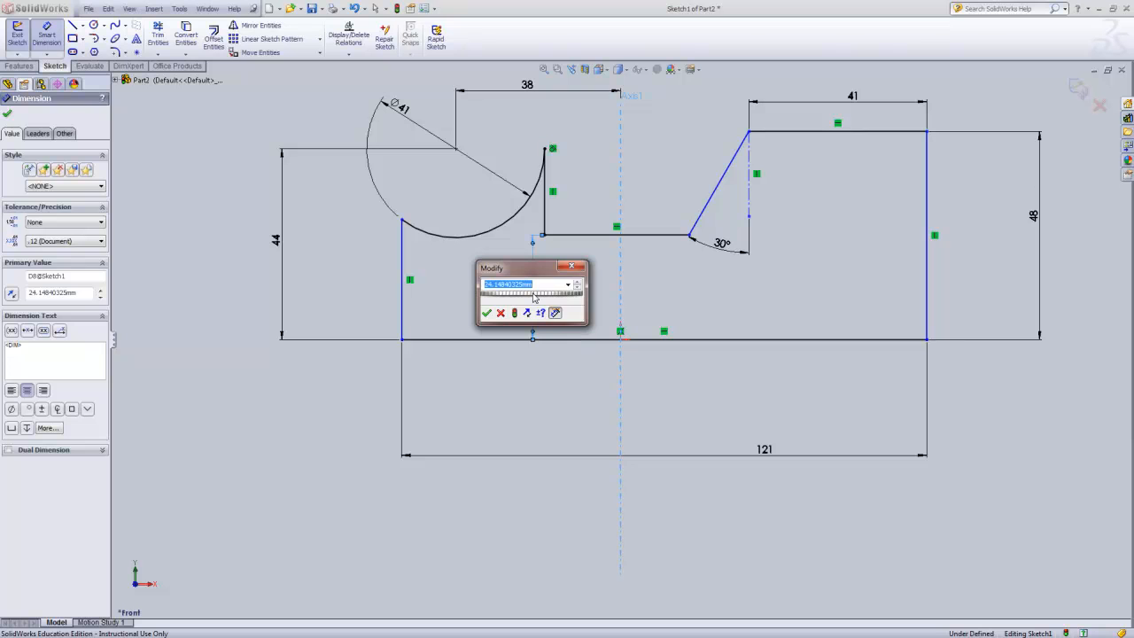
{"action": "type", "text": "29"}
{"action": "key", "text": "Return"}
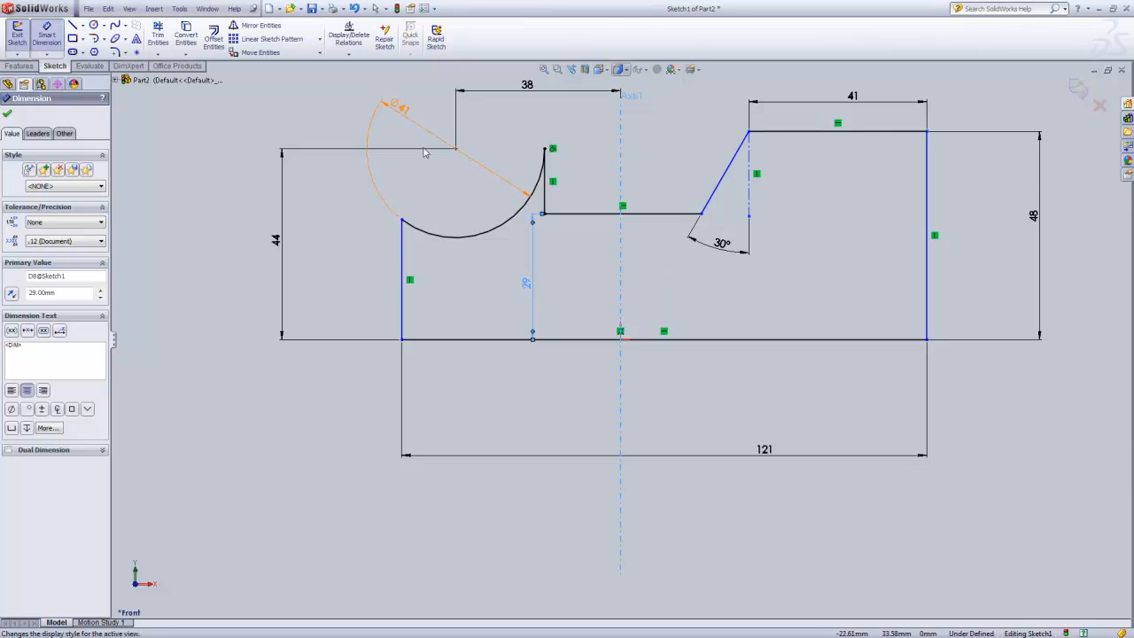
Dimension the horizontal distance from the arc's centre to the left vertical edge as 12 mm and move the diameter dimension's text outside the arc.
{"action": "left_click", "coordinate": [456, 149]}
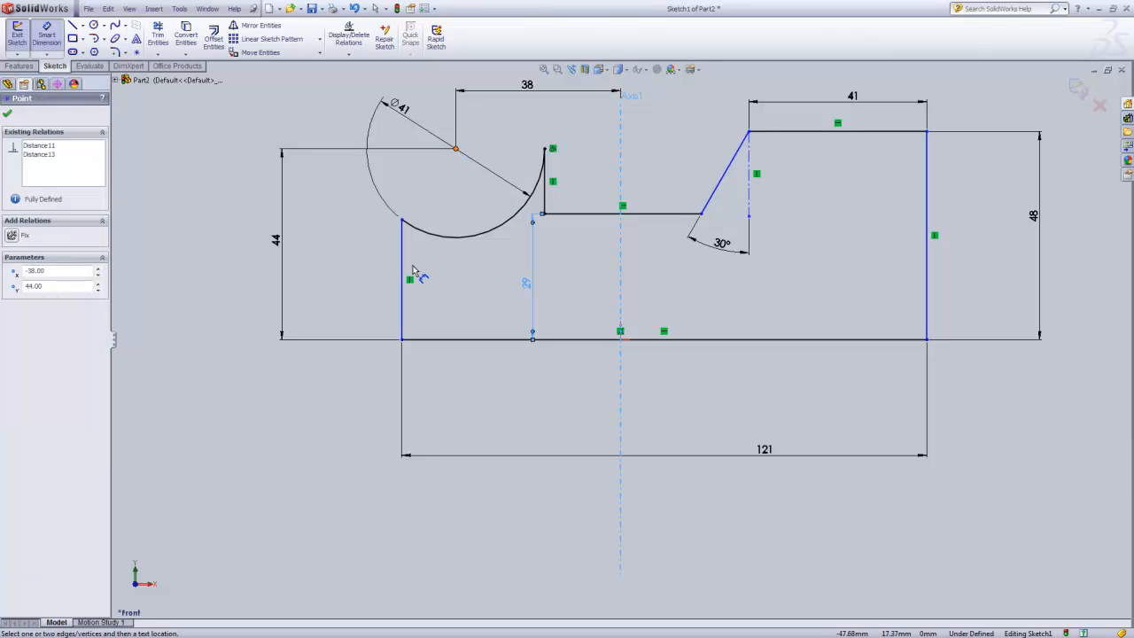
{"action": "left_click", "coordinate": [403, 250]}
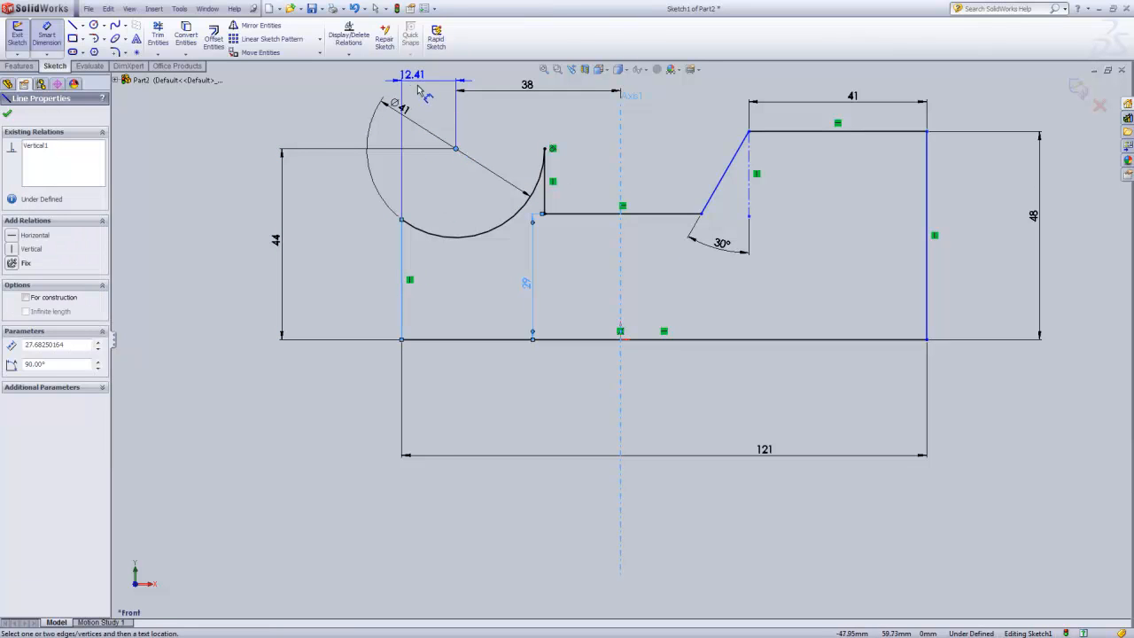
{"action": "left_click", "coordinate": [454, 108]}
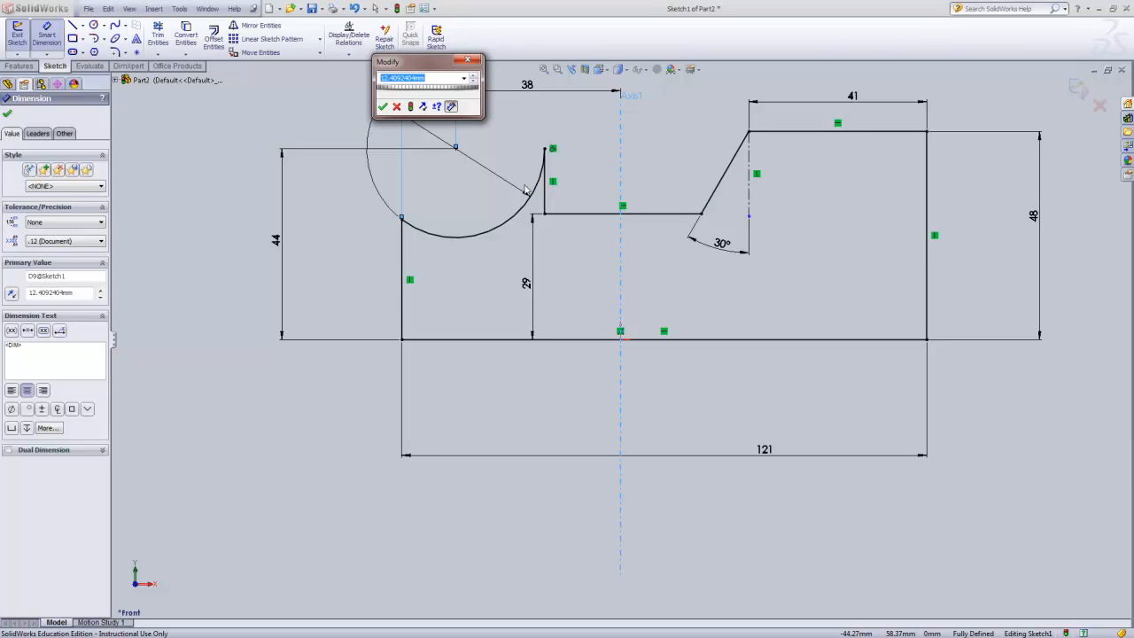
{"action": "type", "text": "12"}
{"action": "key", "text": "Return"}
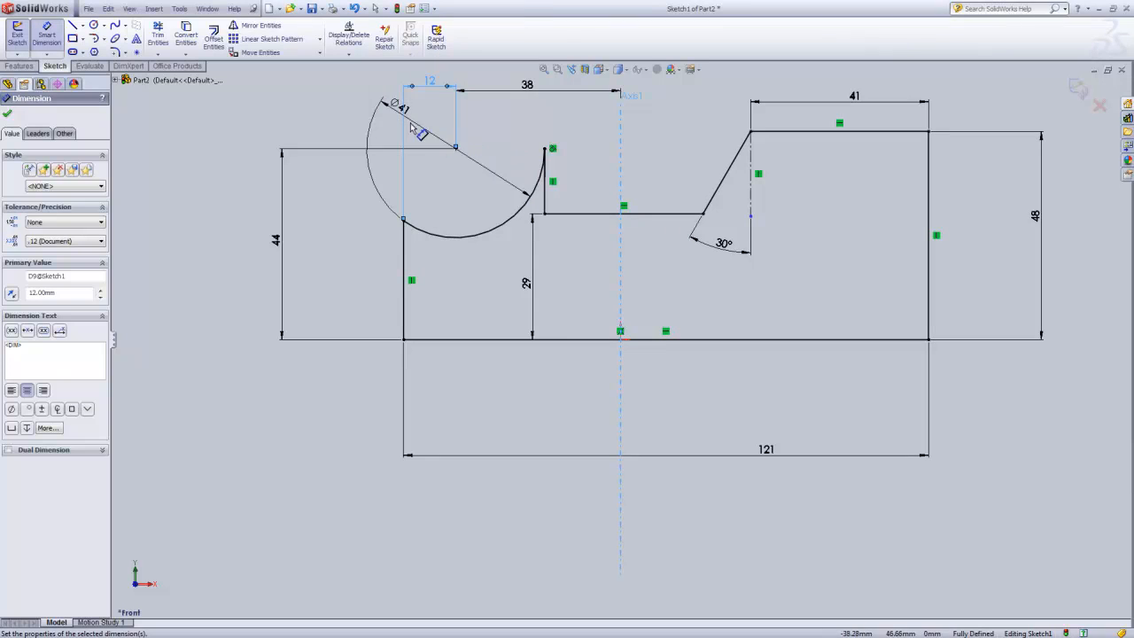
{"action": "left_click", "coordinate": [382, 117]}
{"action": "left_click_drag", "start_coordinate": [382, 117], "coordinate": [323, 120]}
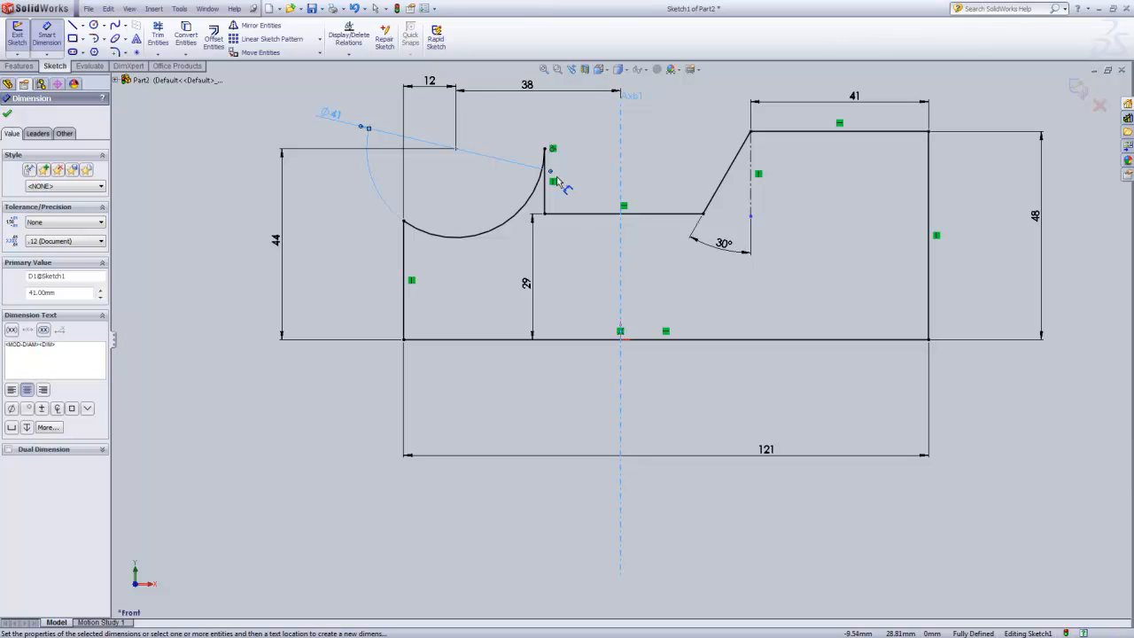
Change the document's overall drafting standard to ANSI and reposition the arc's diameter dimension beside the arc.
{"action": "left_click", "coordinate": [424, 8]}
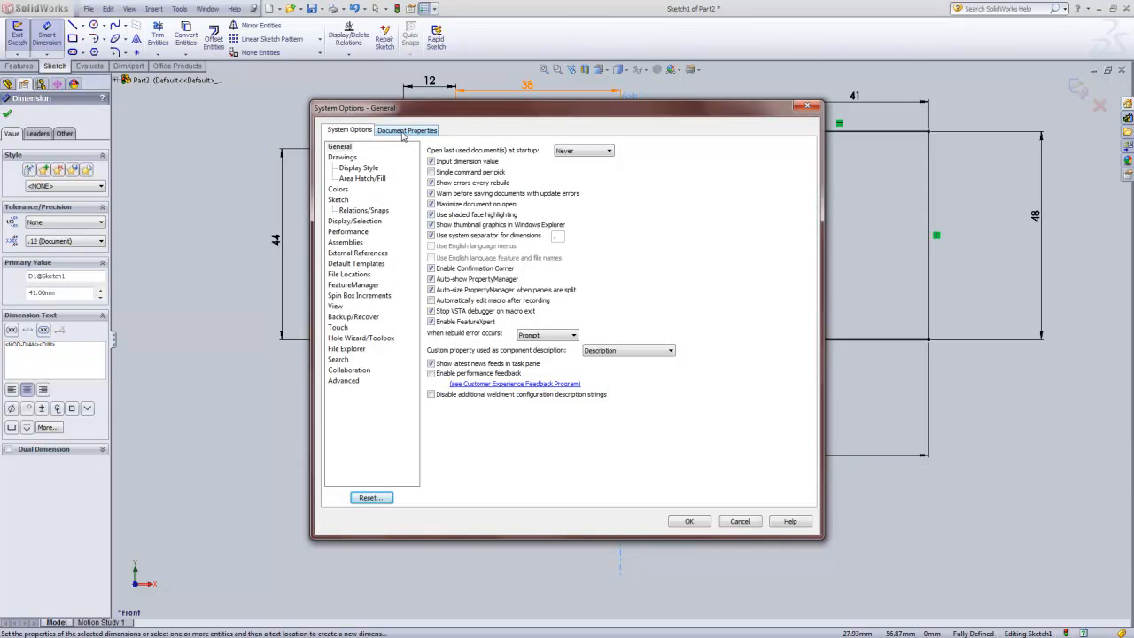
{"action": "left_click", "coordinate": [405, 131]}
{"action": "left_click", "coordinate": [486, 159]}
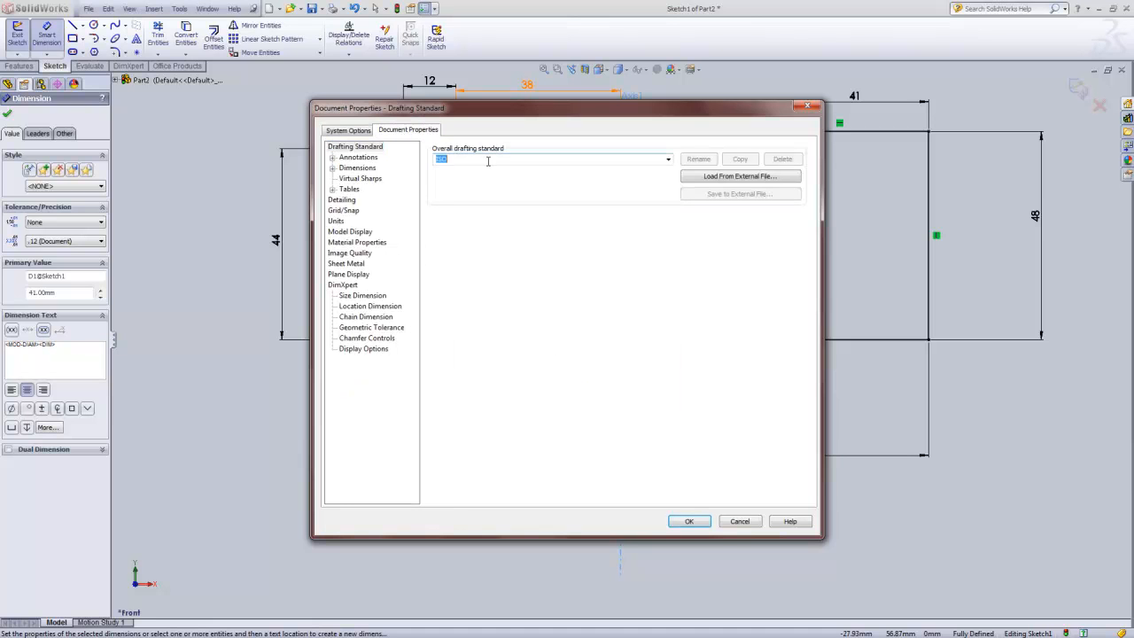
{"action": "left_click", "coordinate": [669, 160]}
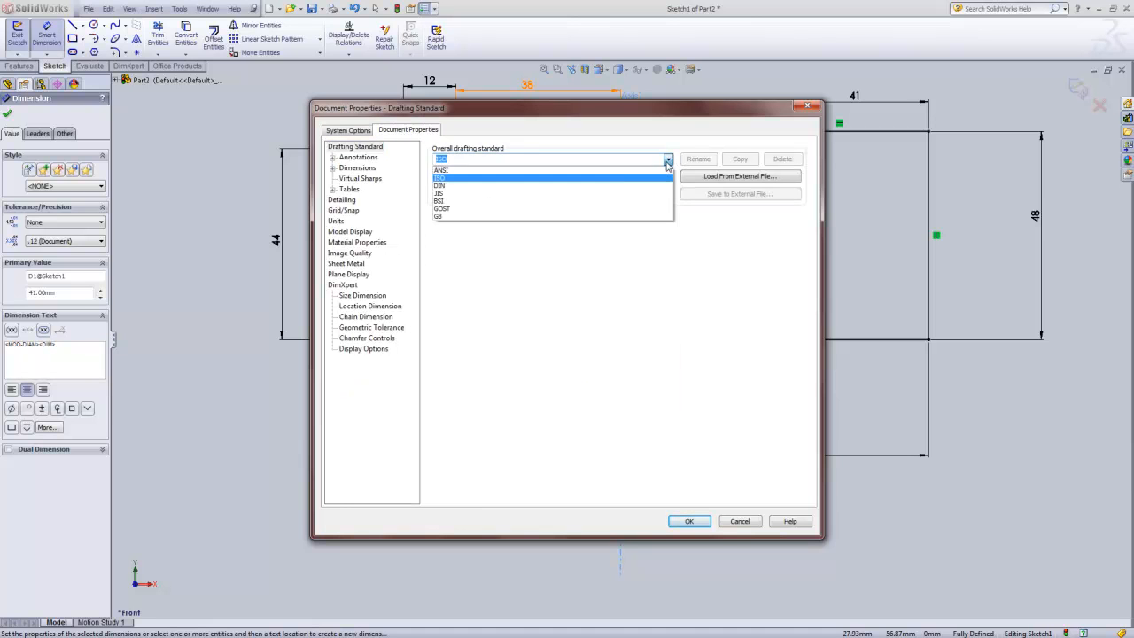
{"action": "left_click", "coordinate": [578, 178]}
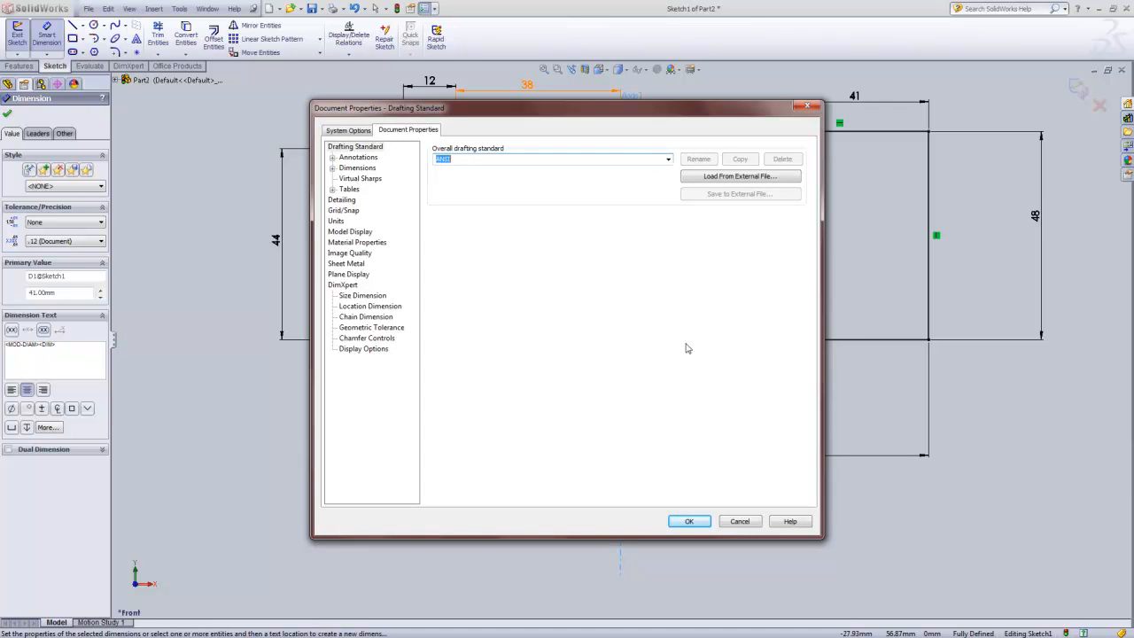
{"action": "left_click", "coordinate": [689, 521]}
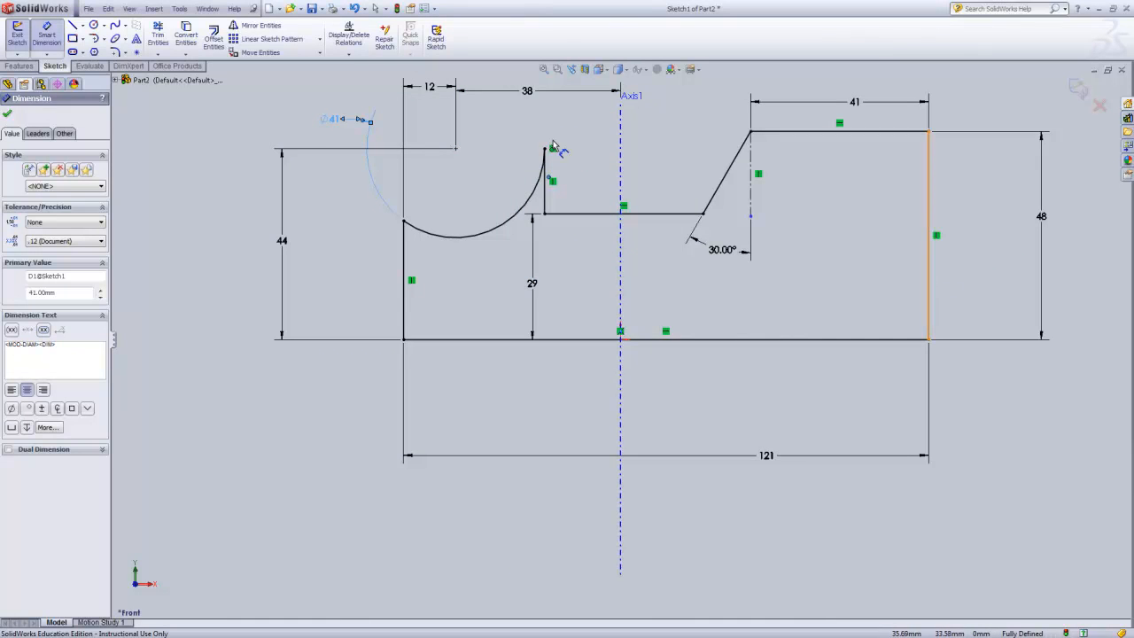
{"action": "left_click_drag", "start_coordinate": [338, 119], "coordinate": [358, 183]}
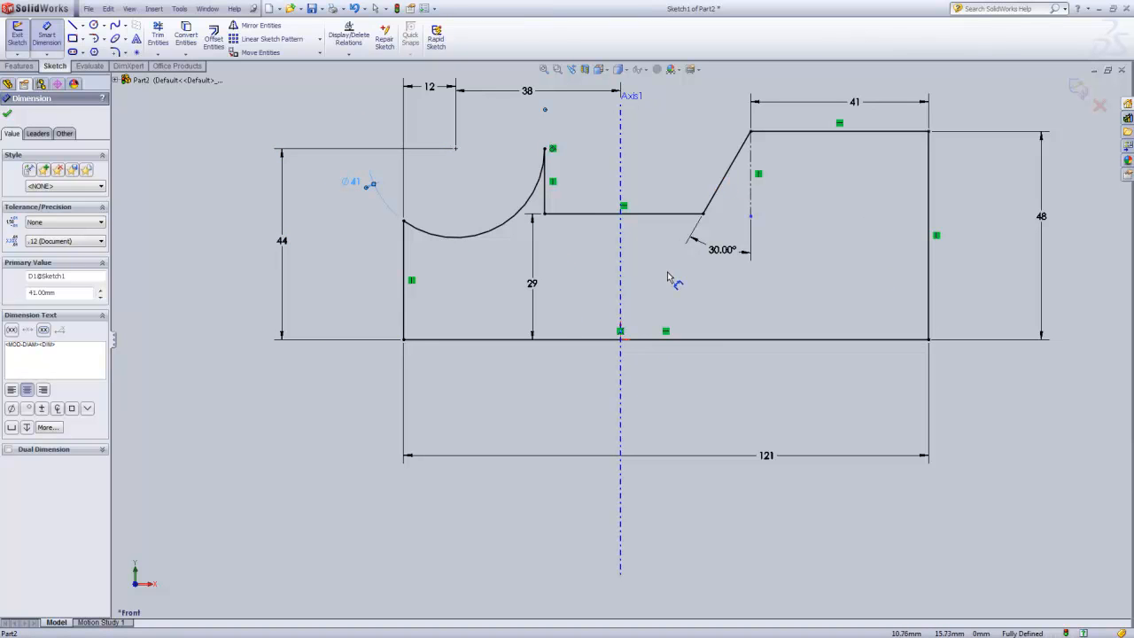
Finish the profile sketch and extrude it 32 mm with the Mid Plane end condition.
{"action": "left_click", "coordinate": [1073, 84]}
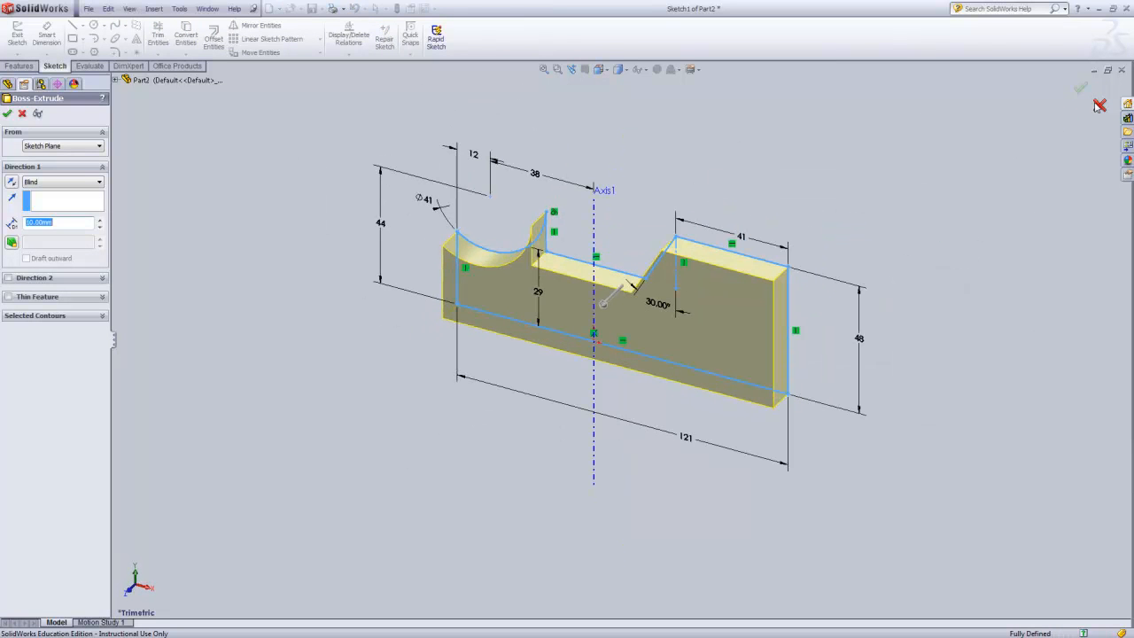
{"action": "mouse_move", "coordinate": [886, 210]}
{"action": "middle_mouse_down"}
{"action": "mouse_move", "coordinate": [842, 213]}
{"action": "mouse_move", "coordinate": [889, 195]}
{"action": "middle_mouse_up"}
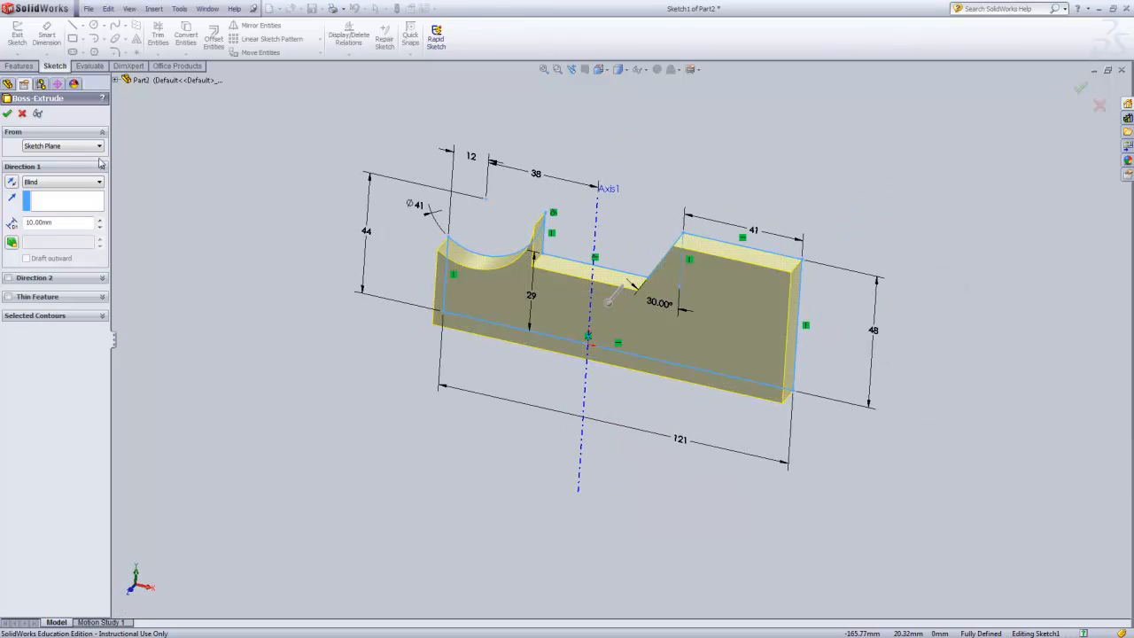
{"action": "left_click", "coordinate": [99, 182]}
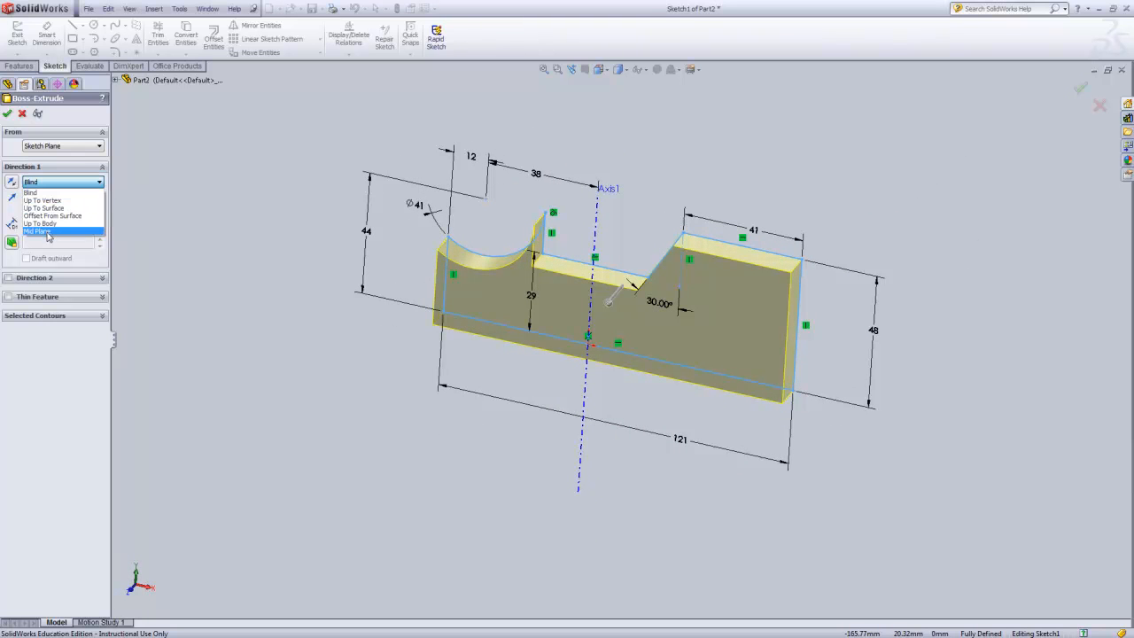
{"action": "left_click", "coordinate": [54, 227]}
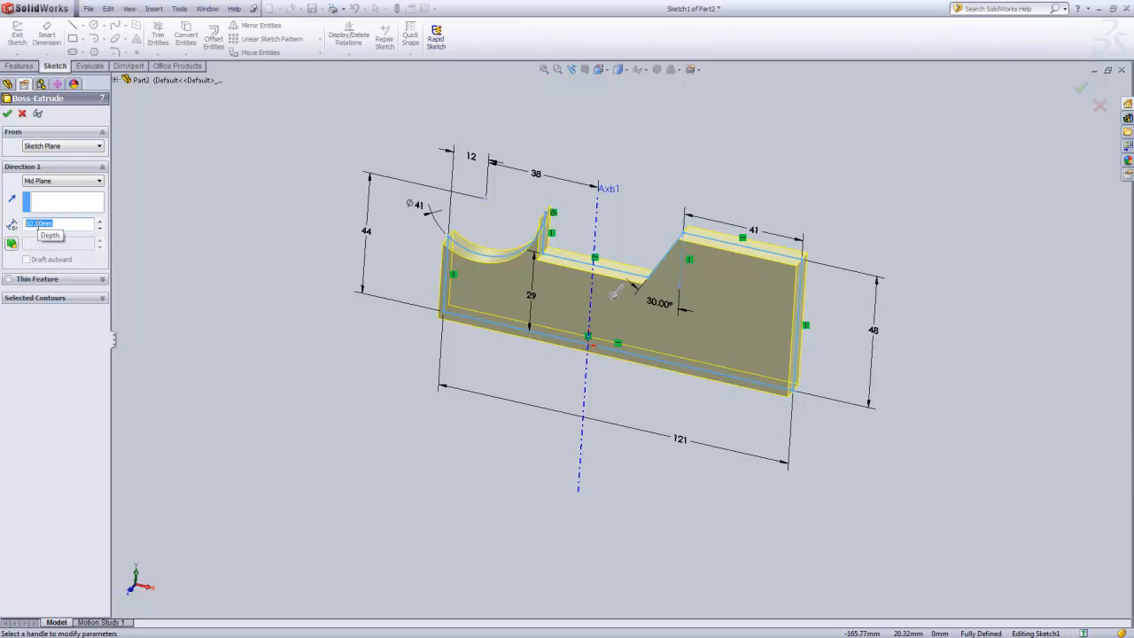
{"action": "type", "text": "32"}
{"action": "key", "text": "Return"}
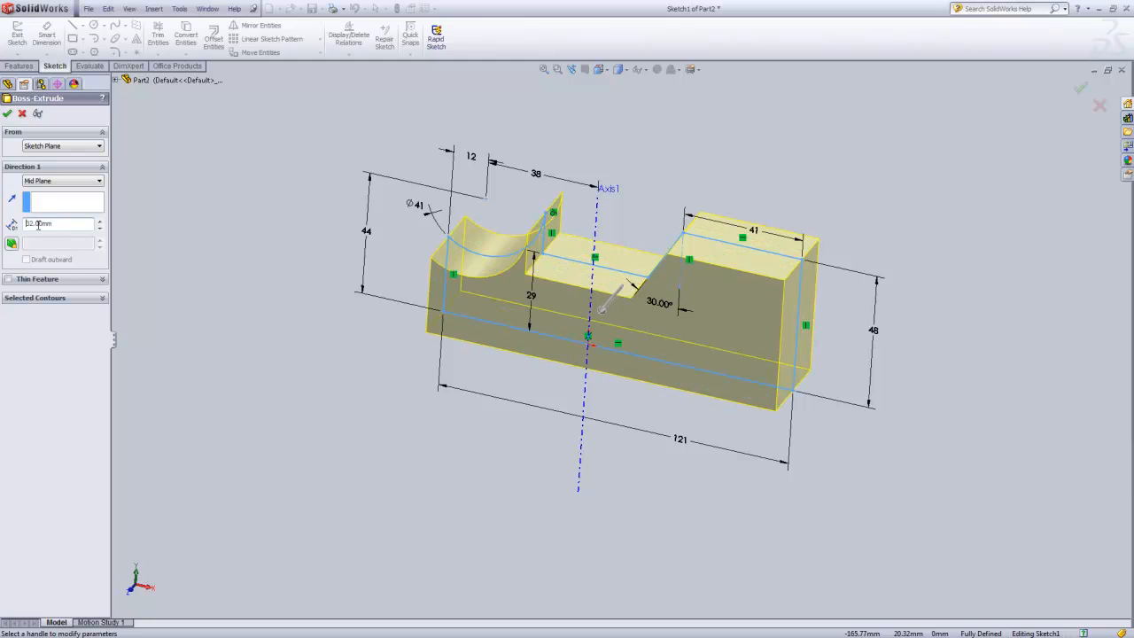
{"action": "left_click", "coordinate": [7, 115]}
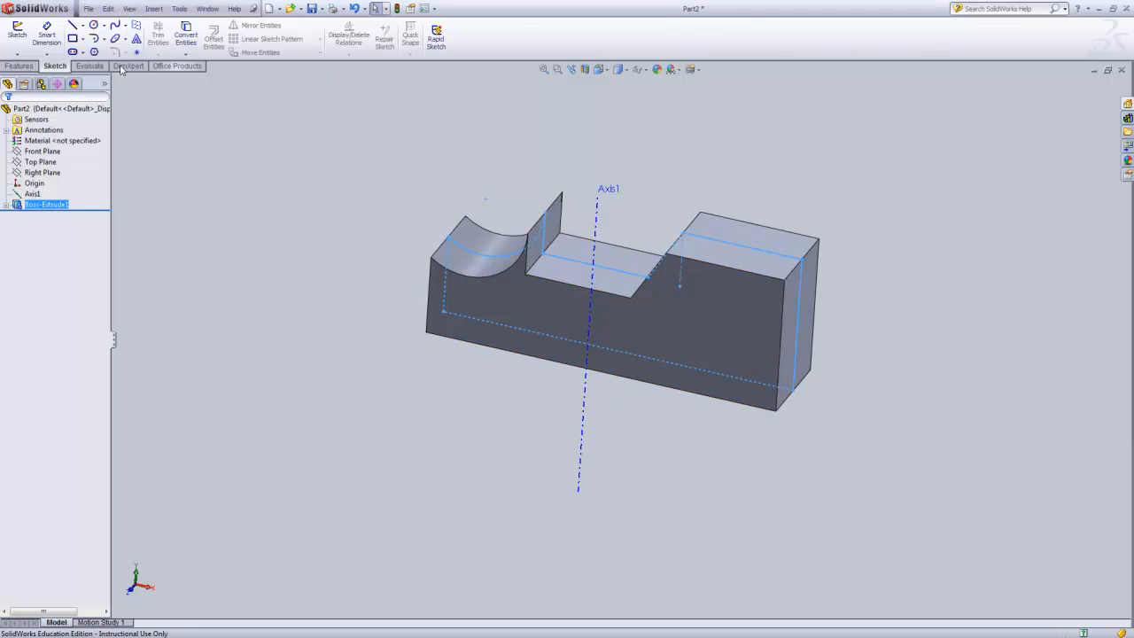
Start a Hole Wizard hole using the Ansi Metric standard and set its custom through-hole diameter to 12 mm.
{"action": "left_click", "coordinate": [19, 66]}
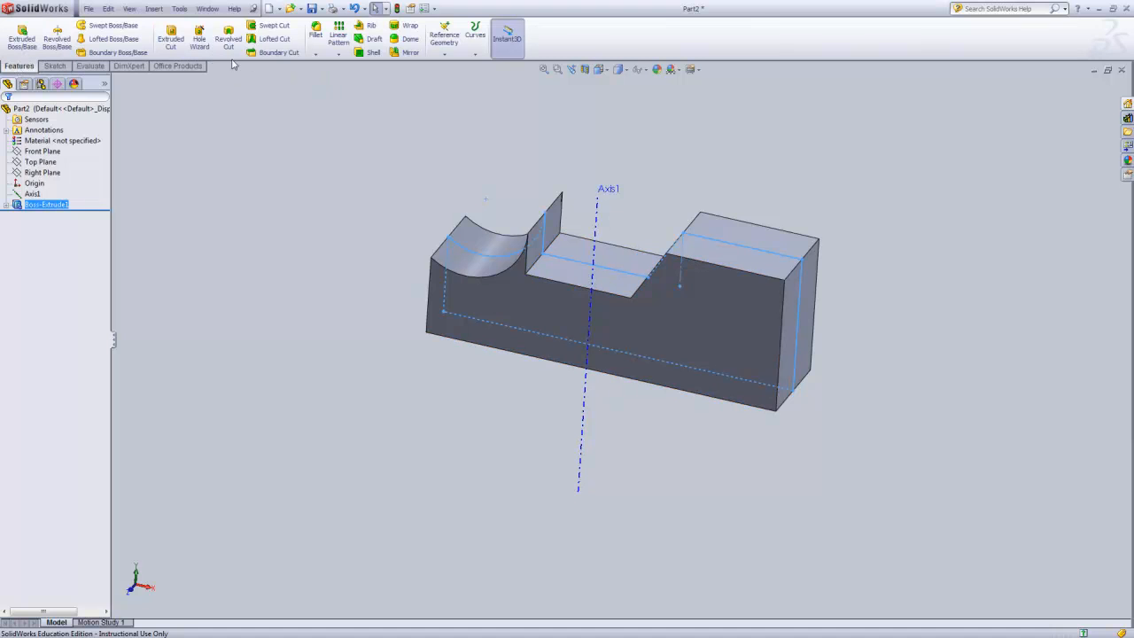
{"action": "left_click", "coordinate": [204, 44]}
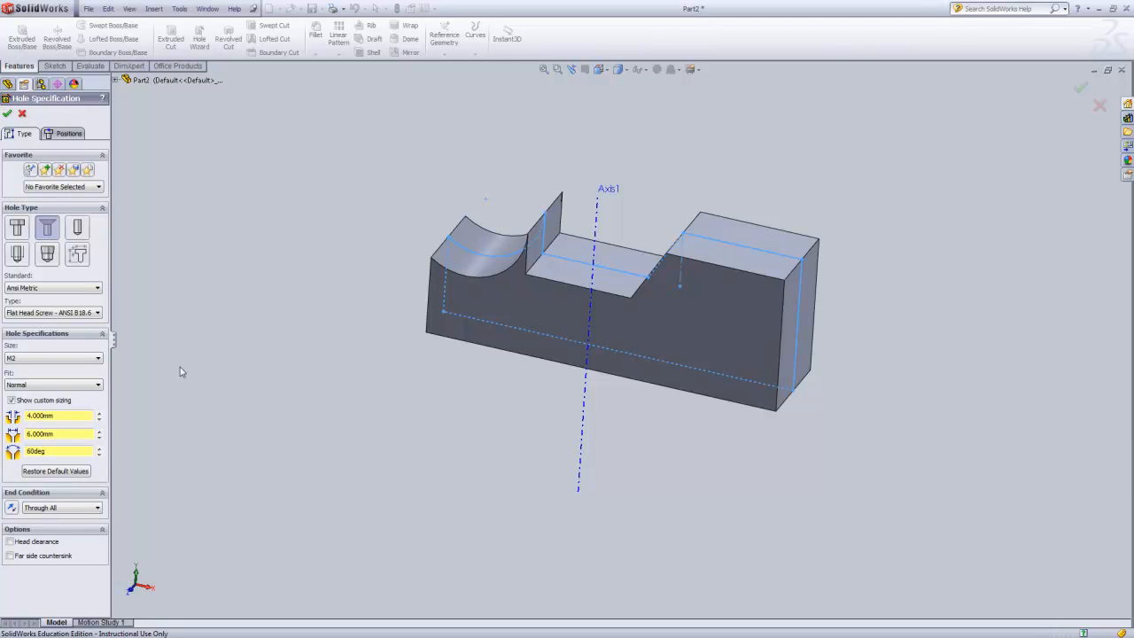
{"action": "left_click", "coordinate": [96, 293]}
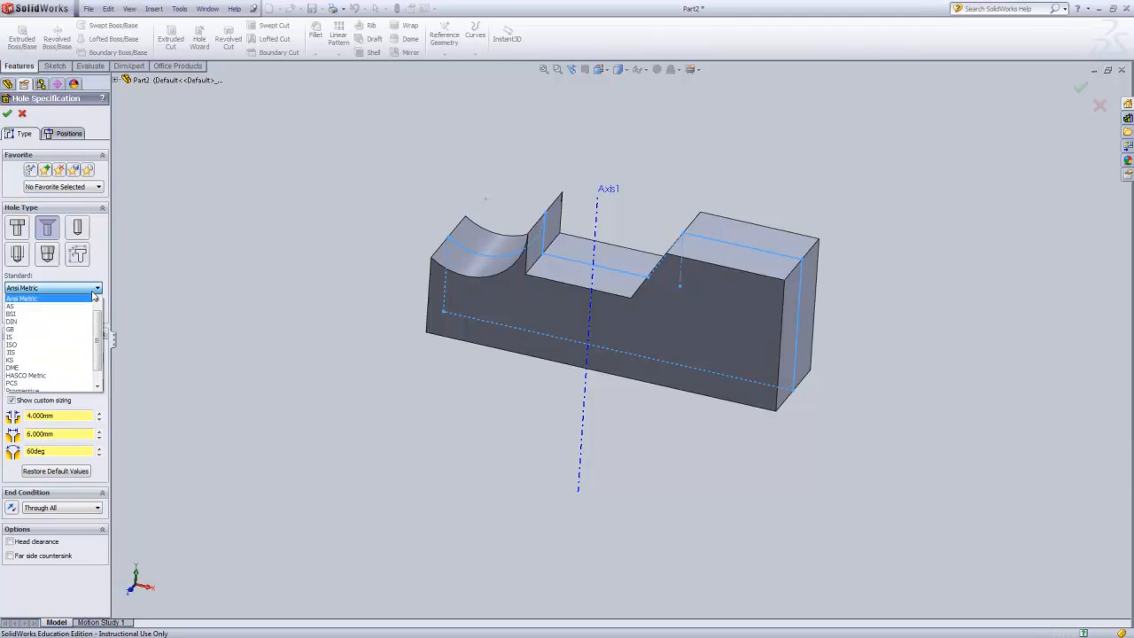
{"action": "left_click", "coordinate": [72, 306]}
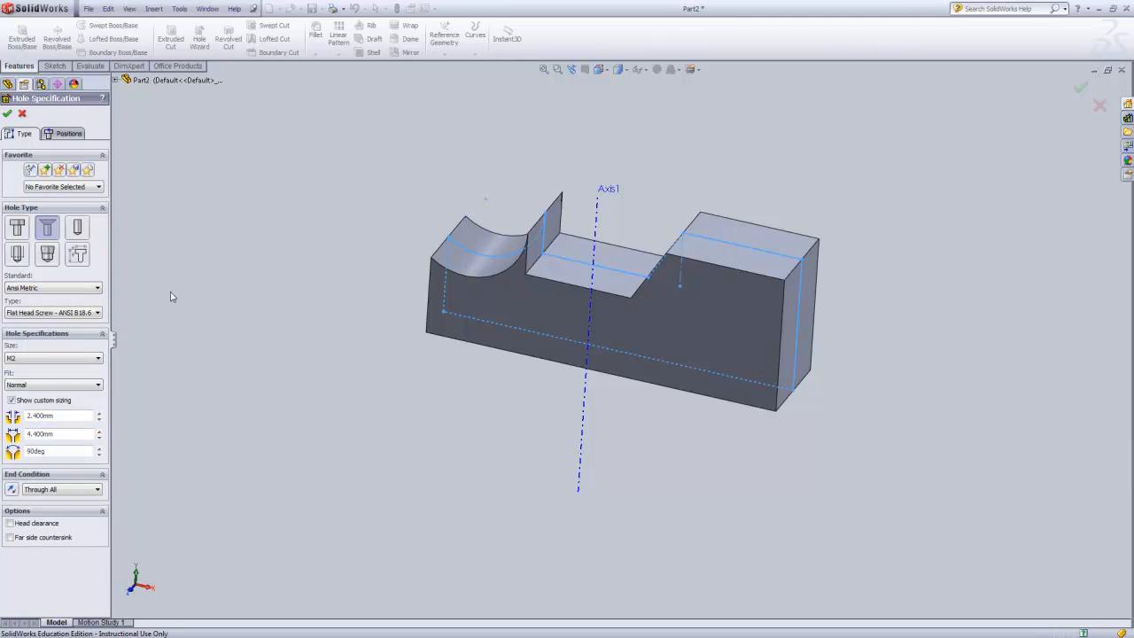
{"action": "double_click", "coordinate": [67, 415]}
{"action": "type", "text": "12"}
{"action": "key", "text": "Tab"}
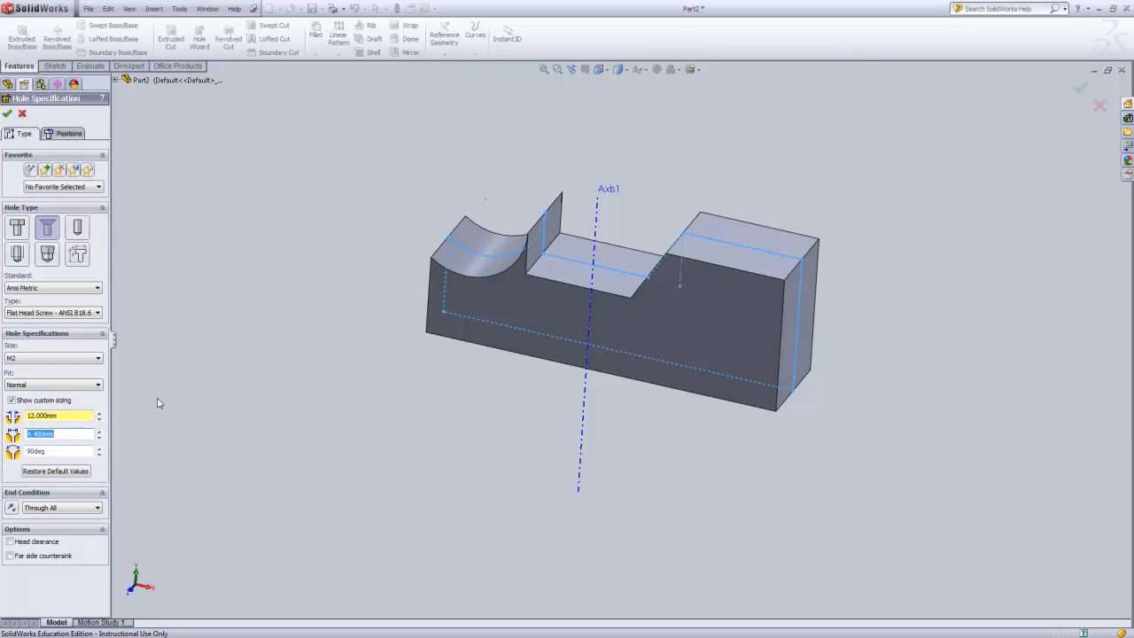
Make the hole a counterbore with a 25 mm counterbore diameter and 2 mm counterbore depth.
{"action": "left_click", "coordinate": [17, 229]}
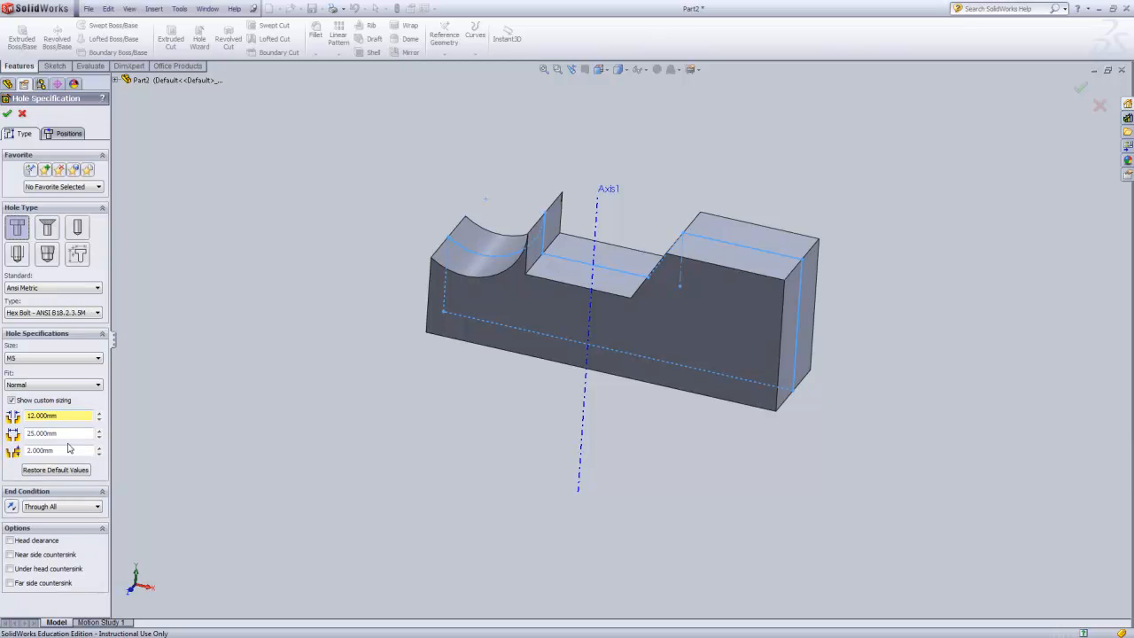
{"action": "left_click_drag", "start_coordinate": [70, 434], "coordinate": [23, 435]}
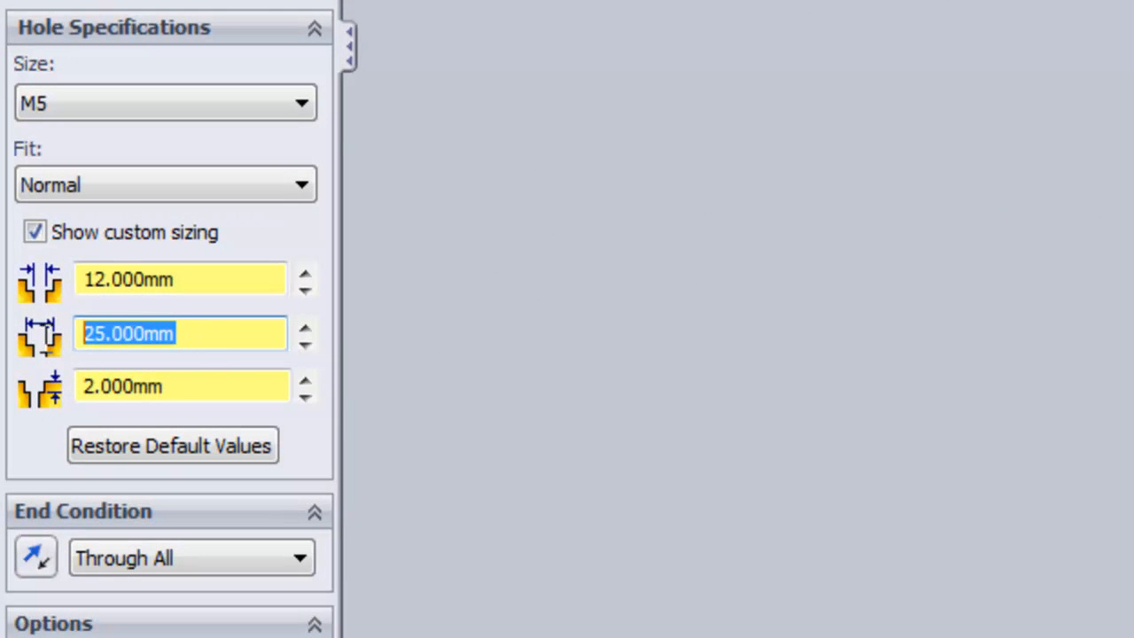
{"action": "type", "text": "25"}
{"action": "key", "text": "Return"}
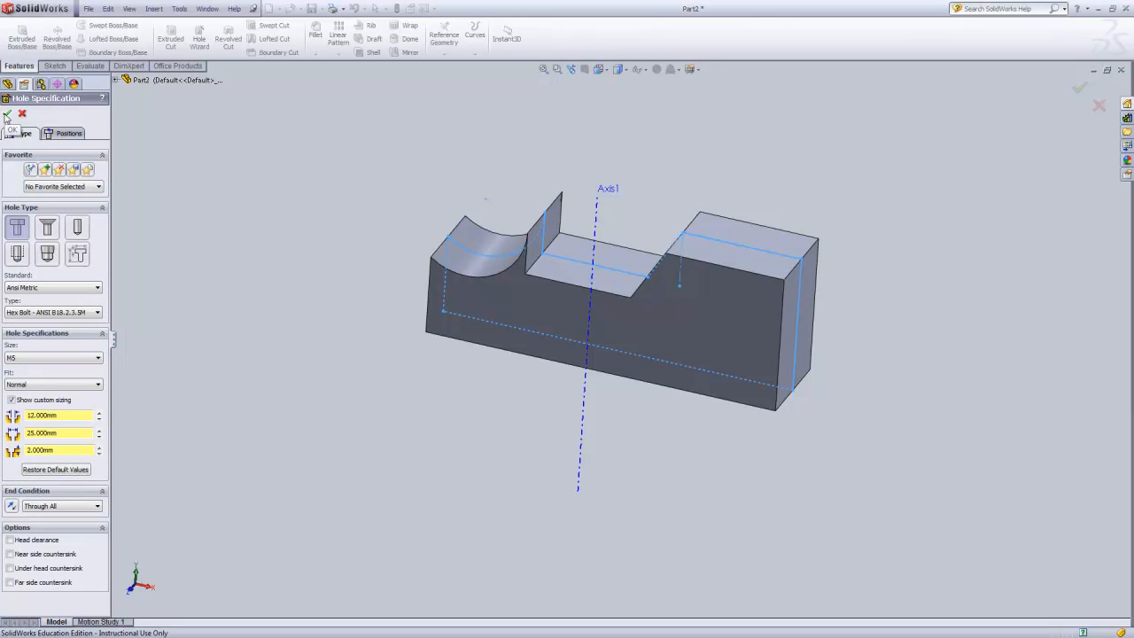
Place the counterbore hole's centre point on the flat middle face between the arc cutout and the sloped face.
{"action": "left_click", "coordinate": [62, 134]}
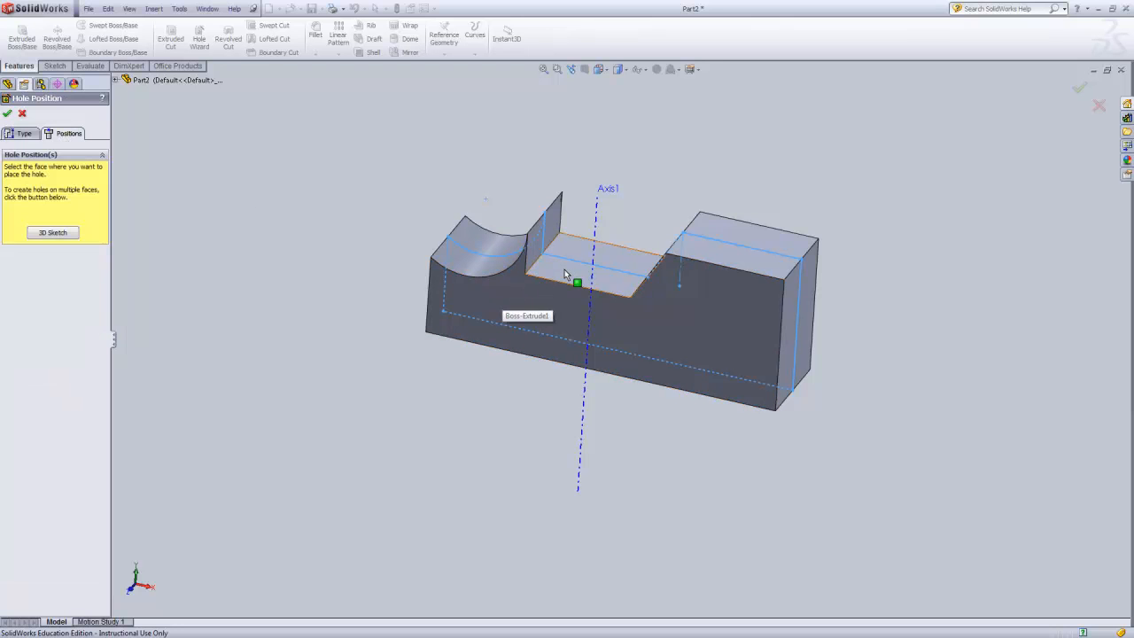
{"action": "scroll", "coordinate": [565, 275], "scroll_direction": "down", "scroll_amount": 5}
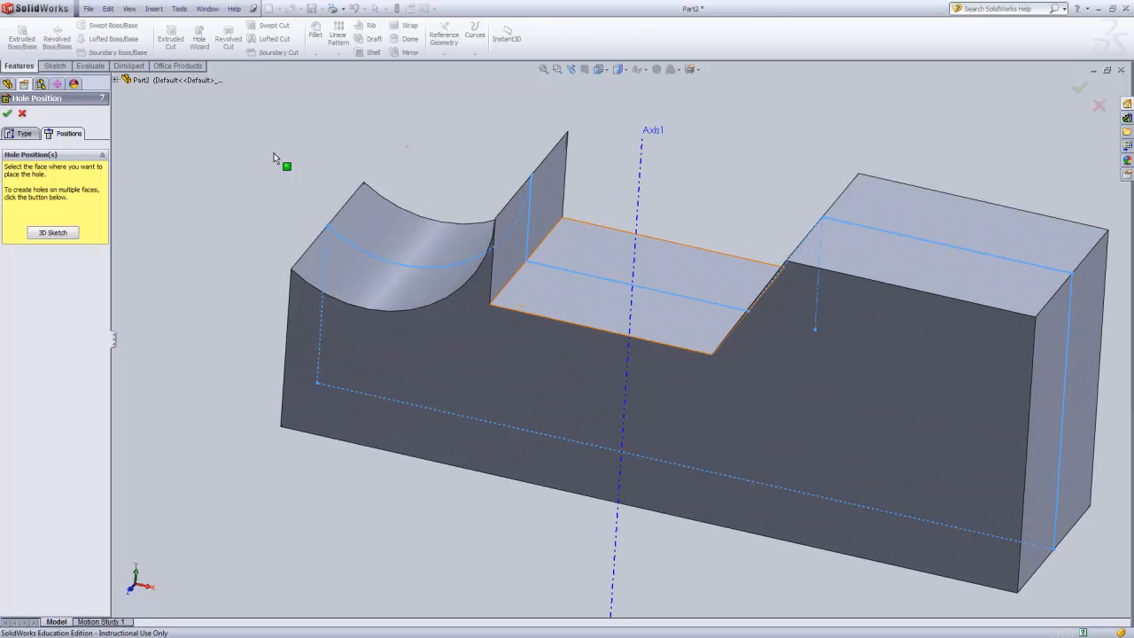
{"action": "left_click", "coordinate": [56, 67]}
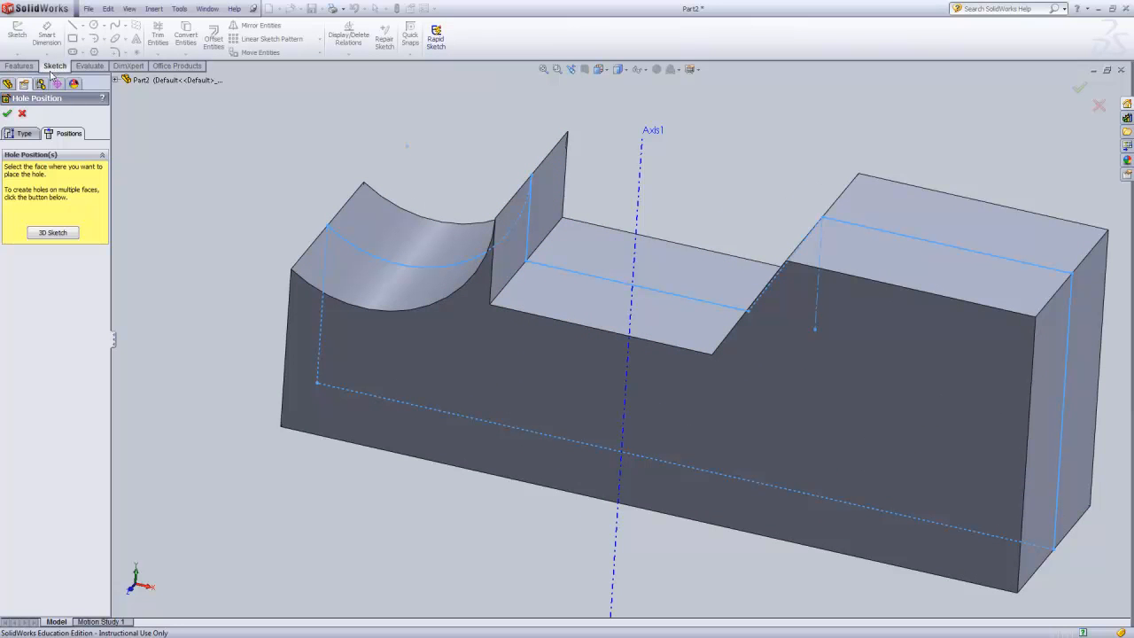
{"action": "left_click", "coordinate": [580, 301]}
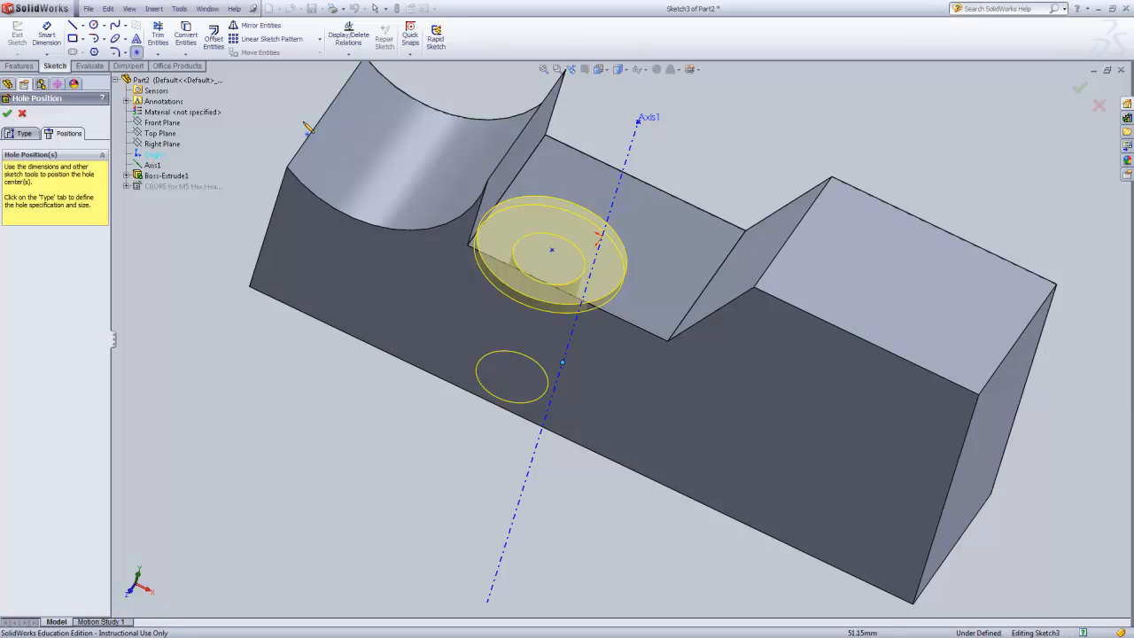
Make the hole's centre point coincident with the origin in the Top view and finish the counterbore hole.
{"action": "left_click", "coordinate": [603, 73]}
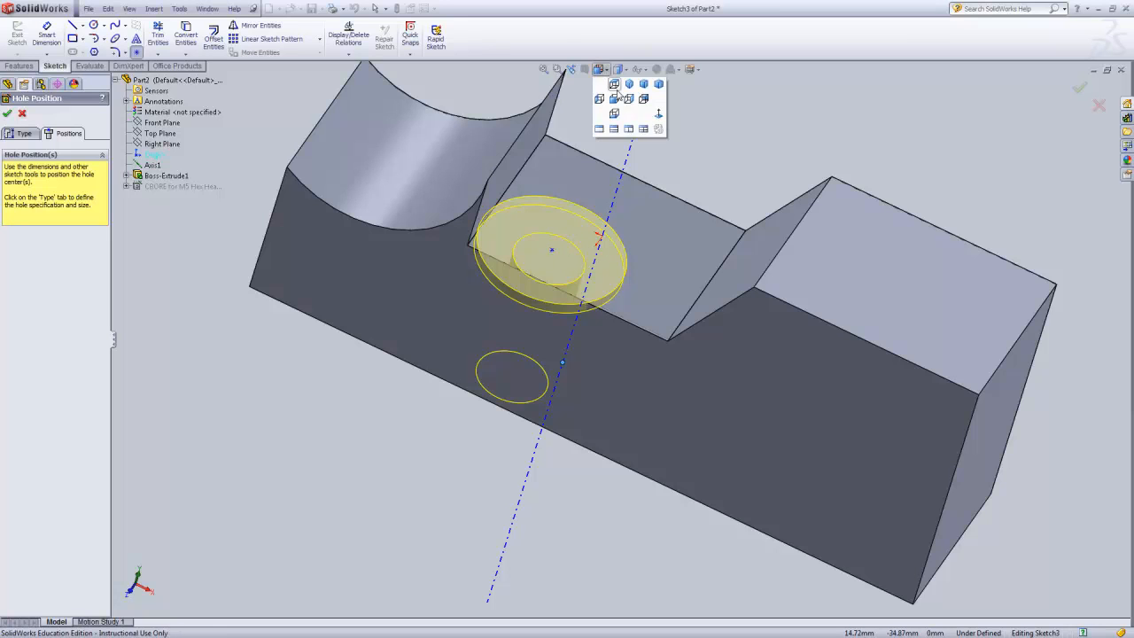
{"action": "left_click", "coordinate": [615, 85]}
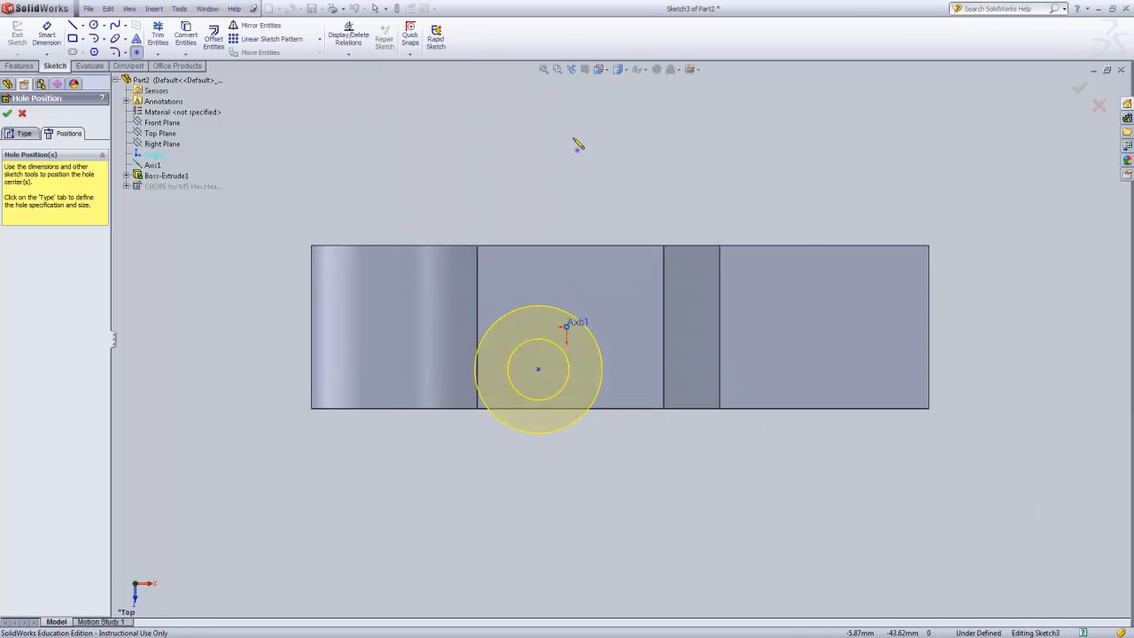
{"action": "left_click", "coordinate": [137, 54]}
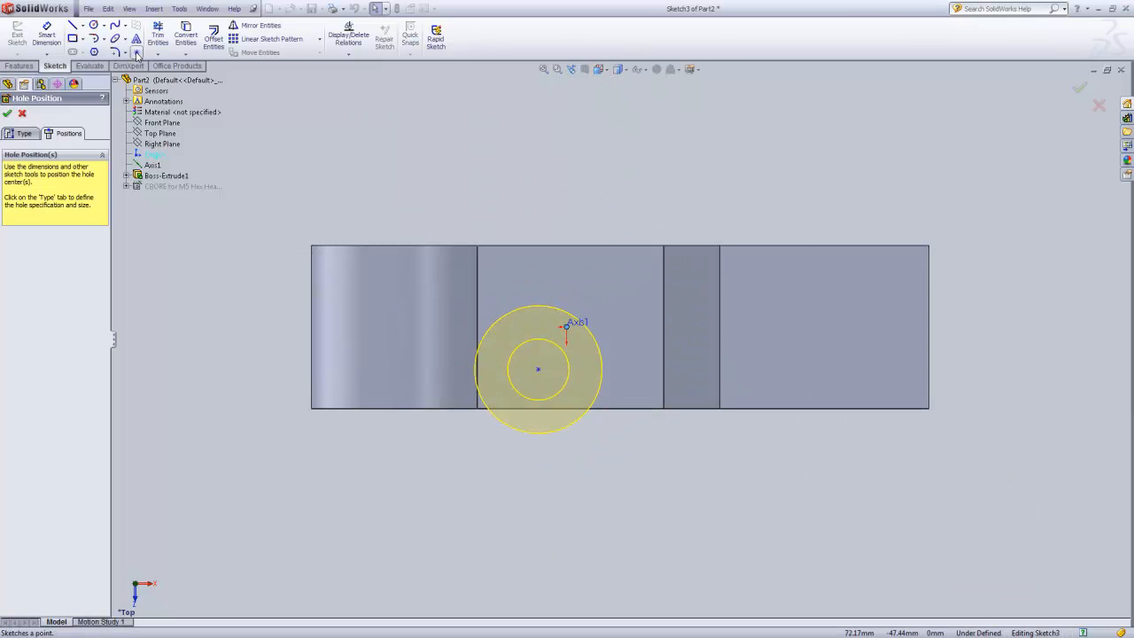
{"action": "left_click", "coordinate": [538, 369]}
{"action": "left_click", "coordinate": [567, 327], "text": "ctrl"}
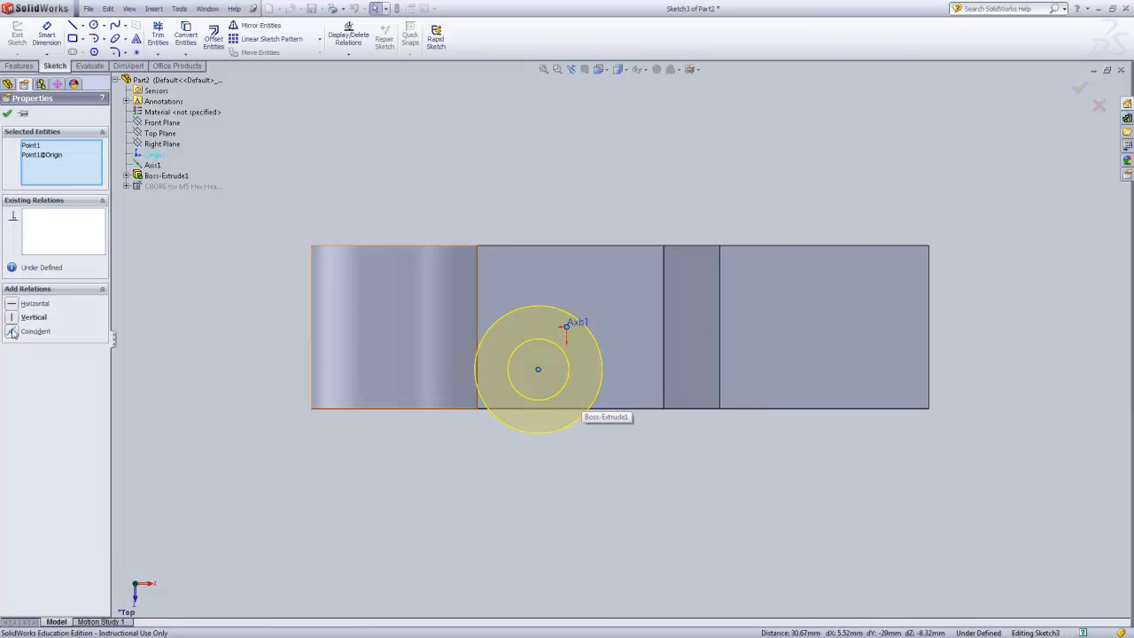
{"action": "left_click", "coordinate": [11, 332]}
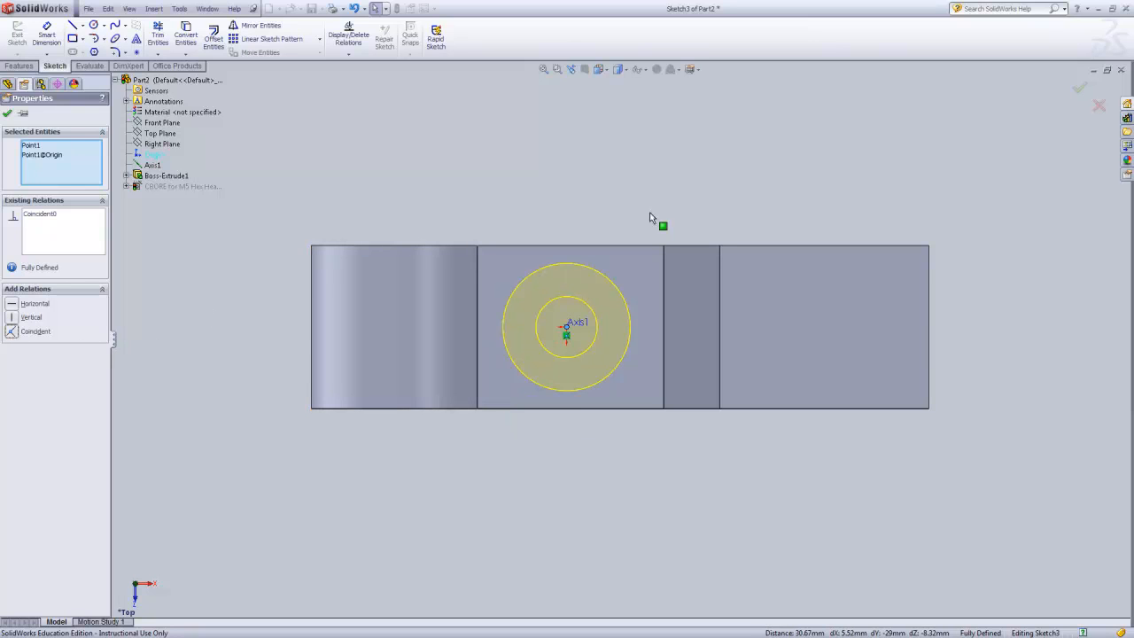
{"action": "left_click", "coordinate": [1079, 87]}
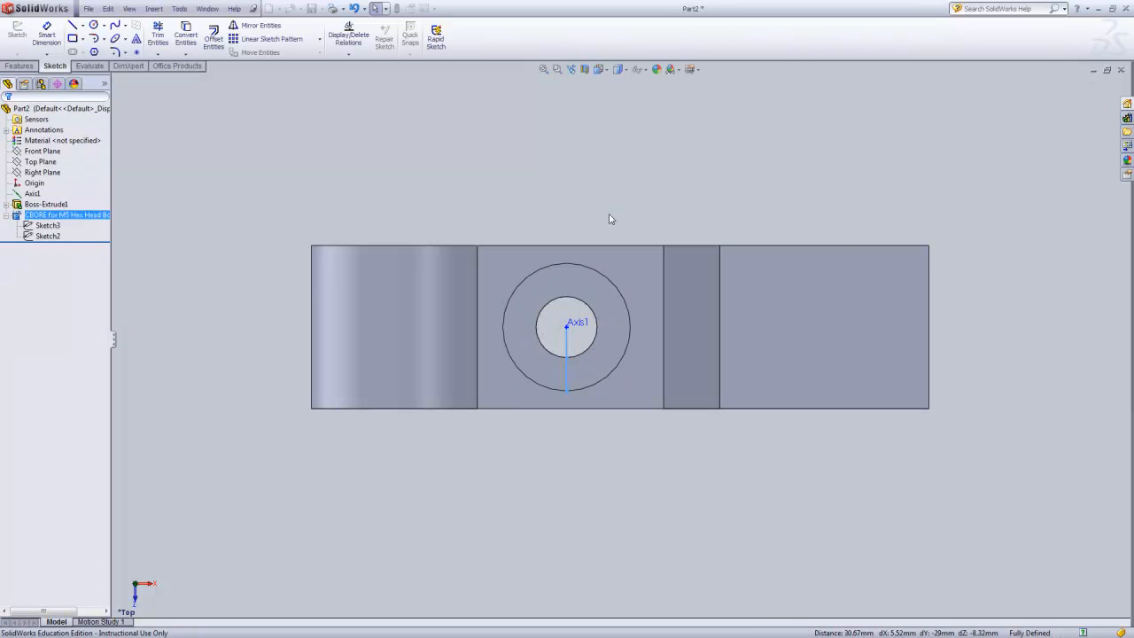
Start an extruded boss with a new sketch on the Front Plane and show it in the Front view.
{"action": "scroll", "coordinate": [579, 318], "scroll_direction": "up", "scroll_amount": 3}
{"action": "middle_click_drag", "start_coordinate": [580, 313], "coordinate": [622, 156]}
{"action": "middle_click_drag", "start_coordinate": [761, 321], "coordinate": [708, 305]}
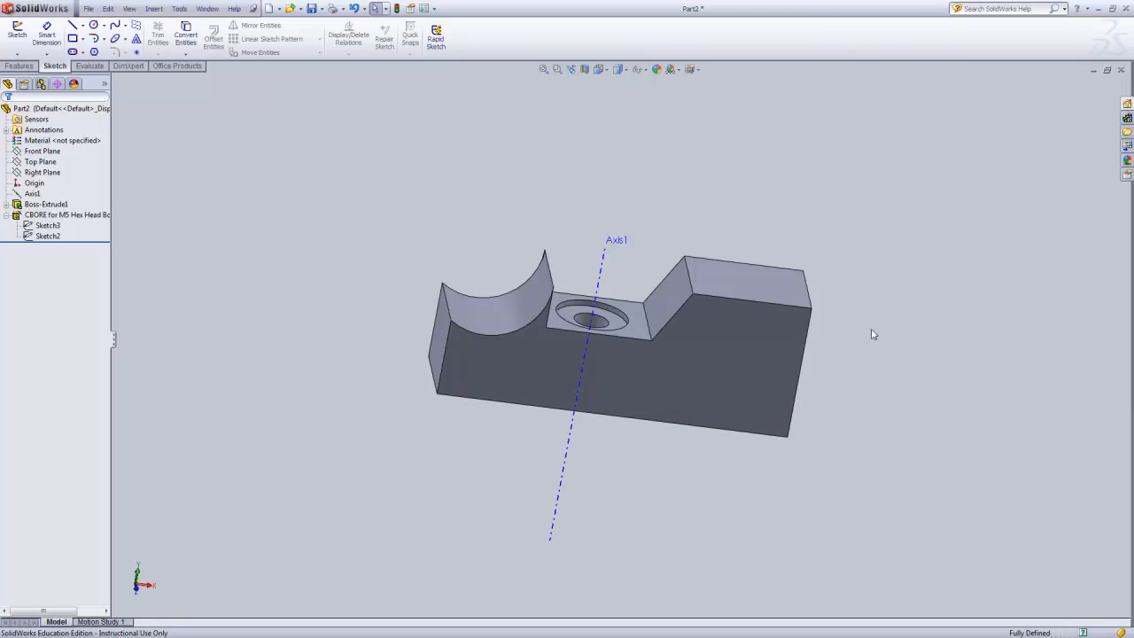
{"action": "scroll", "coordinate": [474, 235], "scroll_direction": "down", "scroll_amount": 2}
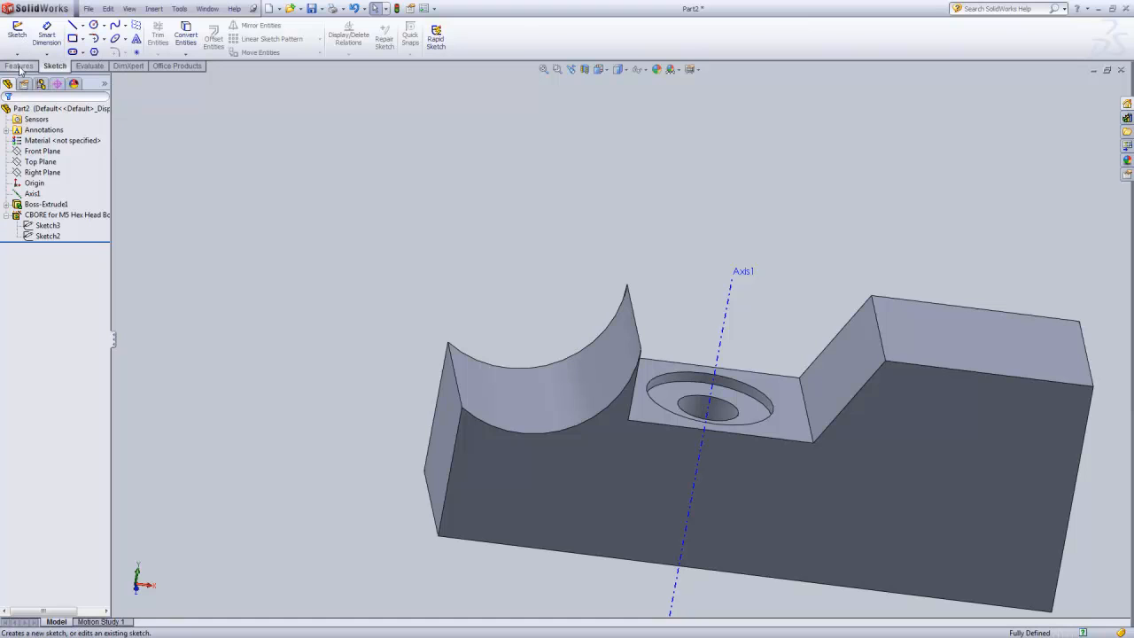
{"action": "left_click", "coordinate": [20, 69]}
{"action": "left_click", "coordinate": [22, 37]}
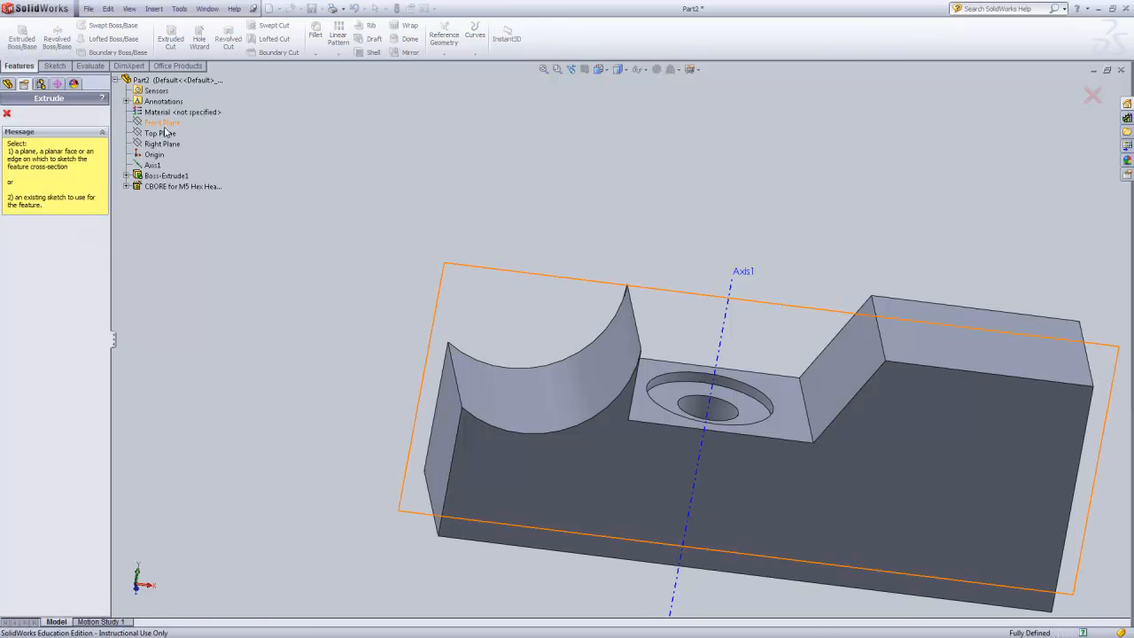
{"action": "left_click", "coordinate": [160, 124]}
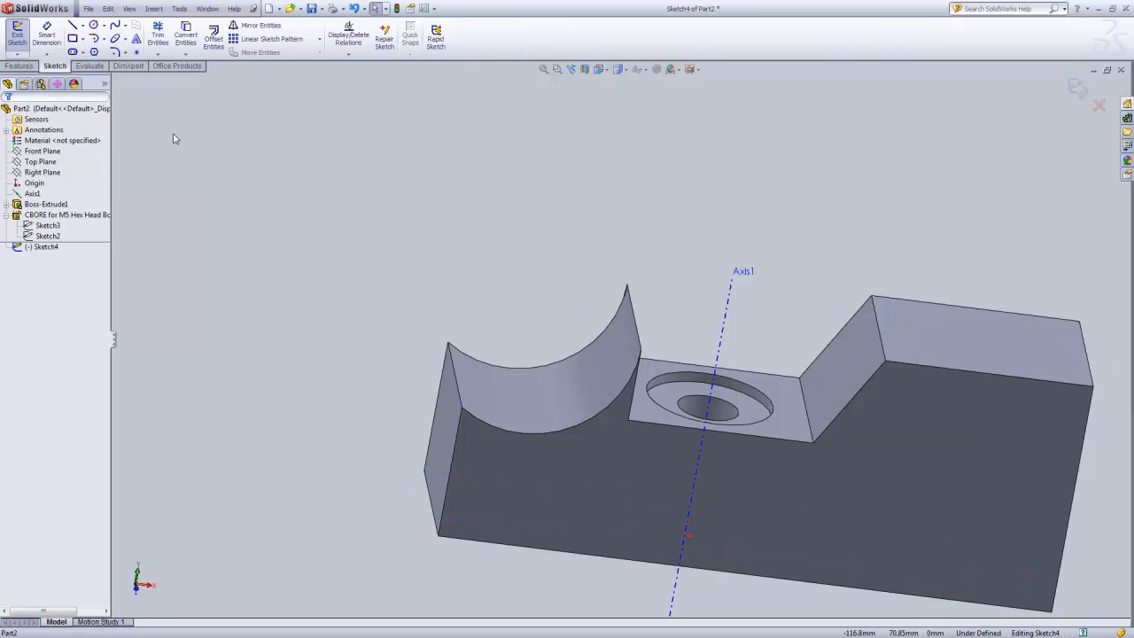
{"action": "left_click", "coordinate": [600, 70]}
{"action": "left_click", "coordinate": [613, 85]}
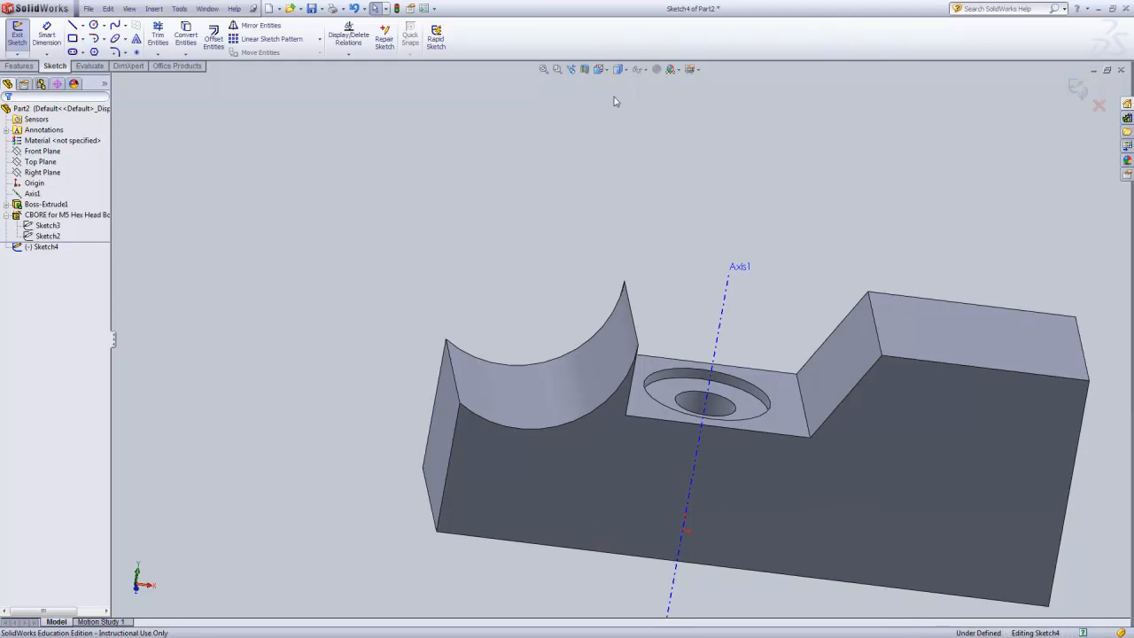
{"action": "scroll", "coordinate": [390, 113], "scroll_direction": "down", "scroll_amount": 2}
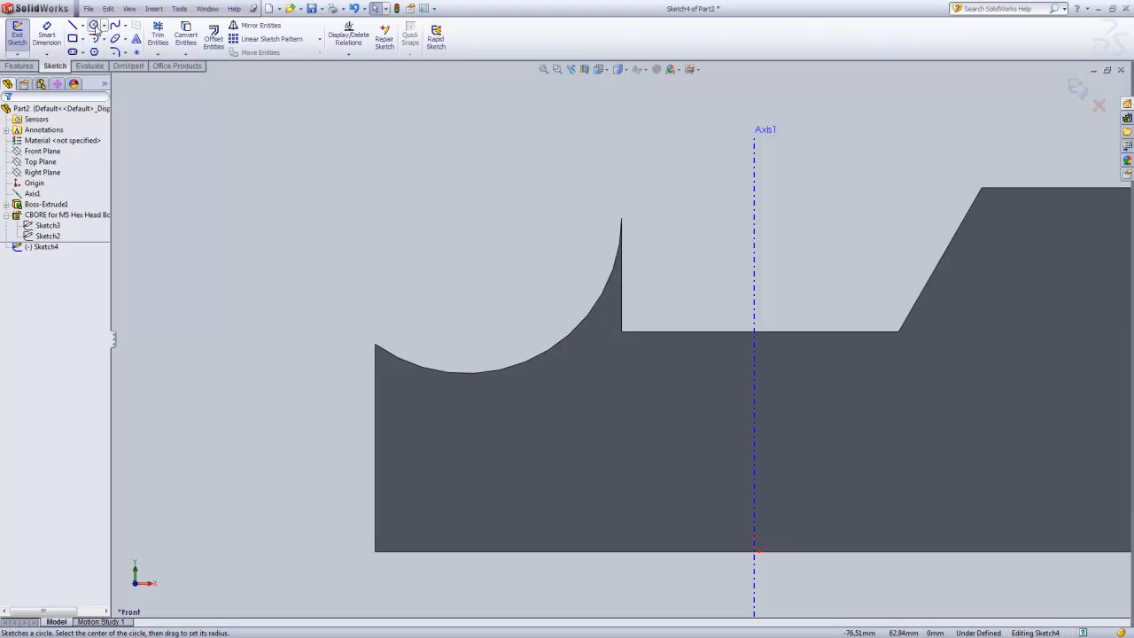
Sketch a circle of 20.5 mm radius from the arc cutout's centre point out to the arc edge.
{"action": "left_click", "coordinate": [93, 26]}
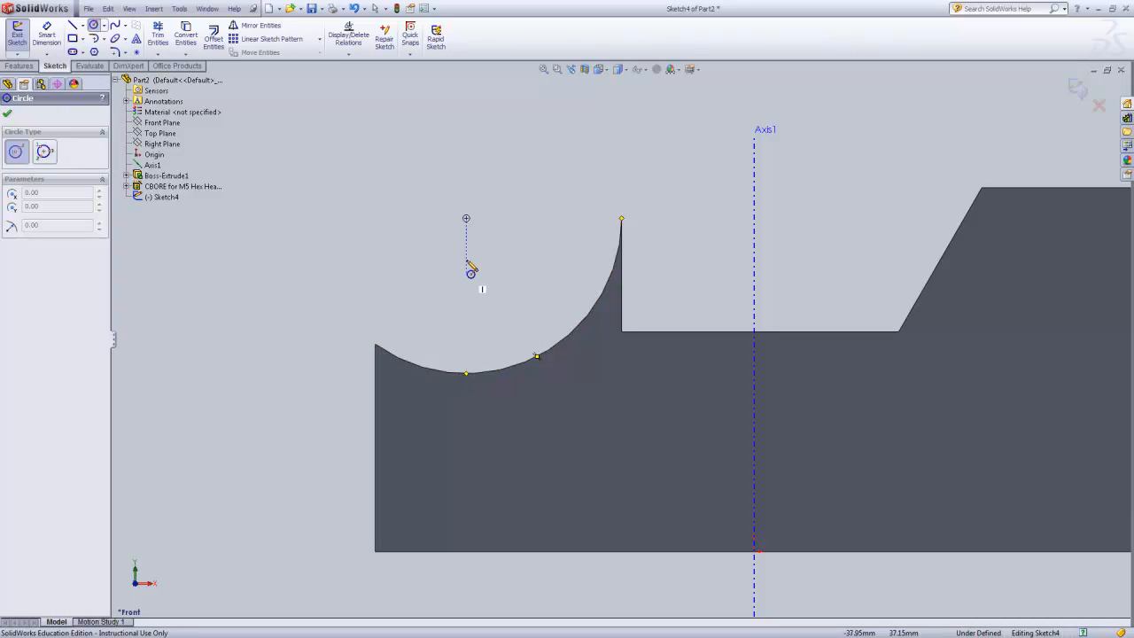
{"action": "left_click", "coordinate": [466, 218]}
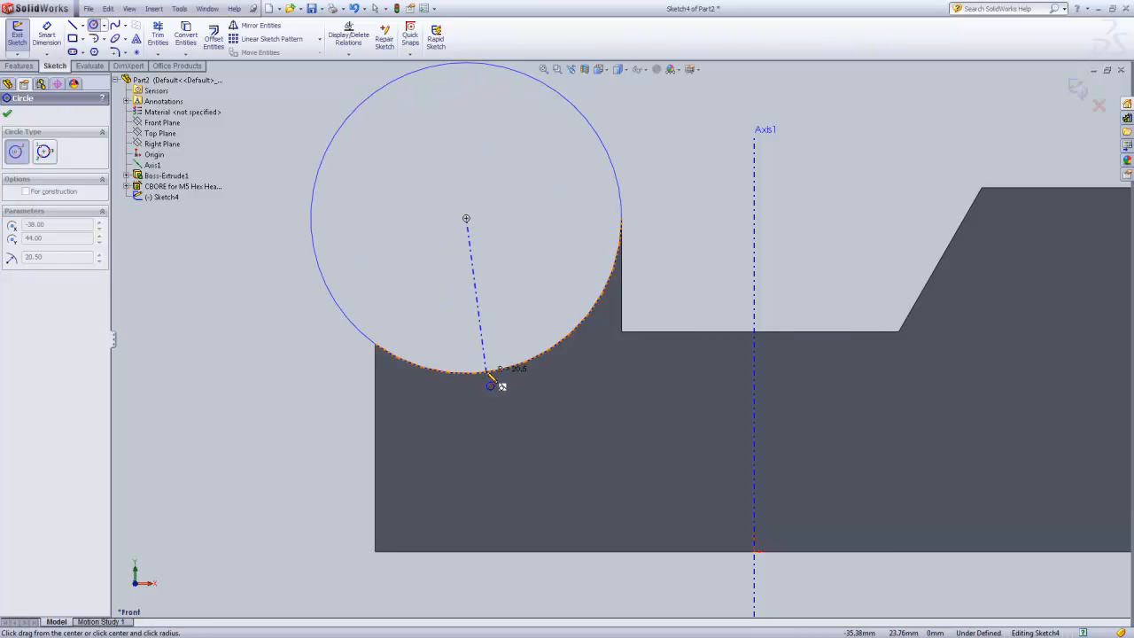
{"action": "left_click", "coordinate": [490, 384]}
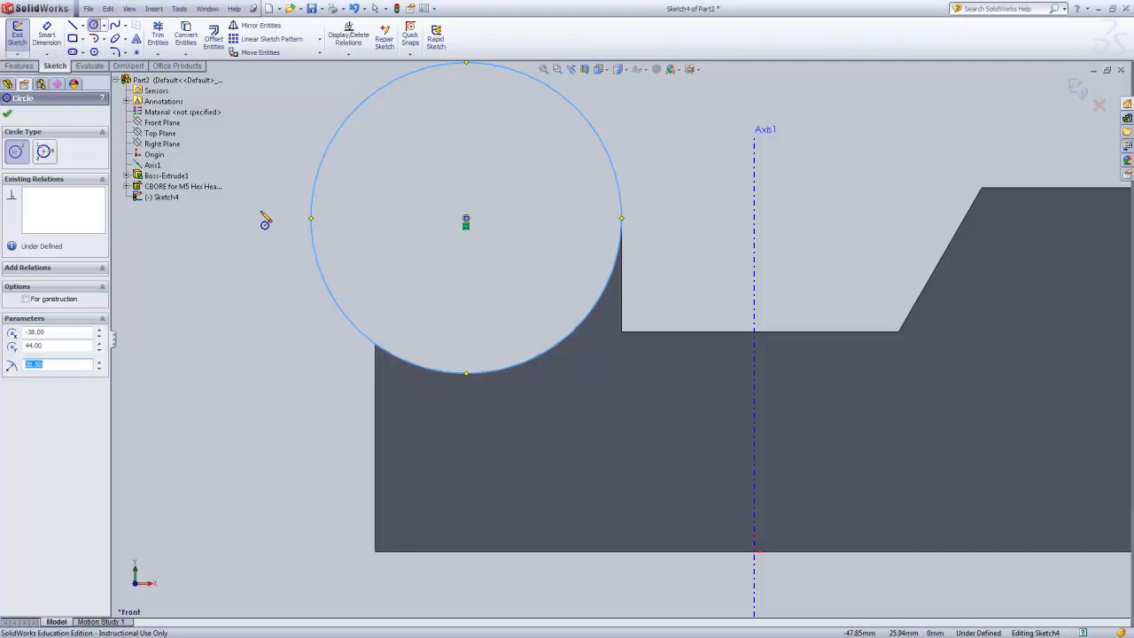
{"action": "left_click", "coordinate": [10, 115]}
{"action": "mouse_move", "coordinate": [260, 260]}
{"action": "middle_mouse_down"}
{"action": "mouse_move", "coordinate": [253, 246]}
{"action": "mouse_move", "coordinate": [273, 261]}
{"action": "middle_mouse_up"}
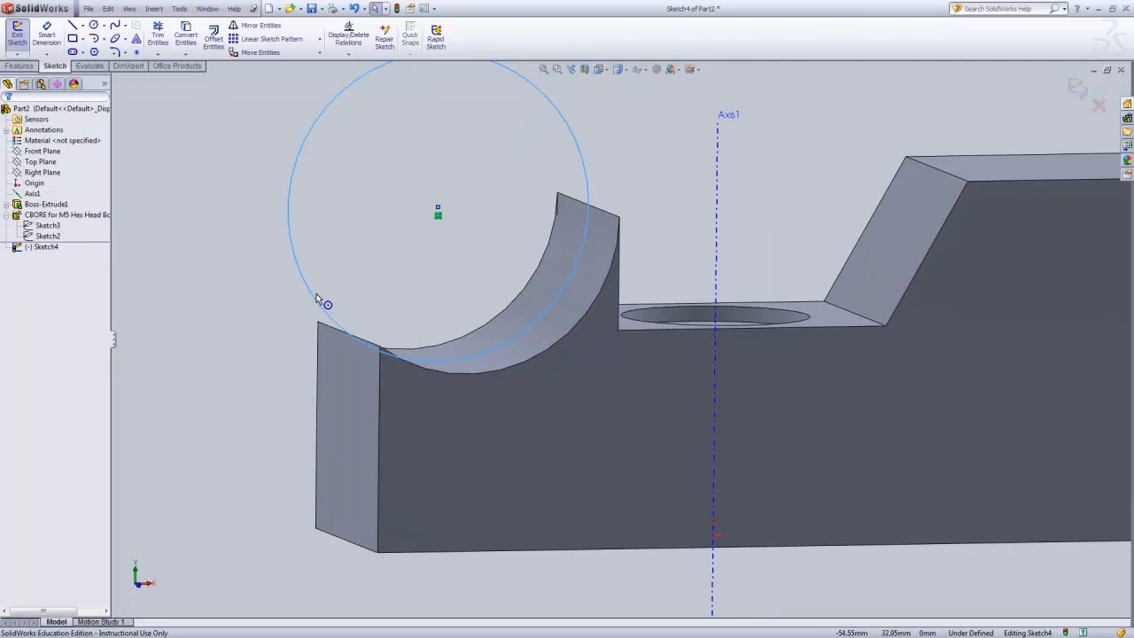
{"action": "left_click", "coordinate": [236, 227]}
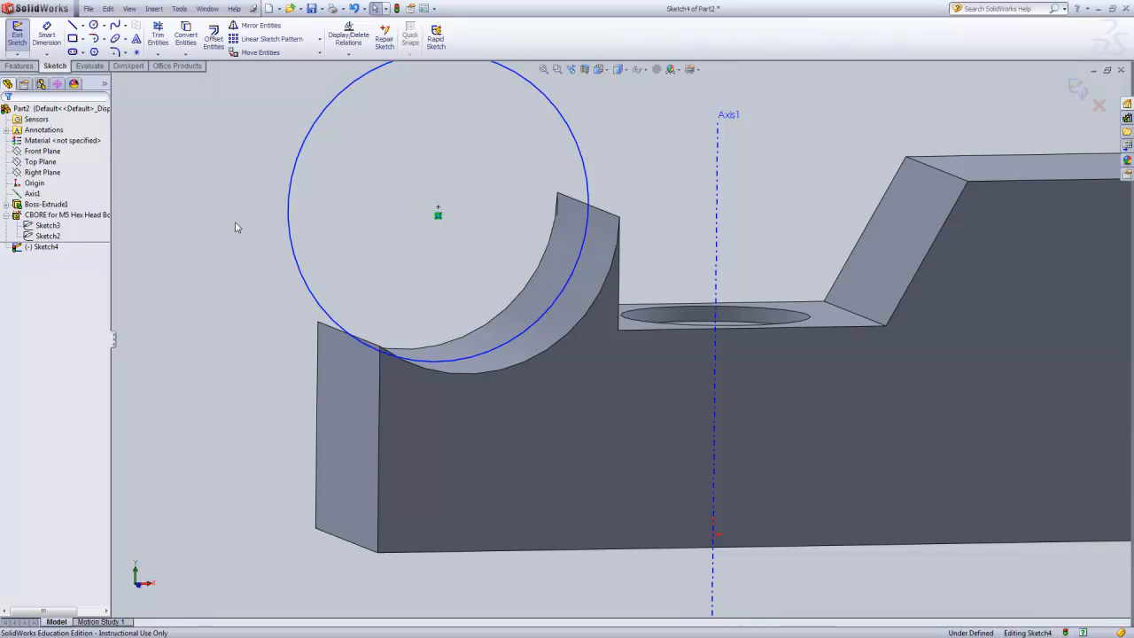
{"action": "left_click", "coordinate": [302, 276]}
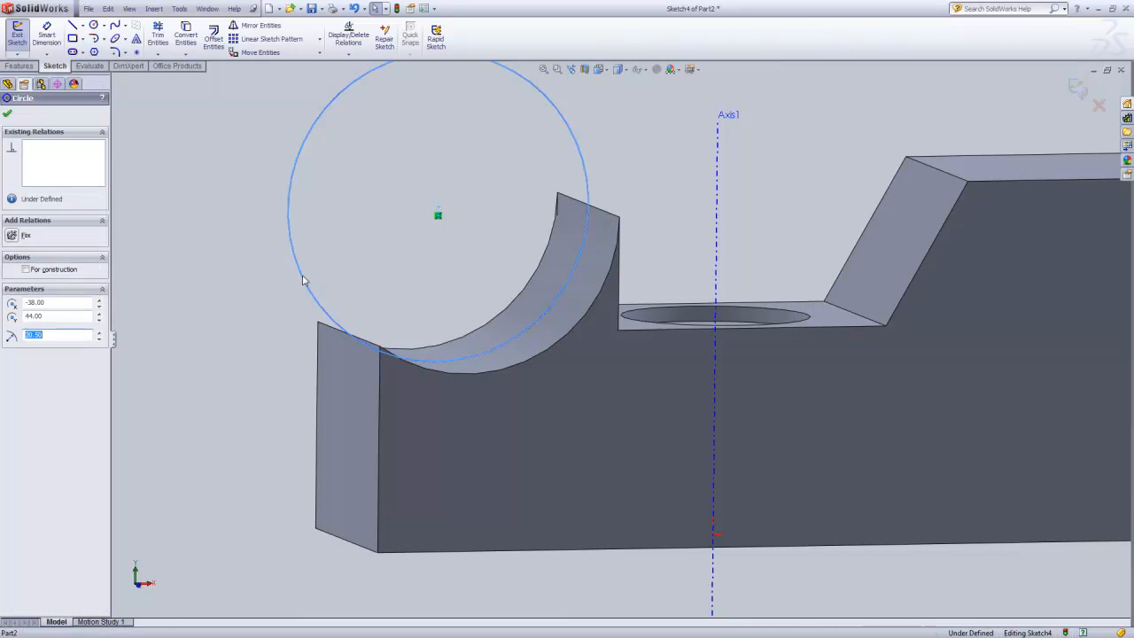
{"action": "left_click", "coordinate": [519, 362], "text": "ctrl"}
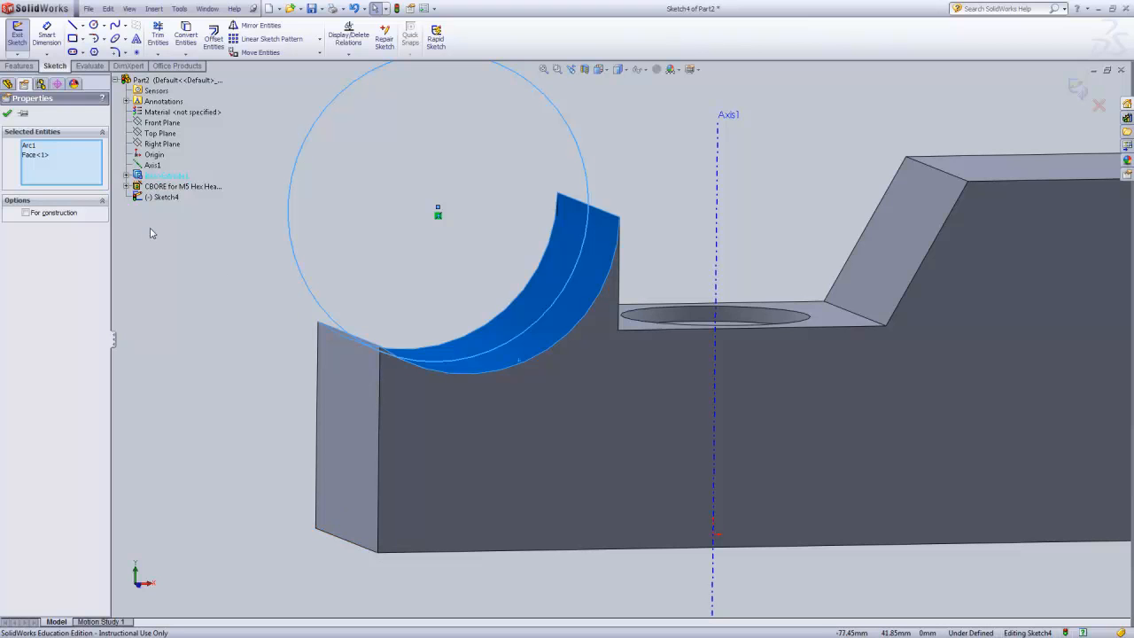
{"action": "left_click", "coordinate": [191, 255]}
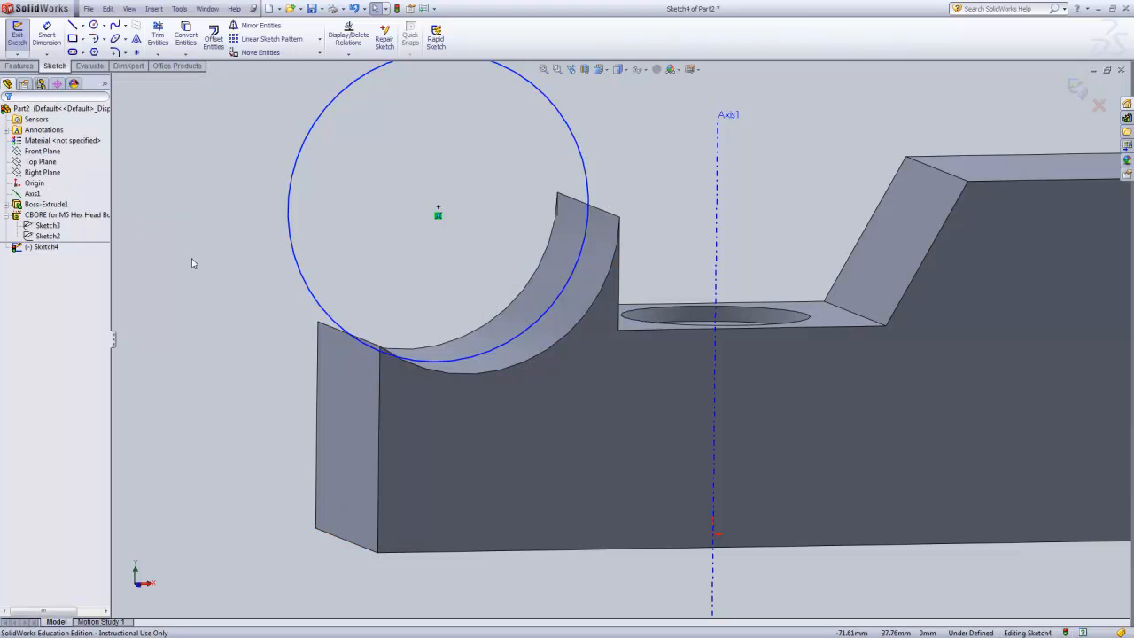
Make the sketched circle coradial with the arc cutout's edge.
{"action": "left_click", "coordinate": [298, 266]}
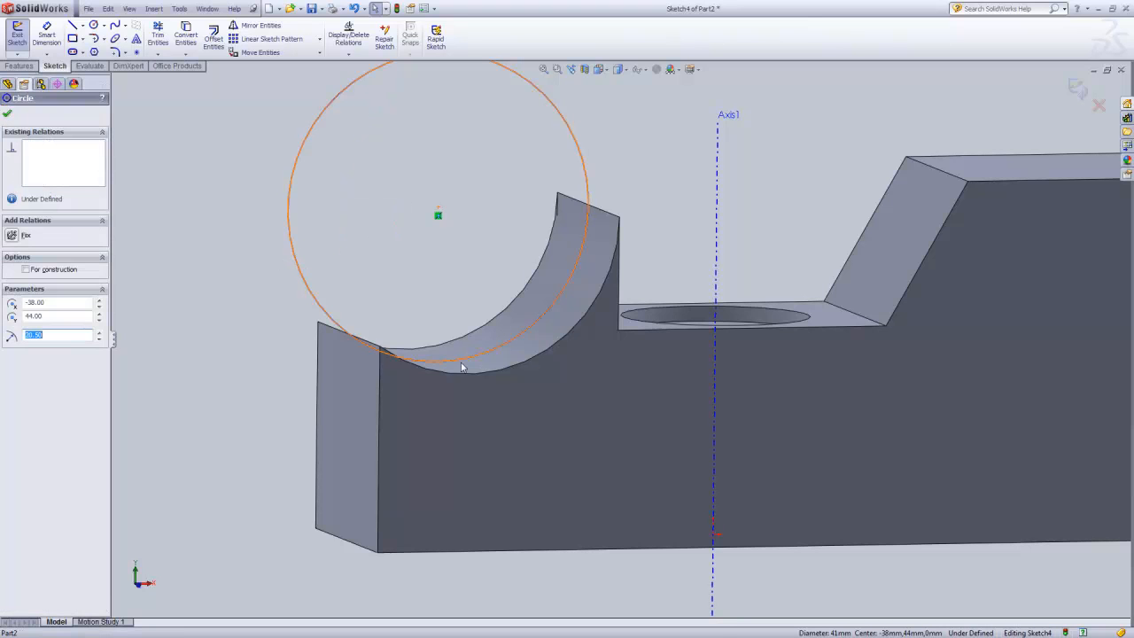
{"action": "left_click", "coordinate": [526, 367], "text": "ctrl"}
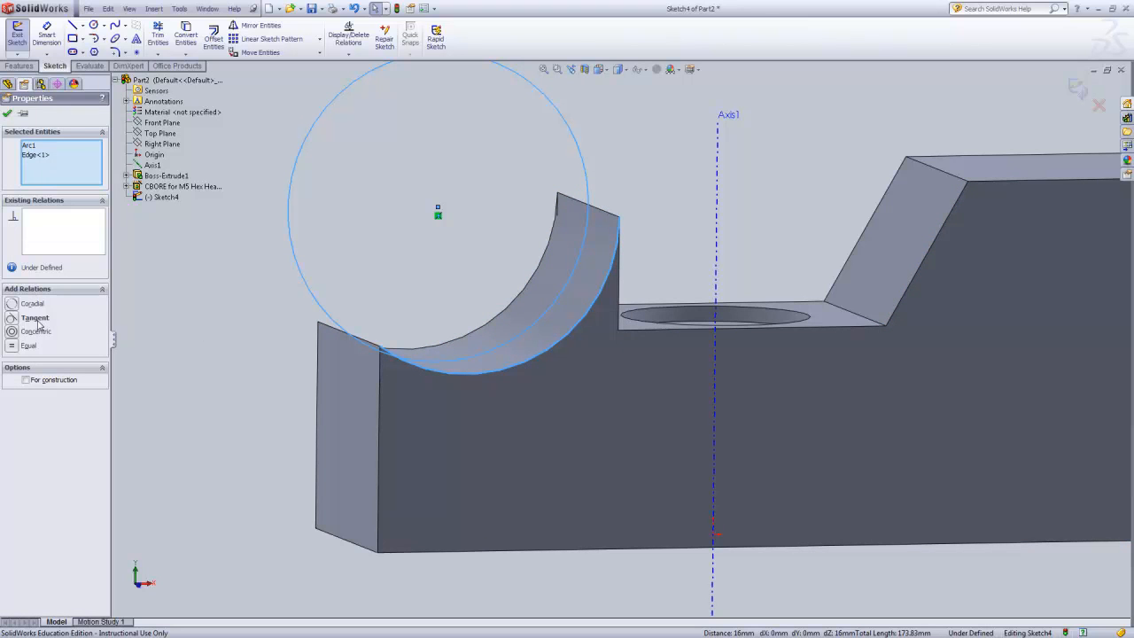
{"action": "left_click", "coordinate": [11, 303]}
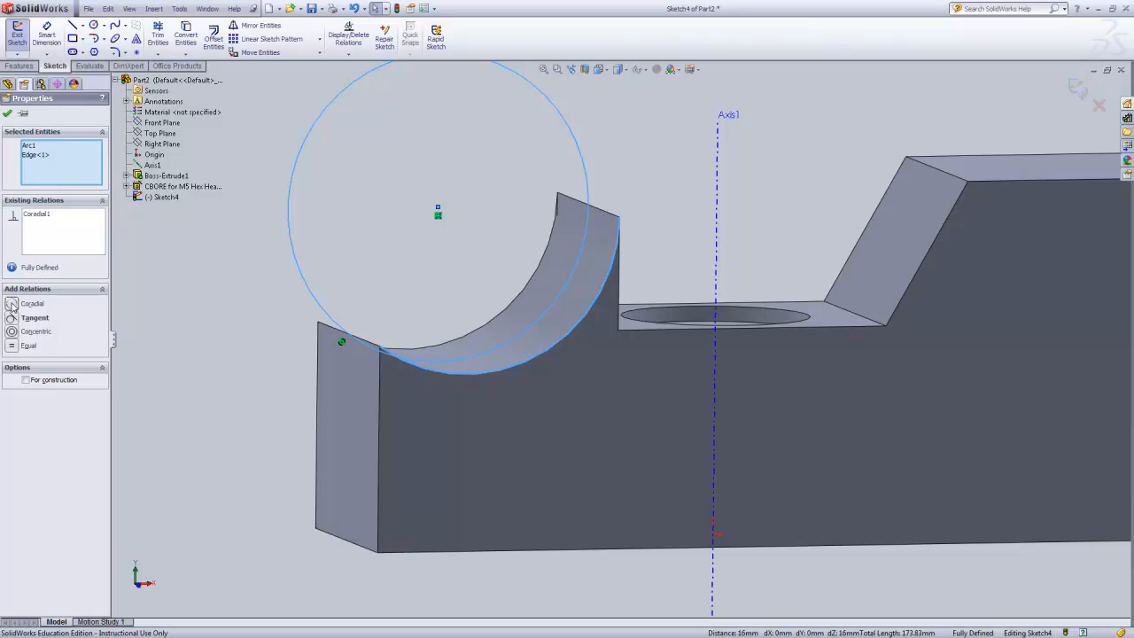
{"action": "left_click", "coordinate": [8, 116]}
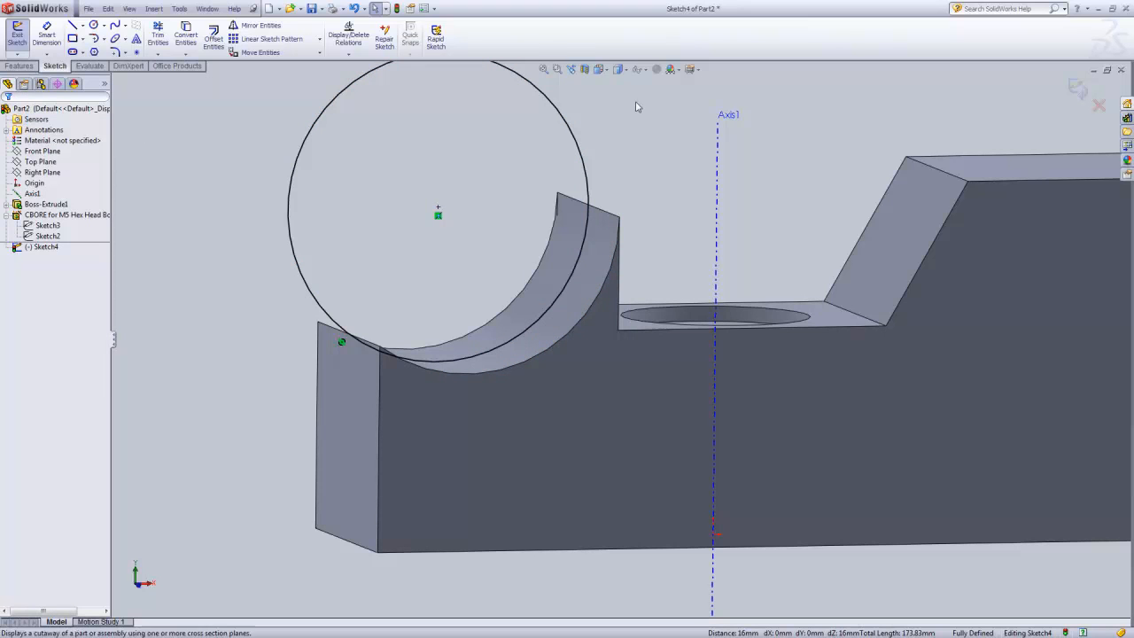
Sketch a smaller circle about 26.5 mm in diameter from the same centre point, inside the first circle, in the Front view.
{"action": "left_click", "coordinate": [600, 70]}
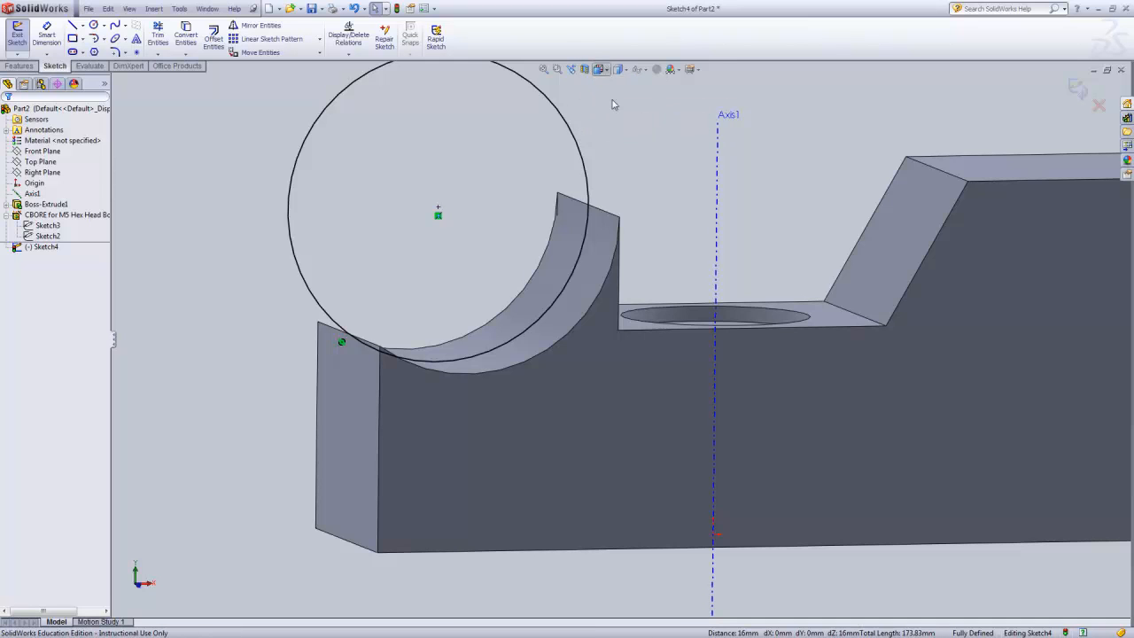
{"action": "left_click", "coordinate": [614, 104]}
{"action": "scroll", "coordinate": [461, 178], "scroll_direction": "down", "scroll_amount": 3}
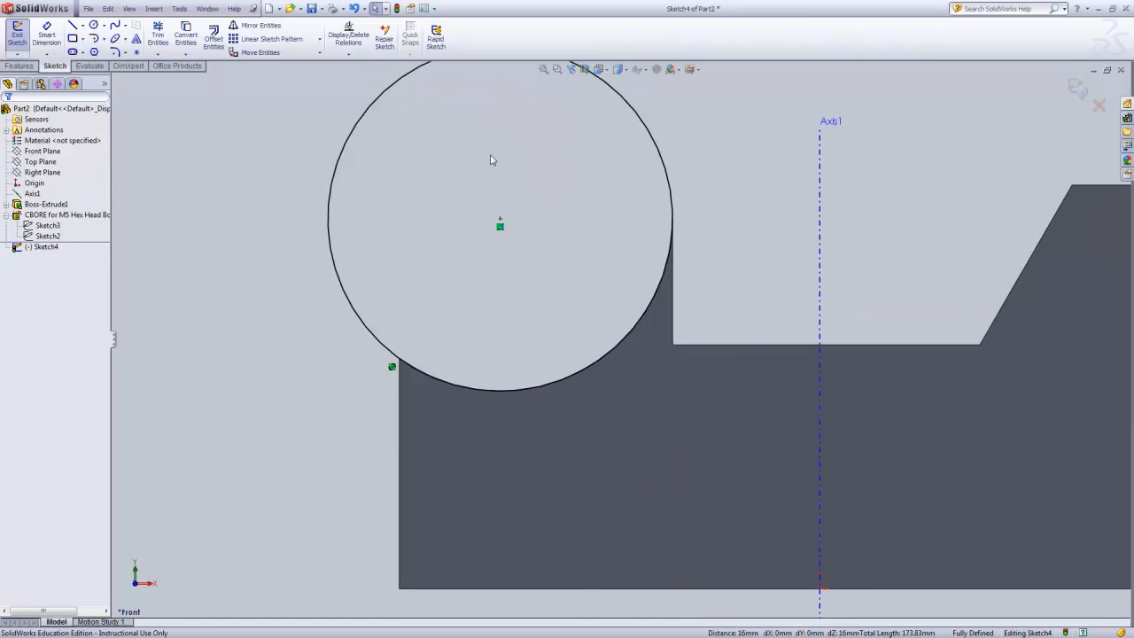
{"action": "scroll", "coordinate": [514, 159], "scroll_direction": "down", "scroll_amount": 2}
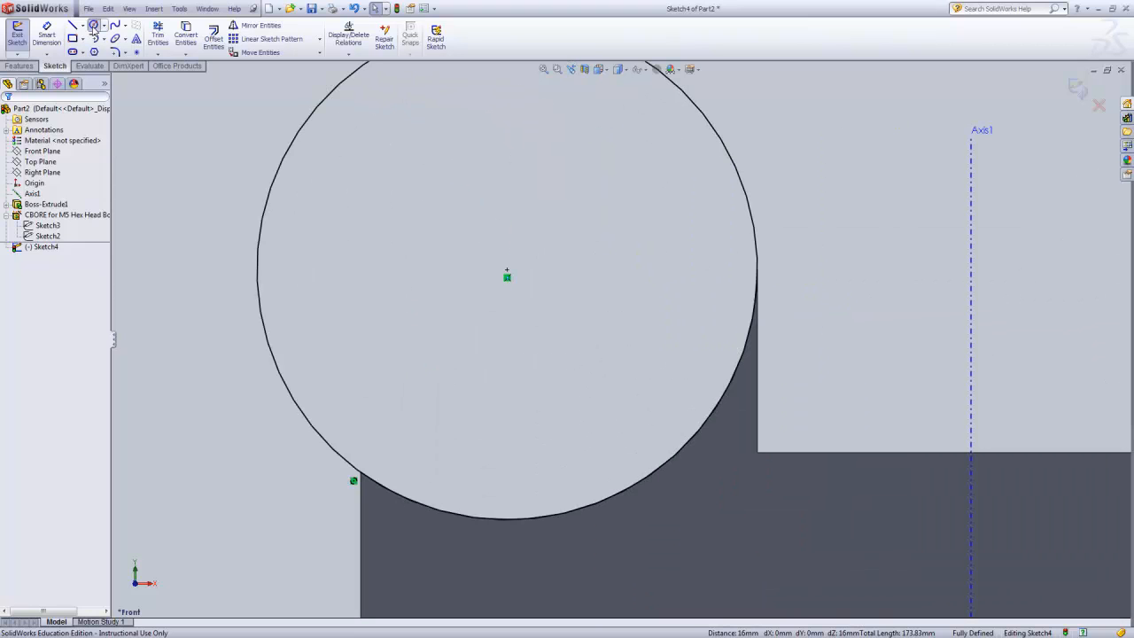
{"action": "left_click", "coordinate": [93, 25]}
{"action": "left_click", "coordinate": [507, 274]}
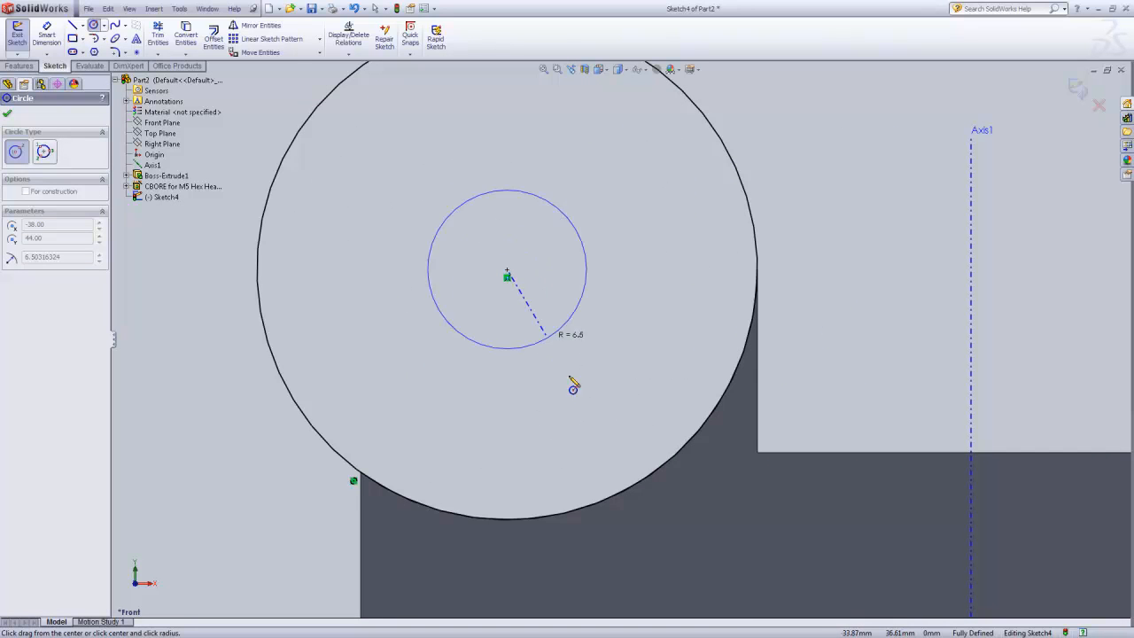
{"action": "left_click", "coordinate": [596, 409]}
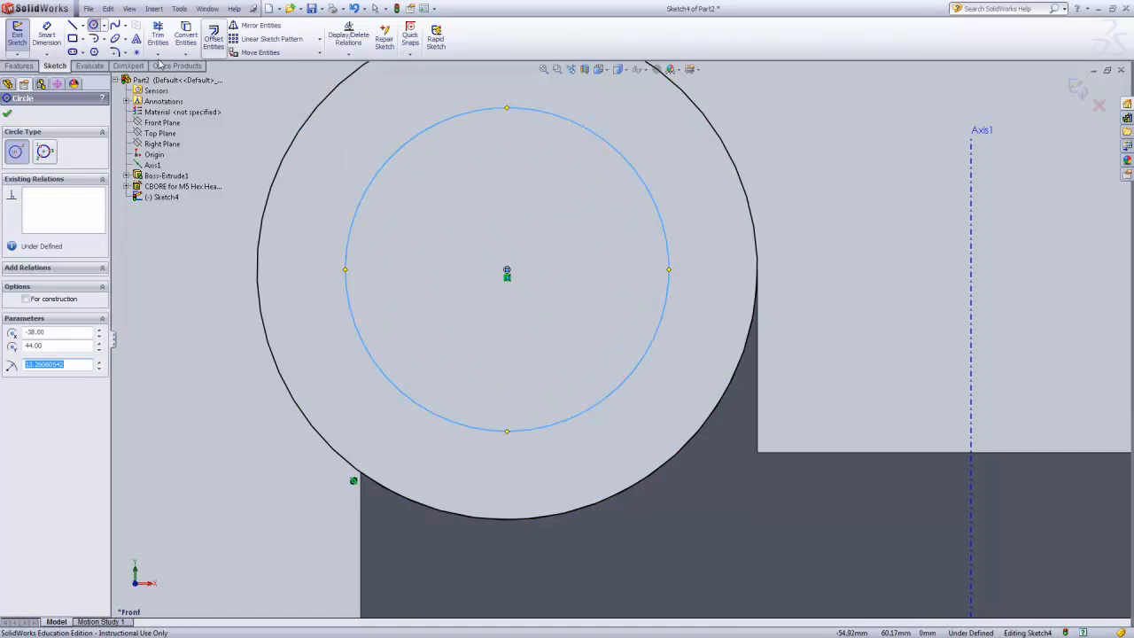
Dimension the inner circle's diameter as 28.55 mm and place the dimension outside the outer circle.
{"action": "left_click", "coordinate": [50, 37]}
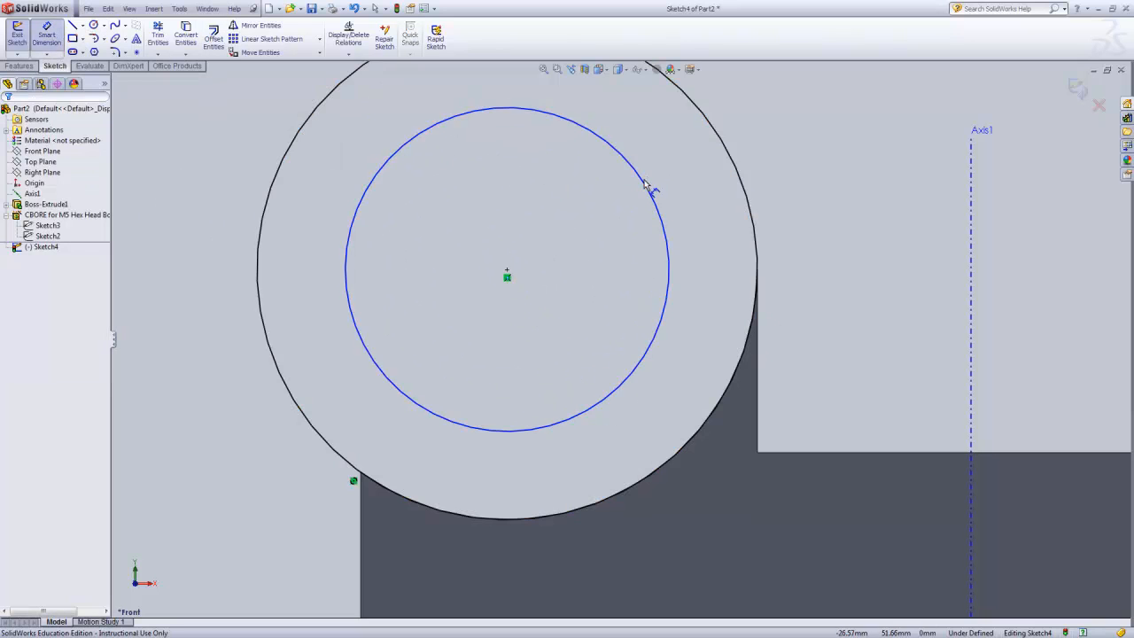
{"action": "left_click", "coordinate": [660, 217]}
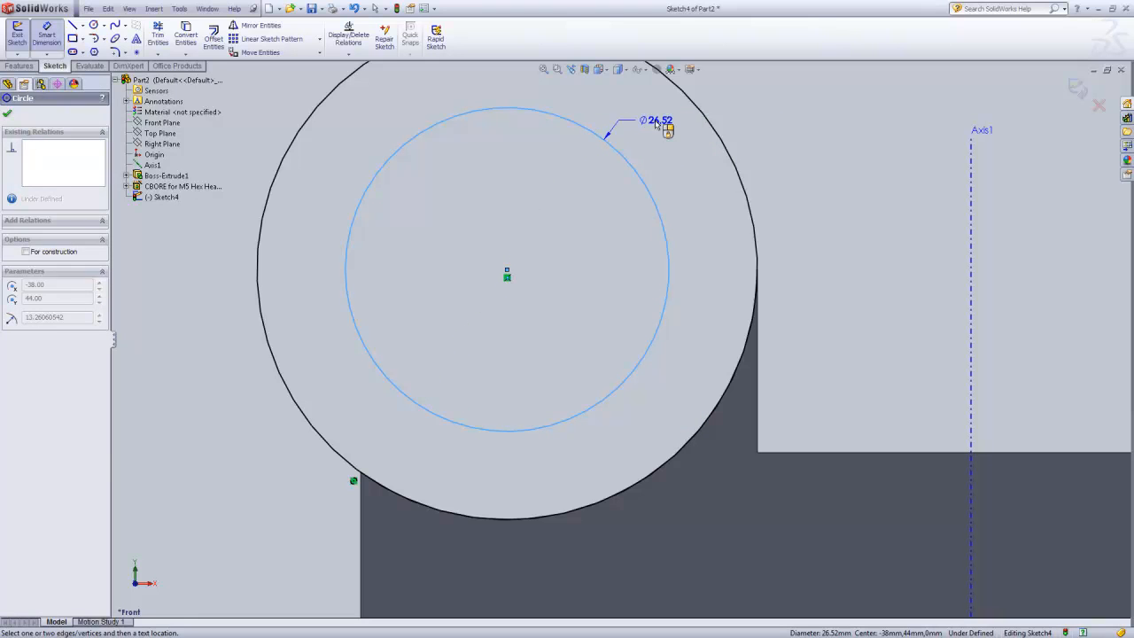
{"action": "left_click", "coordinate": [664, 126]}
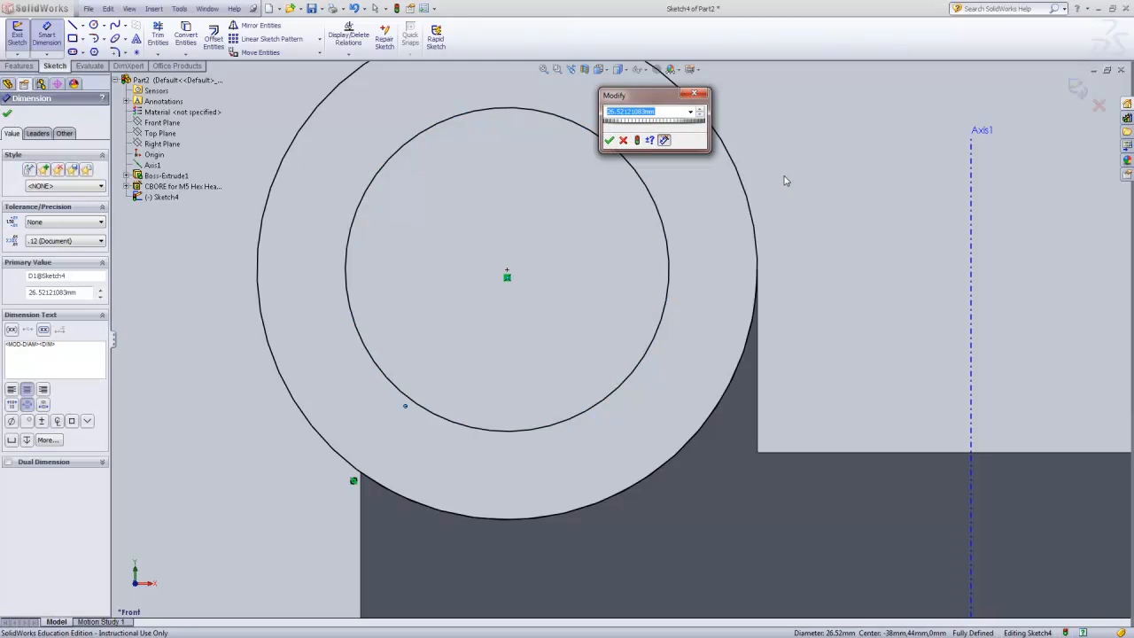
{"action": "type", "text": "28.55"}
{"action": "key", "text": "Return"}
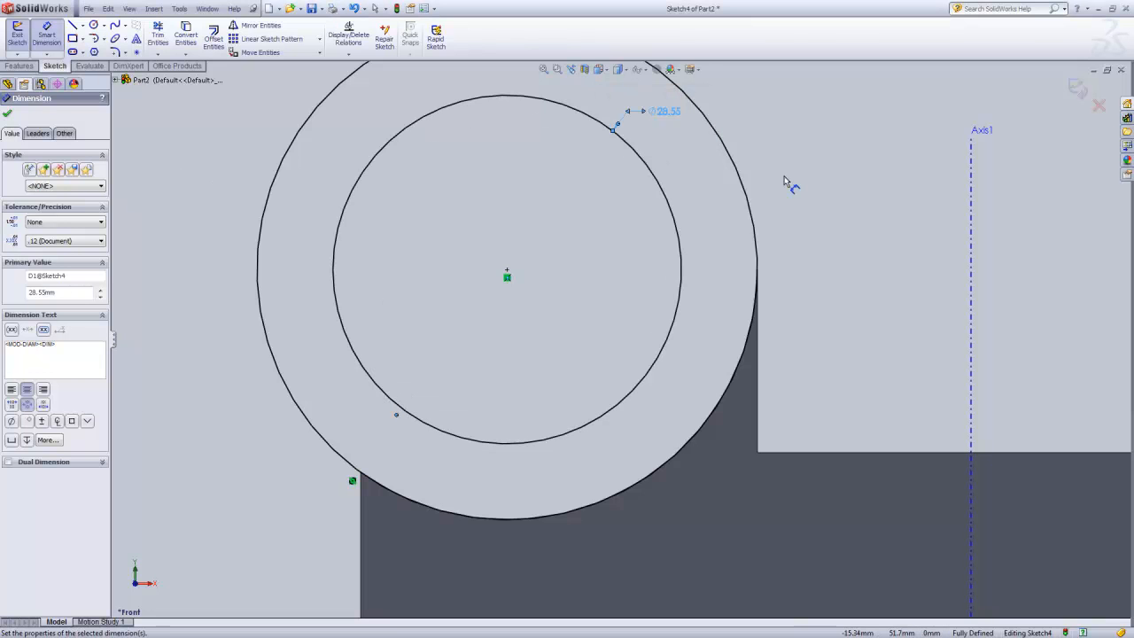
{"action": "key", "text": "z"}
{"action": "key", "text": "z"}
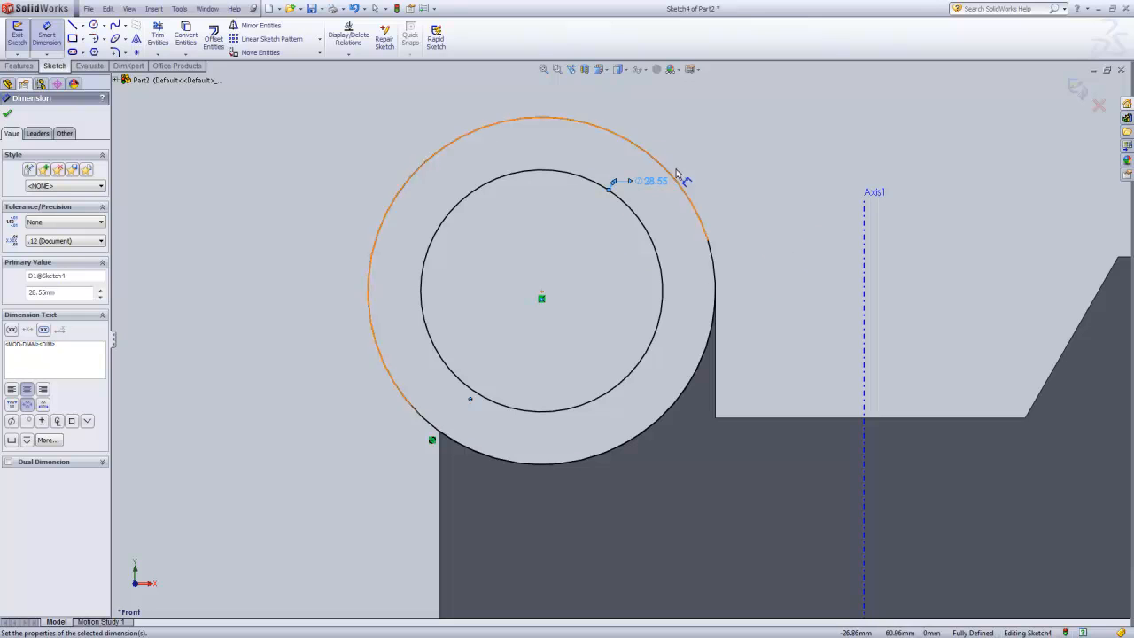
{"action": "left_click_drag", "start_coordinate": [671, 181], "coordinate": [735, 133]}
{"action": "left_click", "coordinate": [735, 133]}
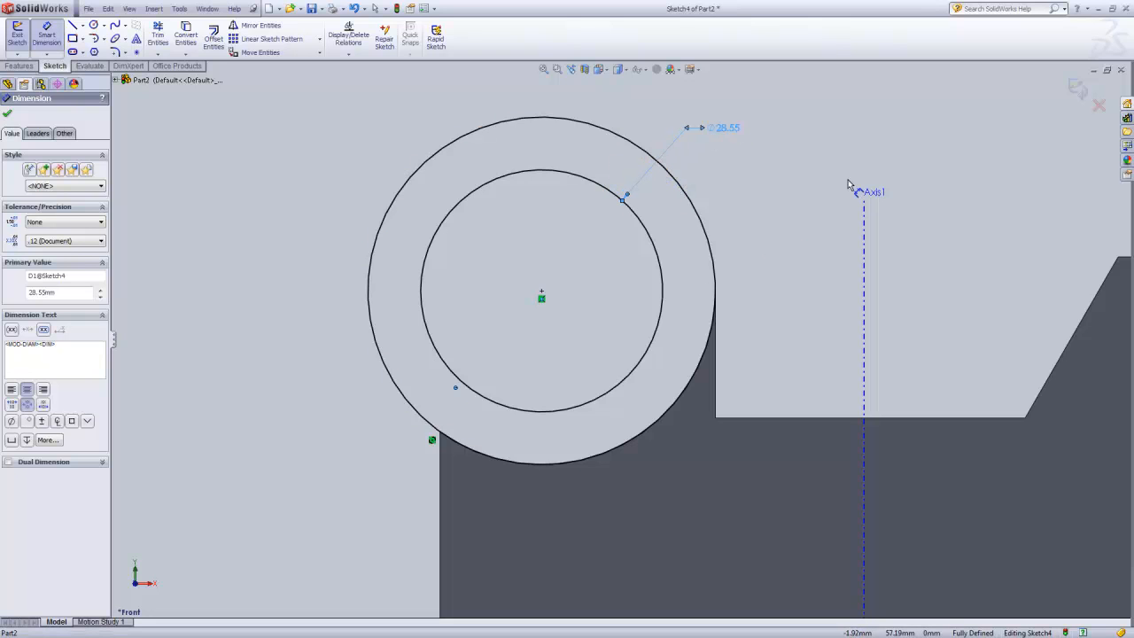
Finish the ring sketch and extrude it 38 mm with the Mid Plane end condition, merged with the body.
{"action": "left_click", "coordinate": [1076, 86]}
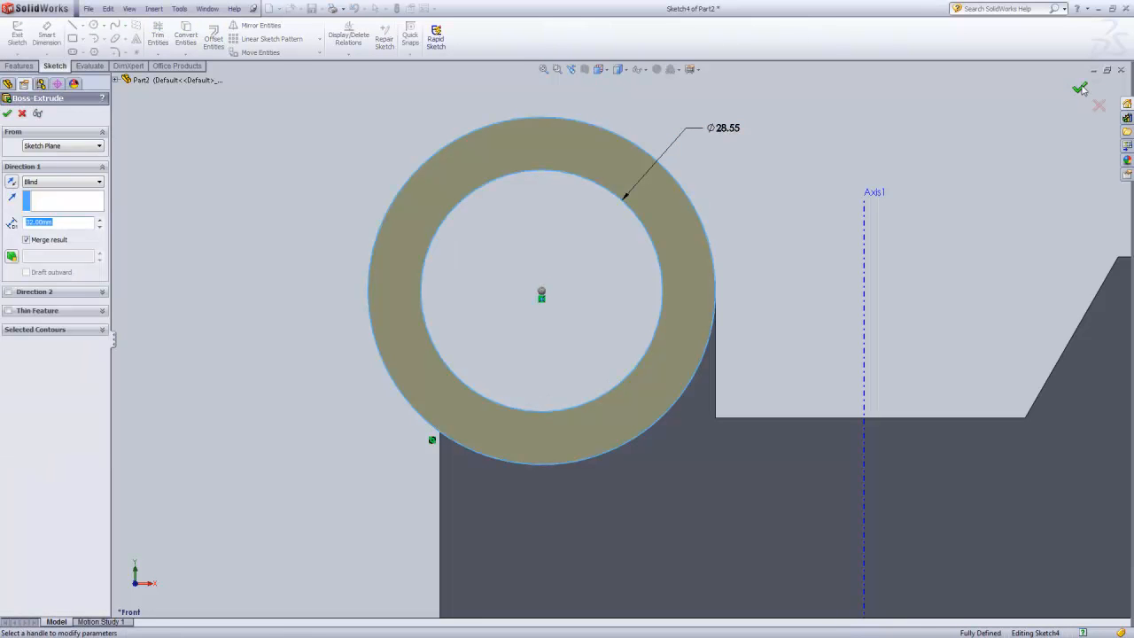
{"action": "left_click", "coordinate": [98, 182]}
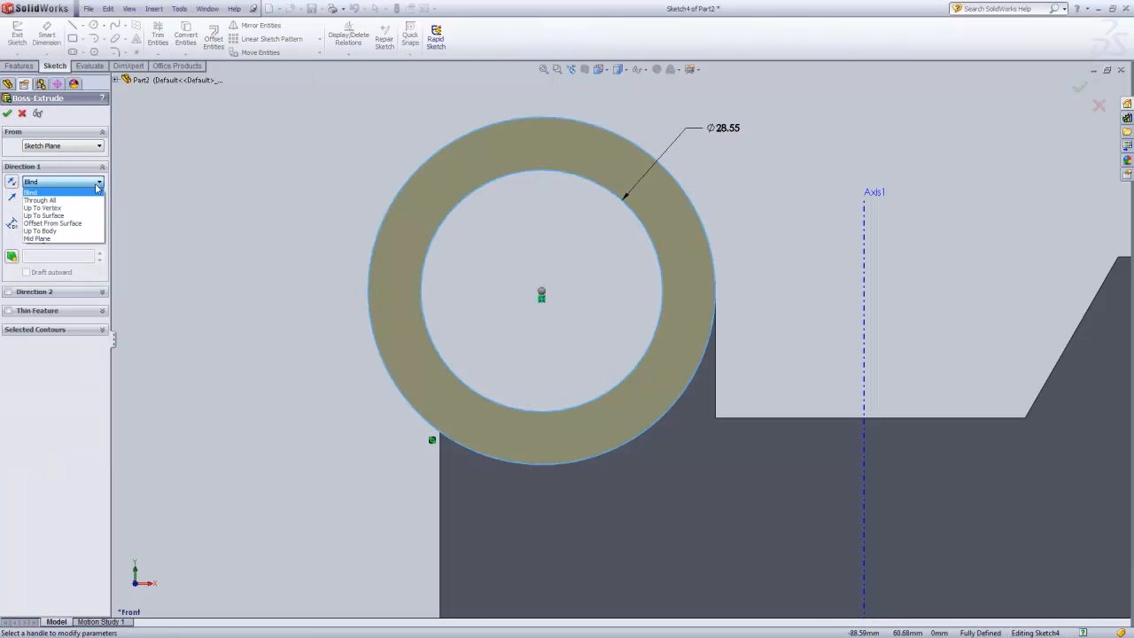
{"action": "left_click", "coordinate": [78, 238]}
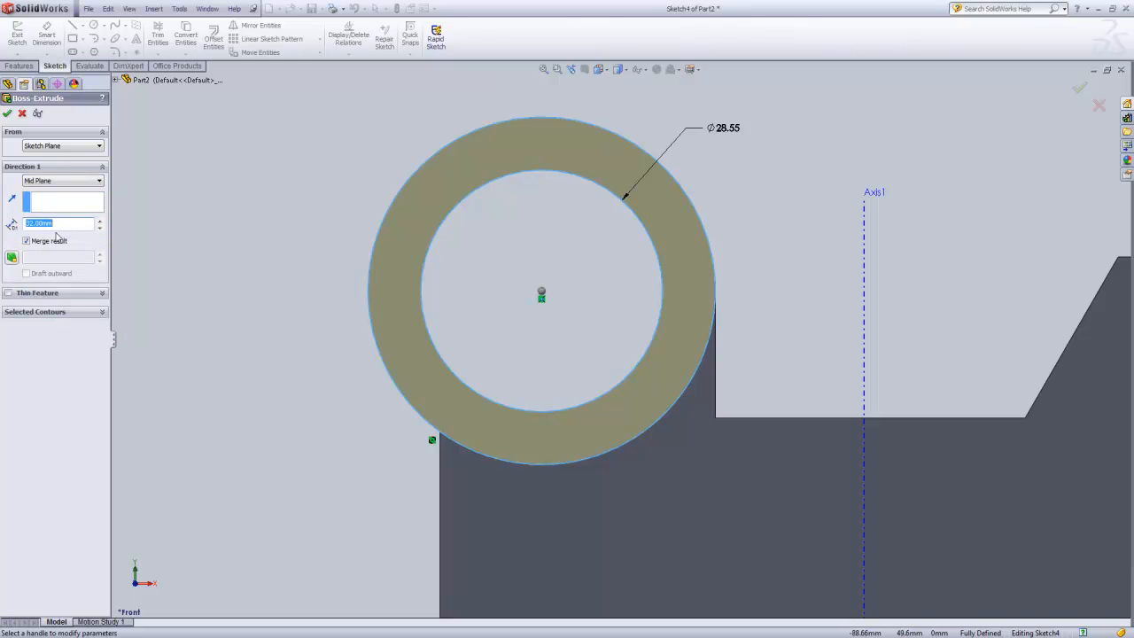
{"action": "type", "text": "38"}
{"action": "scroll", "coordinate": [290, 270], "scroll_direction": "up", "scroll_amount": 4}
{"action": "middle_click_drag", "start_coordinate": [337, 244], "coordinate": [307, 304]}
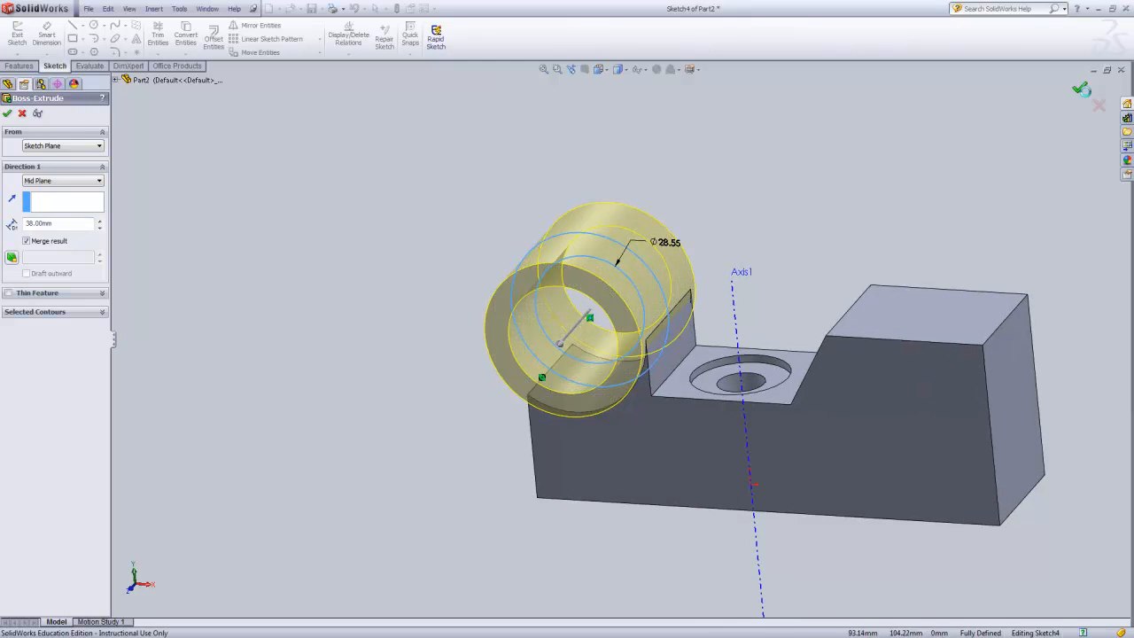
{"action": "left_click", "coordinate": [1081, 89]}
{"action": "left_click", "coordinate": [787, 160]}
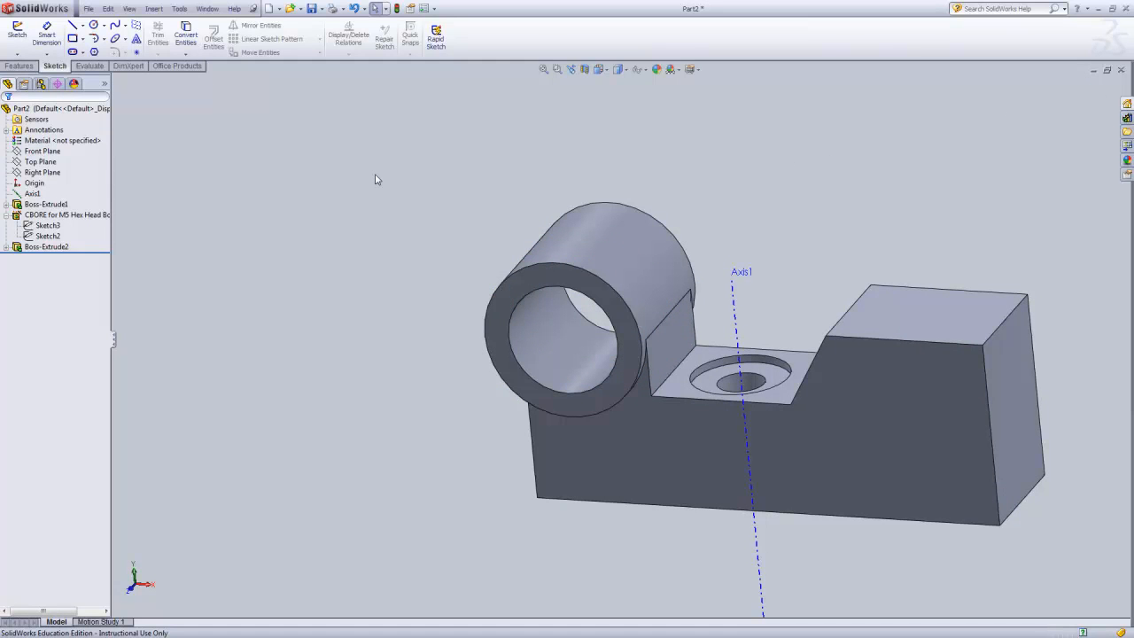
{"action": "middle_click_drag", "start_coordinate": [379, 177], "coordinate": [417, 172]}
{"action": "left_click", "coordinate": [376, 8]}
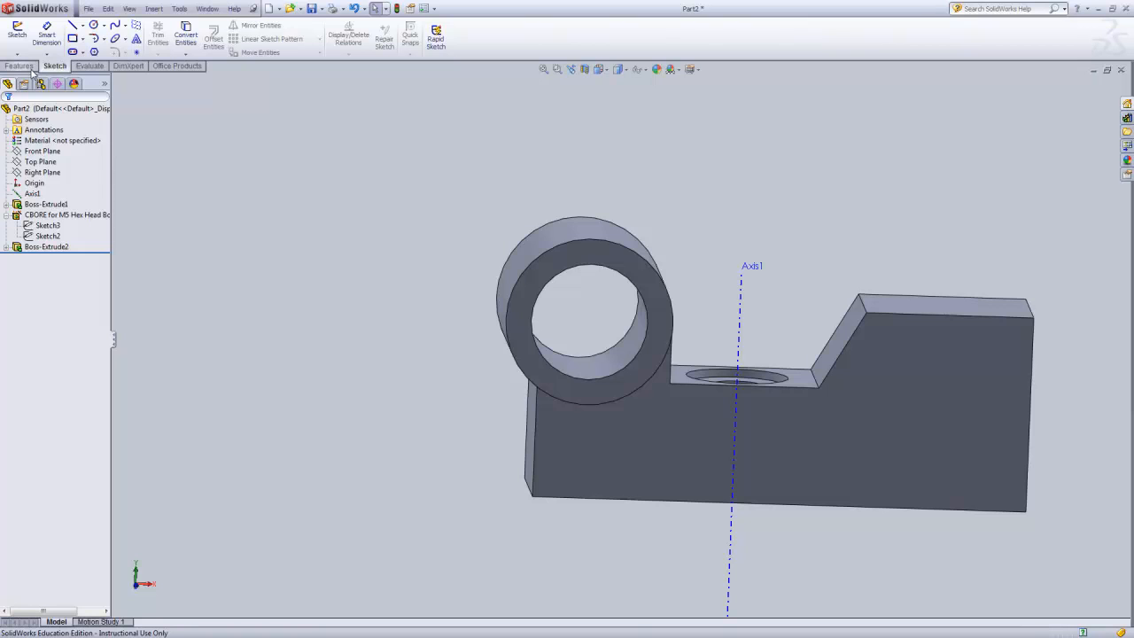
Start a new sketch on the Front Plane and orient the model to the Front view.
{"action": "left_click", "coordinate": [39, 153]}
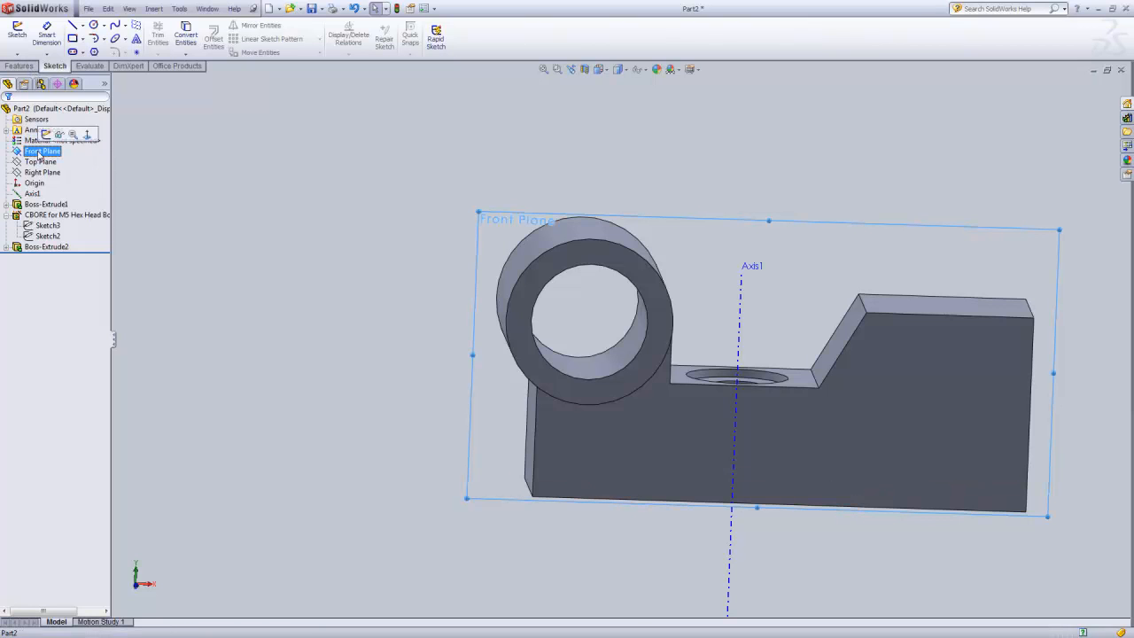
{"action": "left_click", "coordinate": [18, 67]}
{"action": "left_click", "coordinate": [17, 33]}
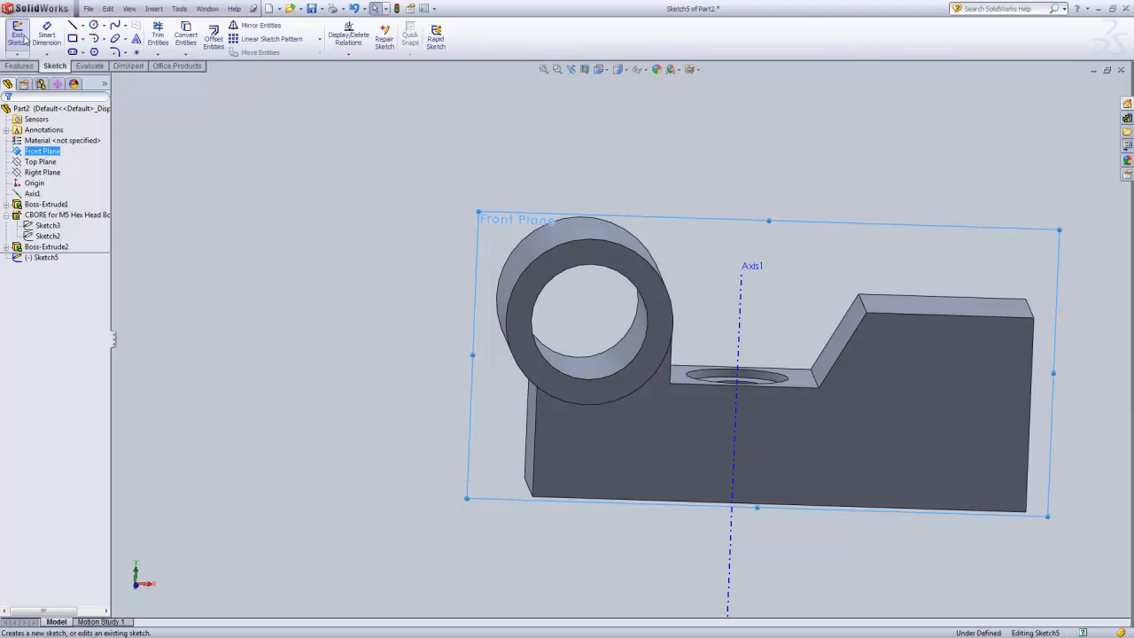
{"action": "left_click", "coordinate": [600, 70]}
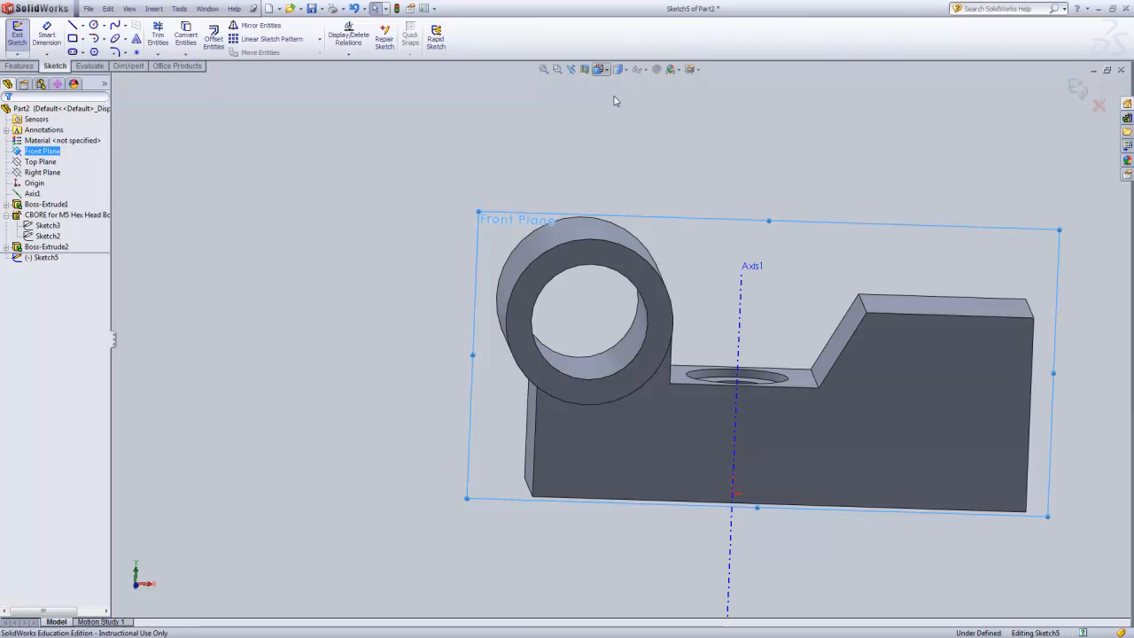
{"action": "left_click", "coordinate": [615, 101]}
{"action": "scroll", "coordinate": [358, 102], "scroll_direction": "down", "scroll_amount": 2}
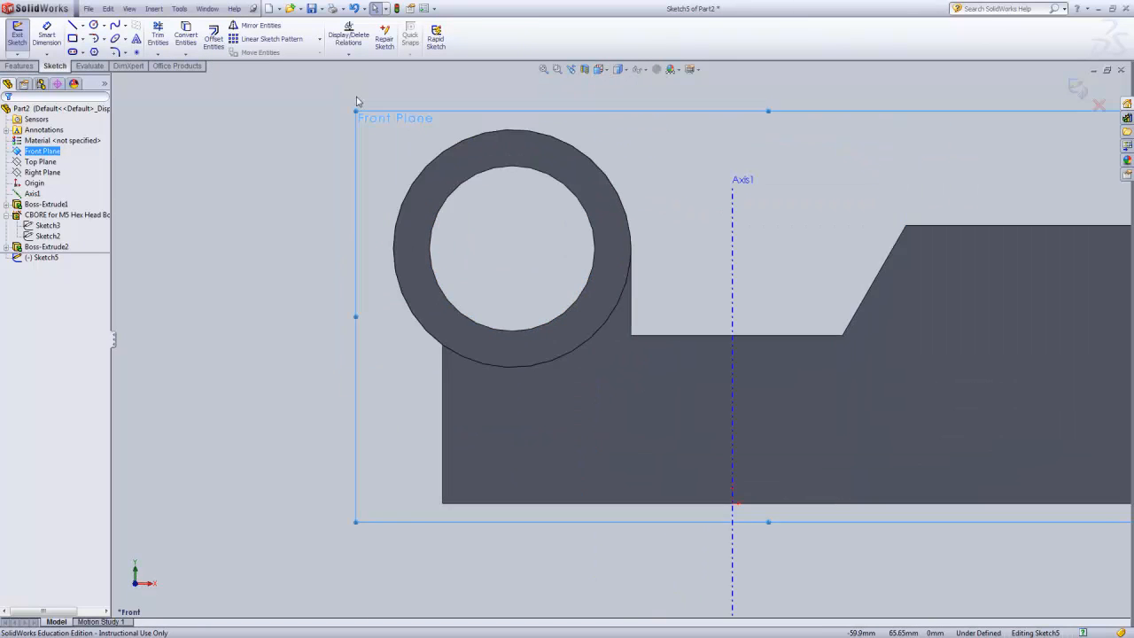
{"action": "scroll", "coordinate": [357, 99], "scroll_direction": "down", "scroll_amount": 1}
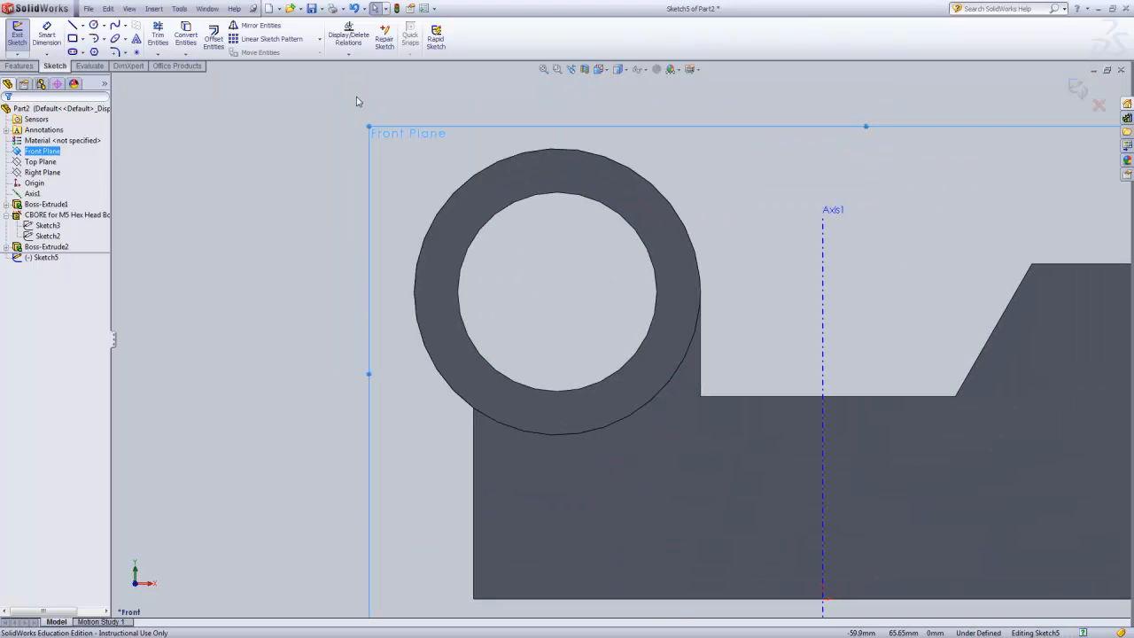
Sketch an open stepped profile from the tube's top: about 28 mm left, 8 mm down, 26 mm left, 11 mm down, sloping back to the outer edge.
{"action": "left_click", "coordinate": [72, 27]}
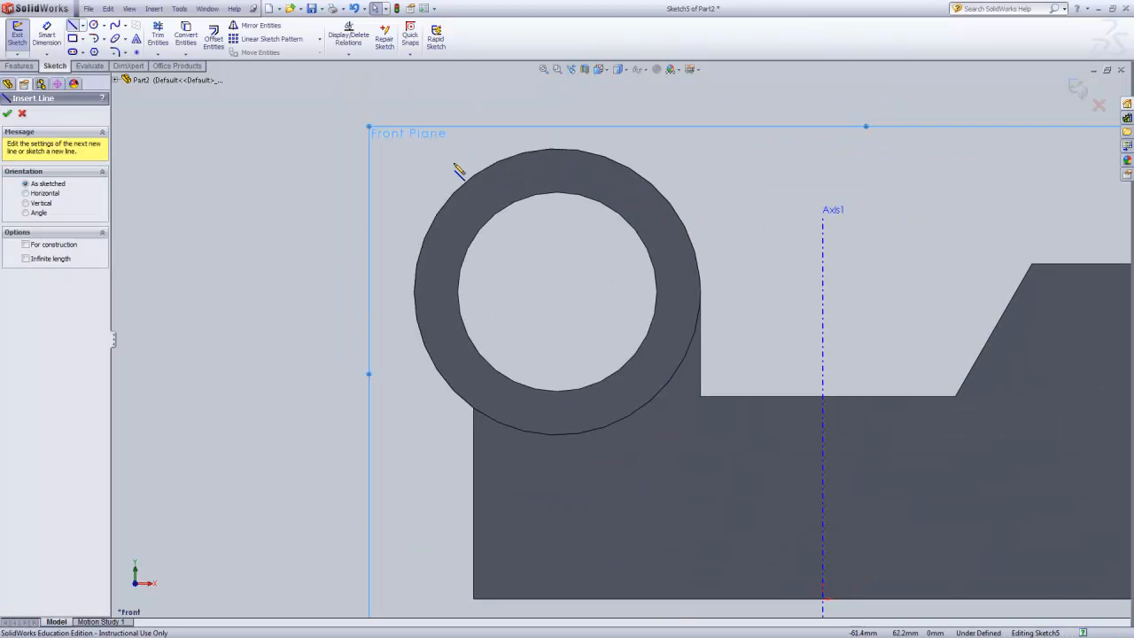
{"action": "left_click", "coordinate": [558, 149]}
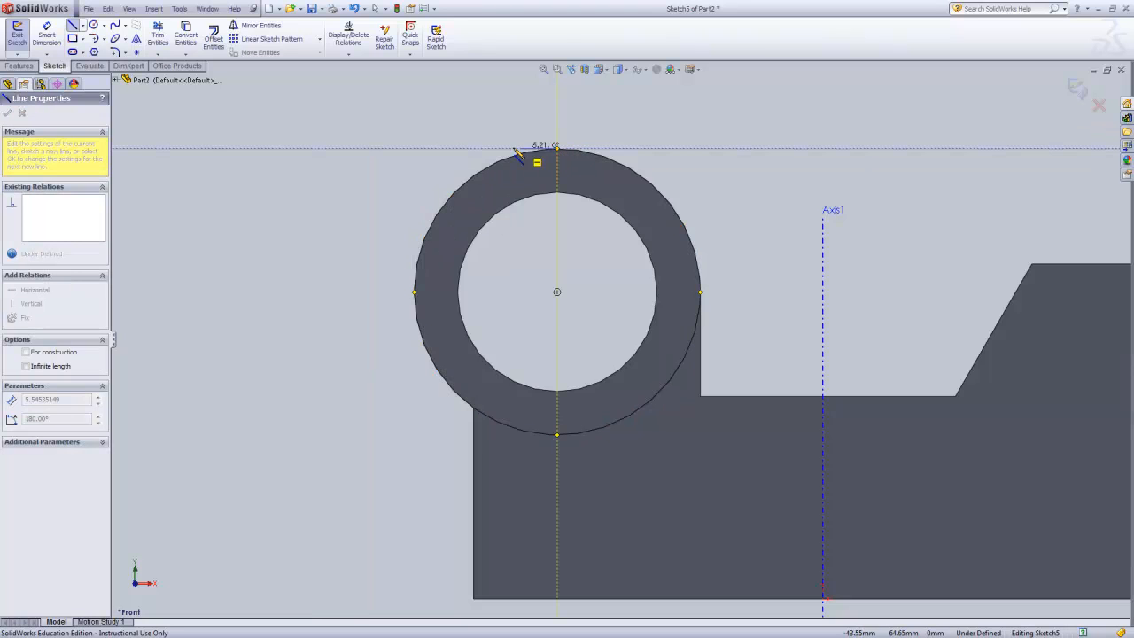
{"action": "left_click", "coordinate": [364, 148]}
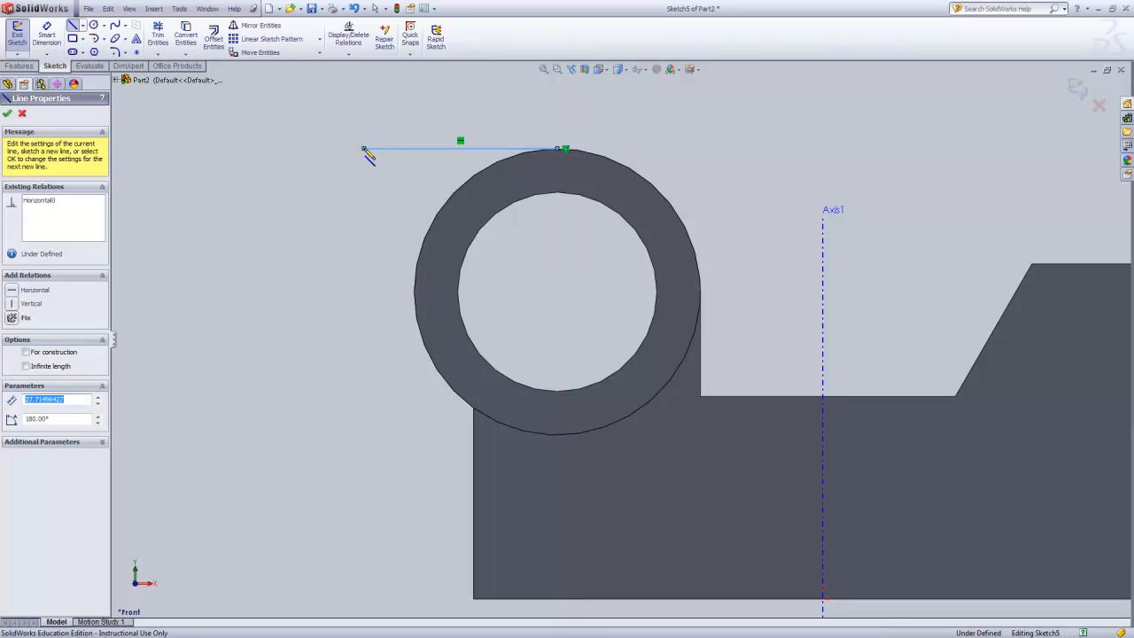
{"action": "left_click", "coordinate": [364, 205]}
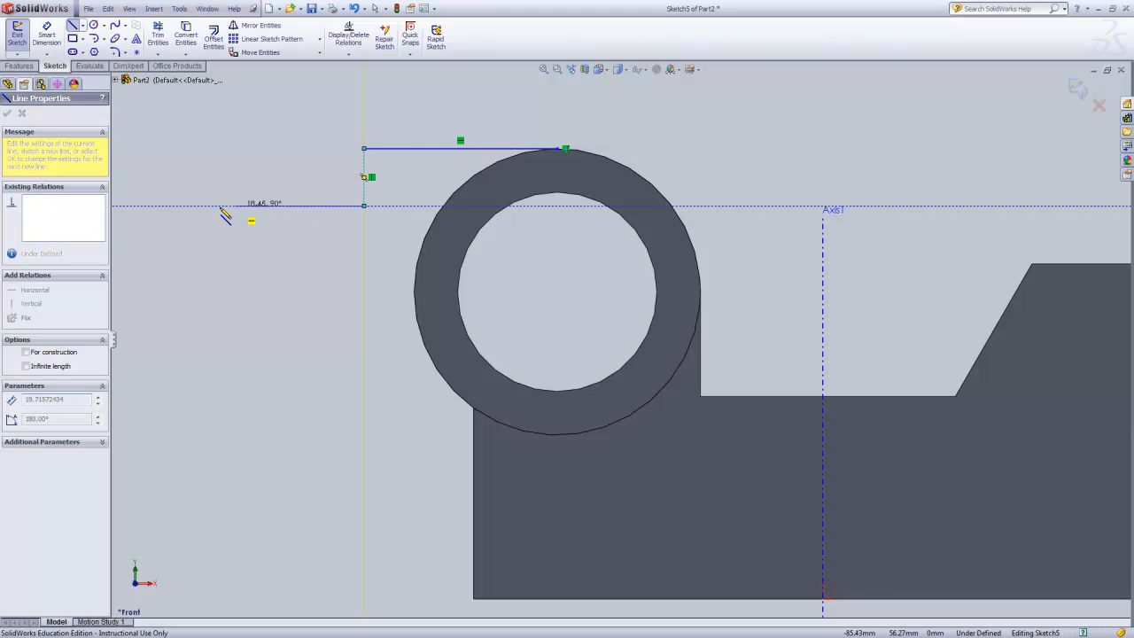
{"action": "left_click", "coordinate": [183, 206]}
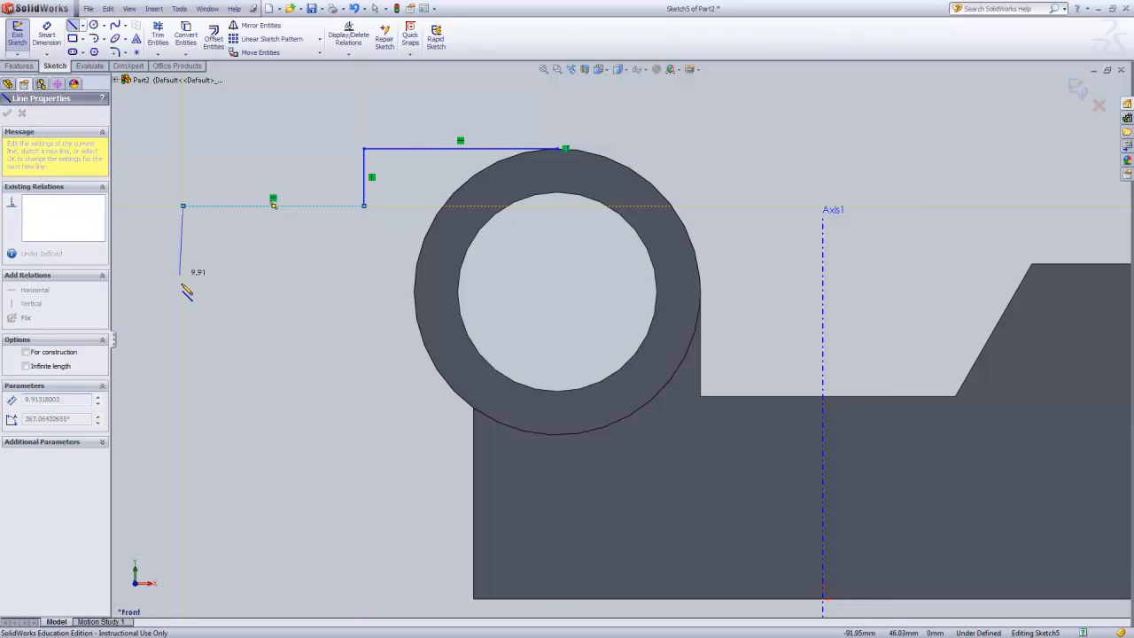
{"action": "double_click", "coordinate": [183, 283]}
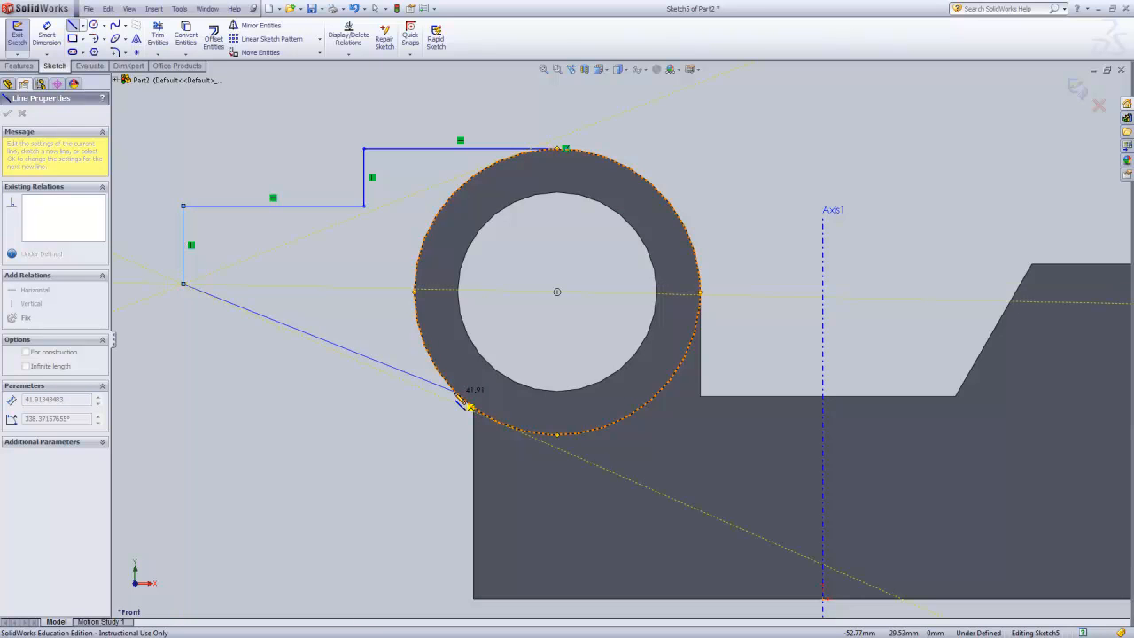
{"action": "left_click", "coordinate": [458, 392]}
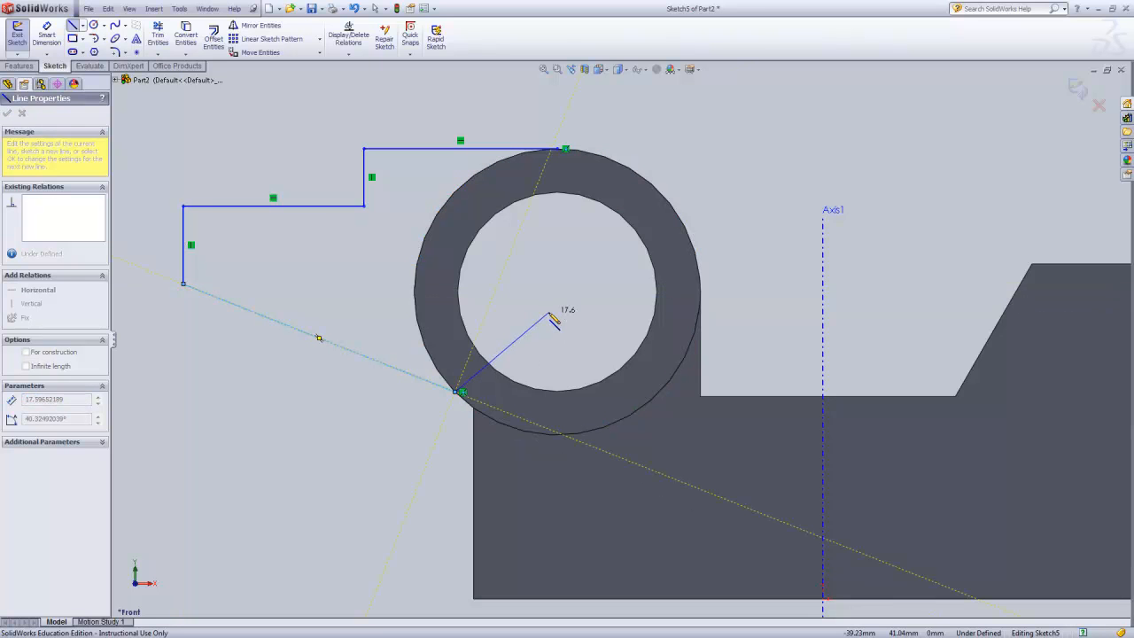
{"action": "key", "text": "Escape"}
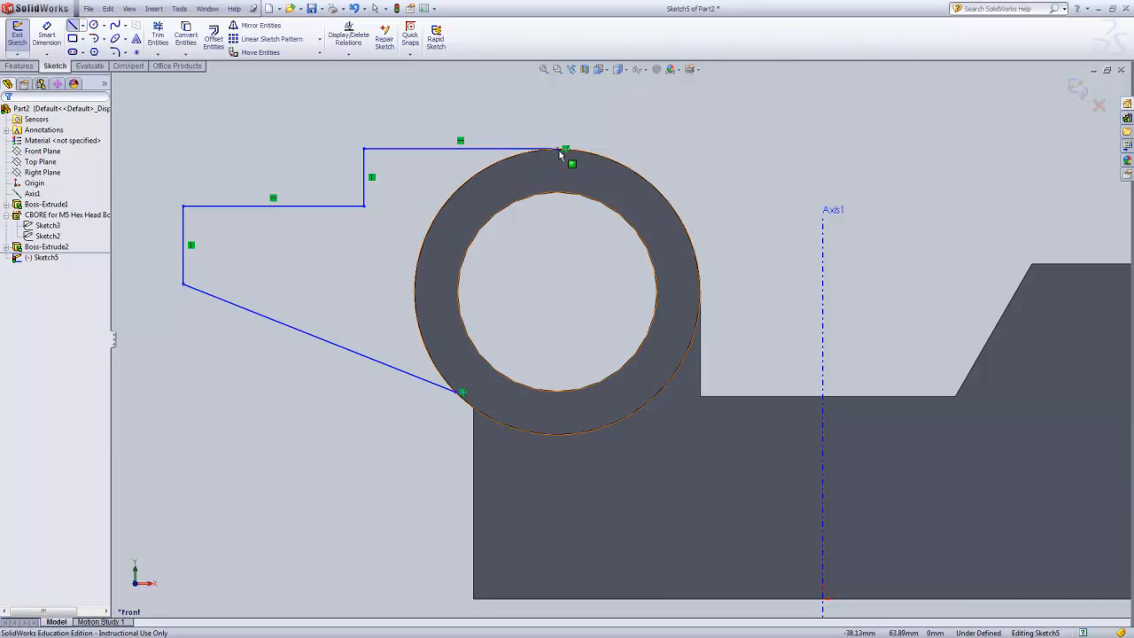
{"action": "key", "text": "Escape"}
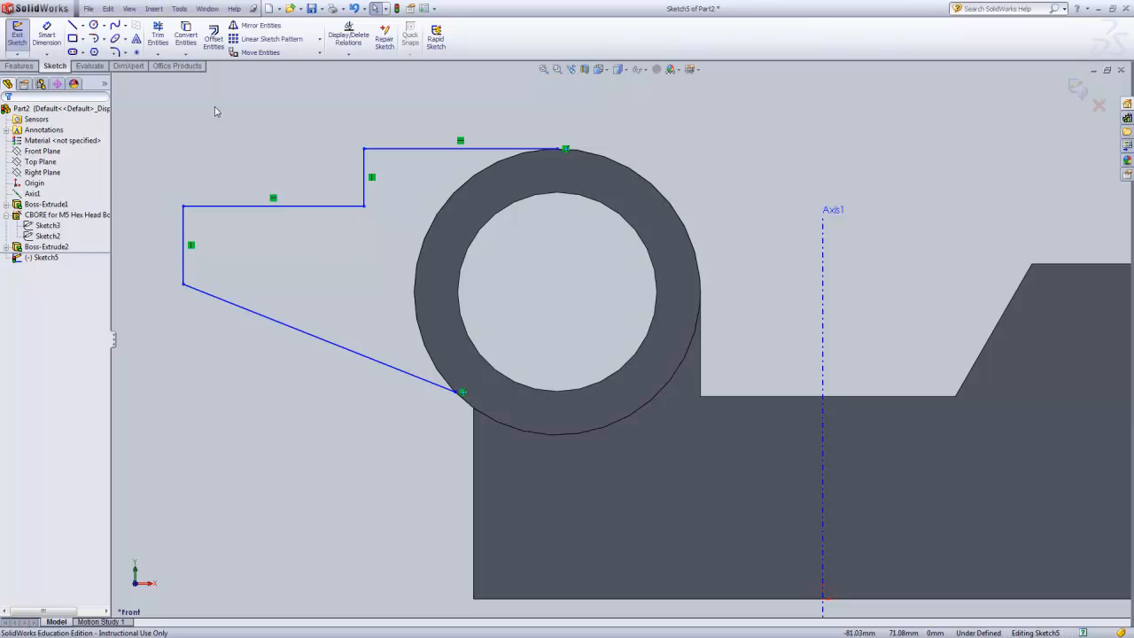
Close the profile with a centrepoint arc centred on the tube, following its outer edge from the sloped line's end to the top line's start.
{"action": "left_click", "coordinate": [105, 41]}
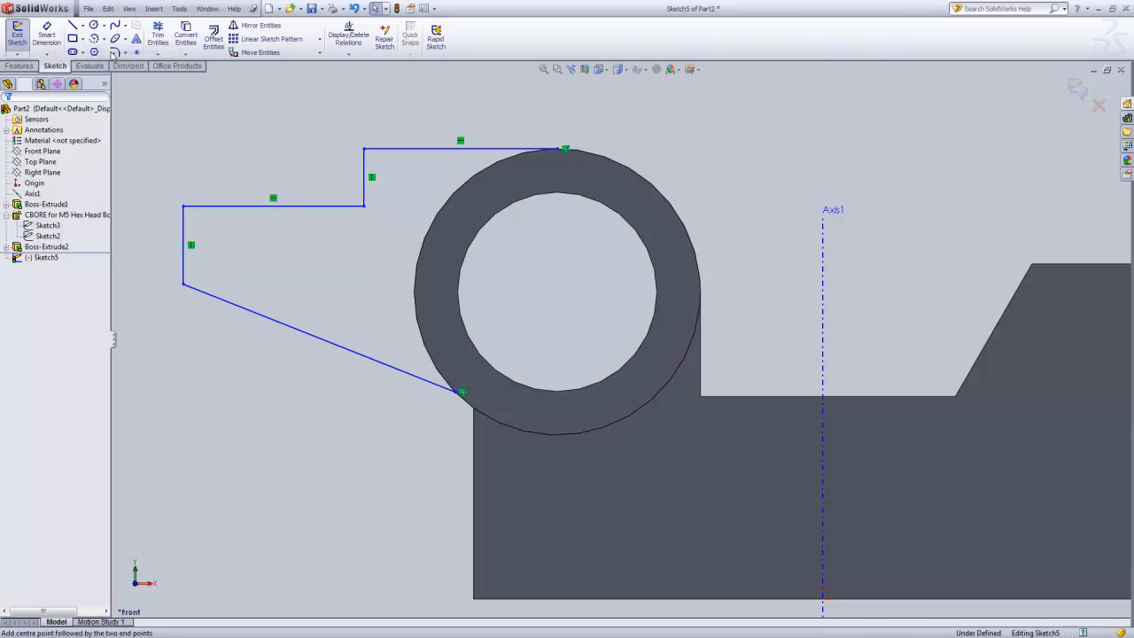
{"action": "left_click", "coordinate": [124, 52]}
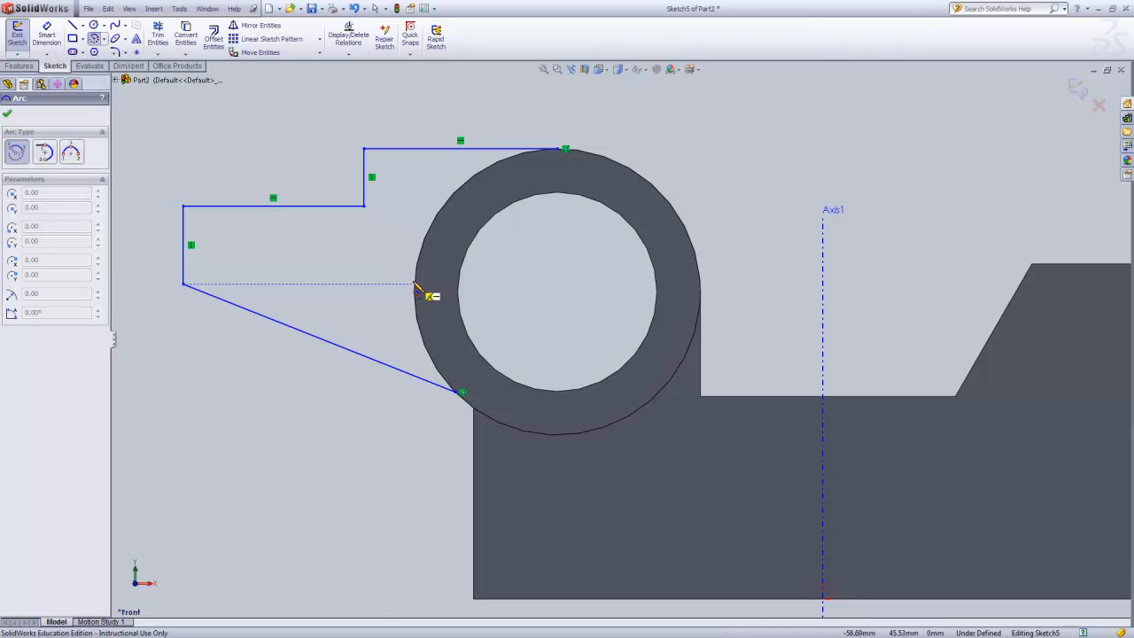
{"action": "left_click", "coordinate": [557, 293]}
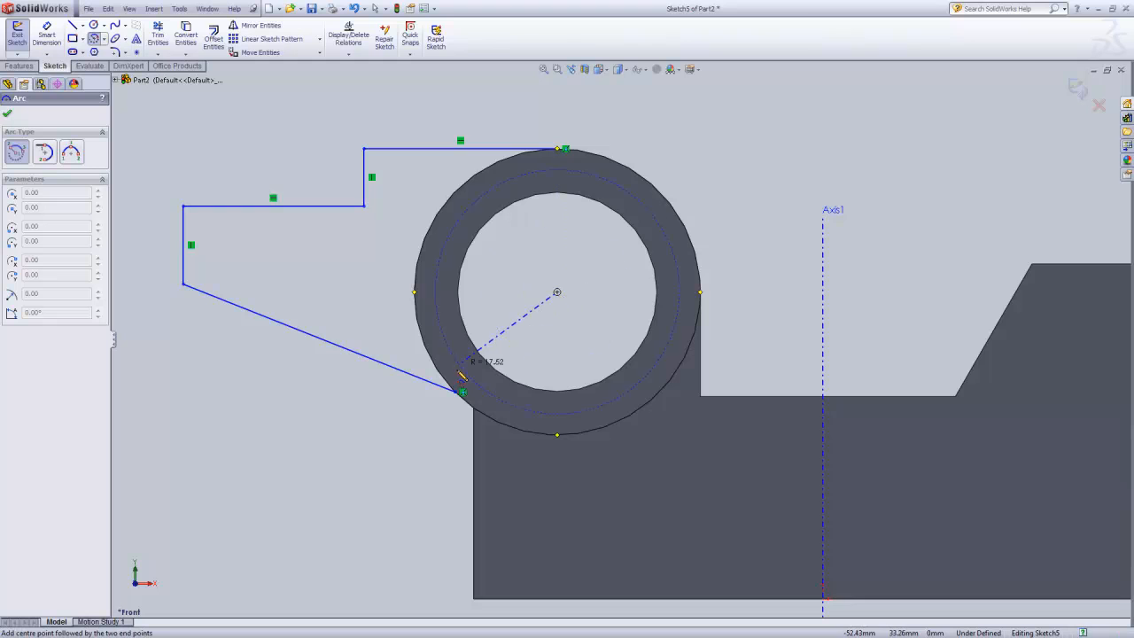
{"action": "left_click", "coordinate": [460, 392]}
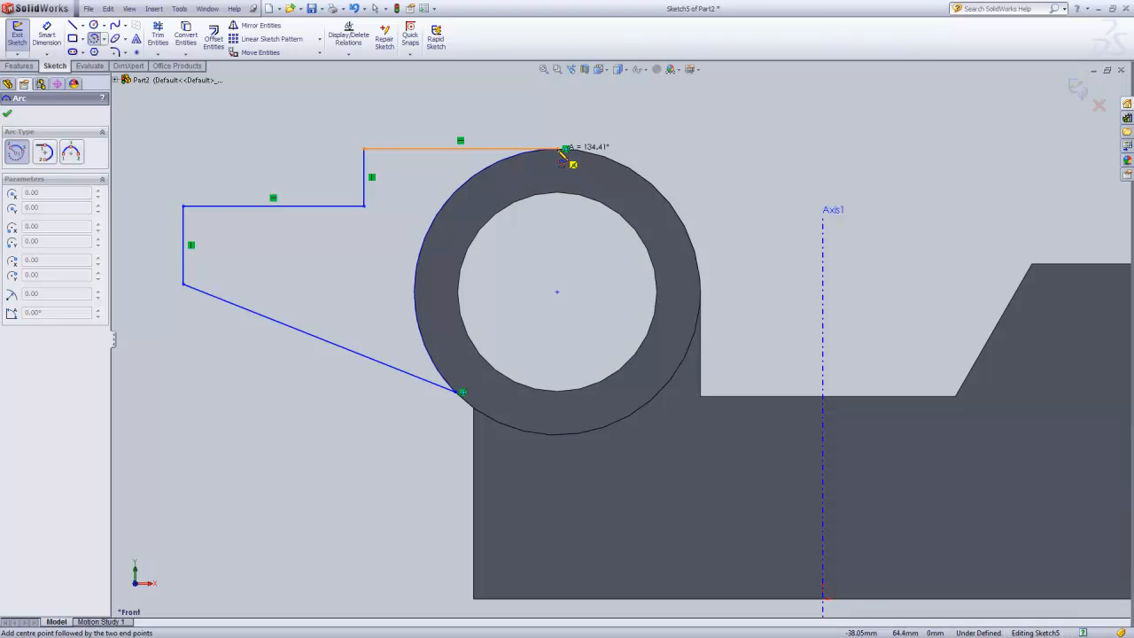
{"action": "middle_click_drag", "start_coordinate": [387, 232], "coordinate": [408, 240]}
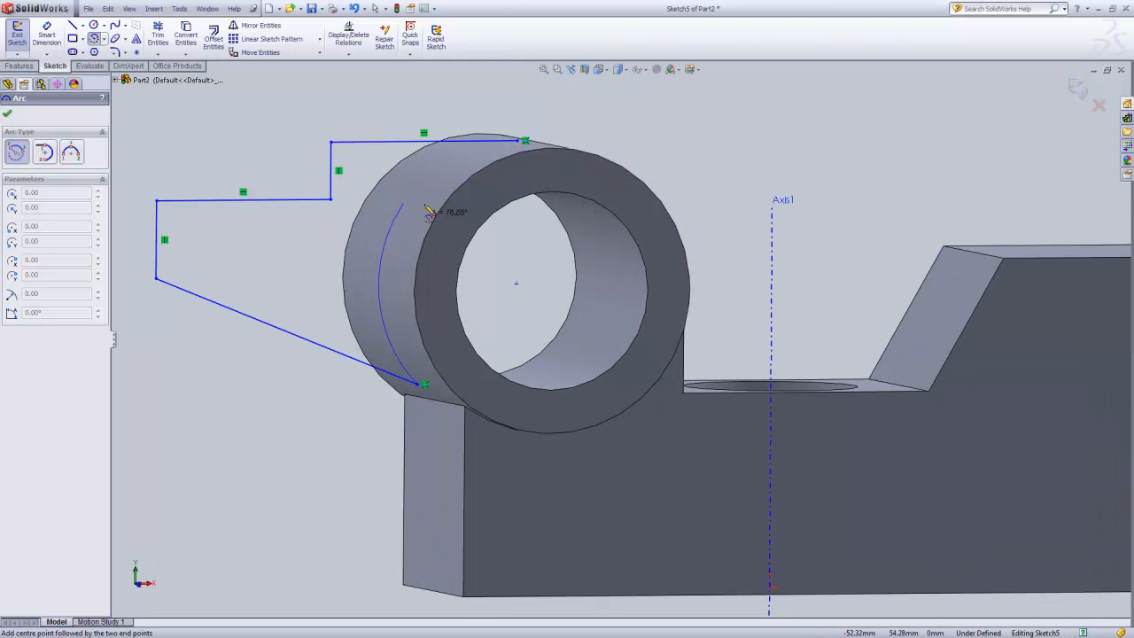
{"action": "left_click", "coordinate": [519, 141]}
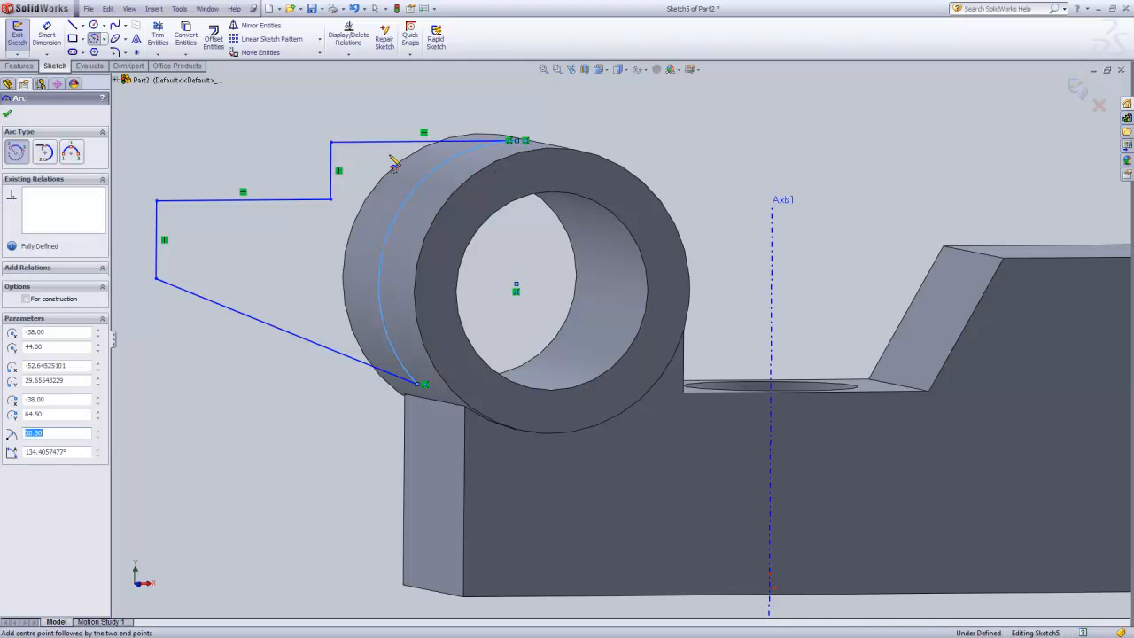
{"action": "left_click", "coordinate": [571, 71]}
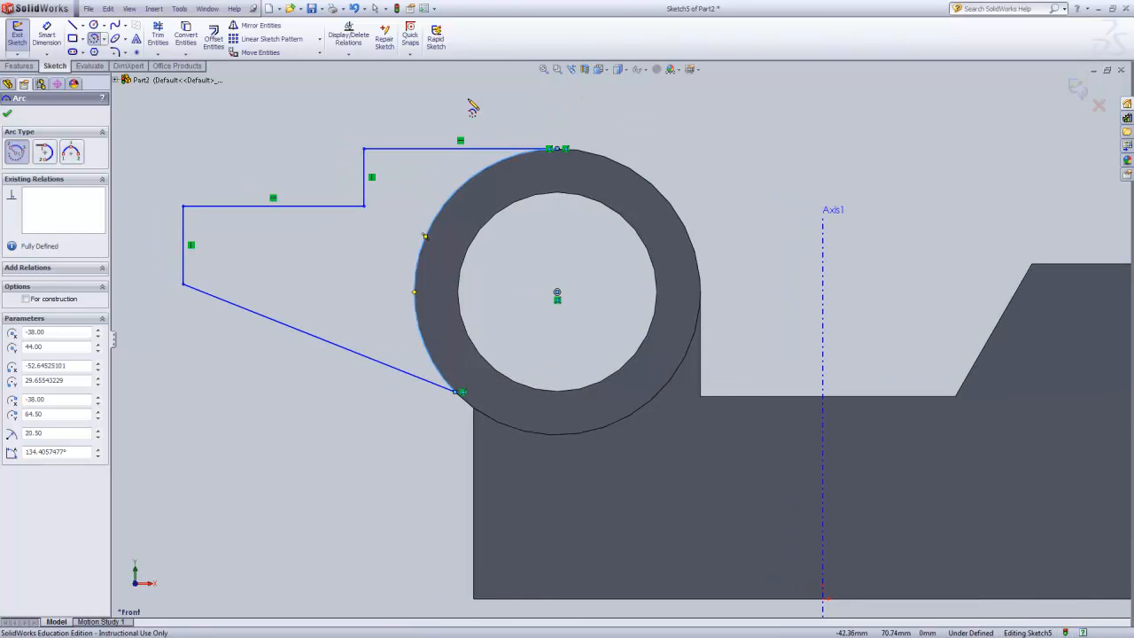
Dimension the horizontal distance from the tube's centre to the profile's far left vertical line as 51 mm, placed above the profile.
{"action": "left_click", "coordinate": [50, 34]}
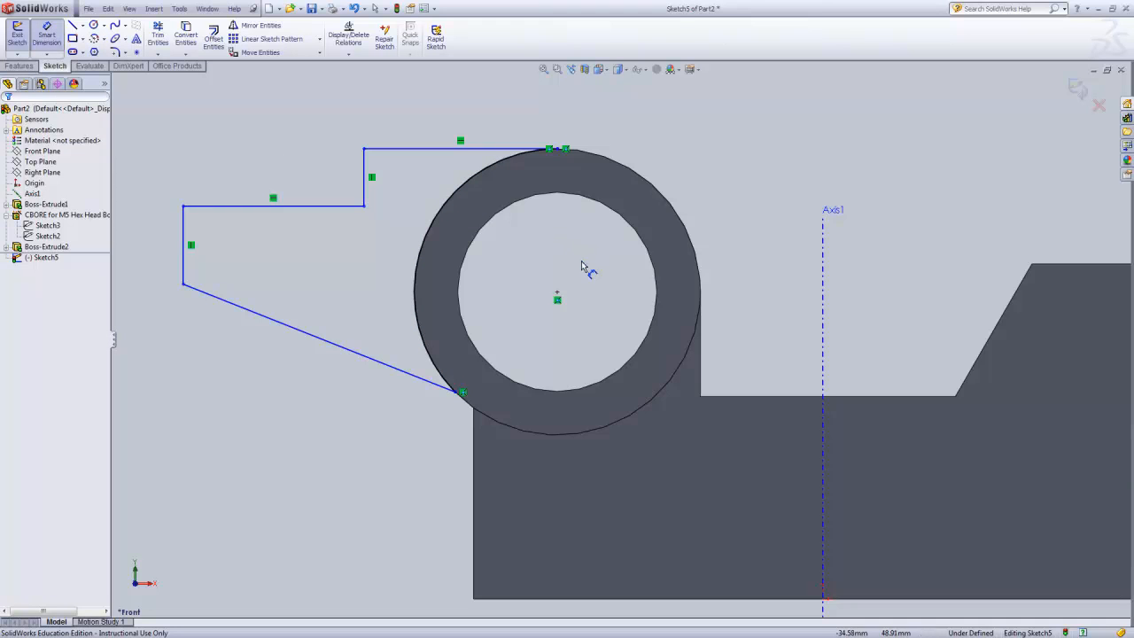
{"action": "left_click", "coordinate": [558, 295]}
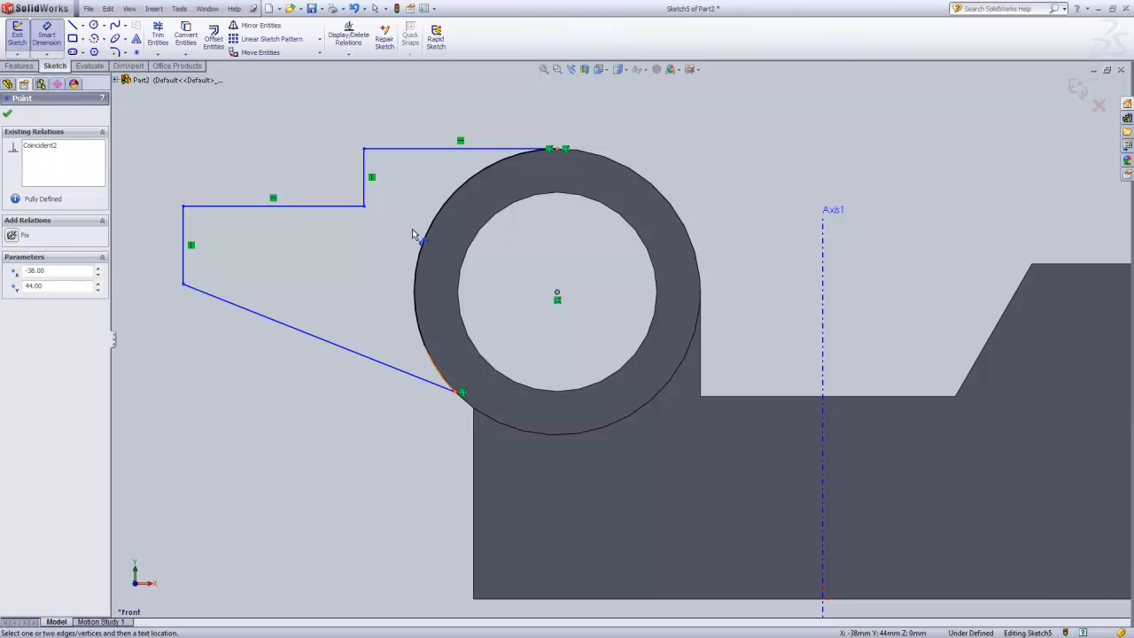
{"action": "left_click", "coordinate": [188, 242]}
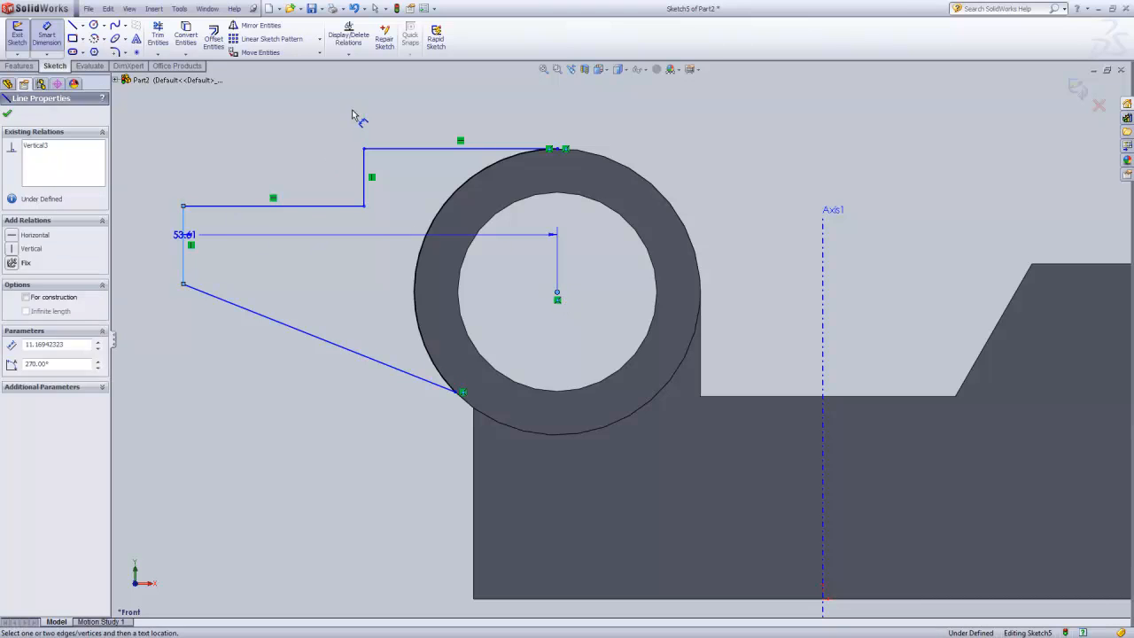
{"action": "left_click", "coordinate": [384, 94]}
{"action": "type", "text": "5"}
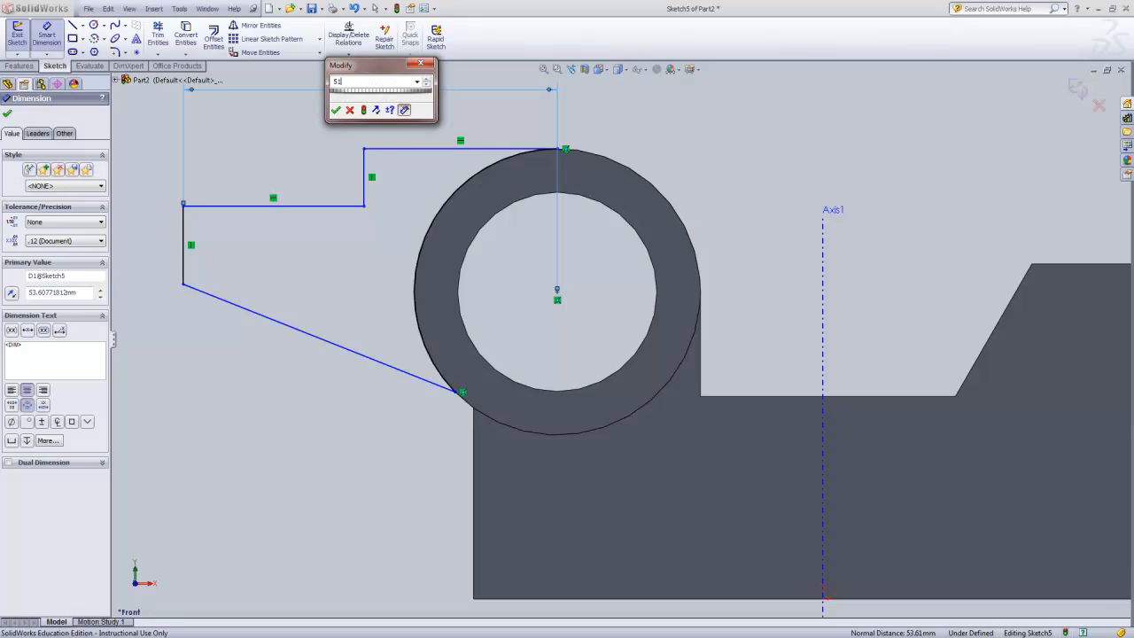
{"action": "key", "text": "Return"}
Sketch a horizontal centerline about 45 mm long to the left from the sloped line's lower end on the tube.
{"action": "left_click", "coordinate": [82, 27]}
{"action": "left_click", "coordinate": [96, 52]}
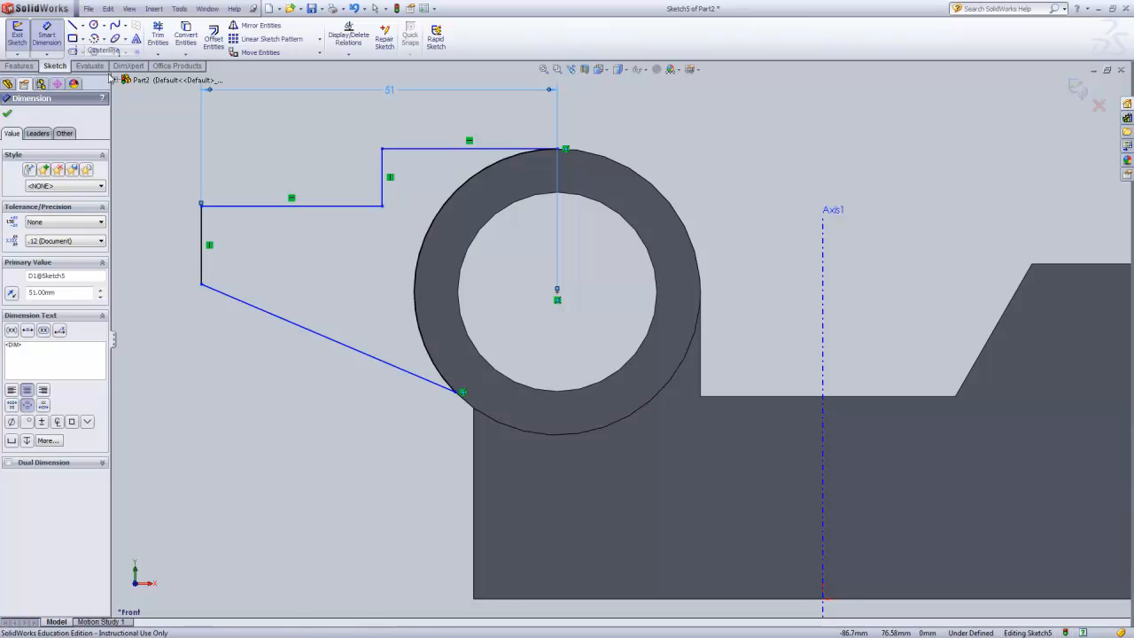
{"action": "left_click", "coordinate": [461, 392]}
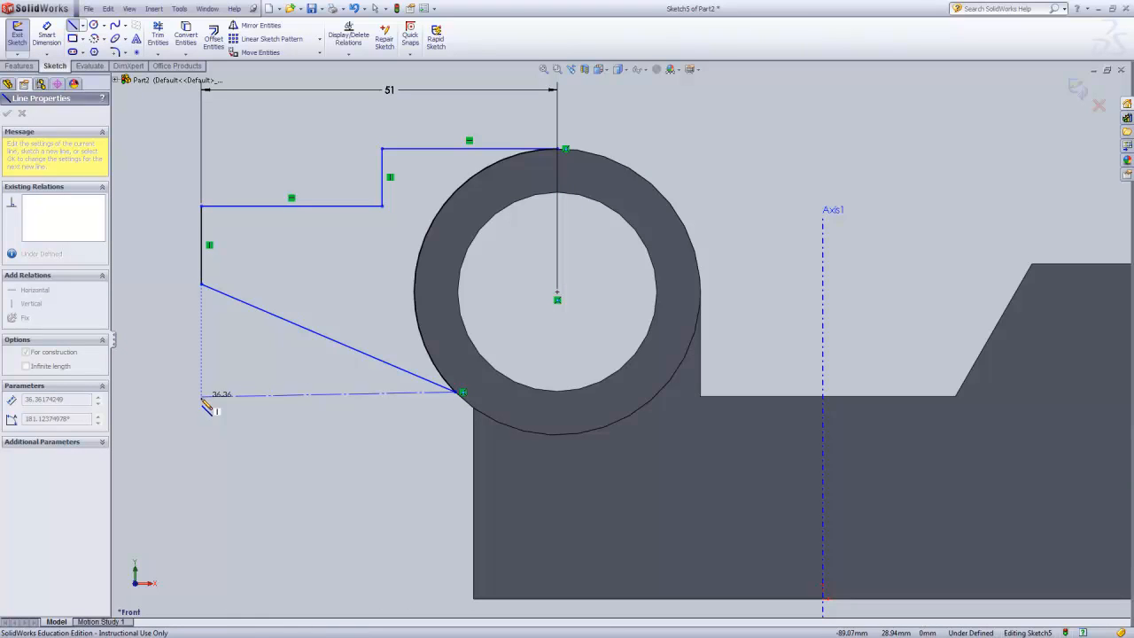
{"action": "left_click", "coordinate": [142, 391]}
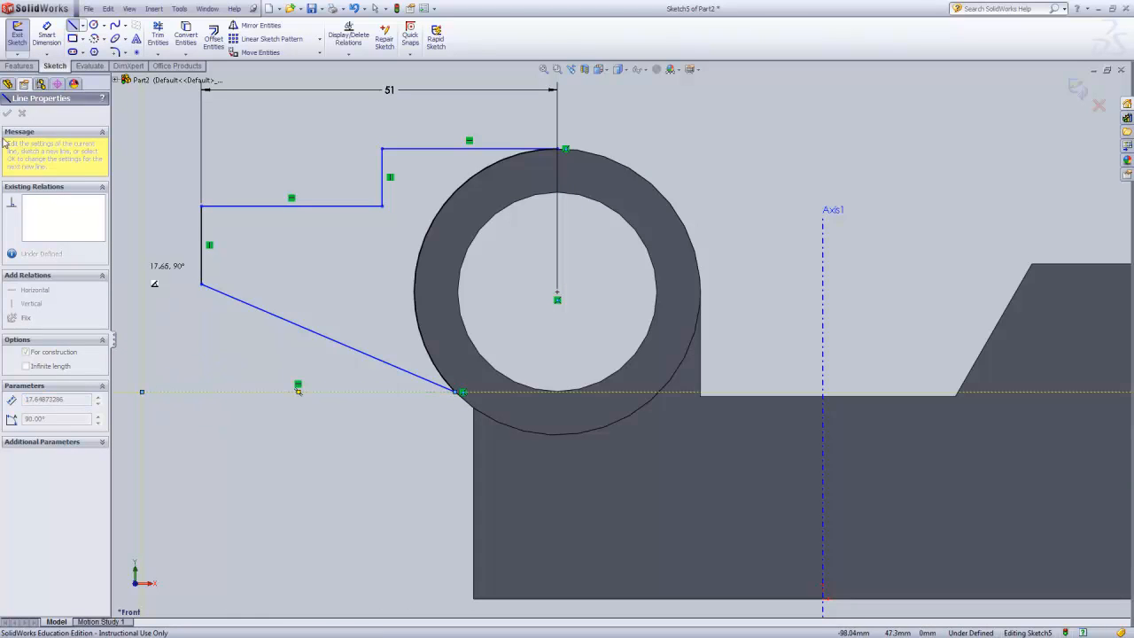
Dimension the angle between the sloped line and the horizontal centerline as 14 degrees.
{"action": "left_click", "coordinate": [47, 36]}
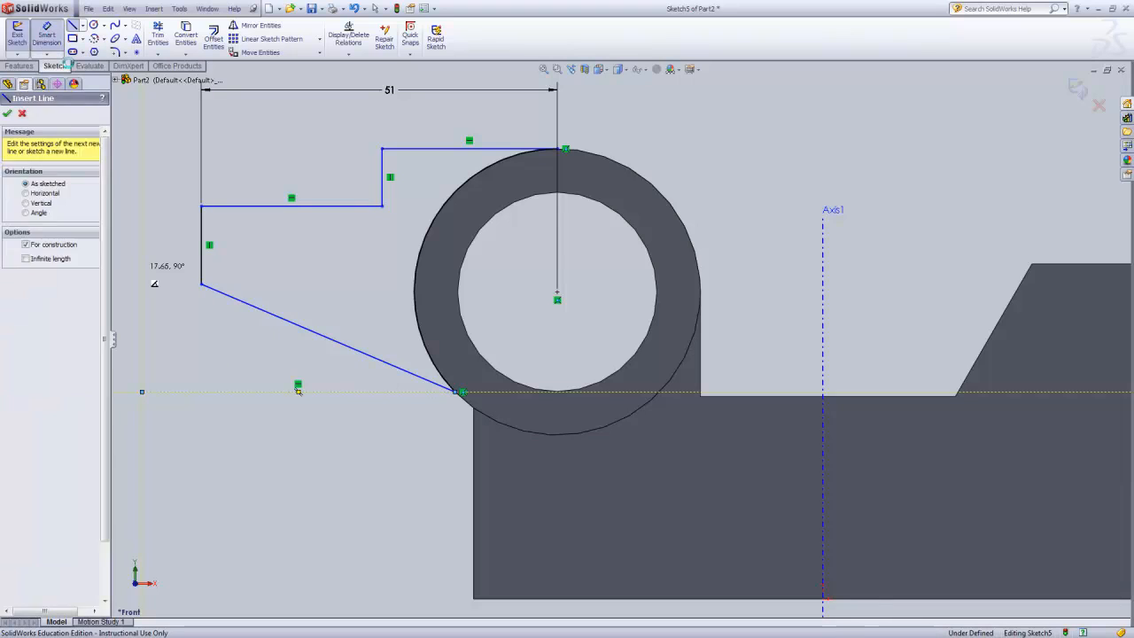
{"action": "left_click", "coordinate": [345, 347]}
{"action": "left_click", "coordinate": [339, 392]}
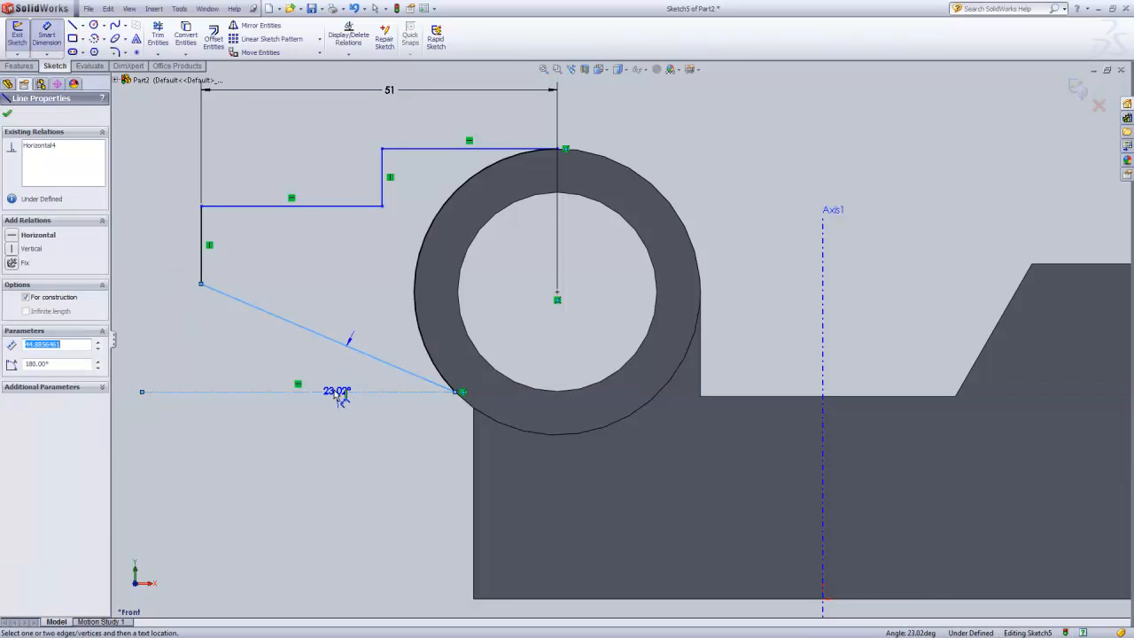
{"action": "left_click", "coordinate": [252, 369]}
{"action": "type", "text": "1"}
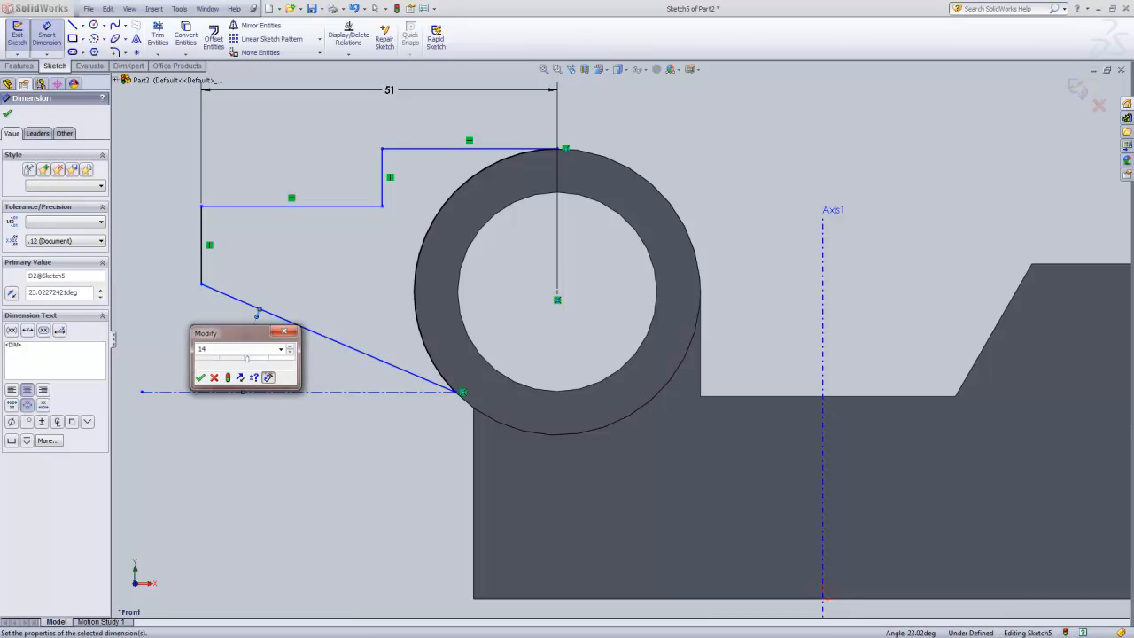
{"action": "type", "text": "4"}
{"action": "key", "text": "Return"}
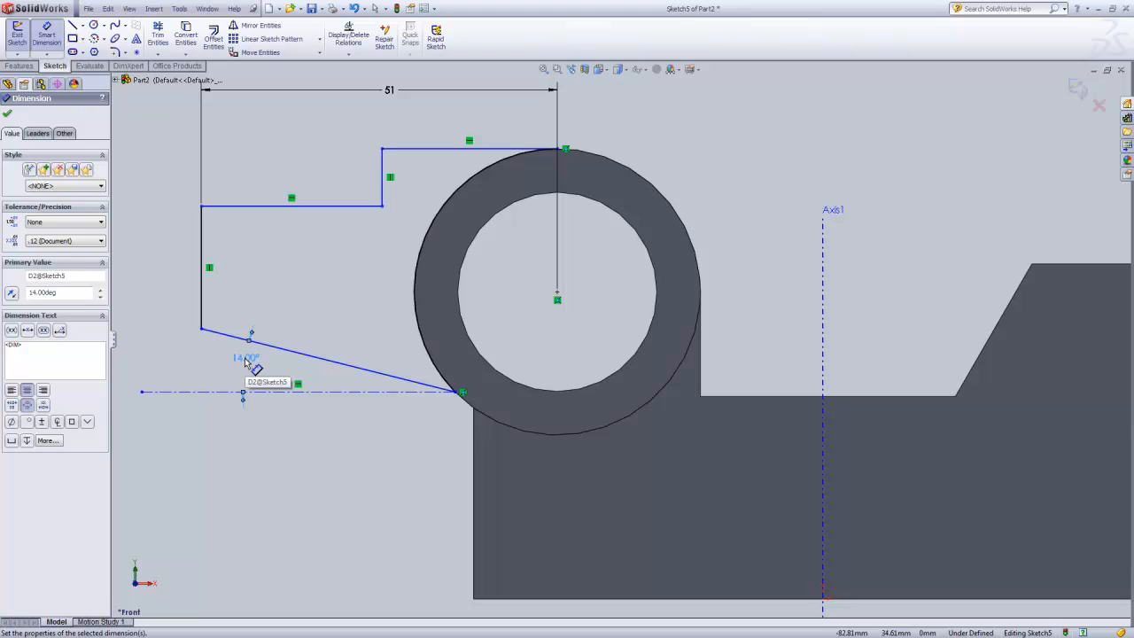
Dimension the height of the profile's upper vertical step line as 13 mm.
{"action": "left_click", "coordinate": [384, 177]}
{"action": "left_click", "coordinate": [422, 184]}
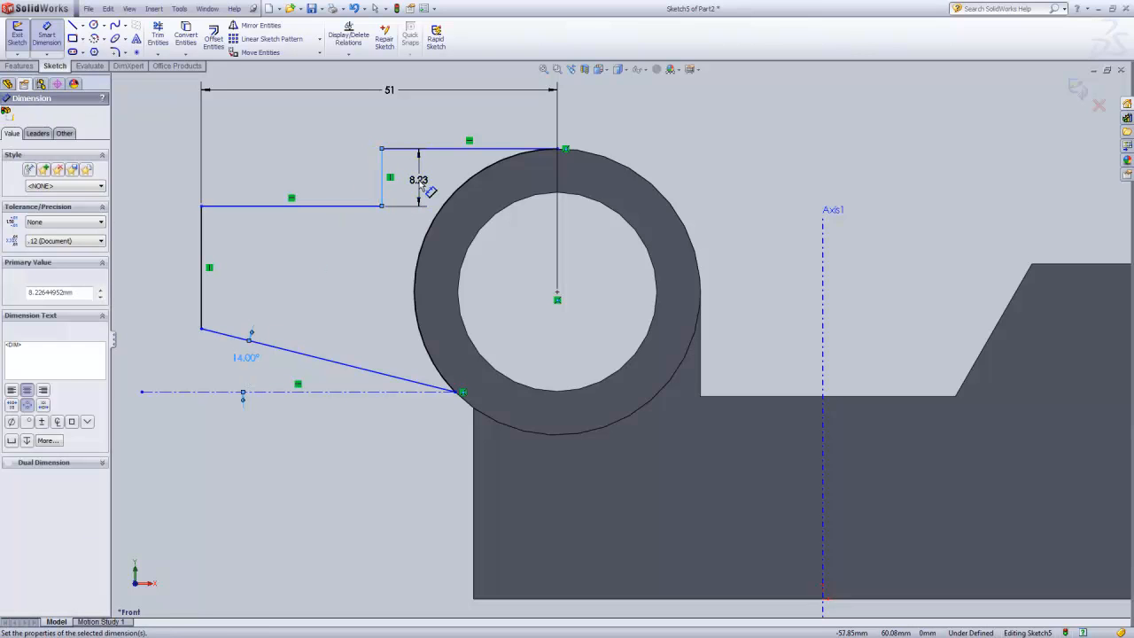
{"action": "type", "text": "13"}
{"action": "key", "text": "Return"}
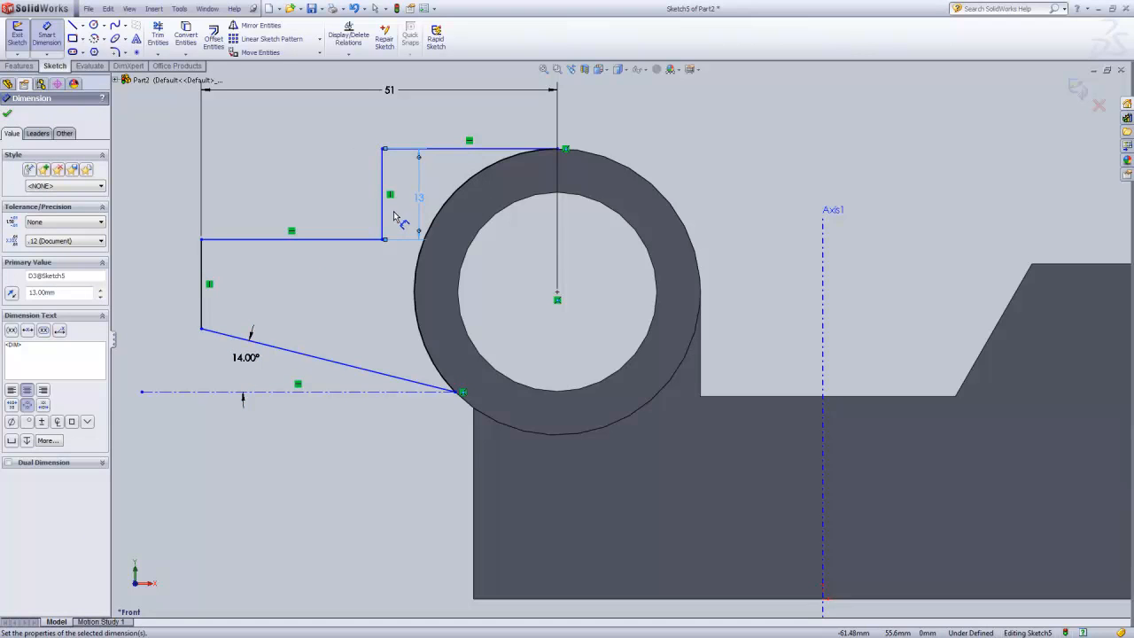
Dimension the length of the arm profile's lower horizontal step line as 28 mm, placed above the profile.
{"action": "left_click", "coordinate": [334, 239]}
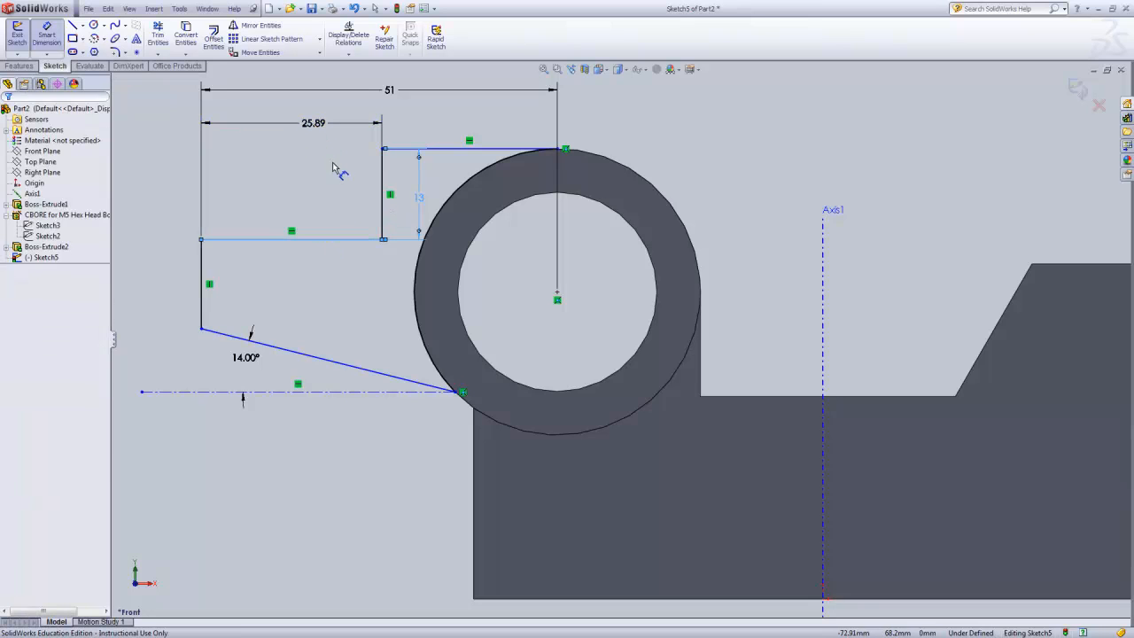
{"action": "left_click", "coordinate": [332, 161]}
{"action": "type", "text": "2"}
{"action": "key", "text": "Return"}
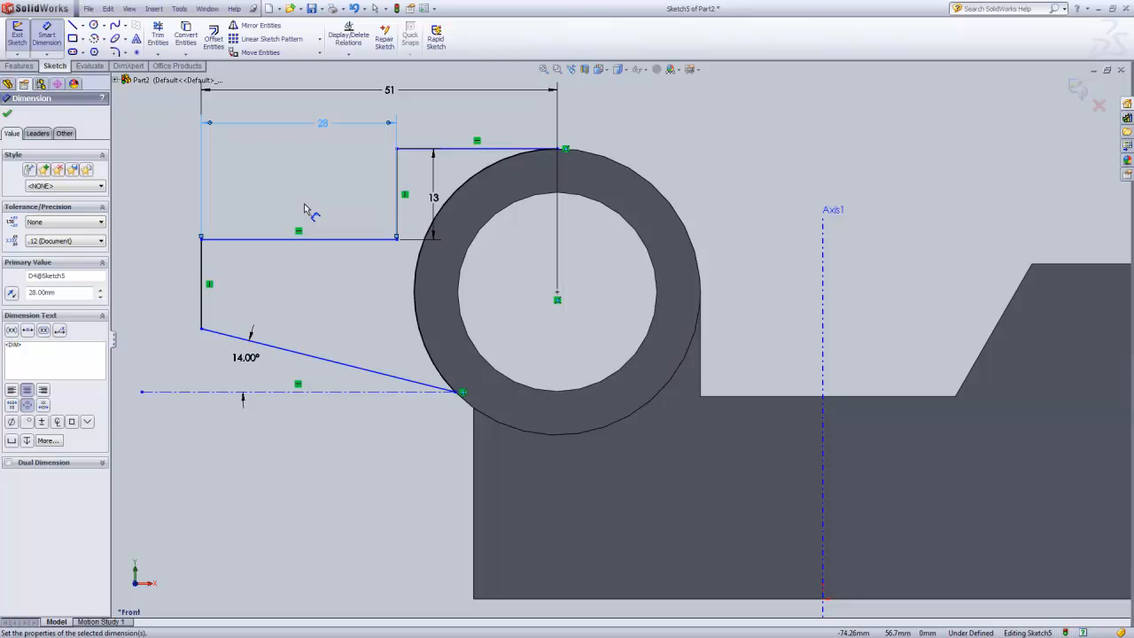
Dimension the height of the arm profile's far left vertical line as 14 mm.
{"action": "left_click", "coordinate": [204, 300]}
{"action": "left_click", "coordinate": [155, 282]}
{"action": "type", "text": "14"}
{"action": "key", "text": "Return"}
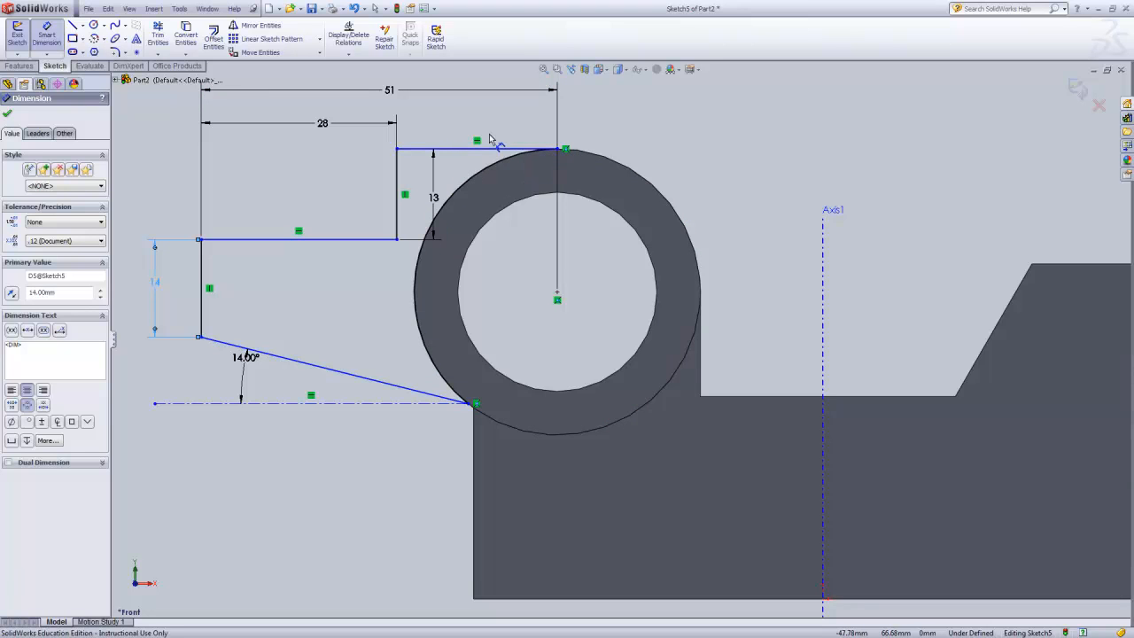
Add a tangent relation between the profile's uppermost horizontal line and the arc along the tube's outer edge.
{"action": "key", "text": "Escape"}
{"action": "key", "text": "Escape"}
{"action": "left_click", "coordinate": [558, 149]}
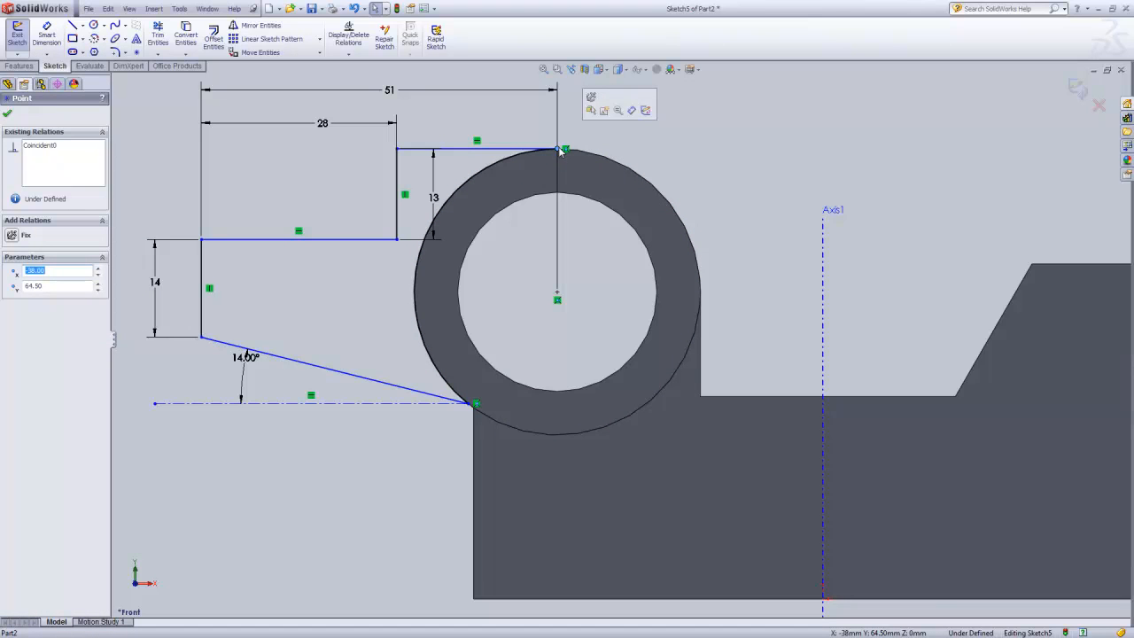
{"action": "left_click", "coordinate": [512, 150]}
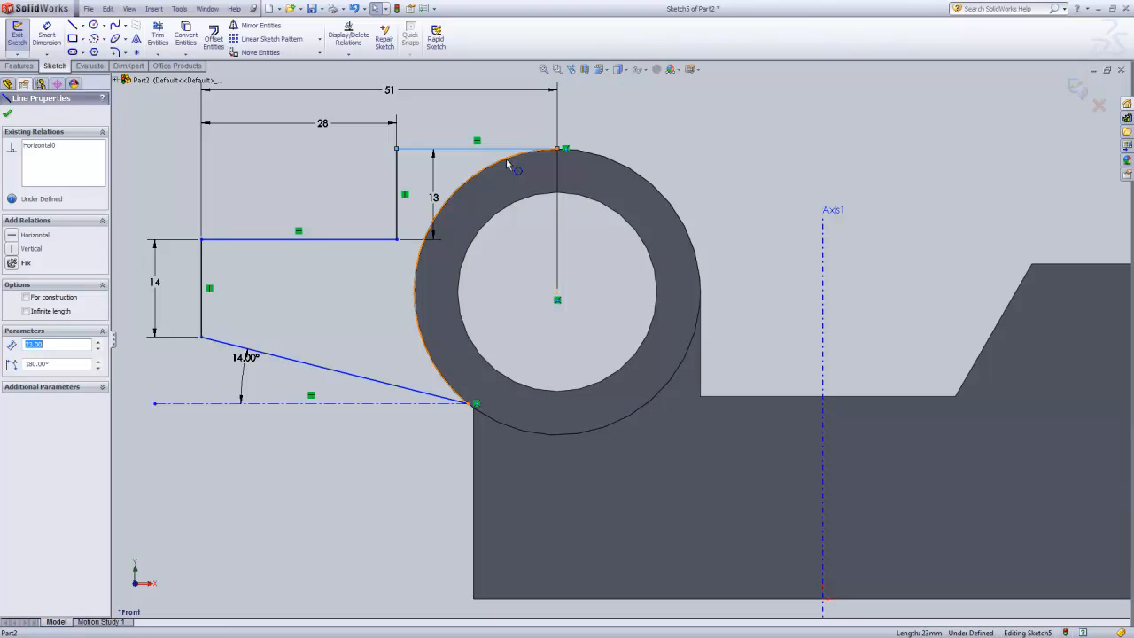
{"action": "left_click", "coordinate": [506, 158], "text": "ctrl"}
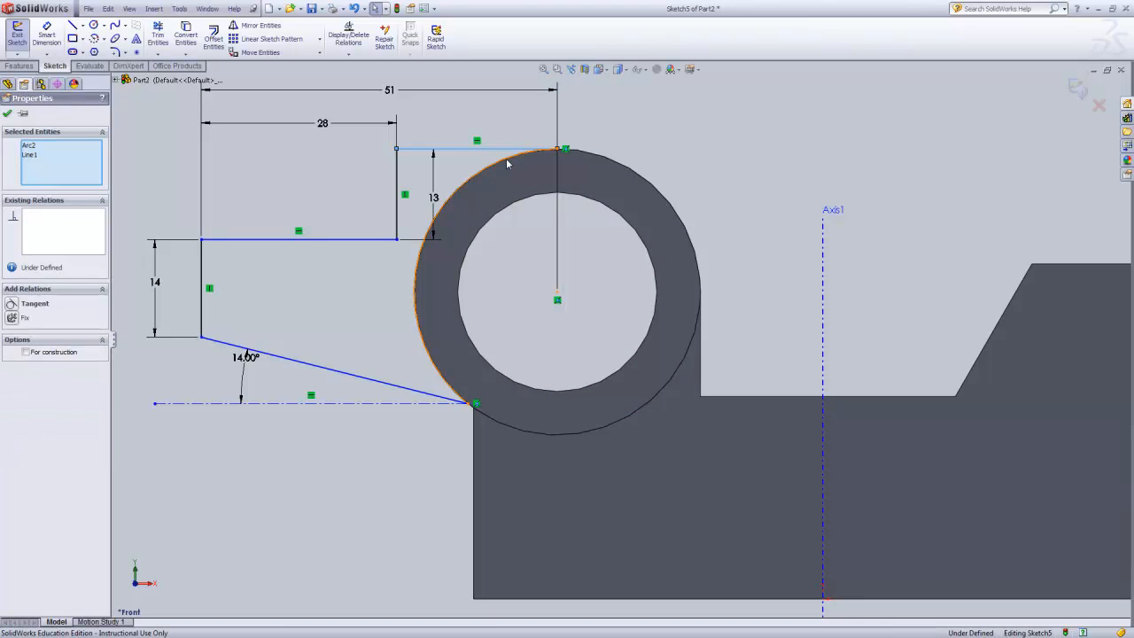
{"action": "left_click", "coordinate": [11, 306]}
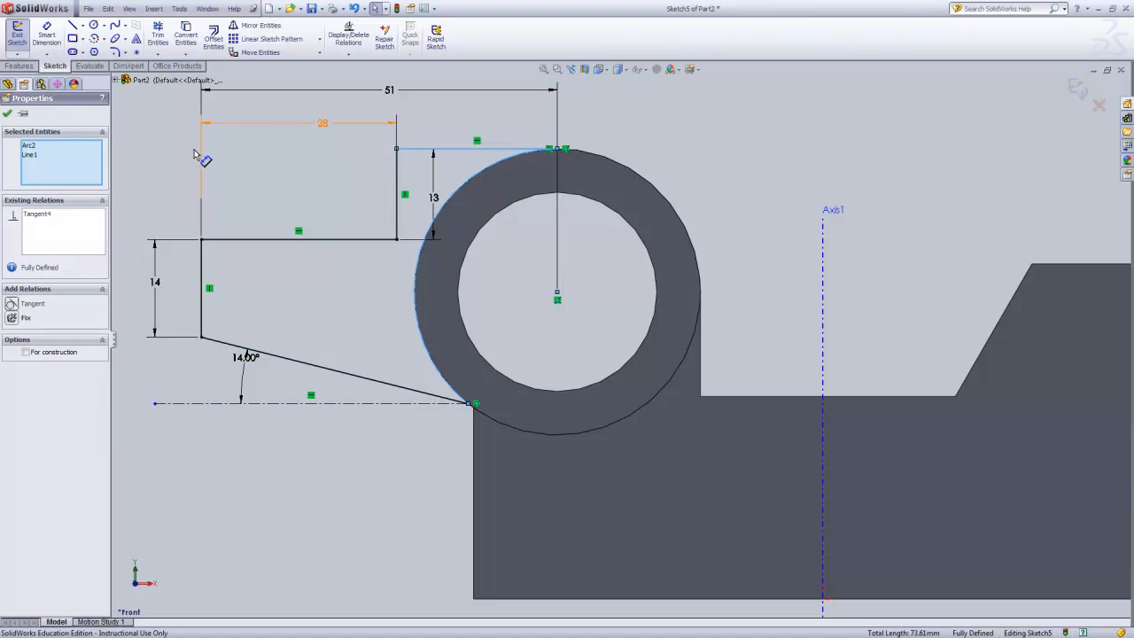
{"action": "left_click", "coordinate": [8, 115]}
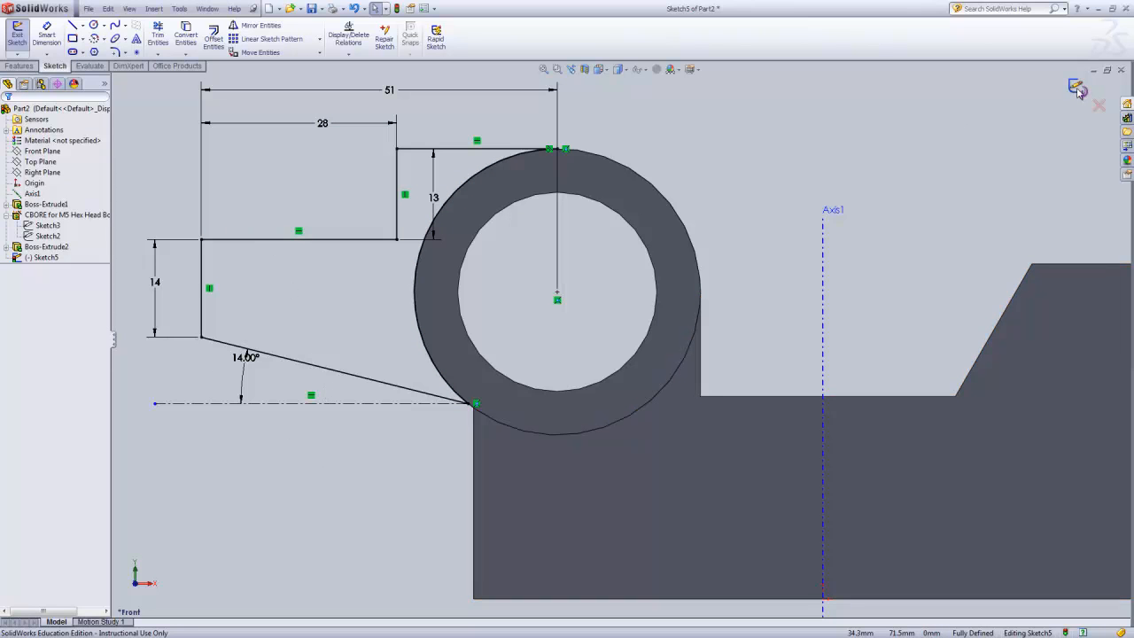
Finish the sketch and extrude the arm profile 20 mm with the Mid Plane end condition, merging the result.
{"action": "left_click", "coordinate": [1078, 92]}
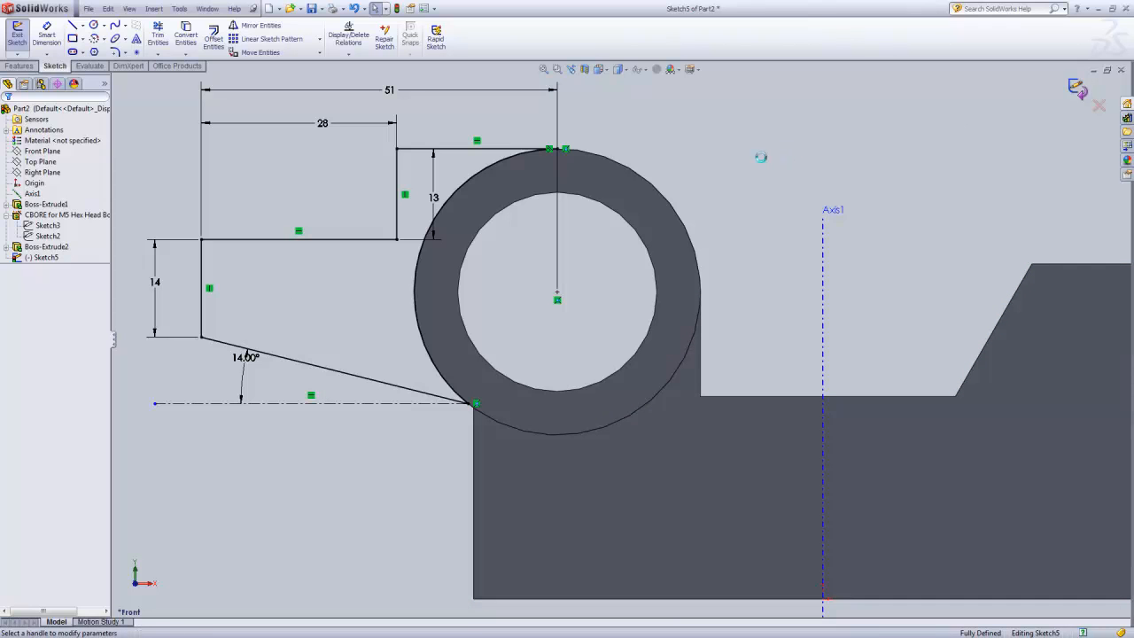
{"action": "middle_click_drag", "start_coordinate": [722, 139], "coordinate": [712, 177]}
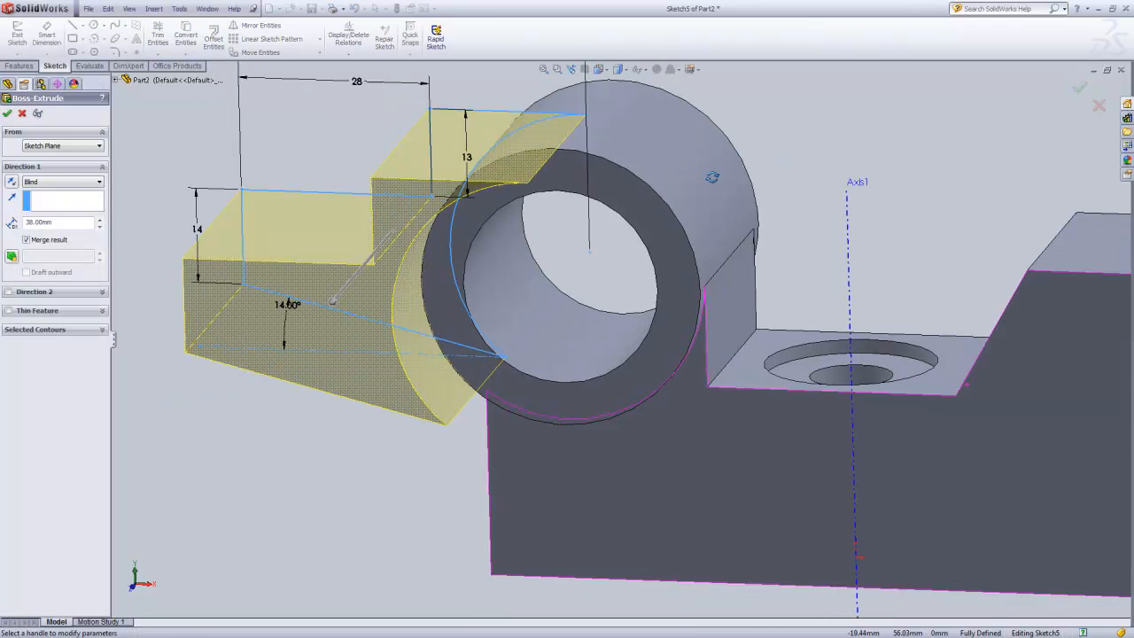
{"action": "left_click", "coordinate": [88, 182]}
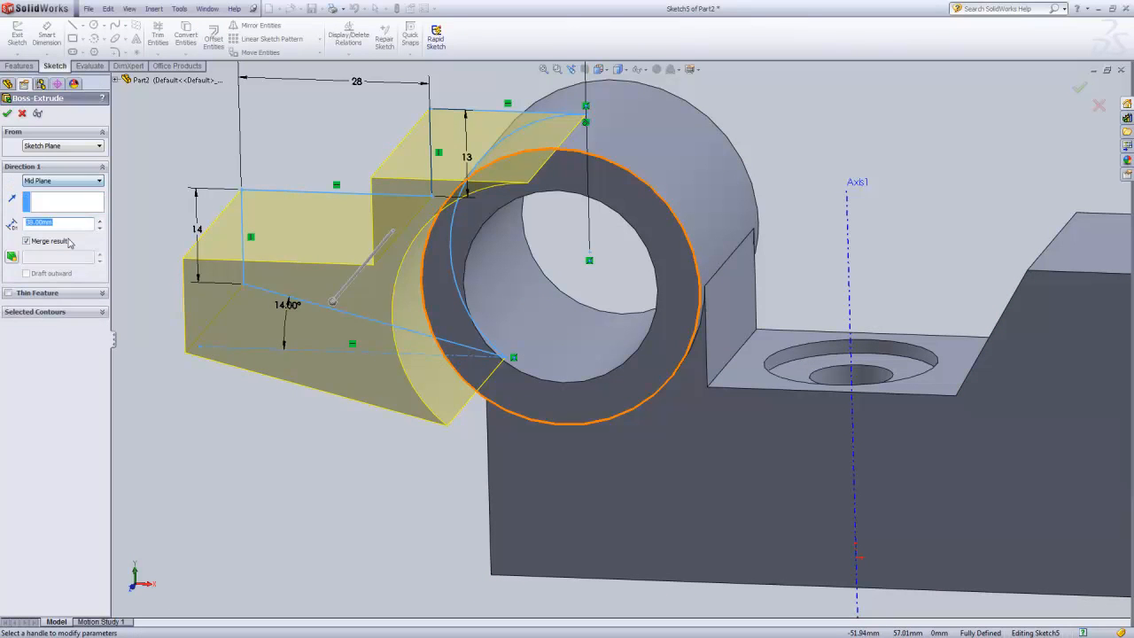
{"action": "left_click", "coordinate": [69, 239]}
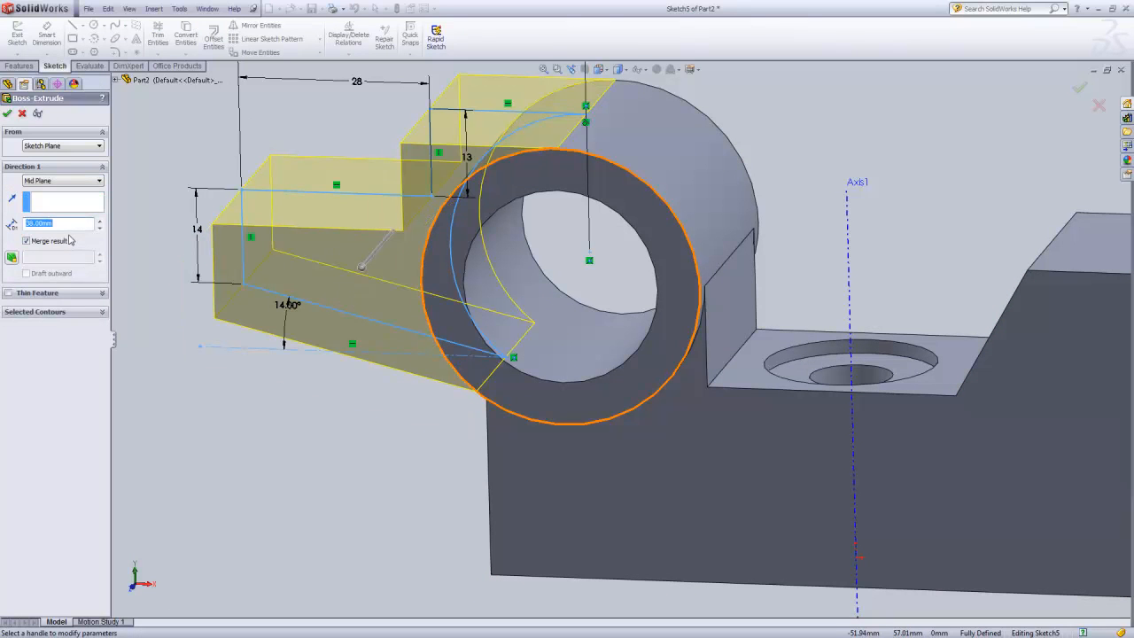
{"action": "type", "text": "20"}
{"action": "left_click", "coordinate": [7, 113]}
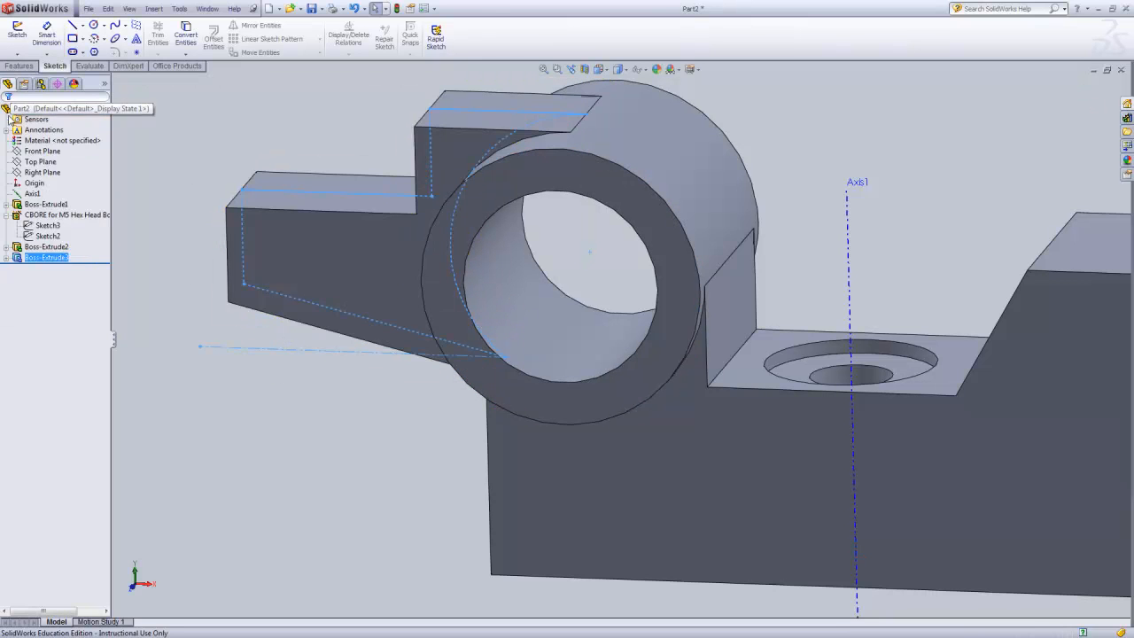
{"action": "left_click", "coordinate": [310, 400]}
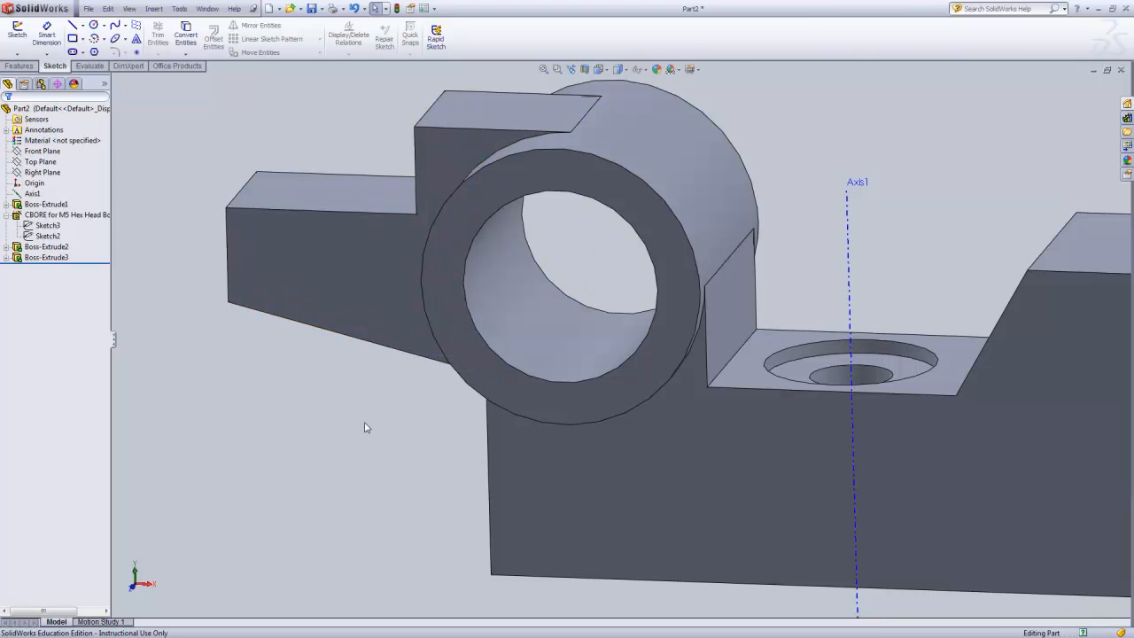
Start an extruded boss with a new sketch on the base's bottom face, in the Bottom view.
{"action": "scroll", "coordinate": [367, 427], "scroll_direction": "up", "scroll_amount": 2}
{"action": "middle_click_drag", "start_coordinate": [354, 408], "coordinate": [353, 374]}
{"action": "key", "text": "Escape"}
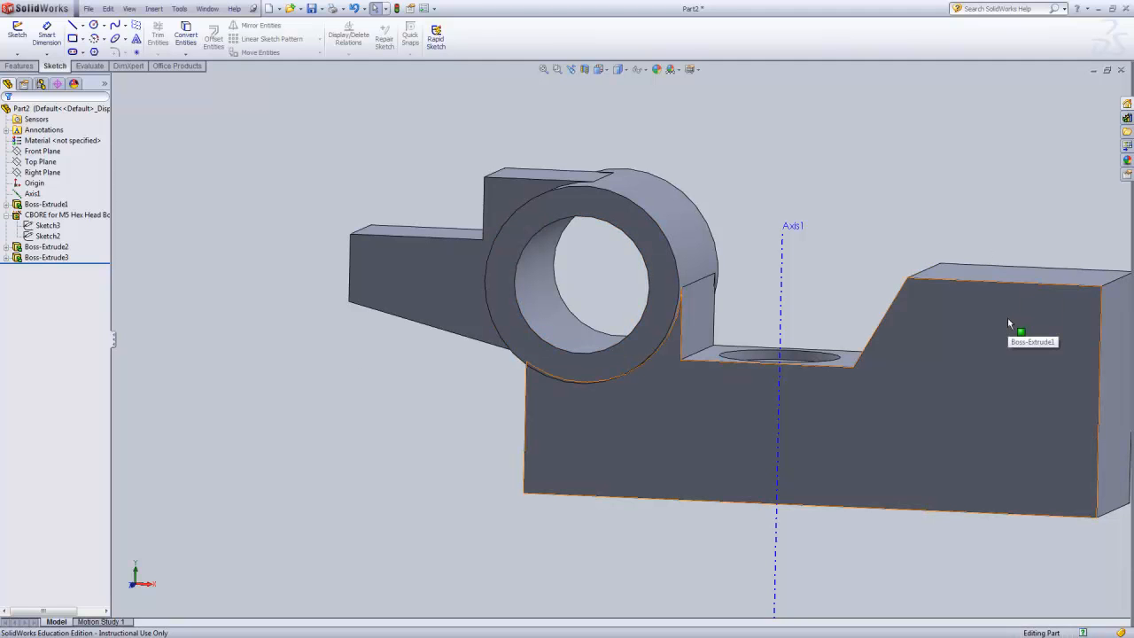
{"action": "middle_click_drag", "start_coordinate": [1006, 272], "coordinate": [891, 285]}
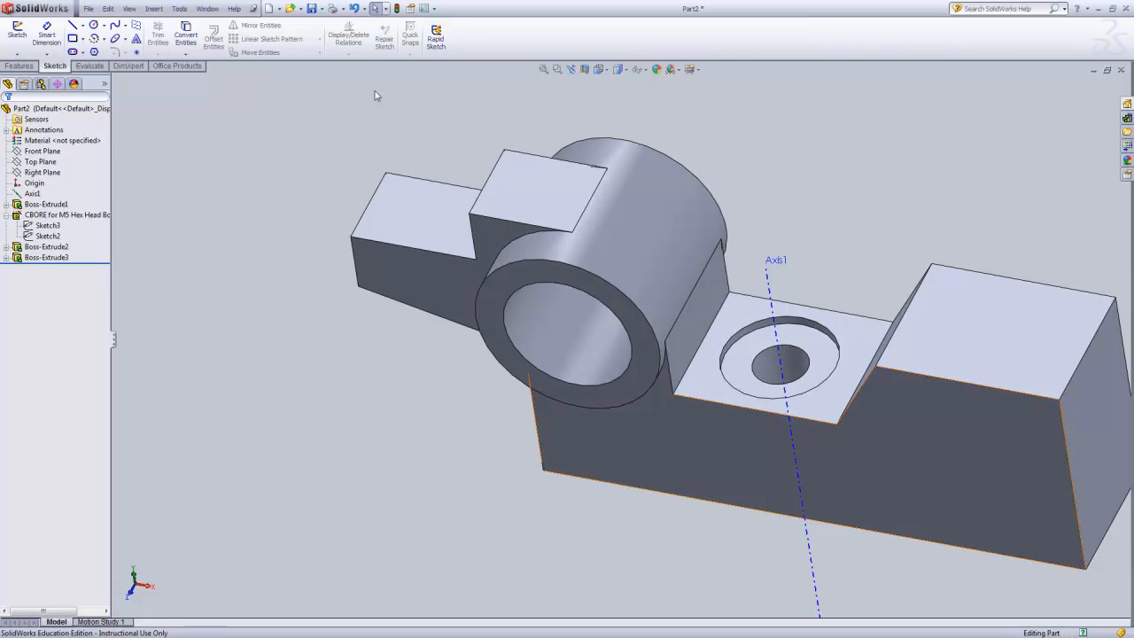
{"action": "left_click", "coordinate": [601, 71]}
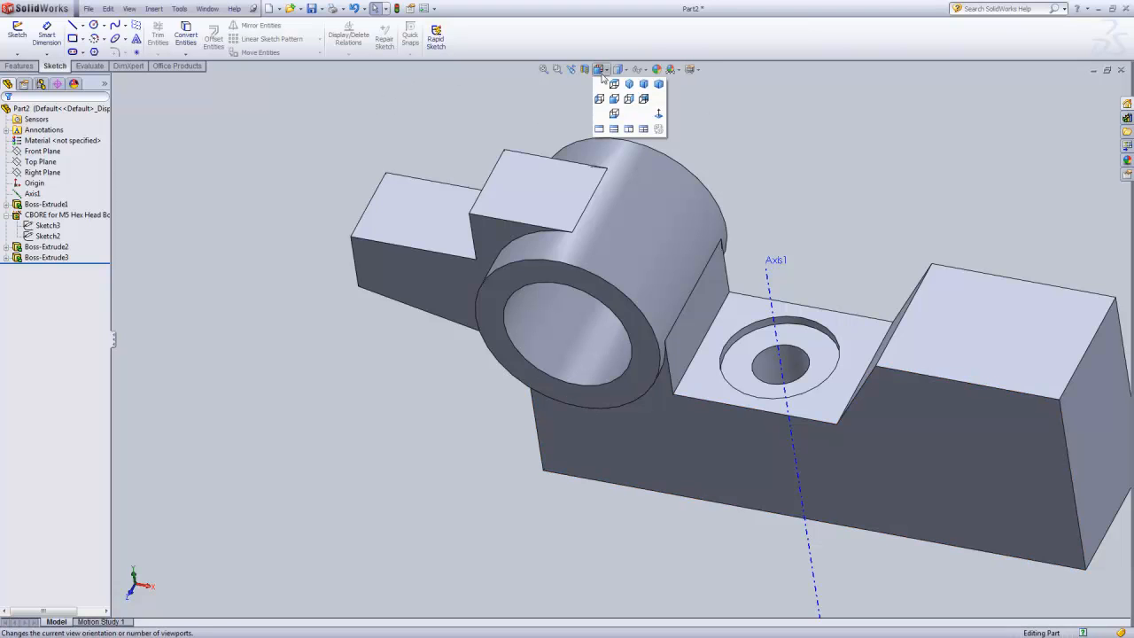
{"action": "left_click", "coordinate": [615, 115]}
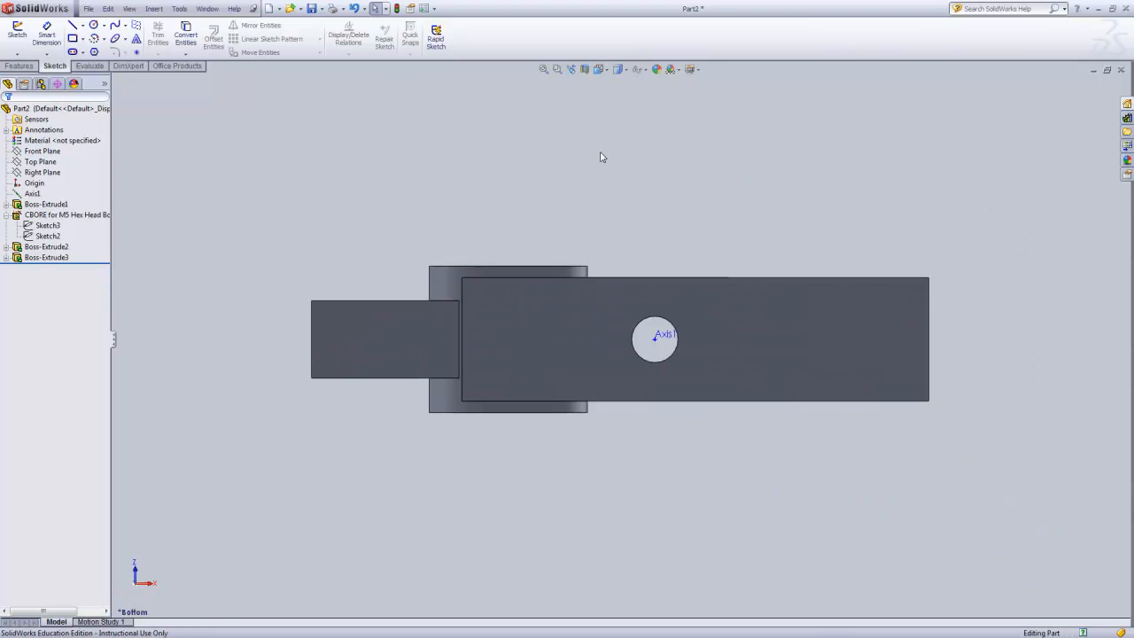
{"action": "left_click", "coordinate": [19, 66]}
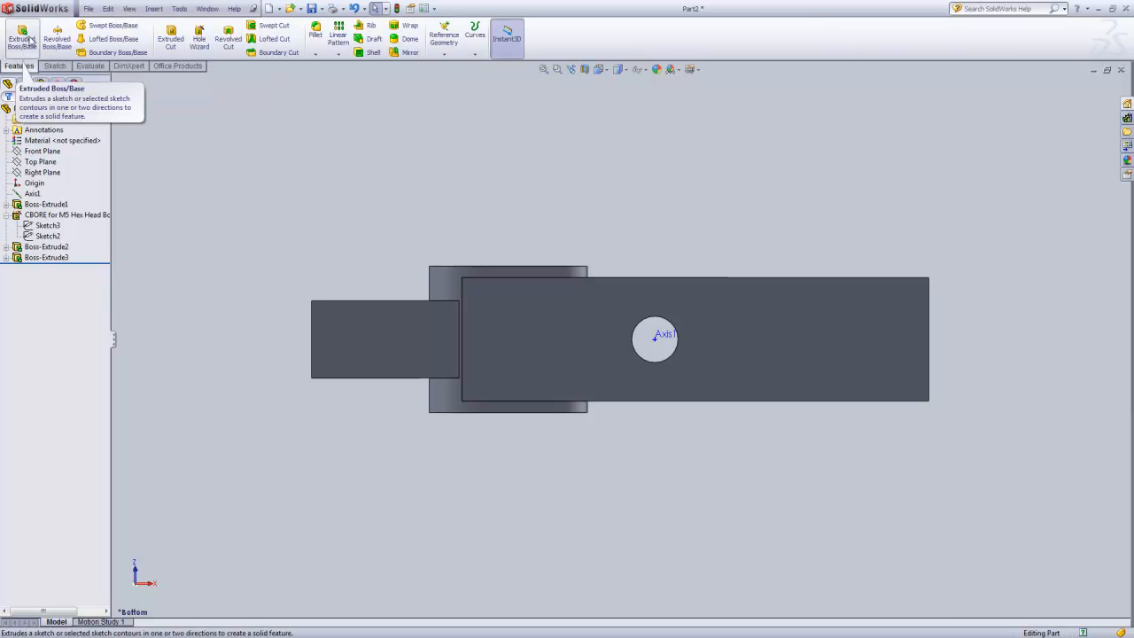
{"action": "left_click", "coordinate": [22, 39]}
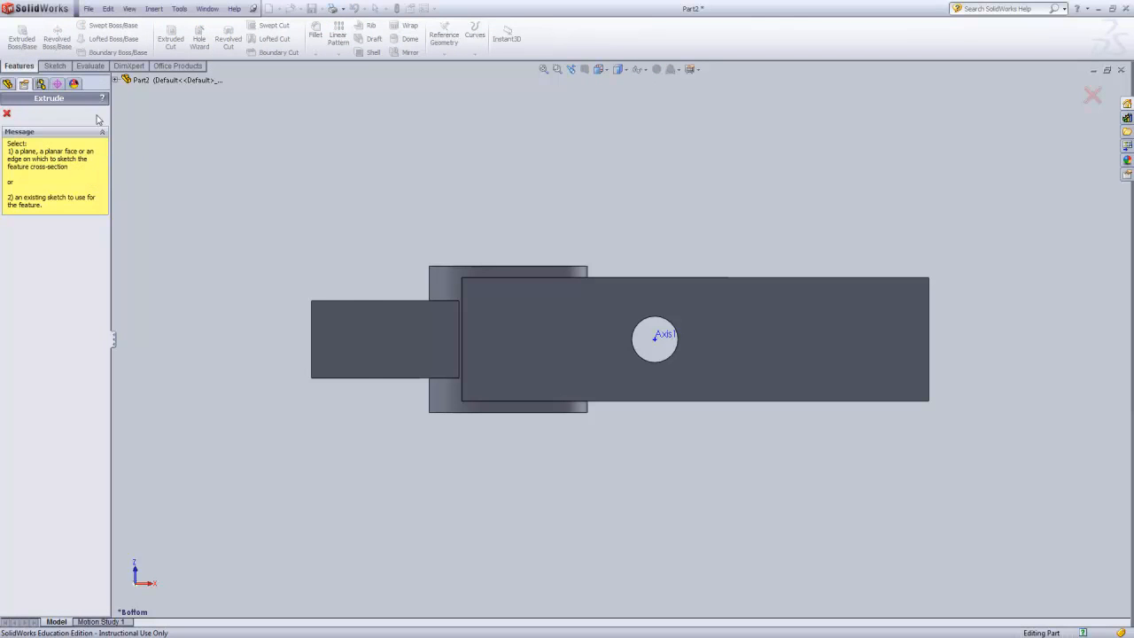
{"action": "left_click", "coordinate": [732, 318]}
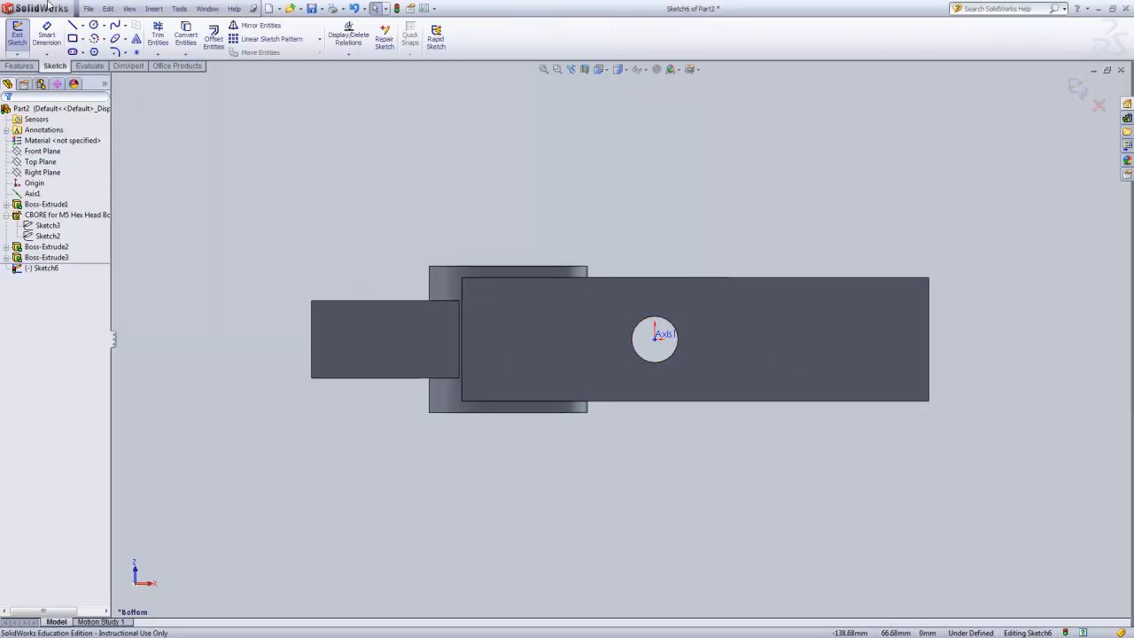
Sketch a closed four-line profile with one vertical and one sloped side, about 54 mm long on the base's upper long edge.
{"action": "left_click", "coordinate": [73, 25]}
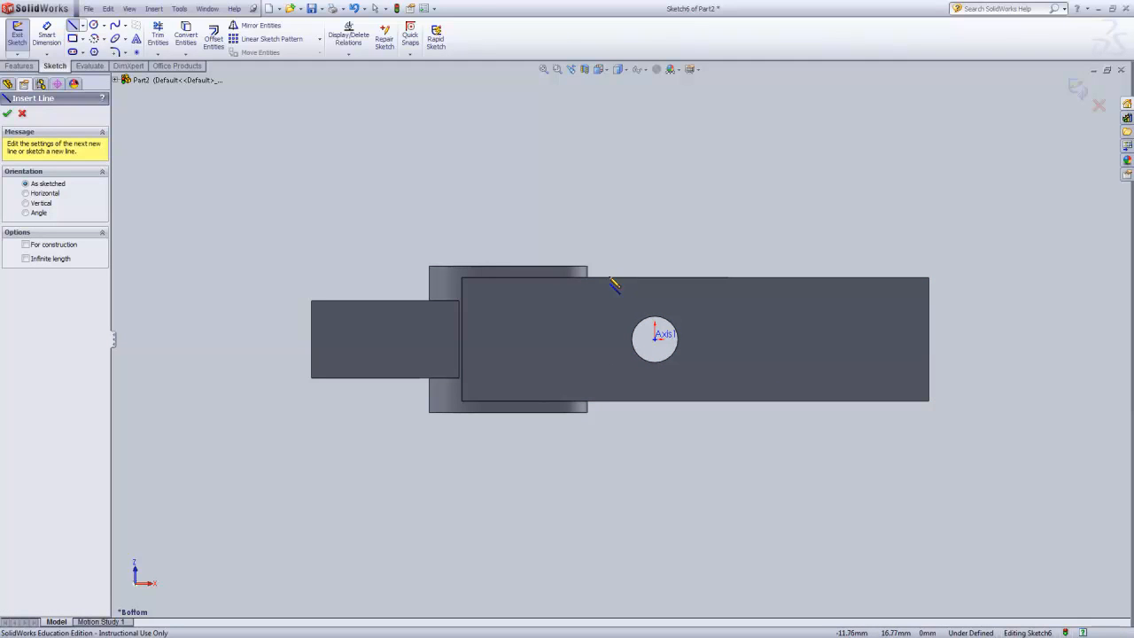
{"action": "left_click", "coordinate": [607, 277]}
{"action": "left_click", "coordinate": [608, 197]}
{"action": "left_click", "coordinate": [742, 196]}
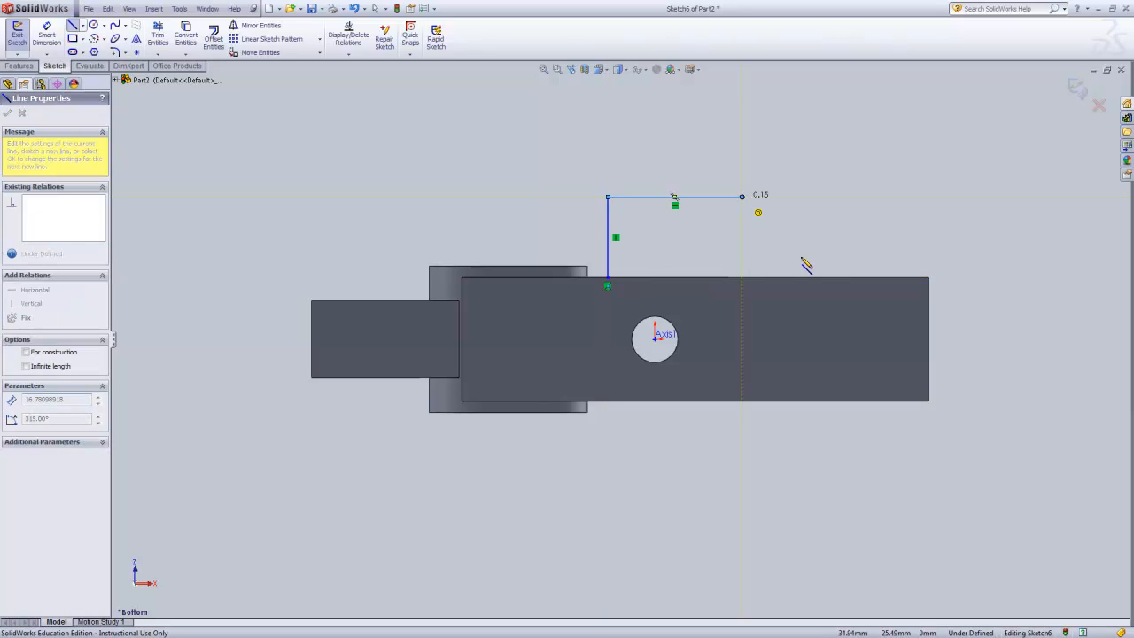
{"action": "left_click", "coordinate": [816, 278]}
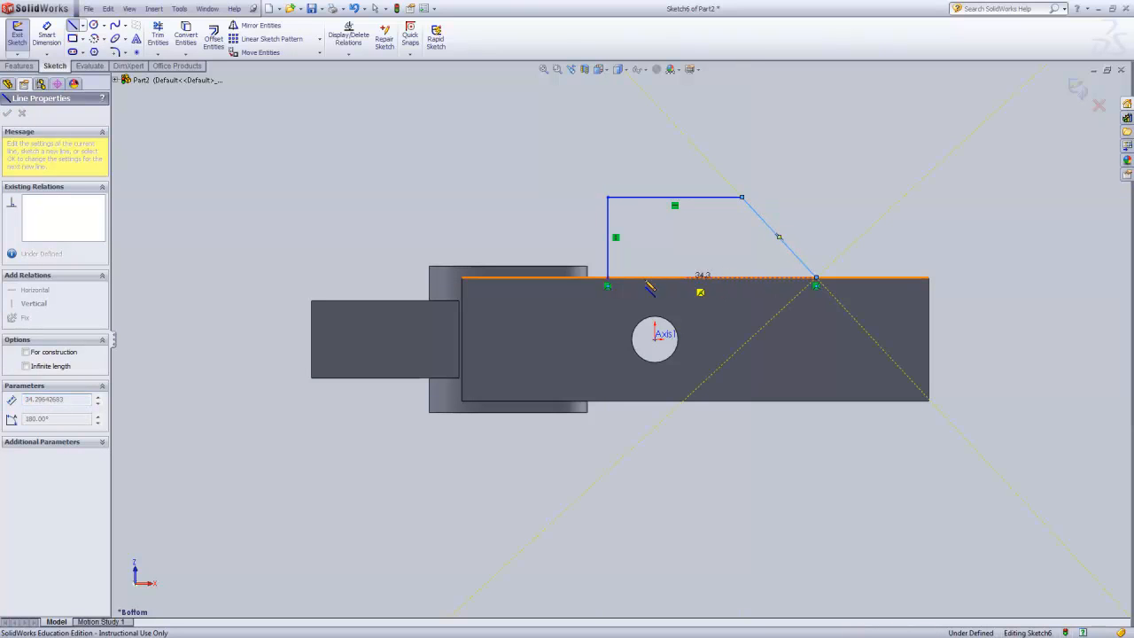
{"action": "left_click", "coordinate": [607, 279]}
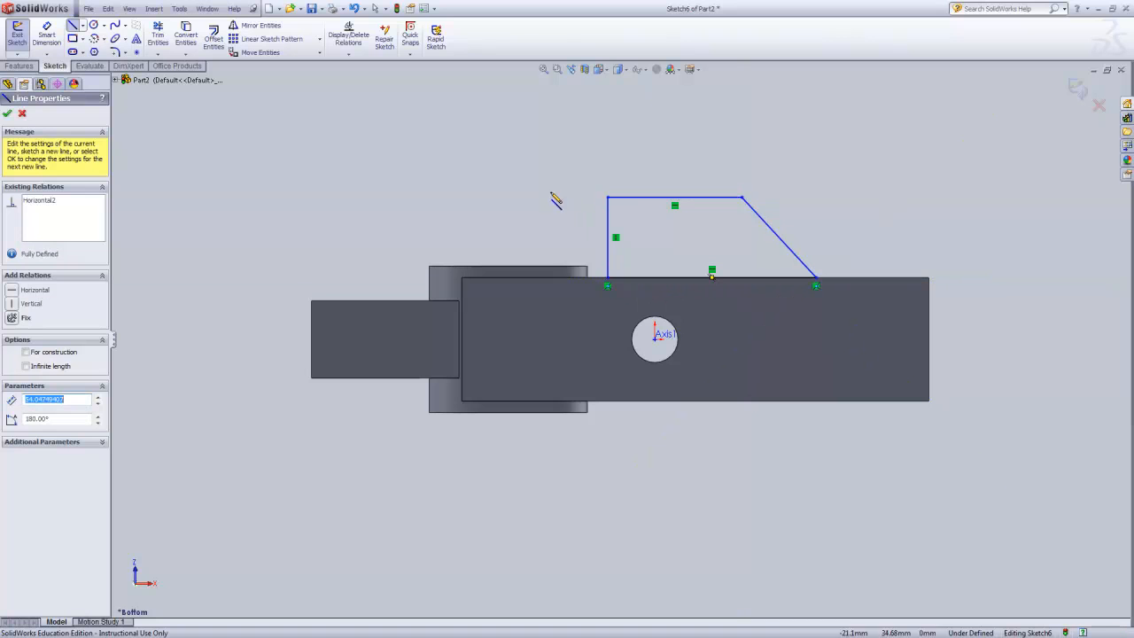
Sketch a circle about 10.5 mm in diameter inside the four-sided profile.
{"action": "left_click", "coordinate": [94, 26]}
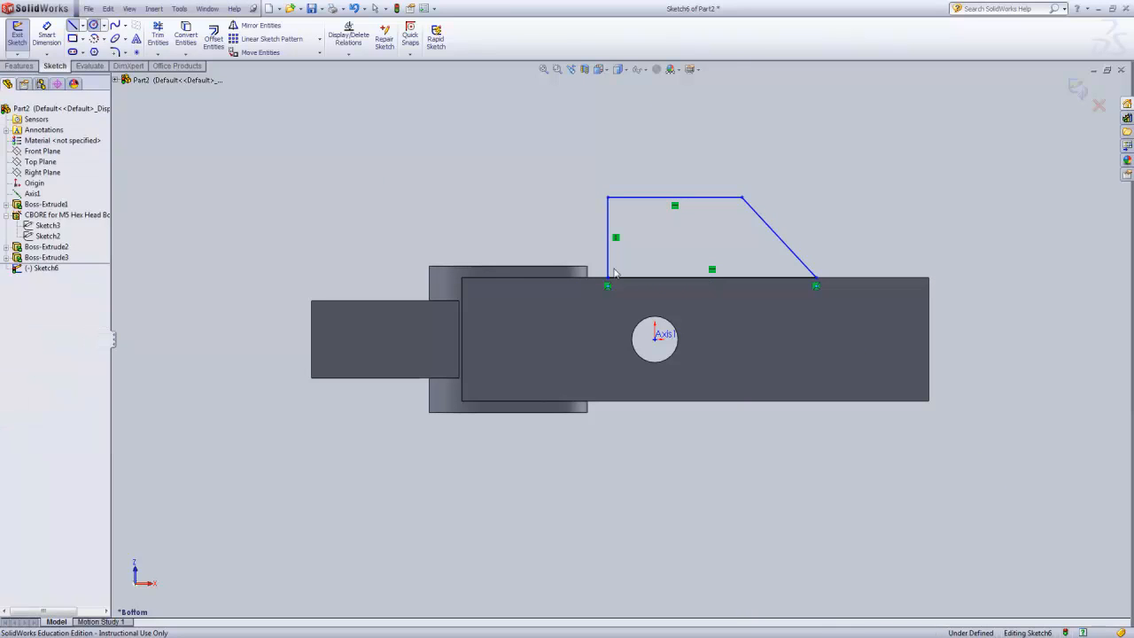
{"action": "left_click_drag", "start_coordinate": [682, 238], "coordinate": [697, 255]}
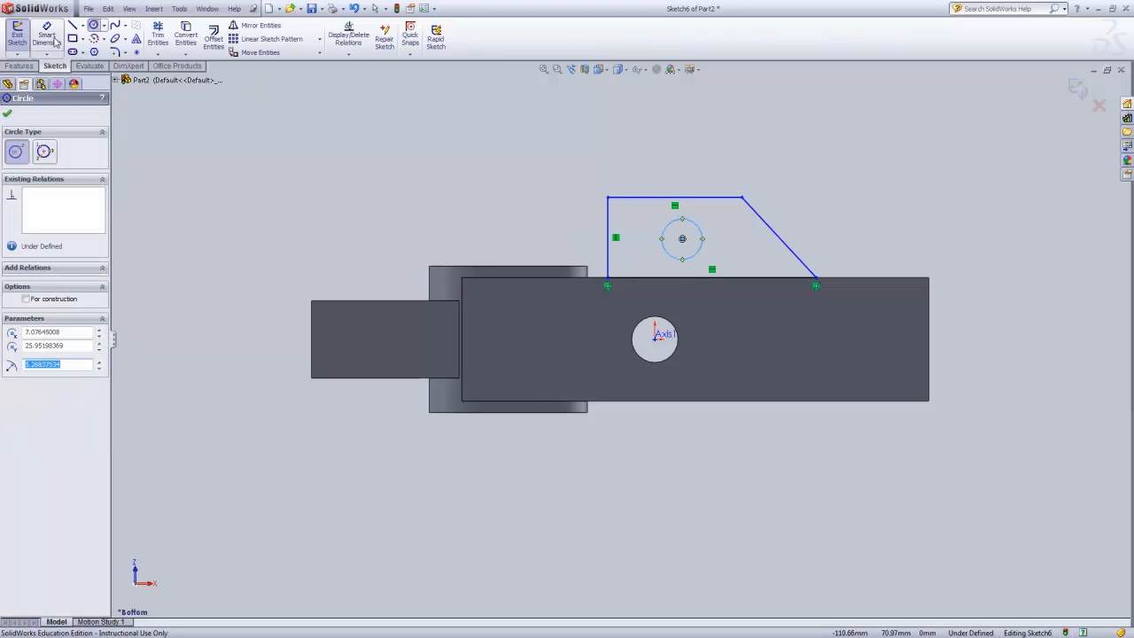
{"action": "mouse_move", "coordinate": [168, 196]}
{"action": "left_mouse_down"}
{"action": "mouse_move", "coordinate": [178, 173]}
{"action": "mouse_move", "coordinate": [244, 184]}
{"action": "left_mouse_up"}
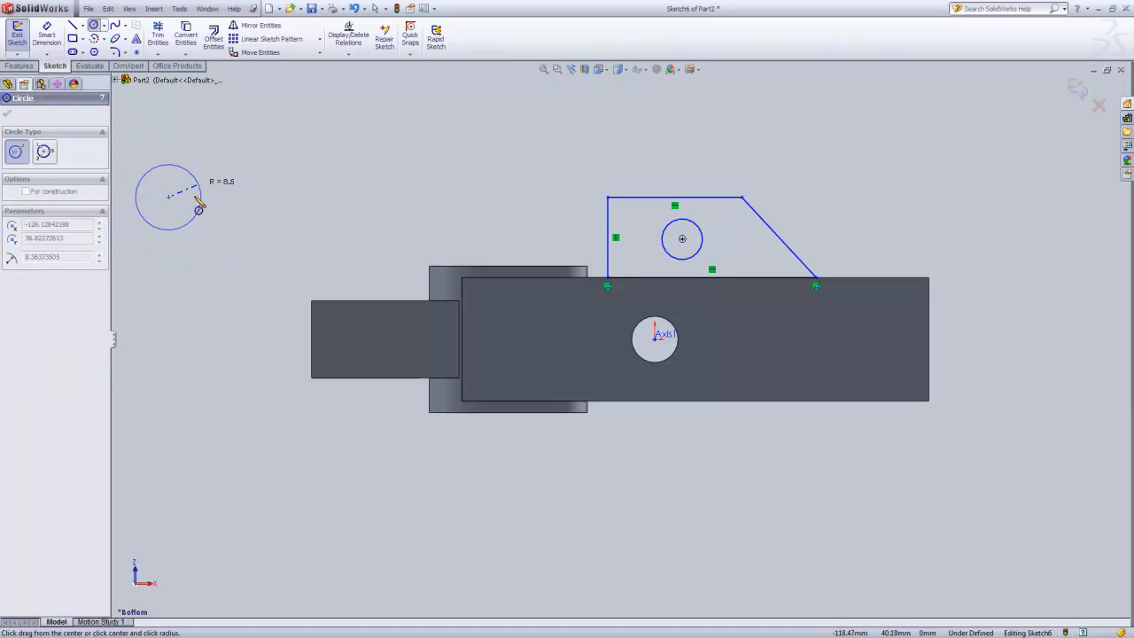
{"action": "key", "text": "Escape"}
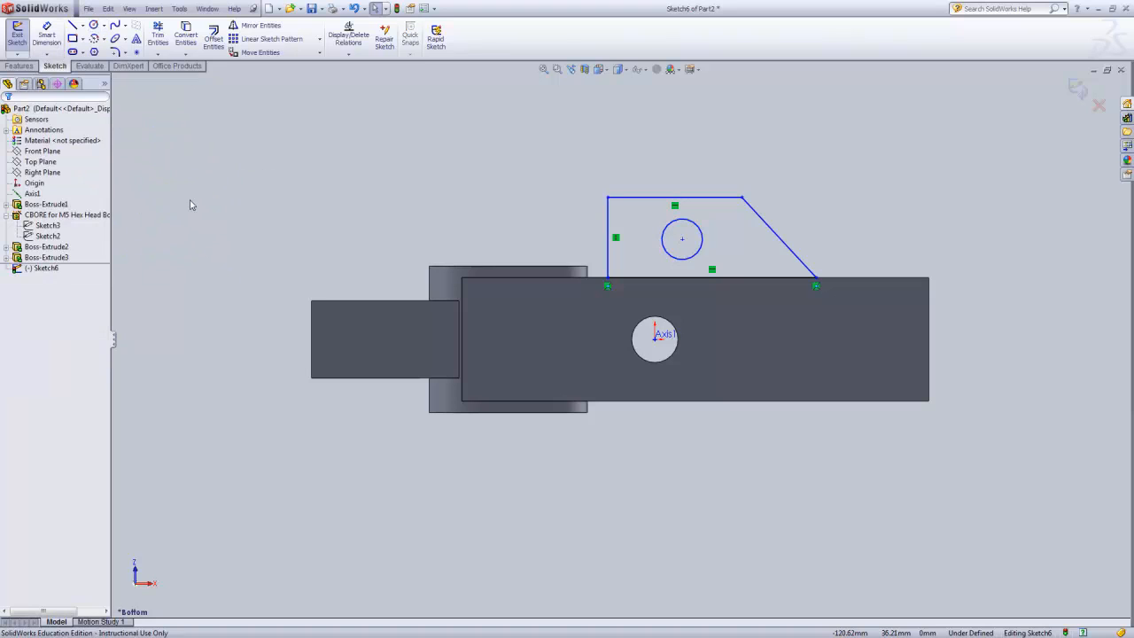
Dimension the circle's diameter as 6 mm, placed outside the profile beyond the sloped line.
{"action": "left_click", "coordinate": [49, 37]}
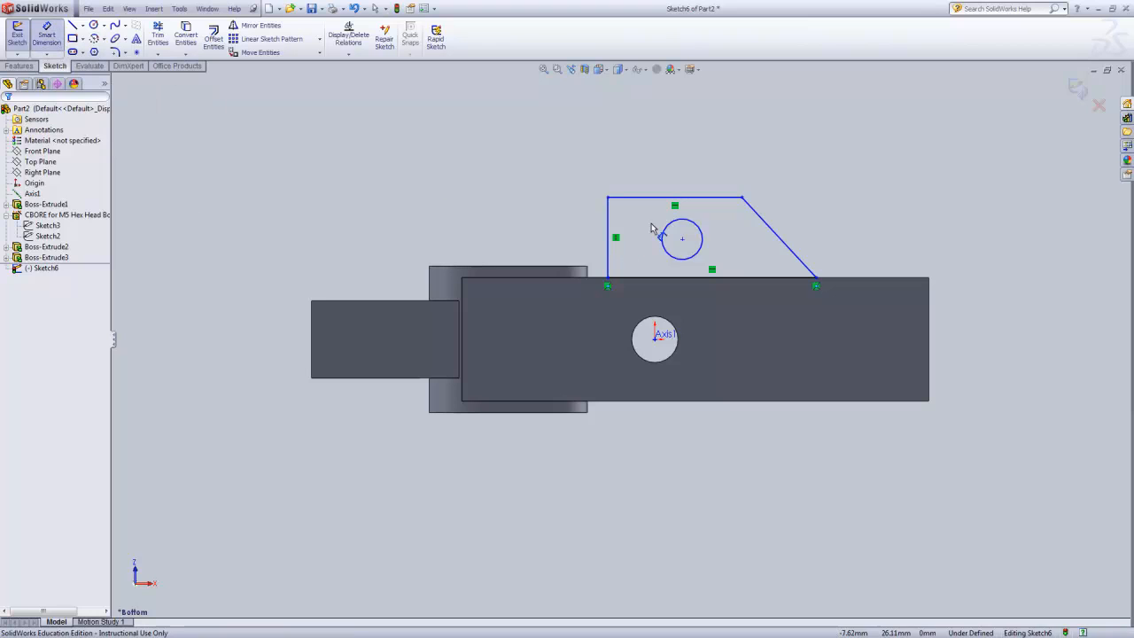
{"action": "left_click", "coordinate": [695, 226]}
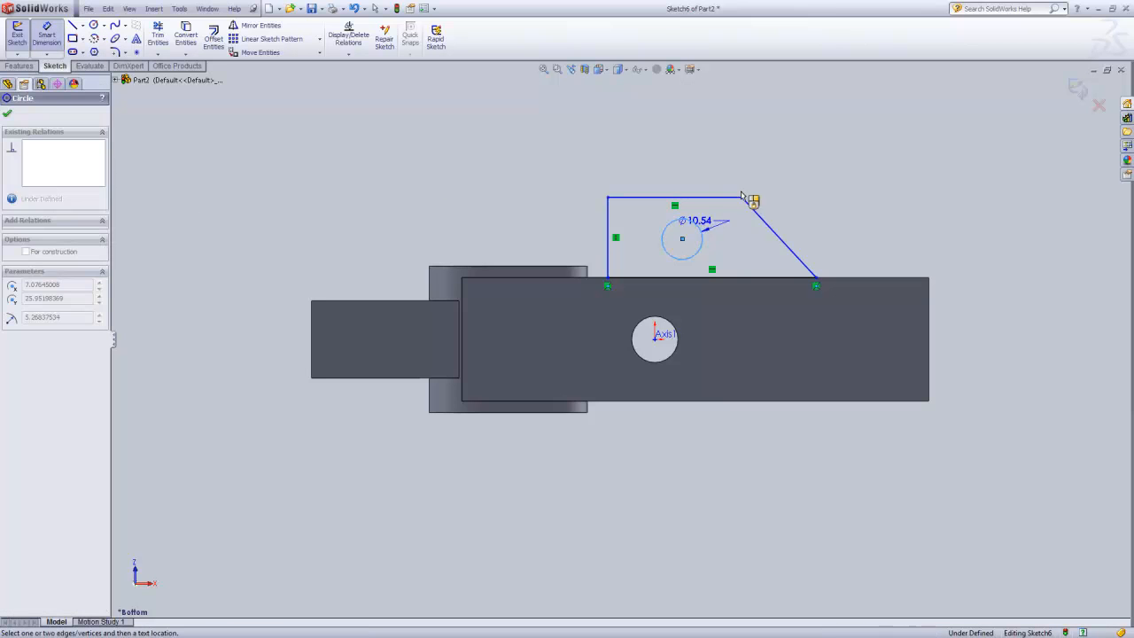
{"action": "left_click", "coordinate": [834, 204]}
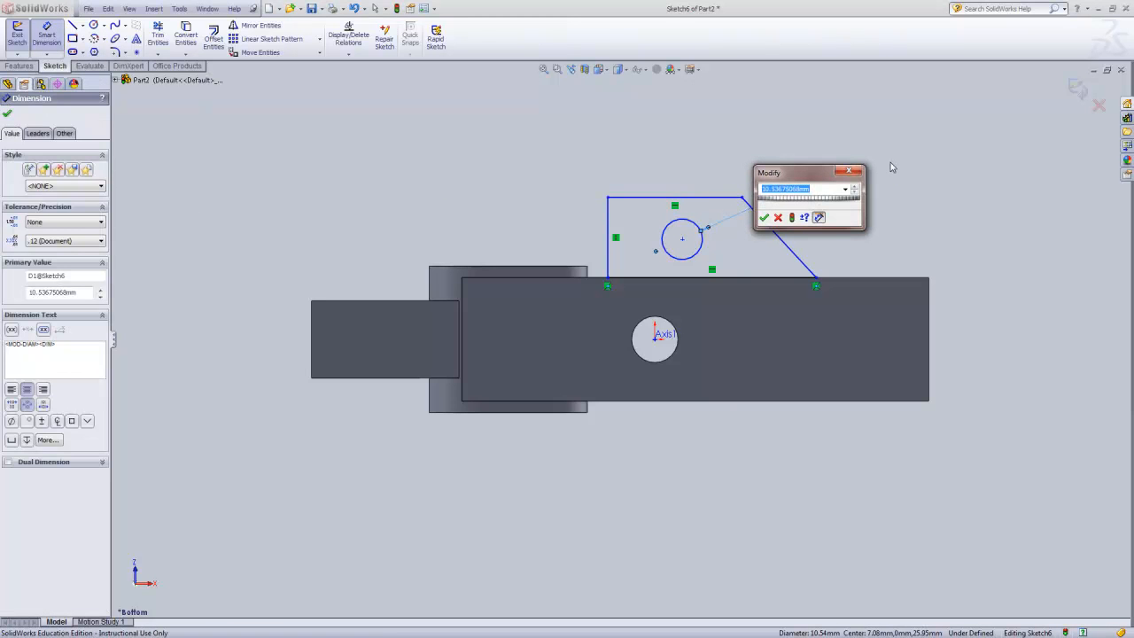
{"action": "type", "text": "6"}
{"action": "key", "text": "Return"}
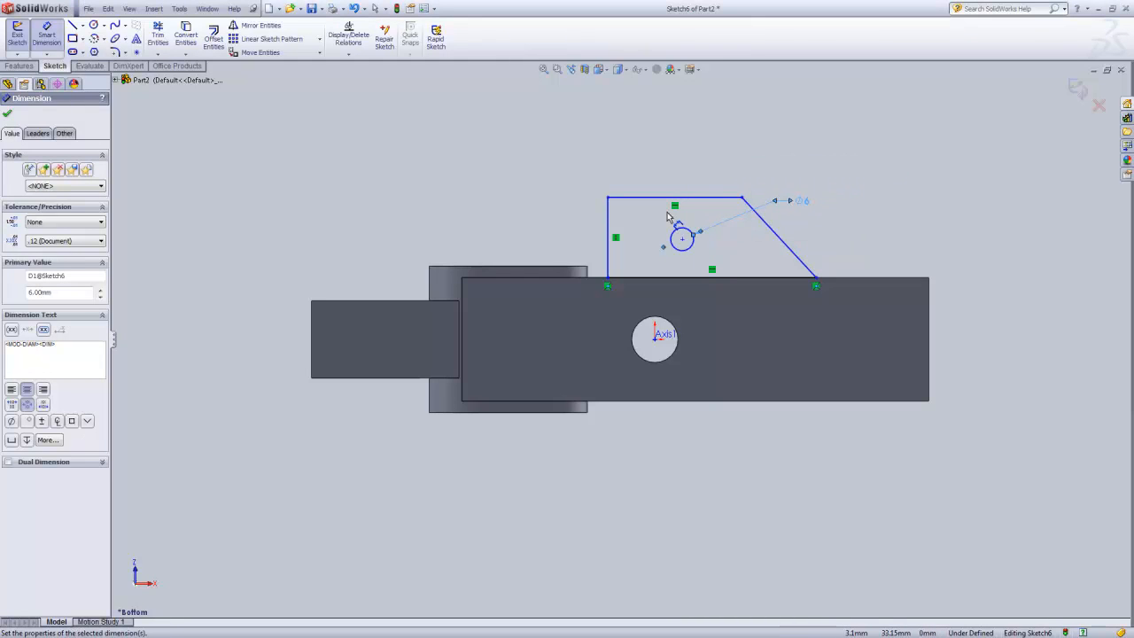
Dimension the height of the four-sided profile's vertical line as 16 mm.
{"action": "left_click", "coordinate": [608, 224]}
{"action": "left_click", "coordinate": [573, 232]}
{"action": "type", "text": "16"}
{"action": "key", "text": "Return"}
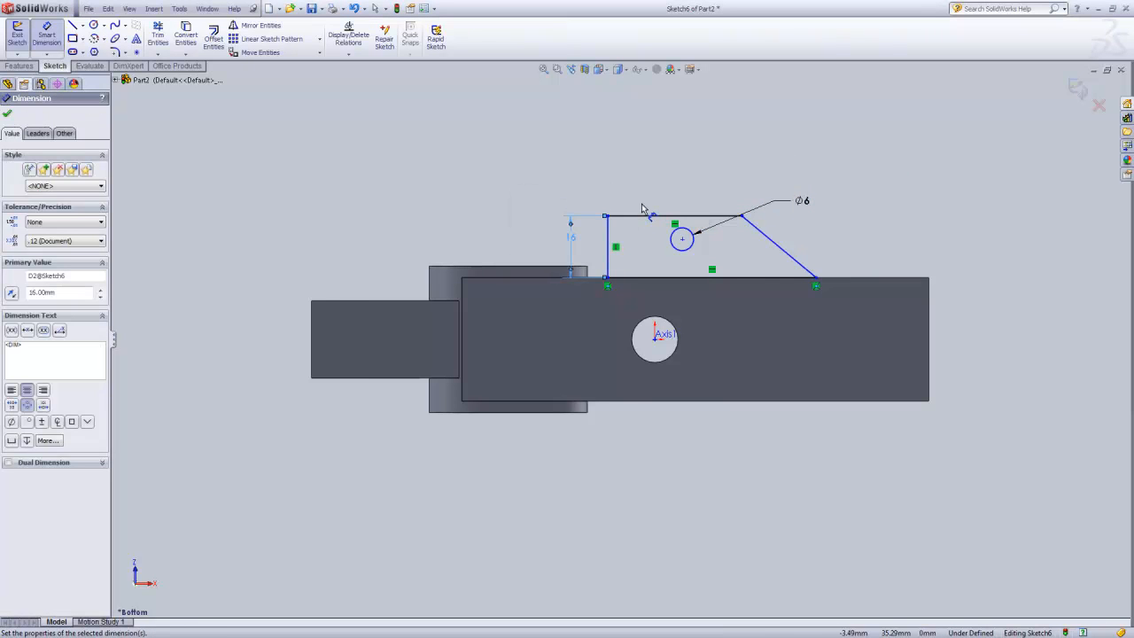
Dimension the horizontal distance from the profile's vertical line to the upper end of the sloped line as 26 mm.
{"action": "left_click", "coordinate": [612, 240]}
{"action": "left_click", "coordinate": [740, 216]}
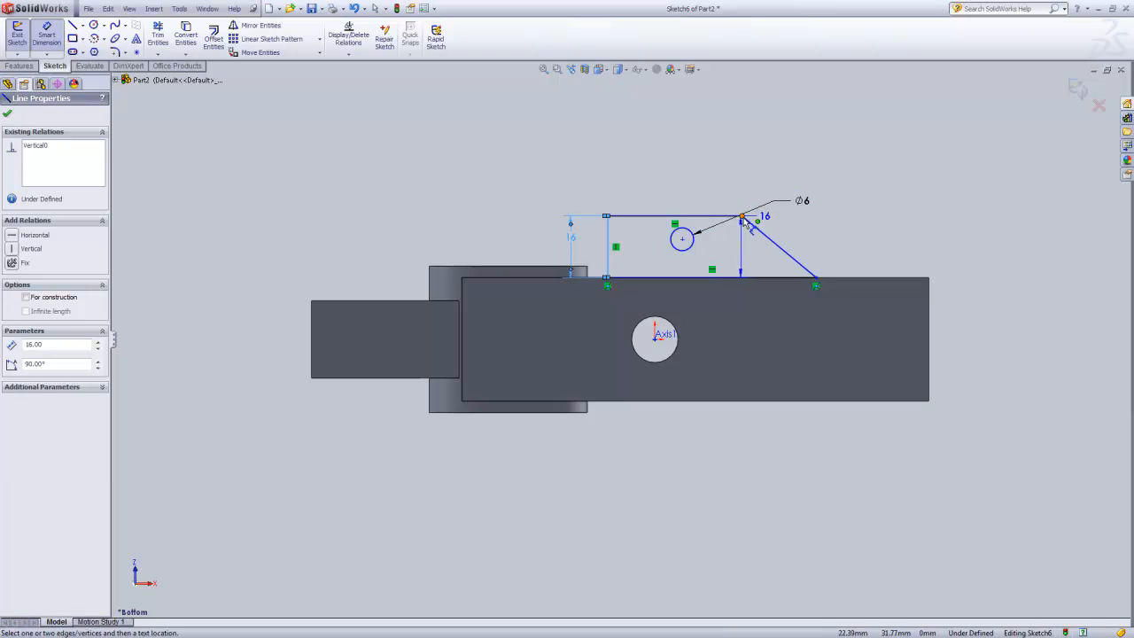
{"action": "left_click", "coordinate": [678, 164]}
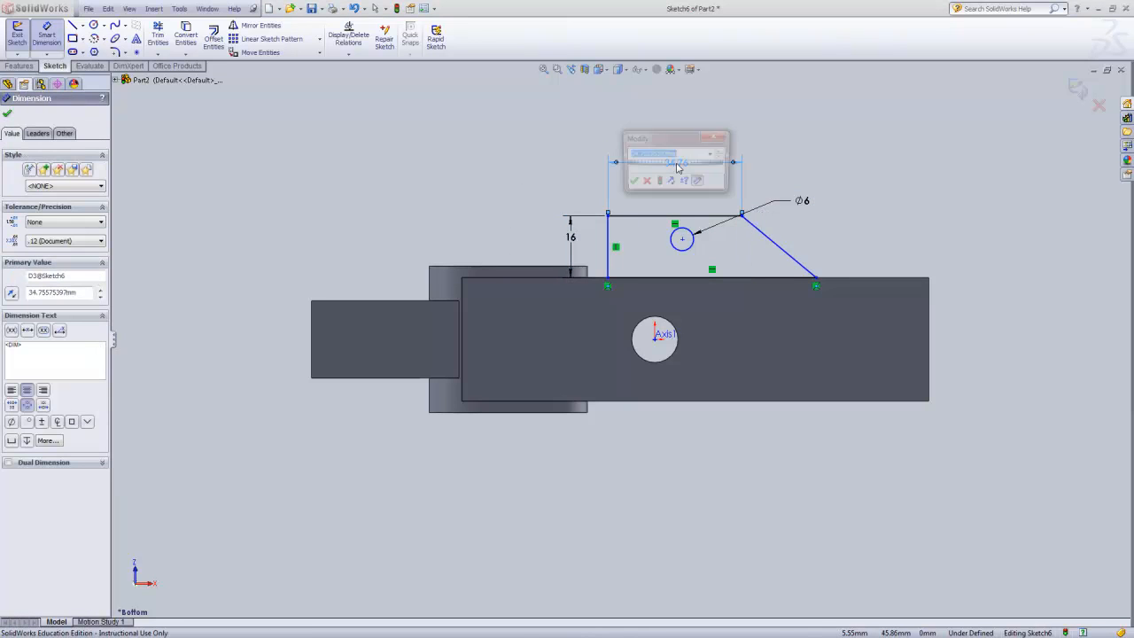
{"action": "type", "text": "26"}
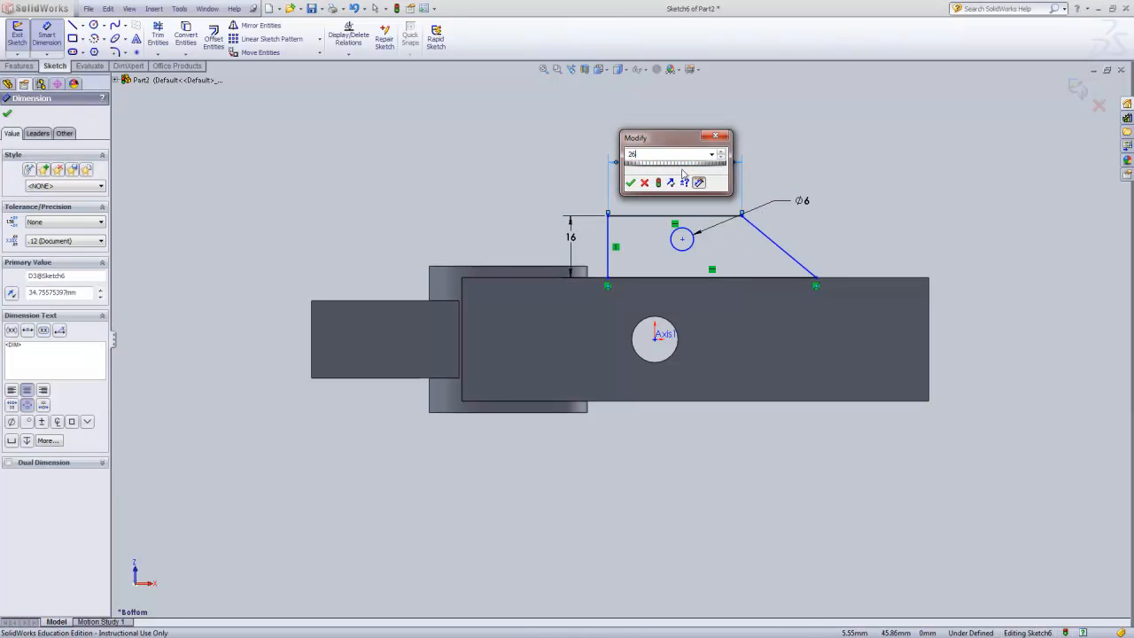
{"action": "key", "text": "Return"}
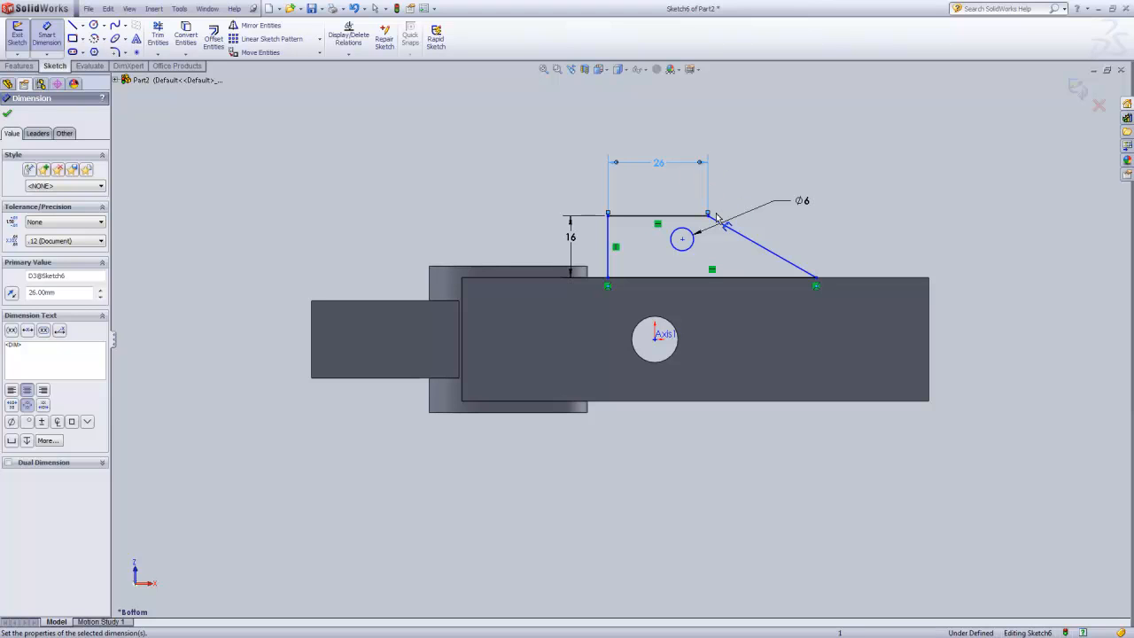
Dimension the horizontal distance between the sloped line's two endpoints as 16 mm, placed above the profile.
{"action": "left_click", "coordinate": [708, 215]}
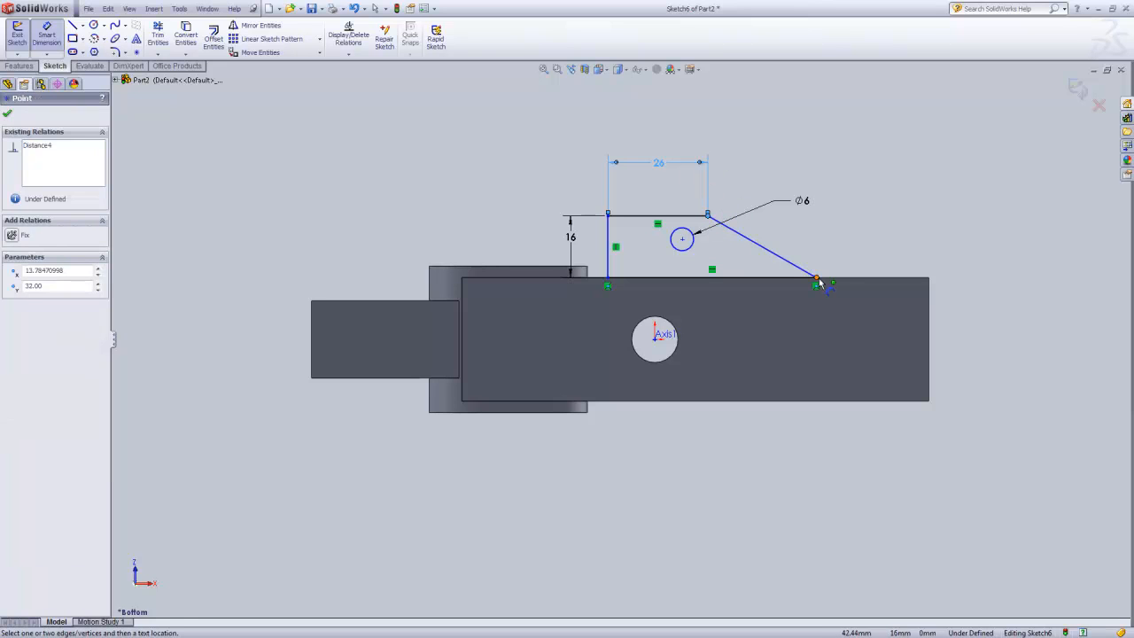
{"action": "left_click", "coordinate": [816, 285]}
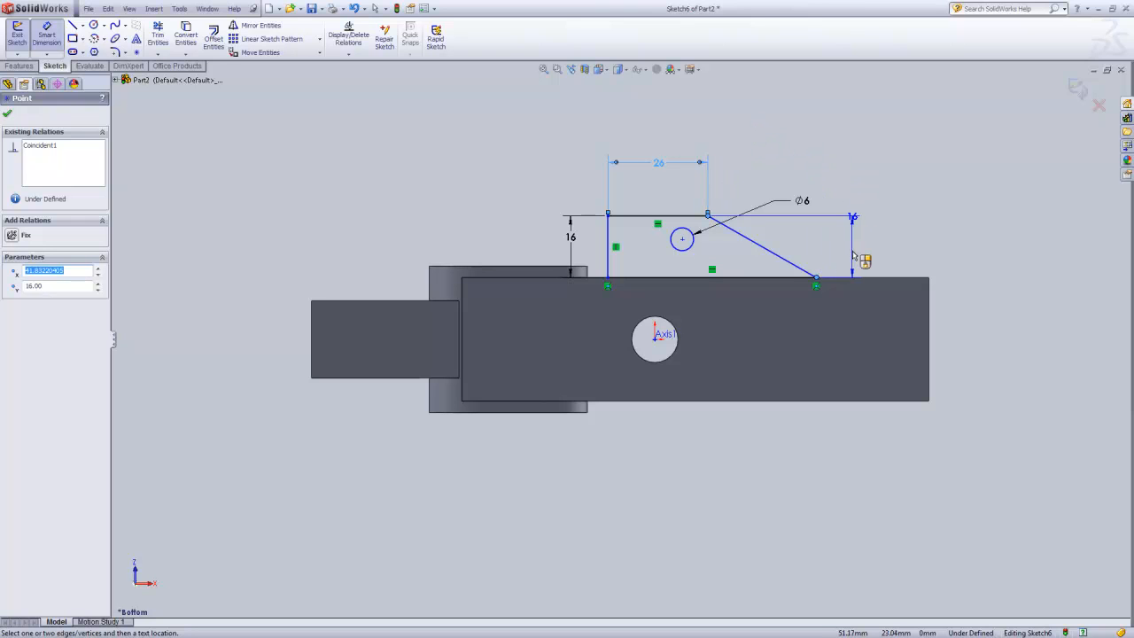
{"action": "left_click", "coordinate": [771, 163]}
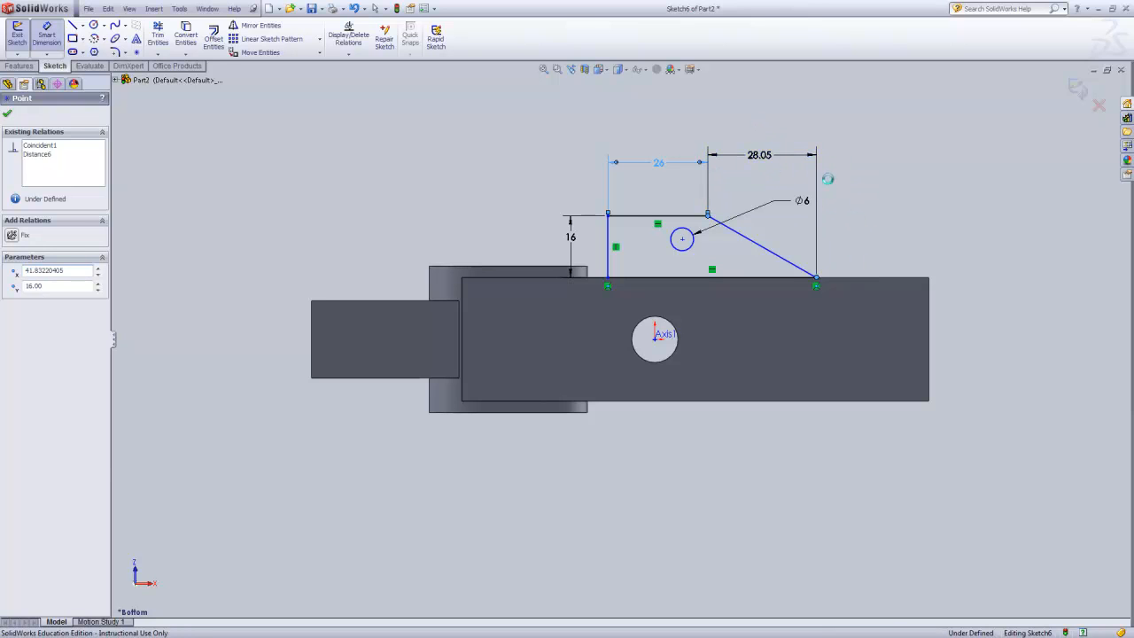
{"action": "type", "text": "16"}
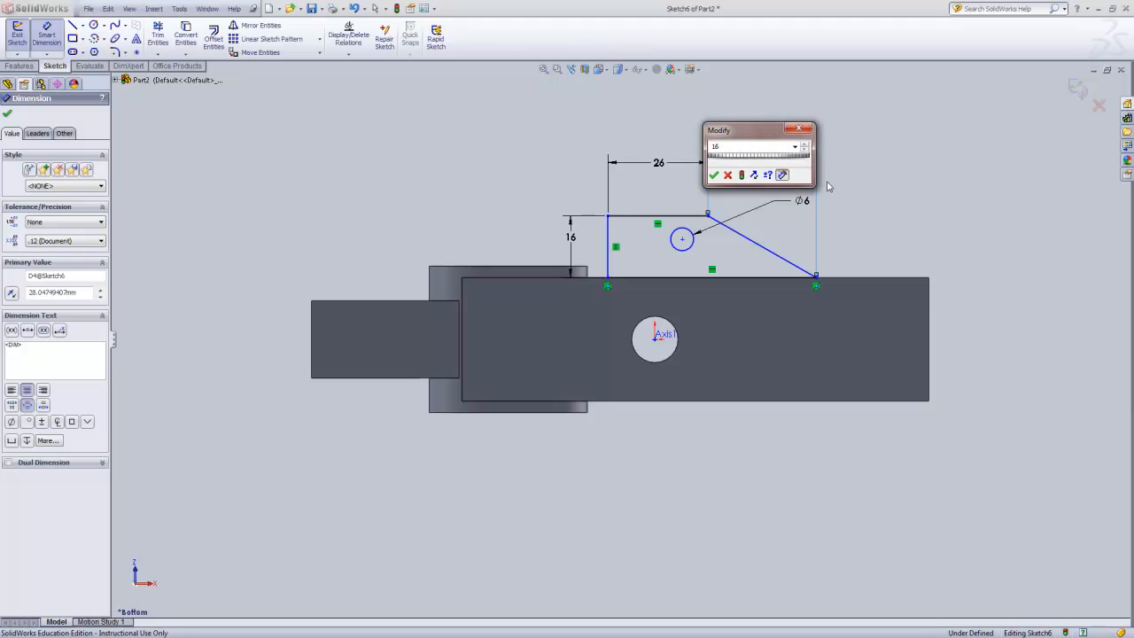
{"action": "key", "text": "Return"}
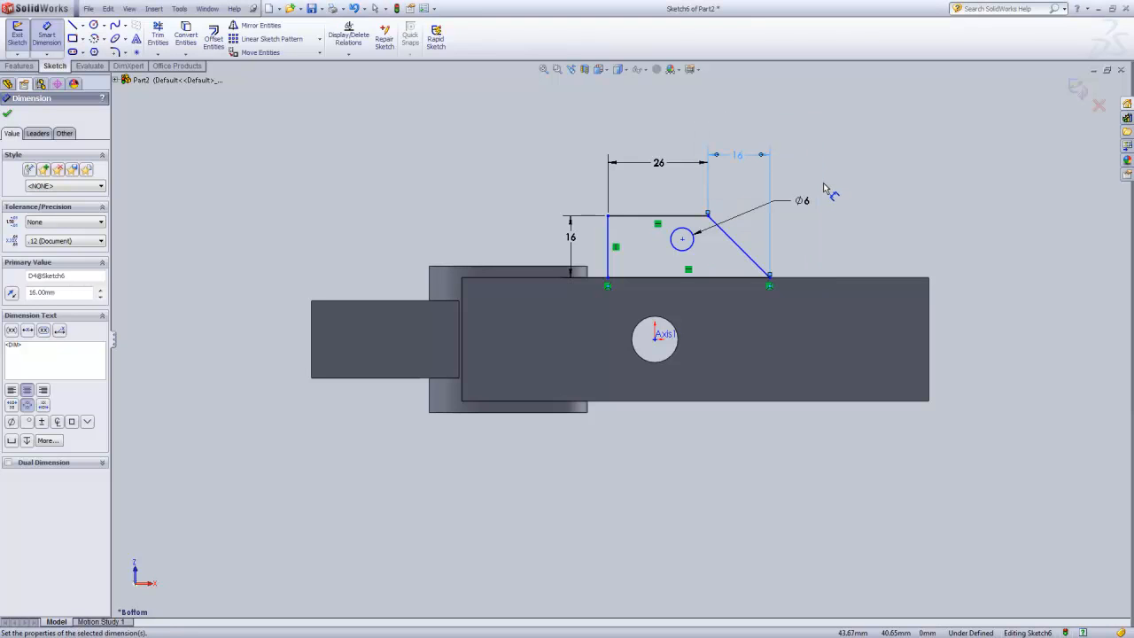
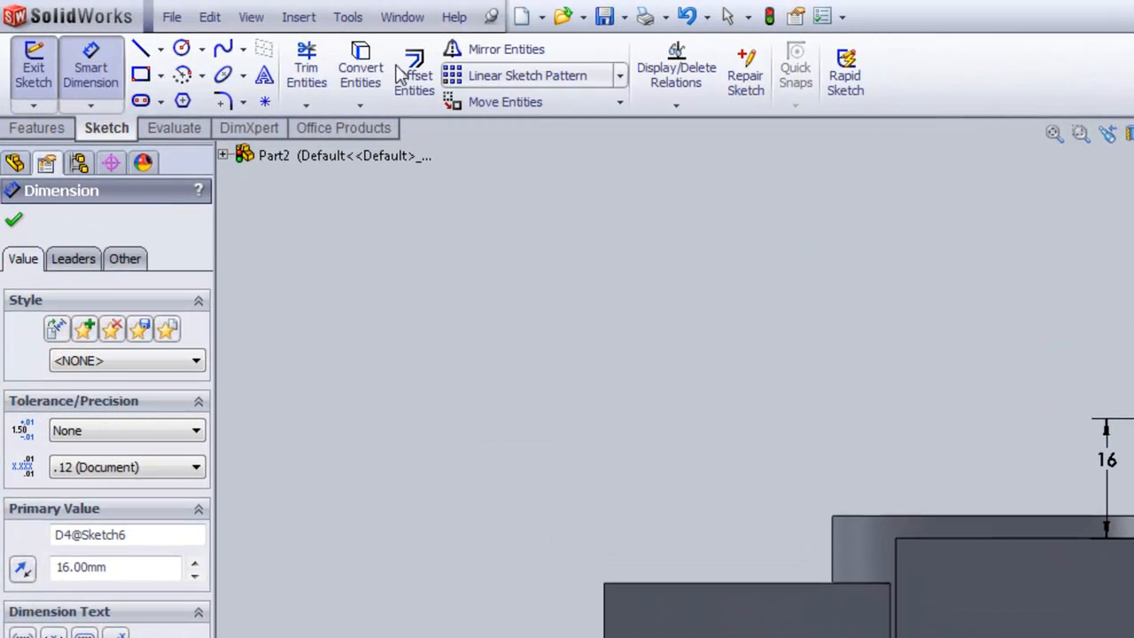
Show the temporary axes and dimension the distance from the tube's axis to the profile's vertical line as 26 mm.
{"action": "left_click", "coordinate": [250, 19]}
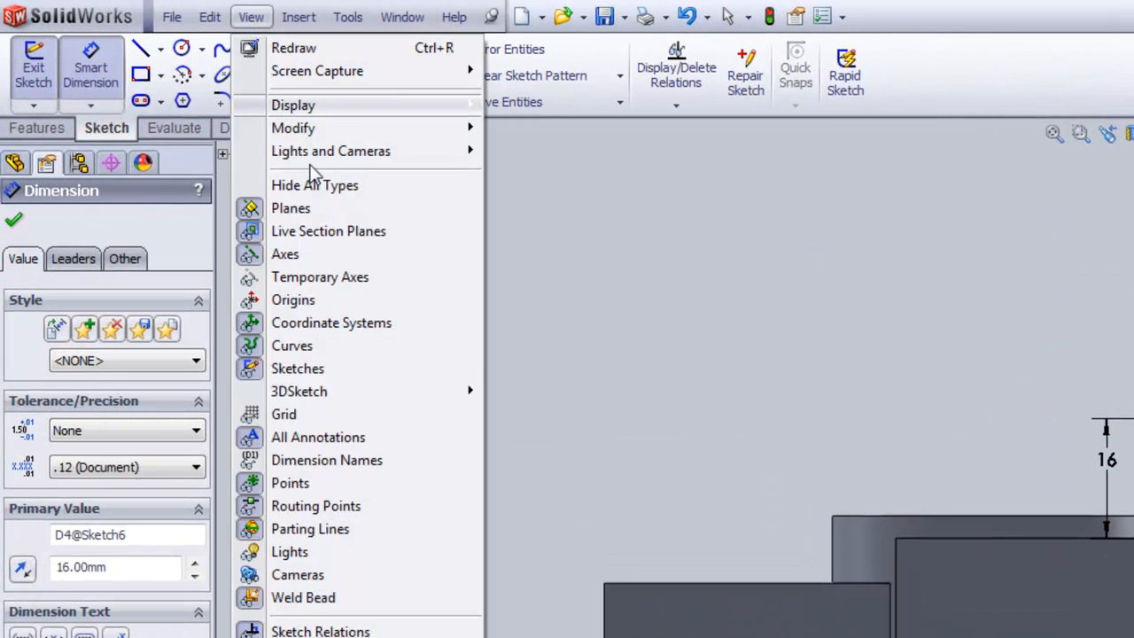
{"action": "left_click", "coordinate": [325, 277]}
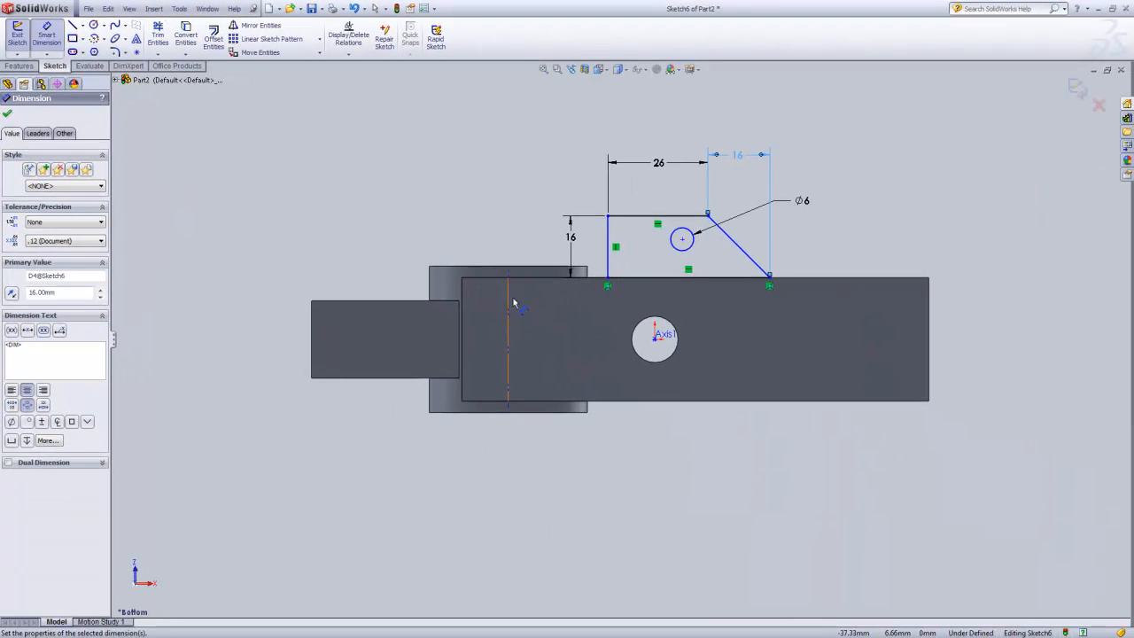
{"action": "left_click", "coordinate": [508, 274]}
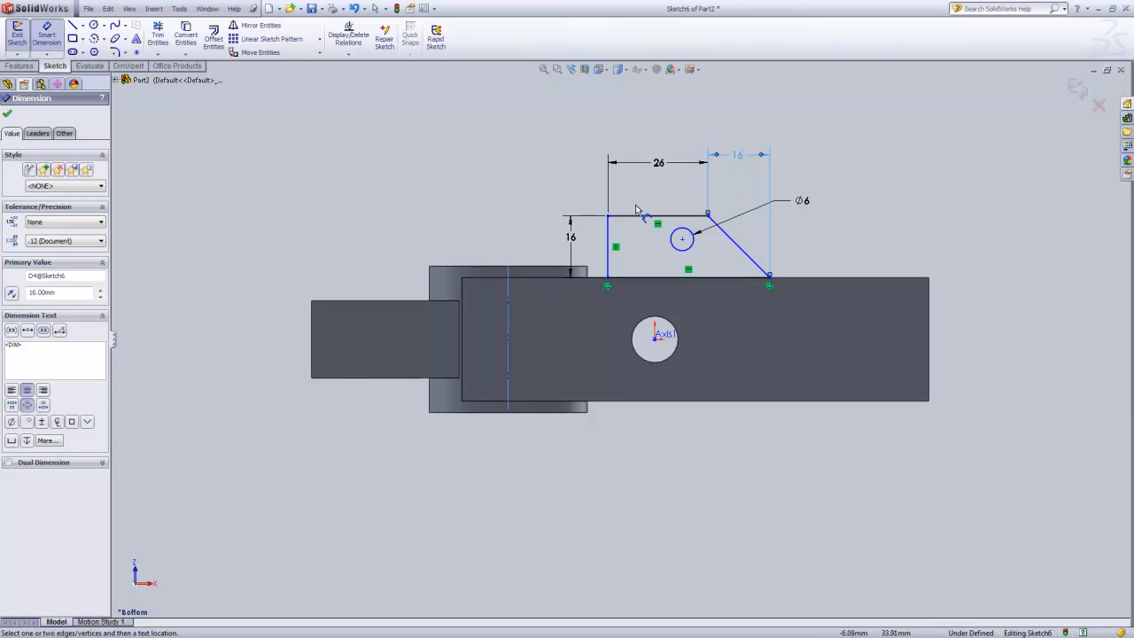
{"action": "left_click", "coordinate": [609, 235]}
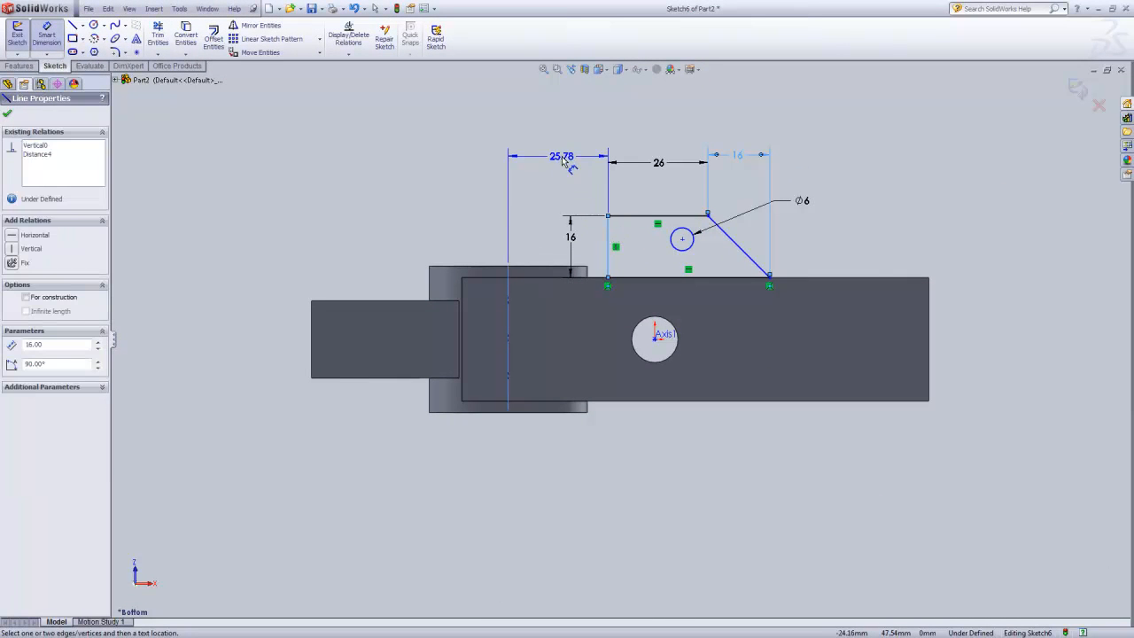
{"action": "left_click", "coordinate": [563, 160]}
{"action": "type", "text": "26"}
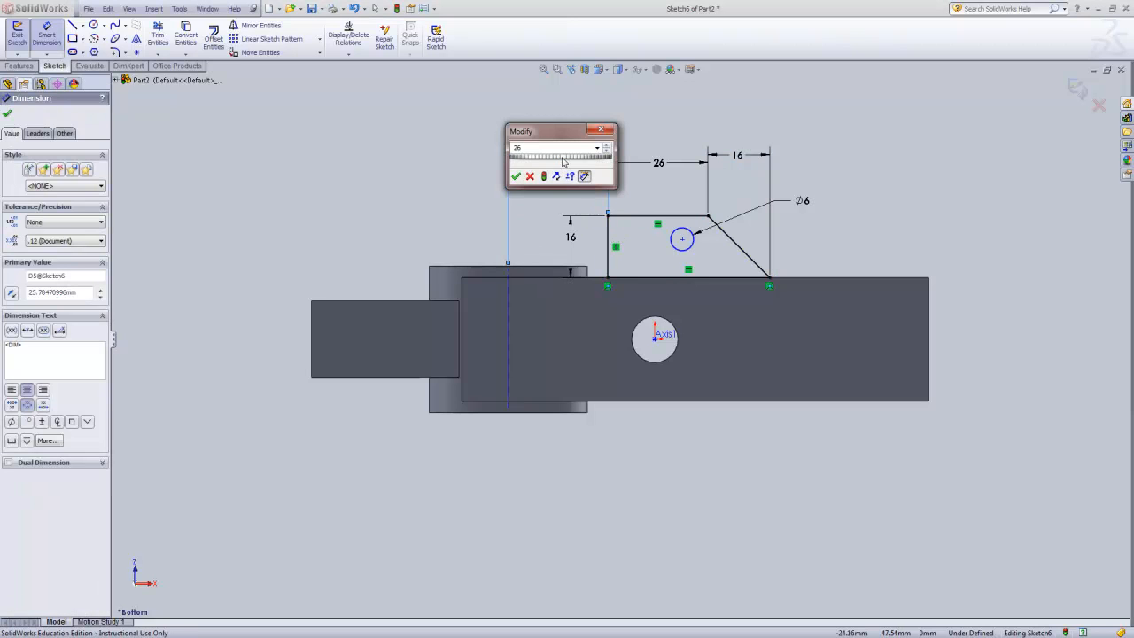
{"action": "key", "text": "Return"}
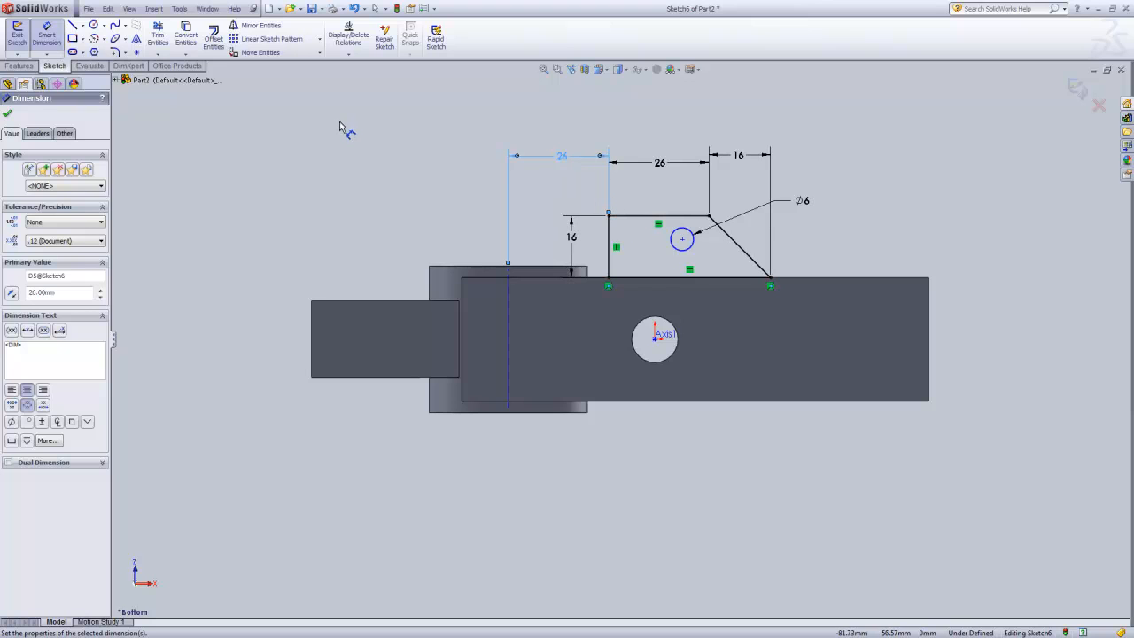
Dimension the vertical distance between the small circle's center and the origin as 24 mm, then leave the dimension tool.
{"action": "left_click", "coordinate": [682, 238]}
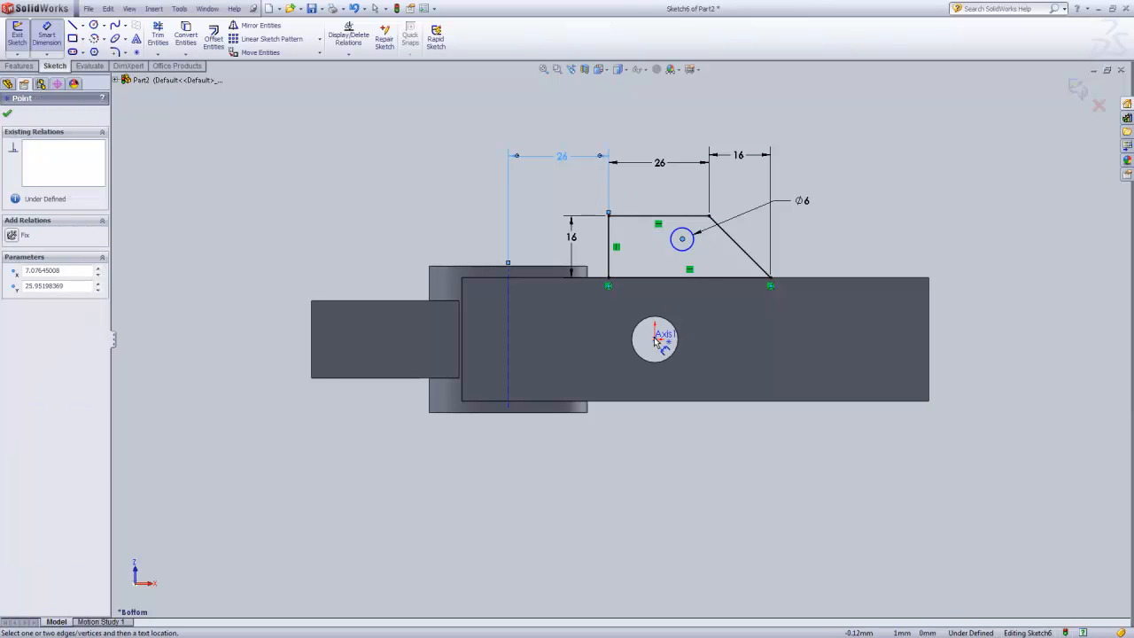
{"action": "left_click", "coordinate": [657, 338]}
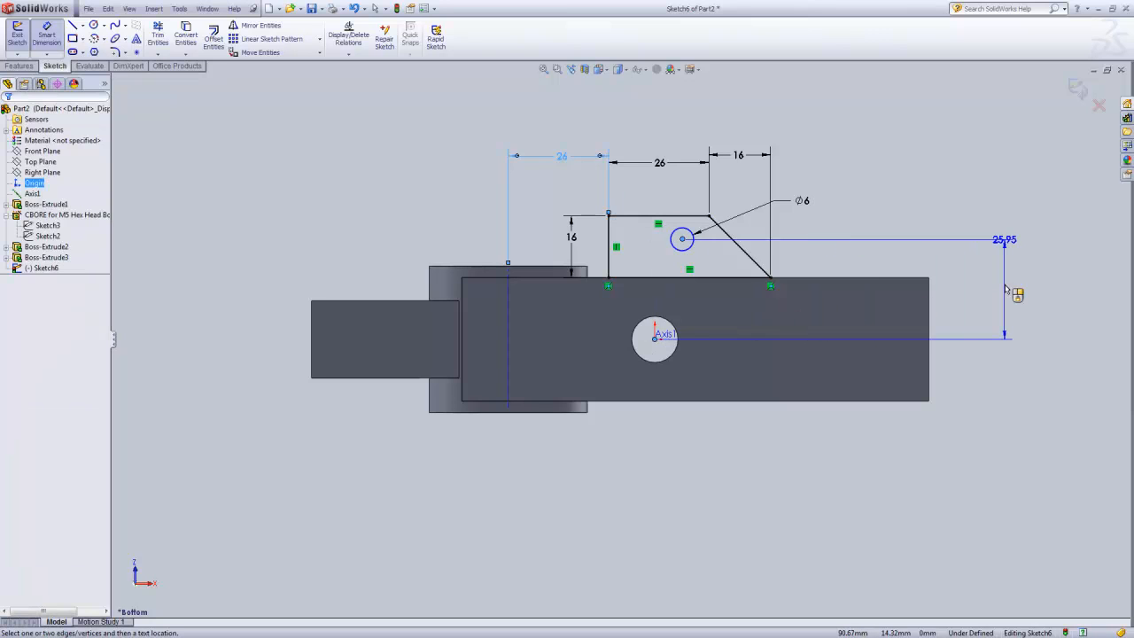
{"action": "left_click", "coordinate": [1005, 288]}
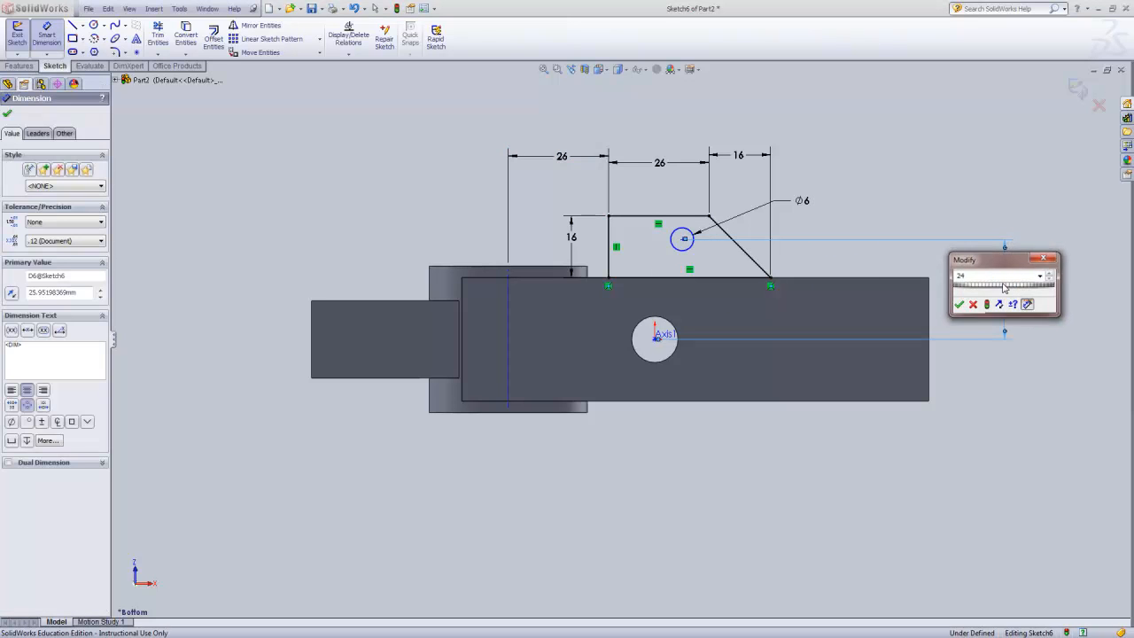
{"action": "key", "text": "Return"}
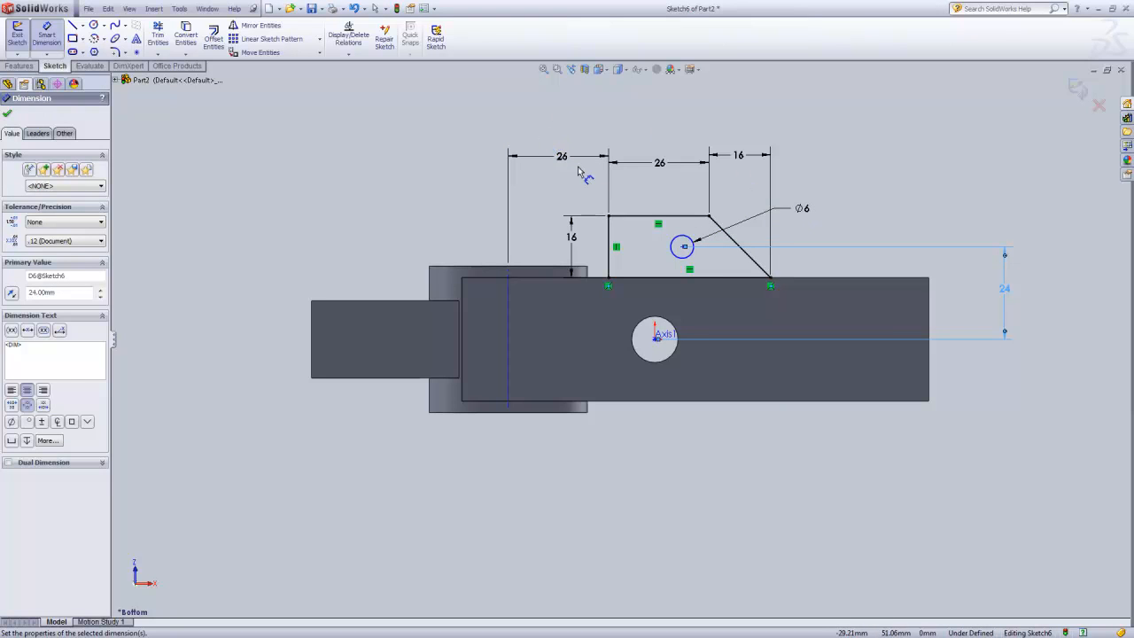
{"action": "key", "text": "Escape"}
{"action": "key", "text": "Escape"}
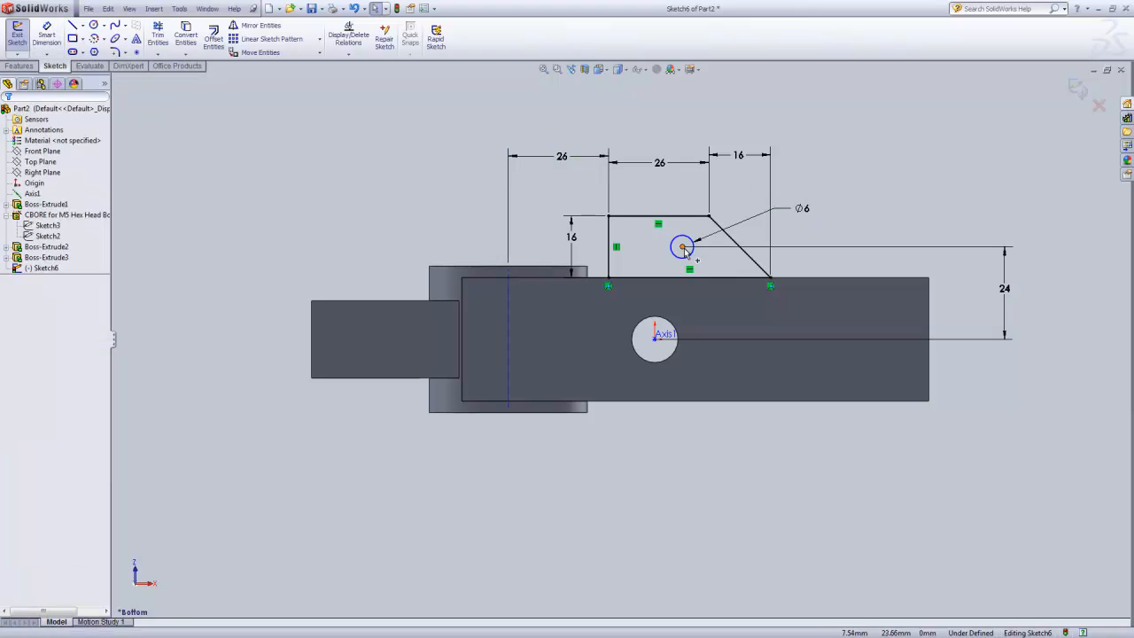
Add a Vertical relation between the small circle's center and the origin.
{"action": "left_click", "coordinate": [683, 246]}
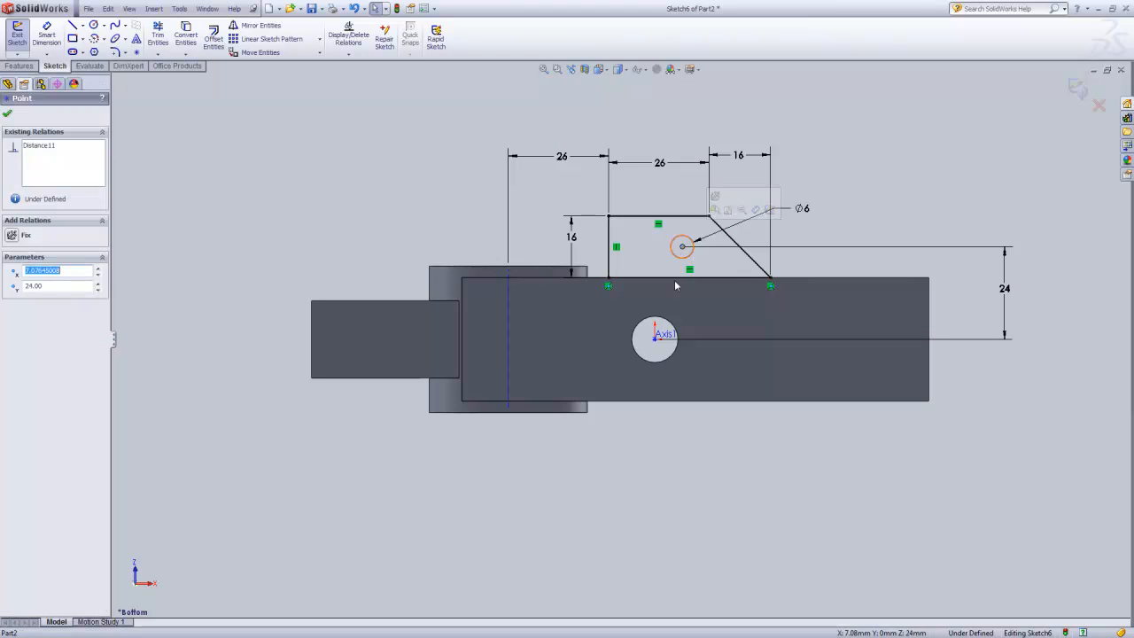
{"action": "left_click", "coordinate": [656, 338], "text": "ctrl"}
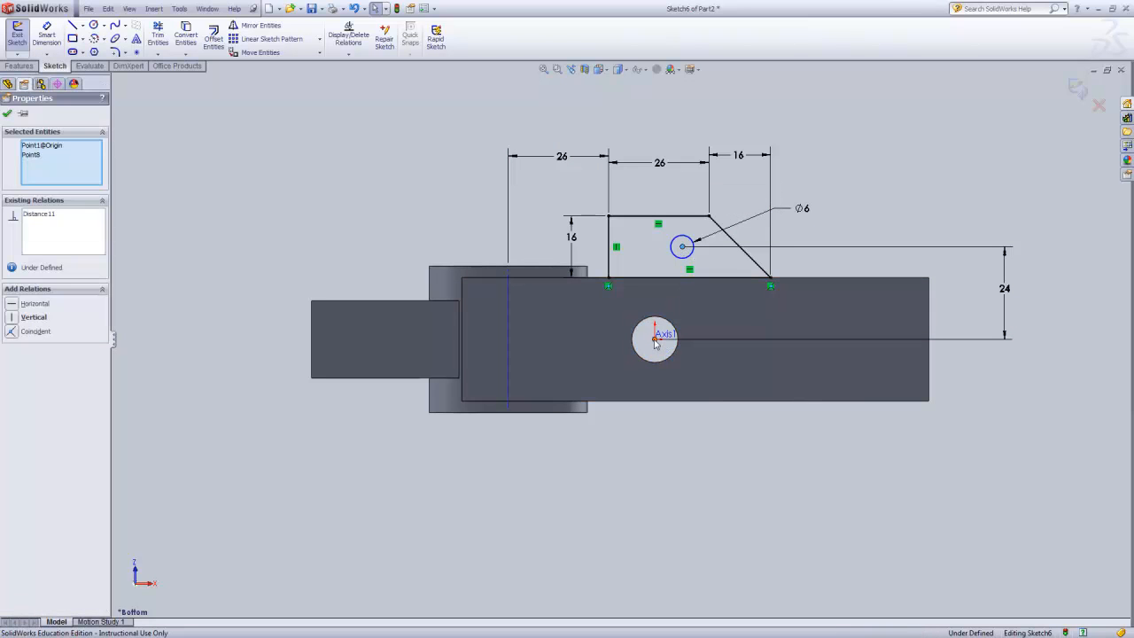
{"action": "left_click", "coordinate": [14, 317]}
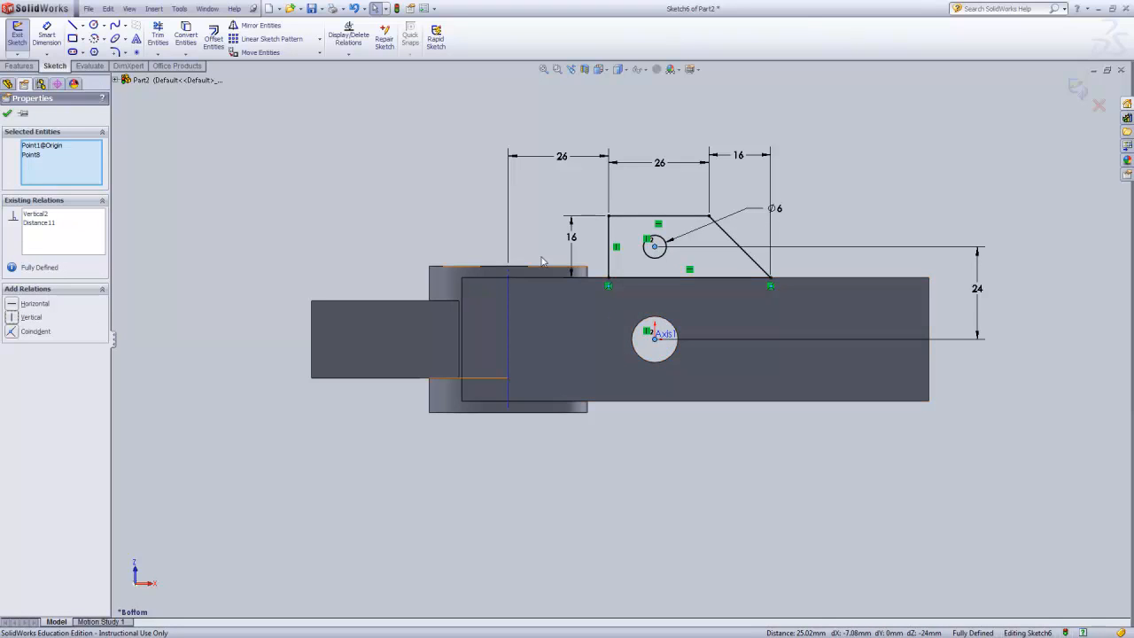
{"action": "left_click", "coordinate": [721, 461]}
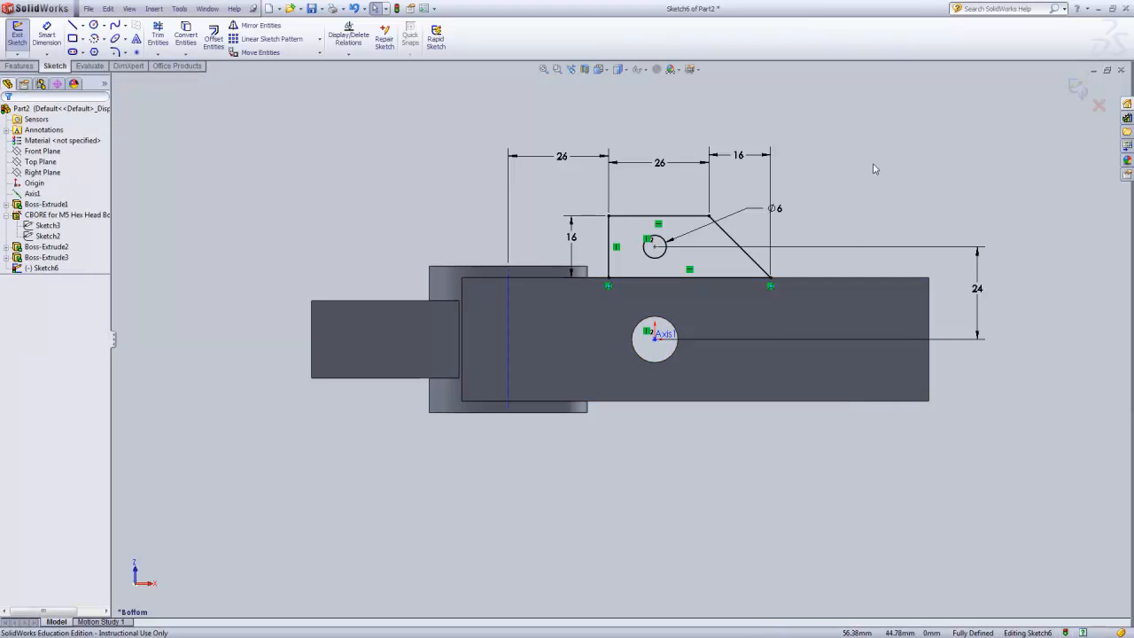
Finish the sketch and extrude the flange profile blind 16 mm in the reversed direction, merged with the base.
{"action": "left_click", "coordinate": [1082, 92]}
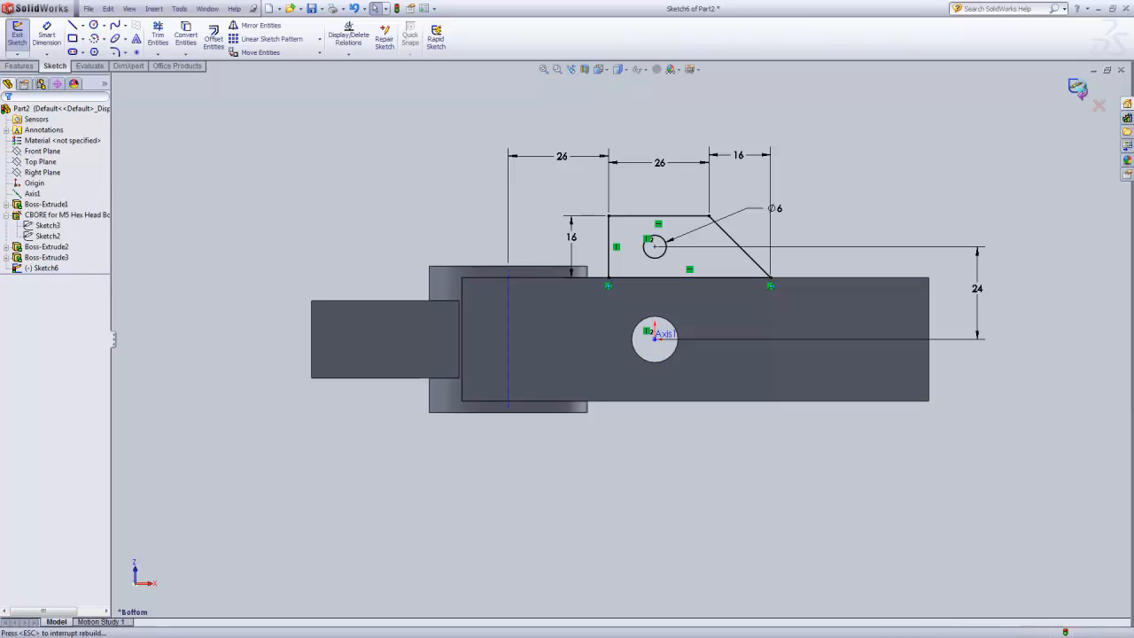
{"action": "middle_click_drag", "start_coordinate": [955, 168], "coordinate": [838, 240]}
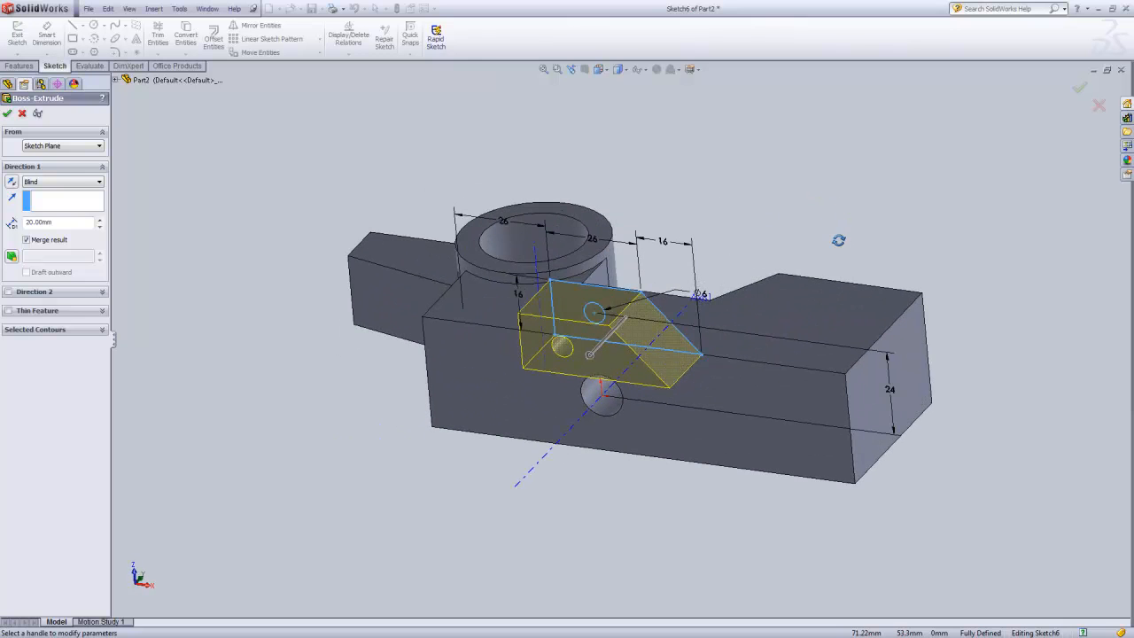
{"action": "left_click", "coordinate": [11, 183]}
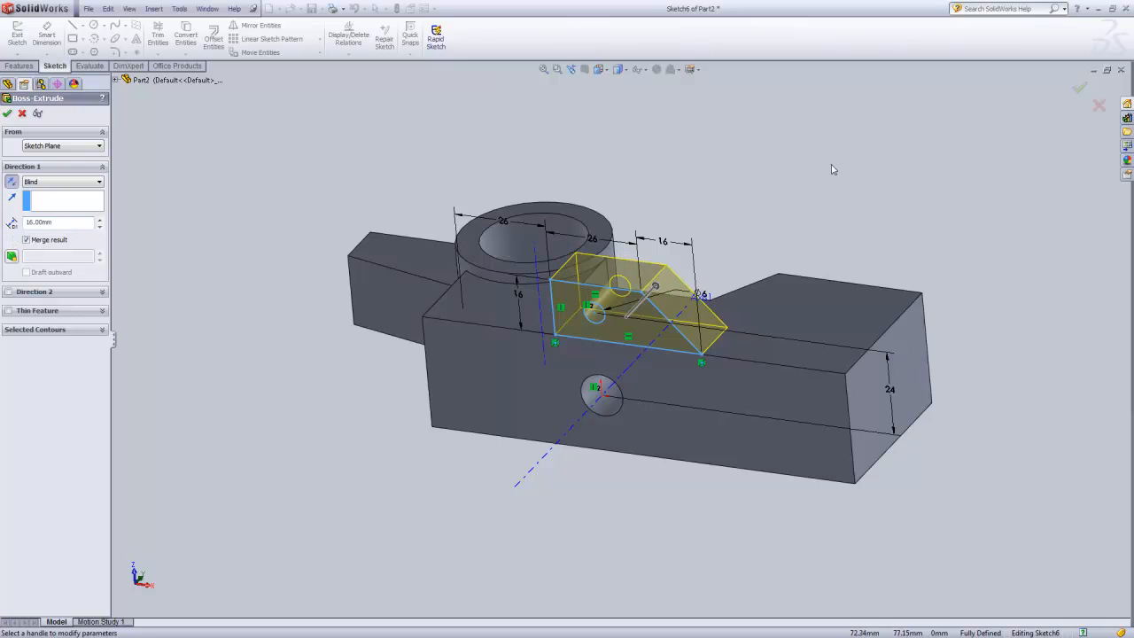
{"action": "middle_click_drag", "start_coordinate": [836, 172], "coordinate": [782, 121]}
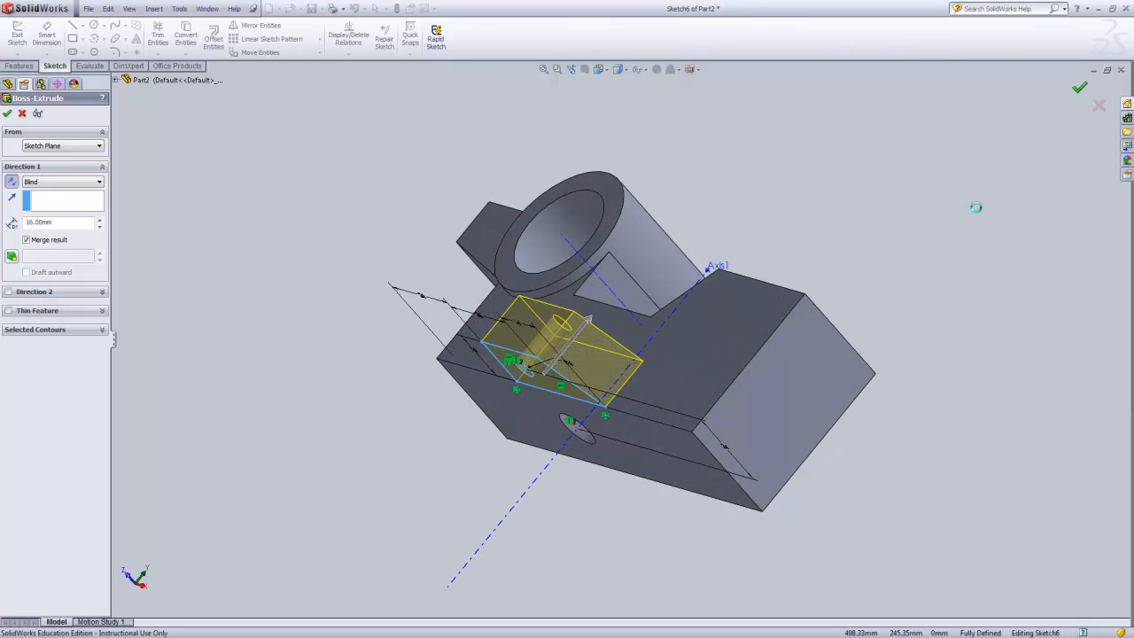
{"action": "left_click", "coordinate": [1079, 87]}
{"action": "middle_click_drag", "start_coordinate": [928, 213], "coordinate": [1023, 359]}
{"action": "key", "text": "Escape"}
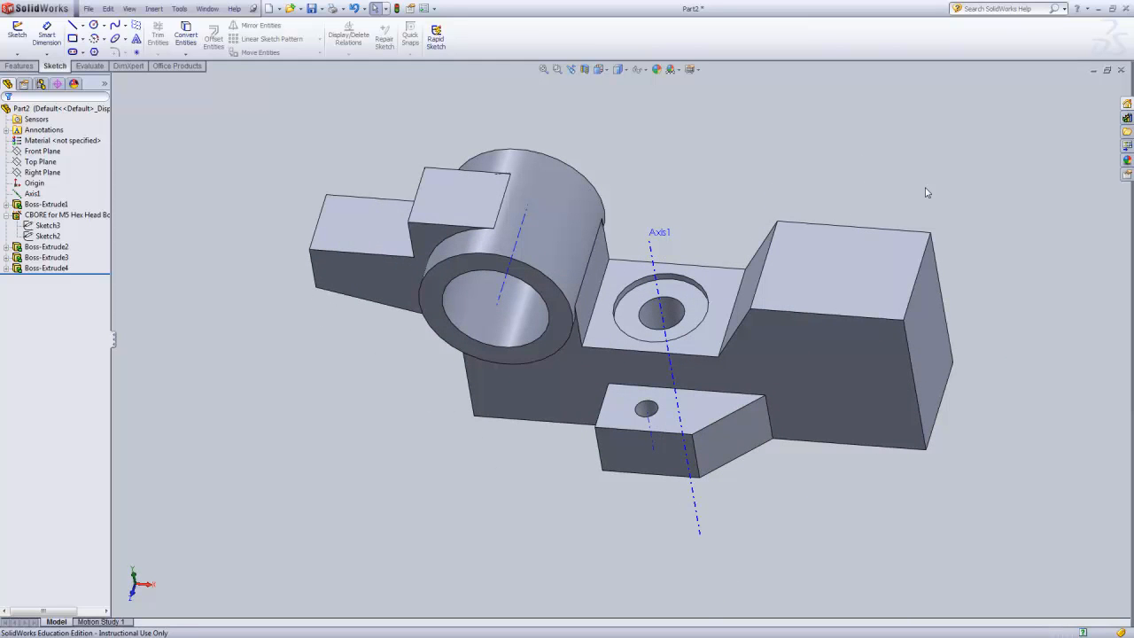
Mirror the flange extrusion about the Front Plane to the opposite side of the base.
{"action": "left_click", "coordinate": [56, 269]}
{"action": "left_click", "coordinate": [19, 67]}
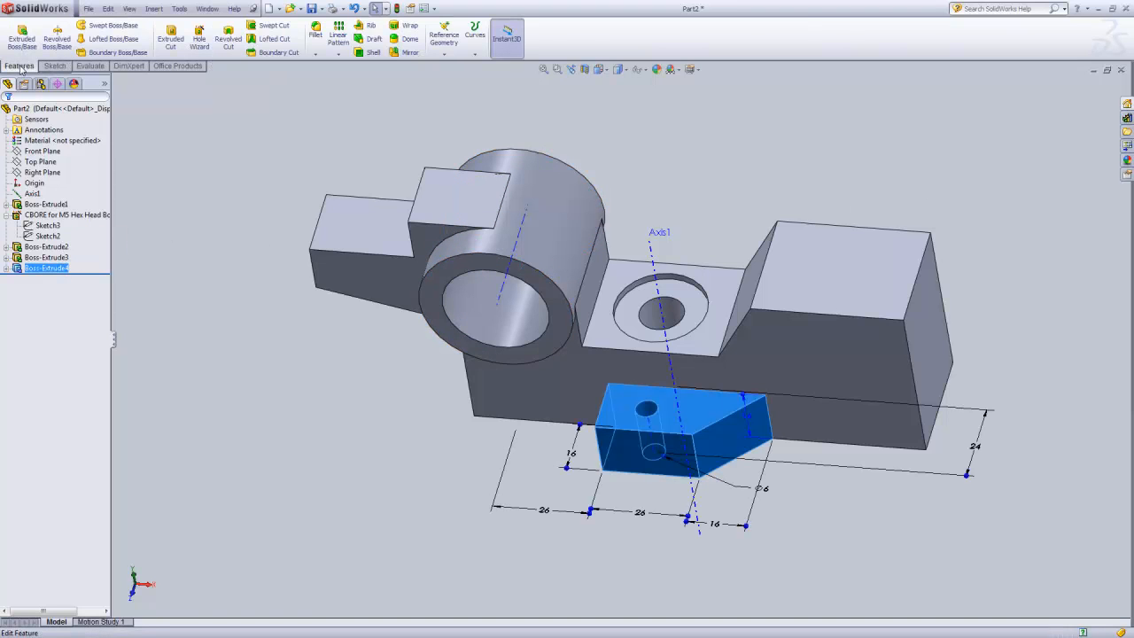
{"action": "left_click", "coordinate": [406, 53]}
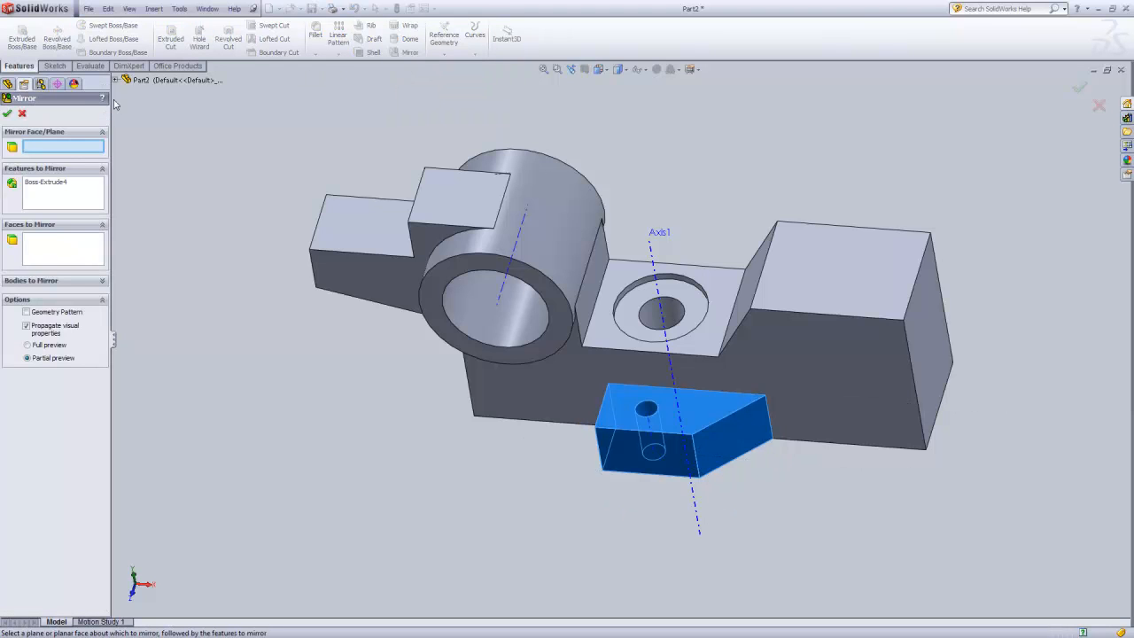
{"action": "left_click", "coordinate": [117, 83]}
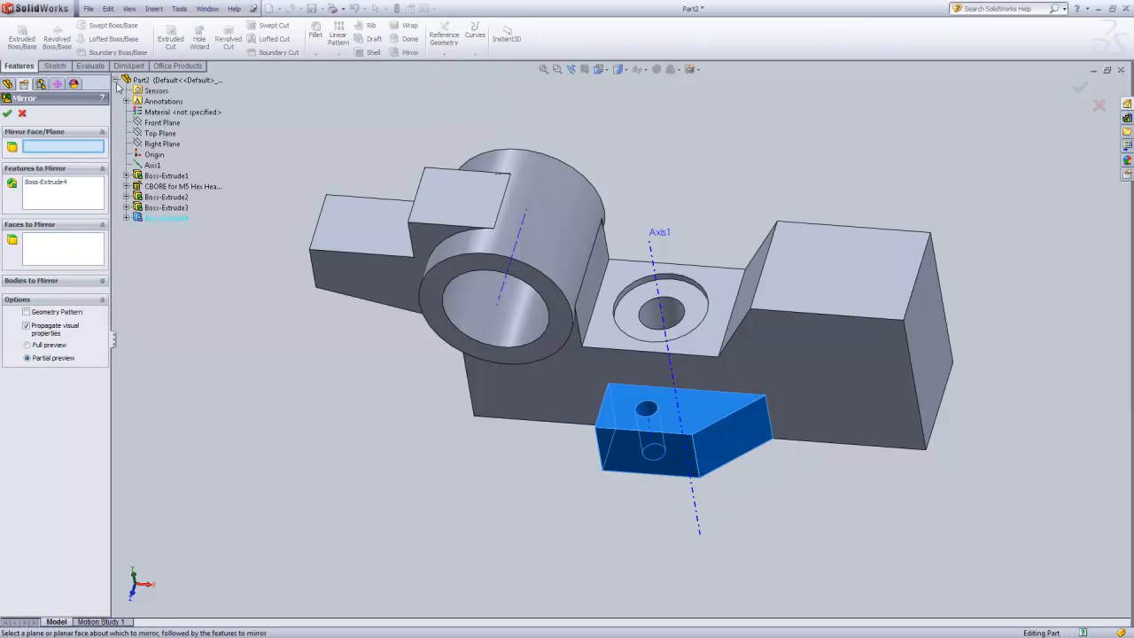
{"action": "left_click", "coordinate": [156, 123]}
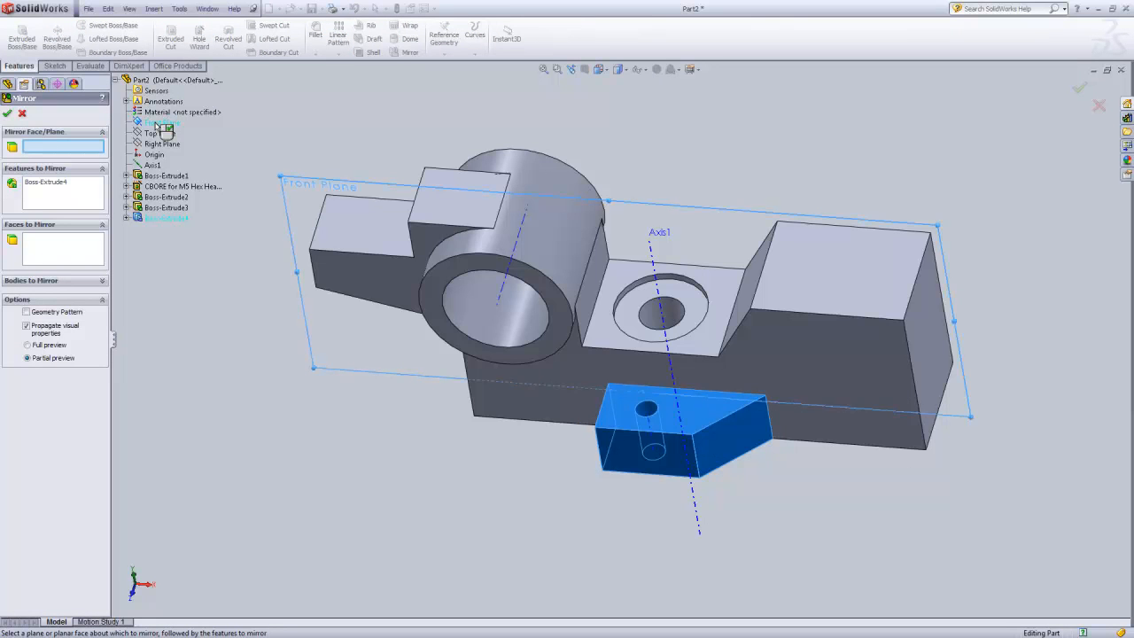
{"action": "left_click", "coordinate": [1077, 92]}
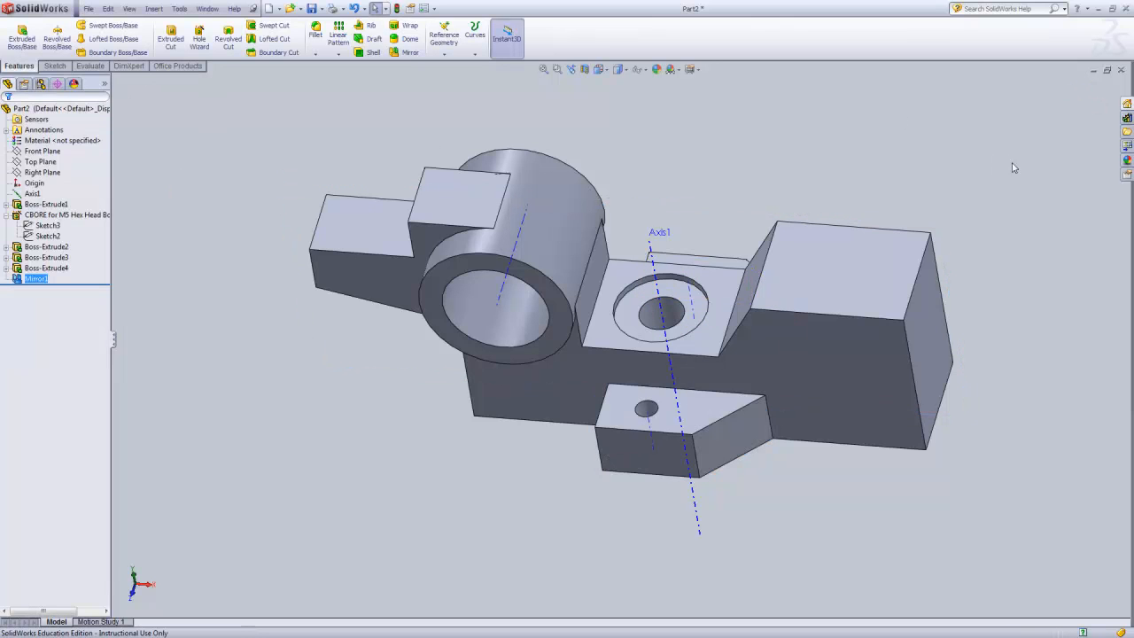
Start an extruded cut sketch on the underside face of the base, viewed from the bottom.
{"action": "mouse_move", "coordinate": [1017, 184]}
{"action": "middle_mouse_down"}
{"action": "mouse_move", "coordinate": [939, 190]}
{"action": "mouse_move", "coordinate": [912, 306]}
{"action": "mouse_move", "coordinate": [1000, 172]}
{"action": "mouse_move", "coordinate": [1016, 169]}
{"action": "middle_mouse_up"}
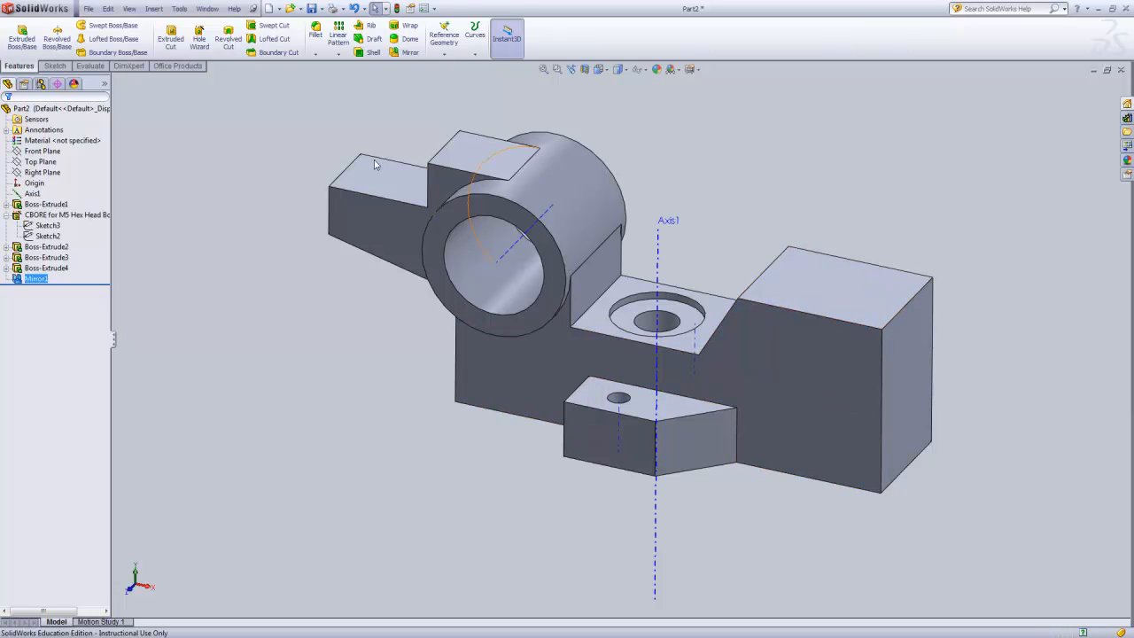
{"action": "middle_click_drag", "start_coordinate": [494, 353], "coordinate": [451, 199]}
{"action": "left_click", "coordinate": [791, 287]}
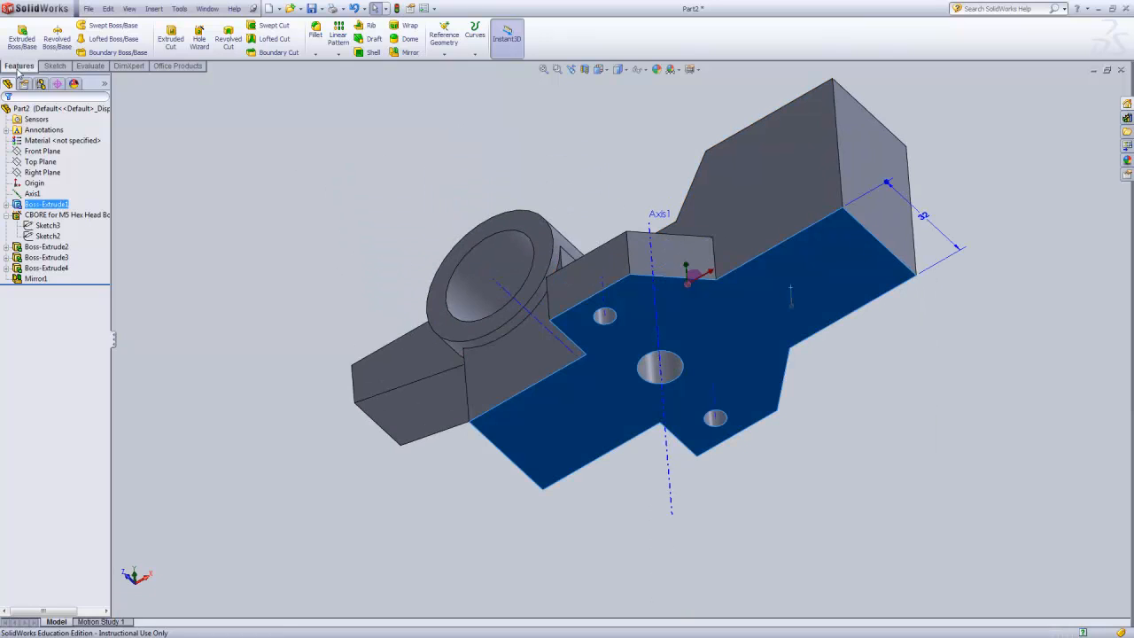
{"action": "left_click", "coordinate": [171, 43]}
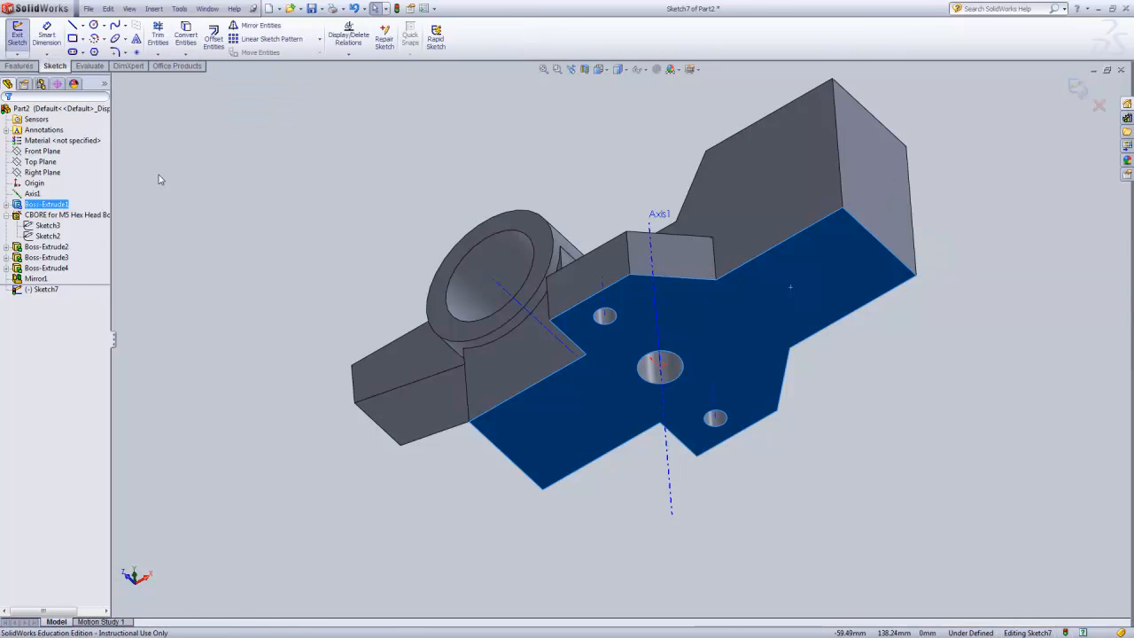
{"action": "left_click", "coordinate": [600, 70]}
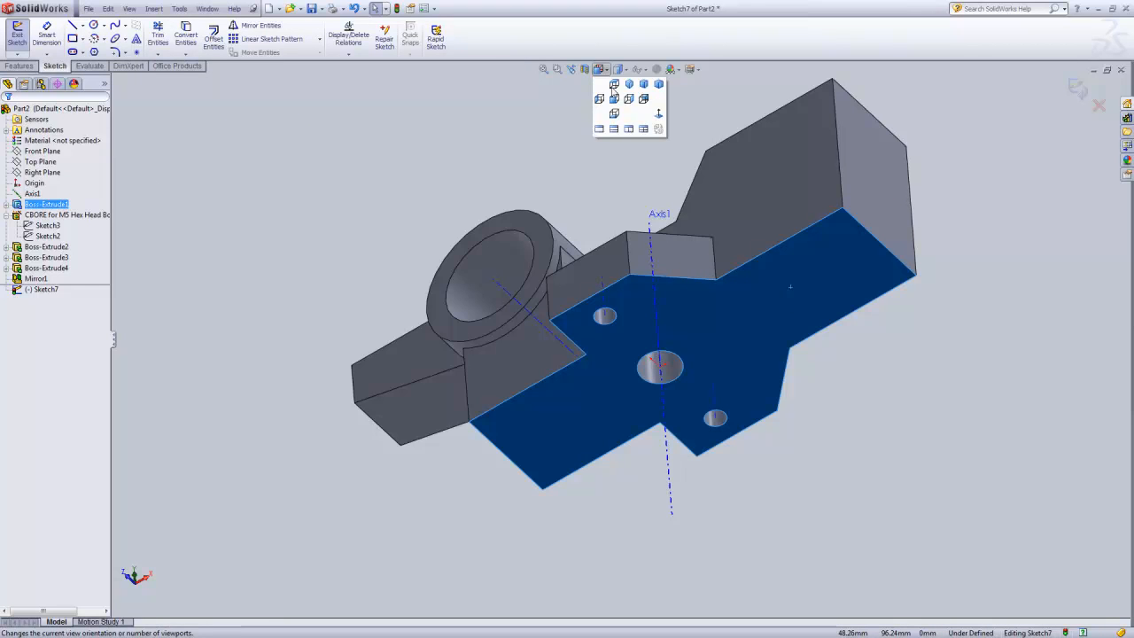
{"action": "left_click", "coordinate": [614, 114]}
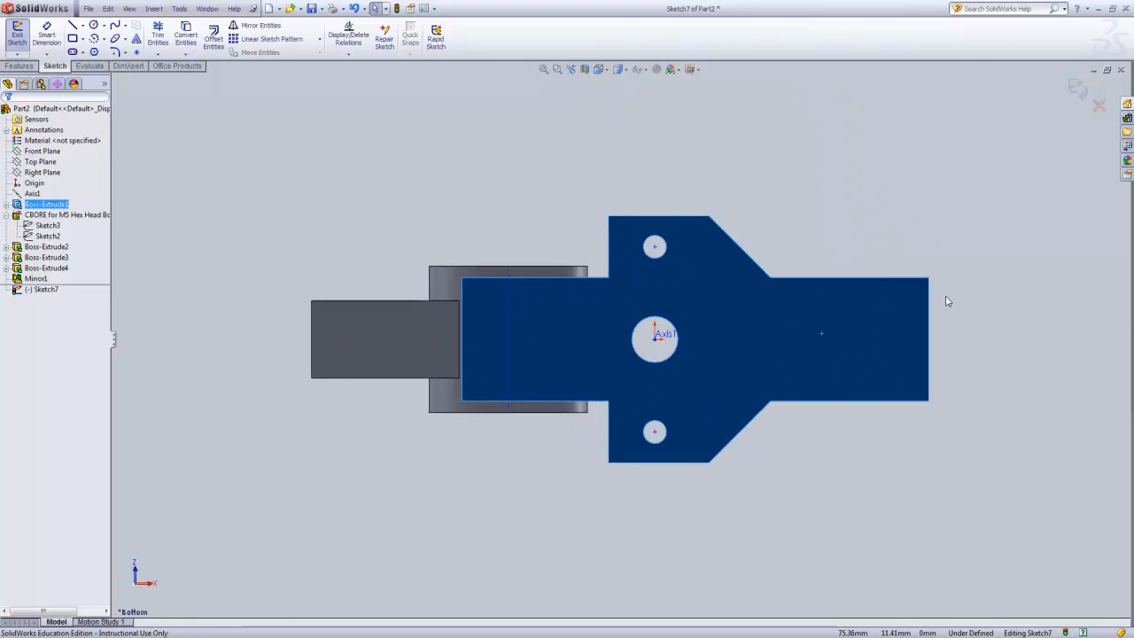
{"action": "scroll", "coordinate": [947, 301], "scroll_direction": "down", "scroll_amount": 2}
{"action": "scroll", "coordinate": [942, 307], "scroll_direction": "down", "scroll_amount": 1}
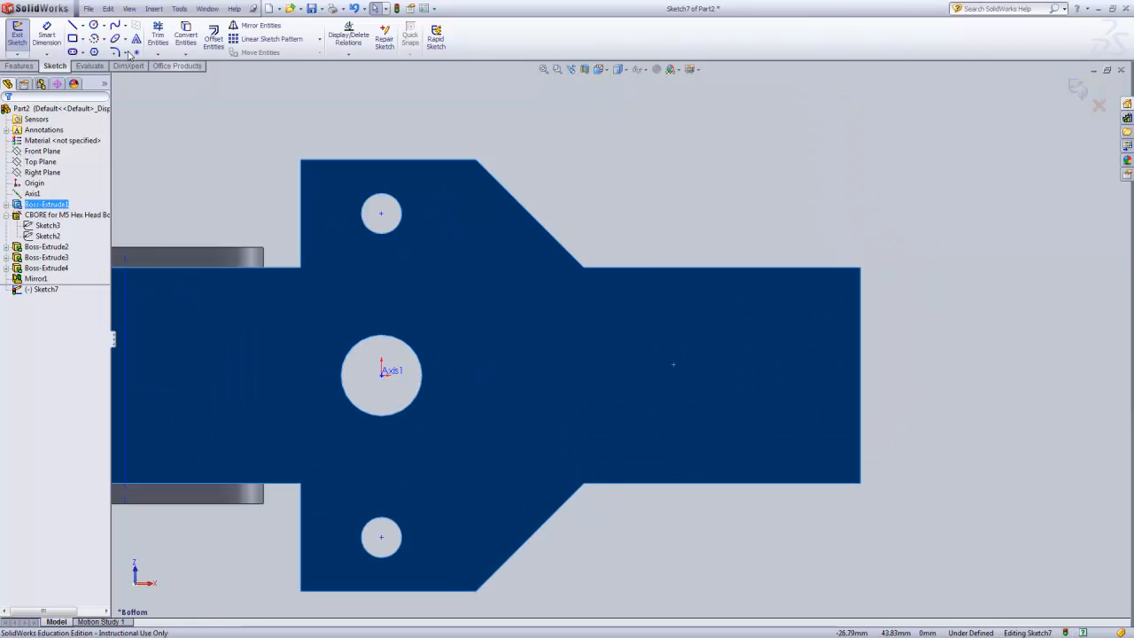
Sketch a closed stepped profile about 35 by 11 mm at the base's free end, along its outer side edge and end edge.
{"action": "left_click", "coordinate": [75, 27]}
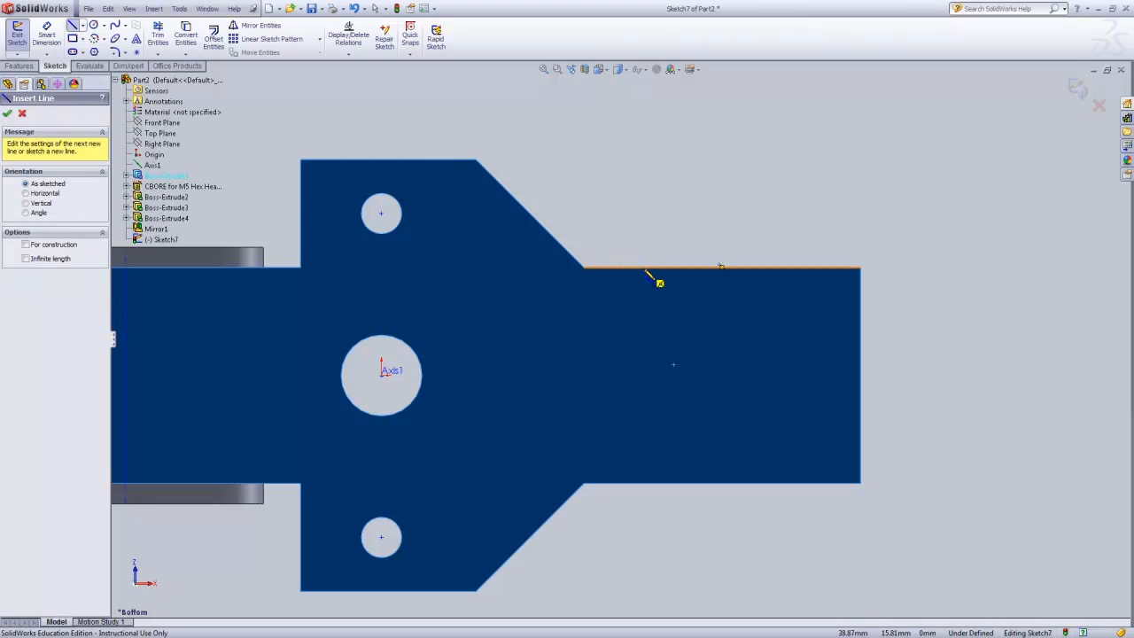
{"action": "left_click", "coordinate": [625, 267]}
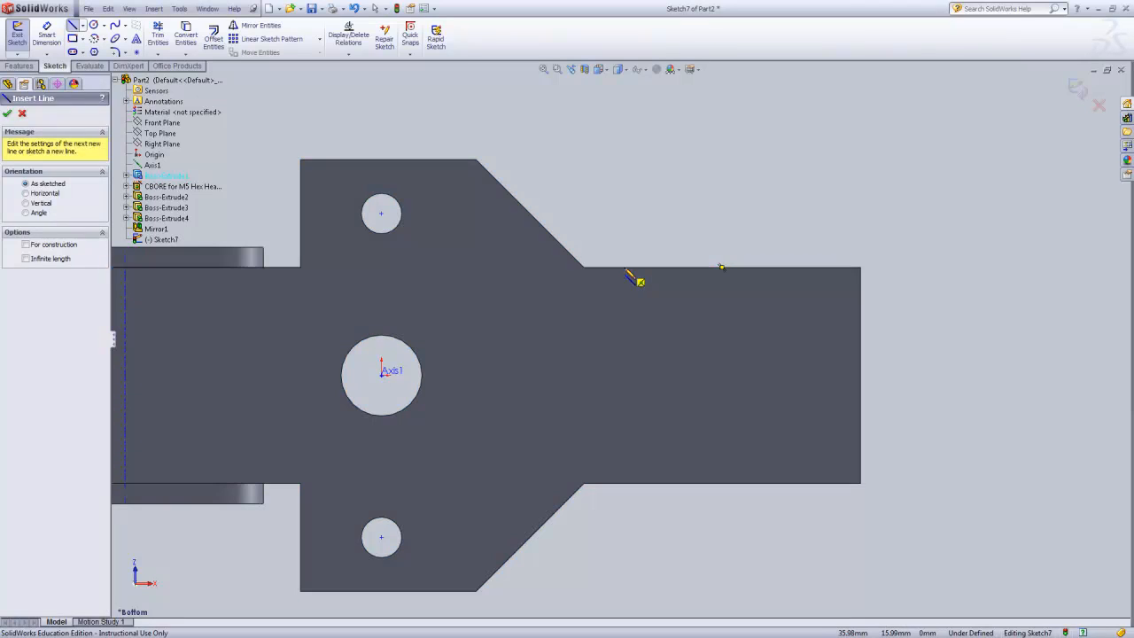
{"action": "left_click", "coordinate": [626, 319]}
{"action": "left_click", "coordinate": [656, 319]}
{"action": "left_click", "coordinate": [657, 338]}
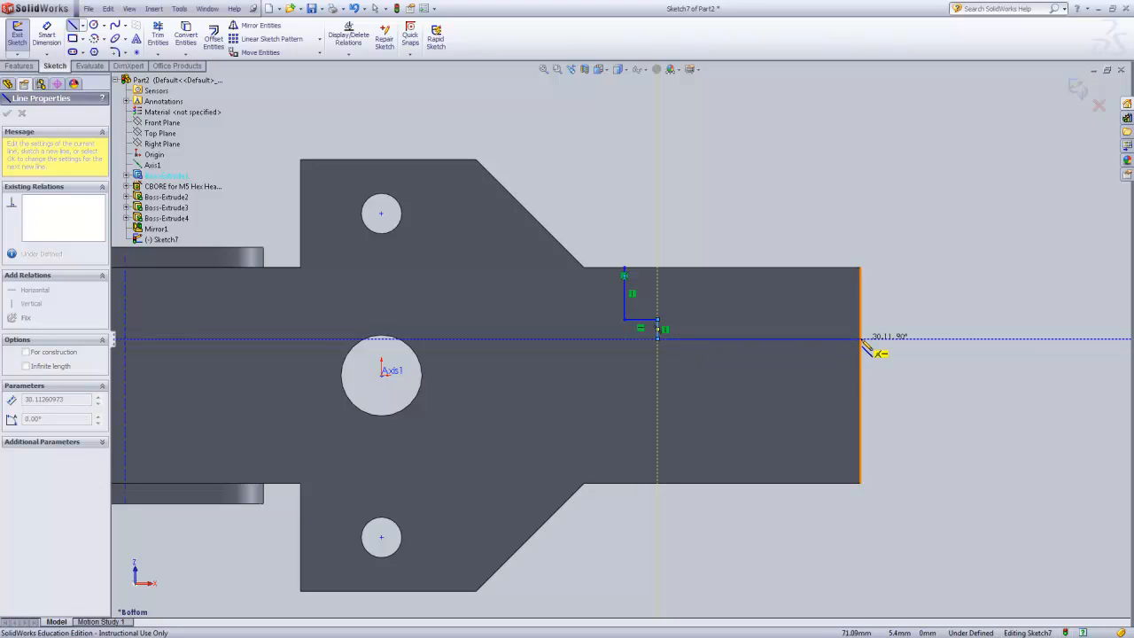
{"action": "left_click", "coordinate": [859, 338]}
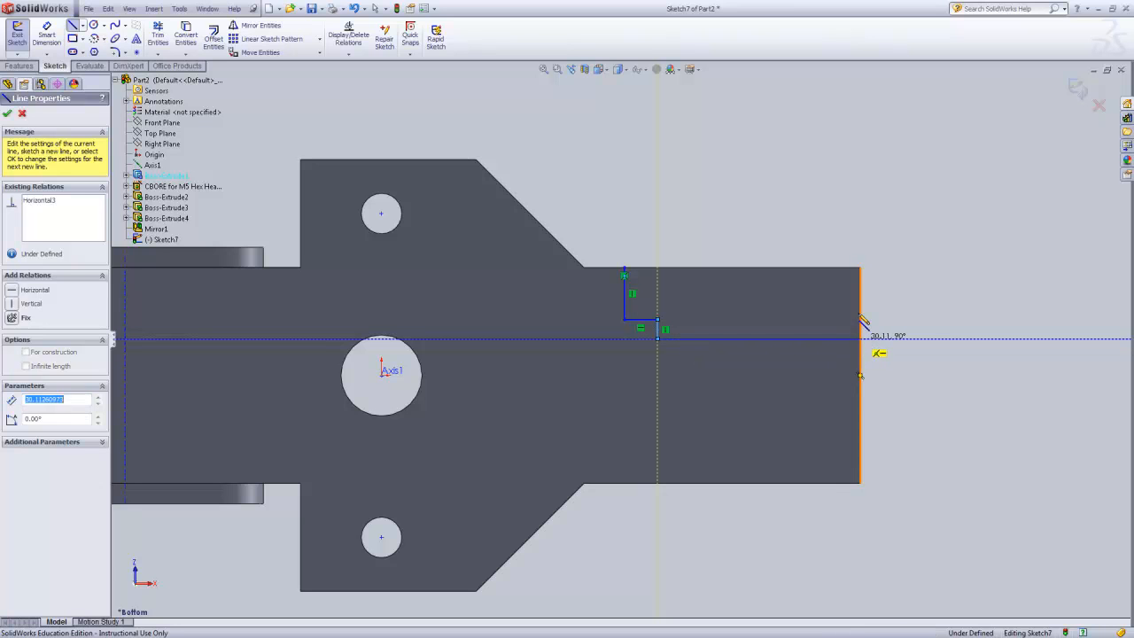
{"action": "left_click", "coordinate": [859, 266]}
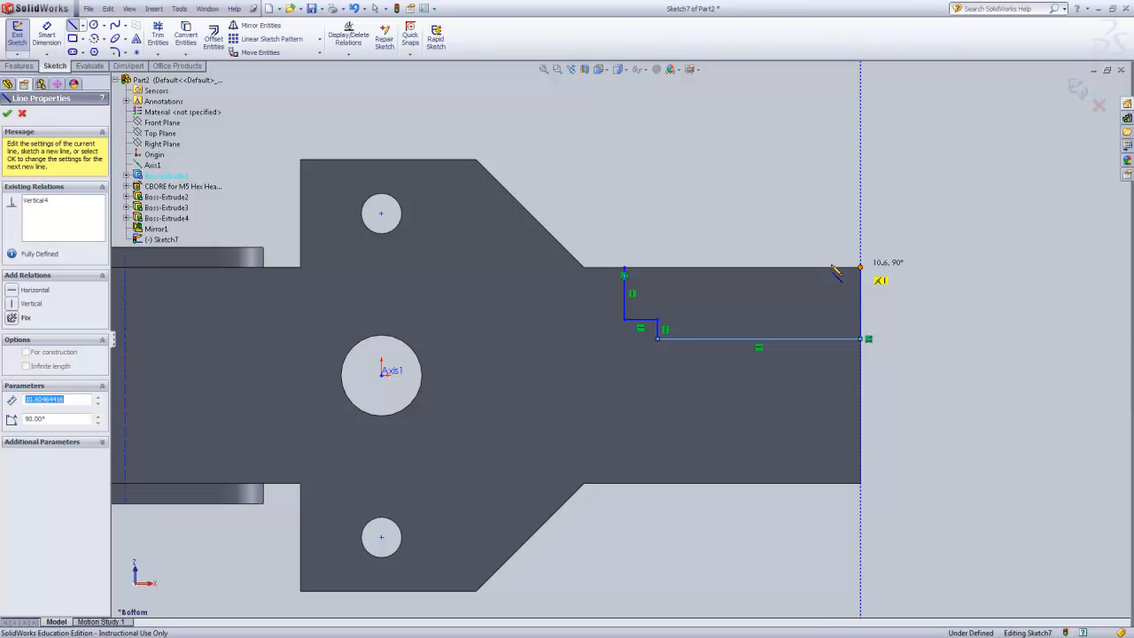
{"action": "left_click", "coordinate": [625, 266]}
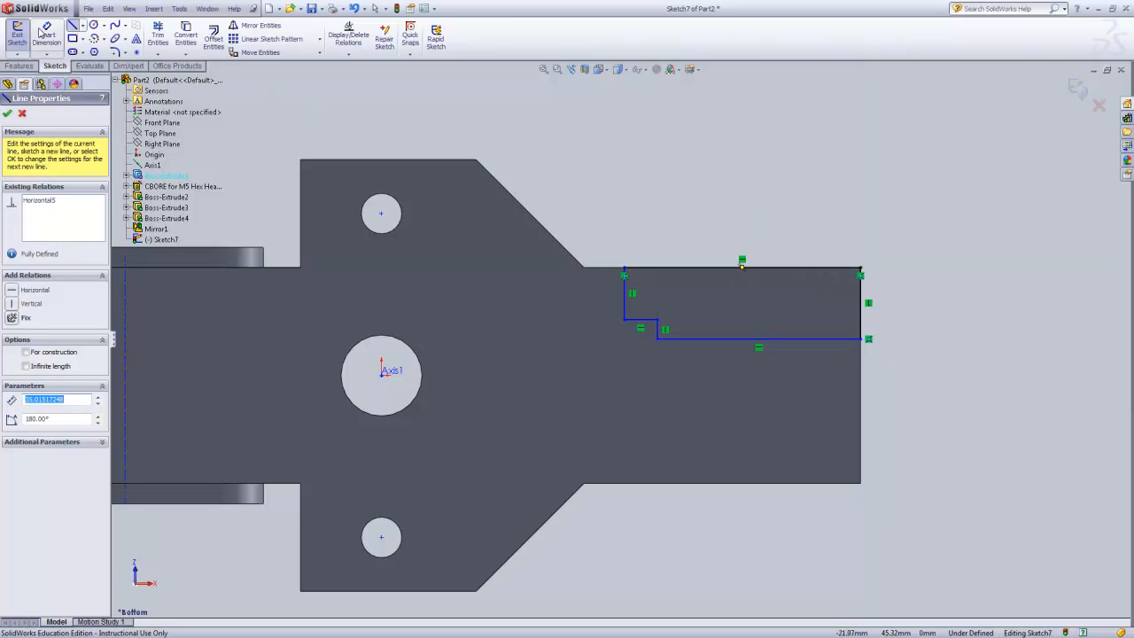
Dimension the stepped profile's inner vertical line, starting at the base's side edge, as 13 mm.
{"action": "left_click", "coordinate": [53, 37]}
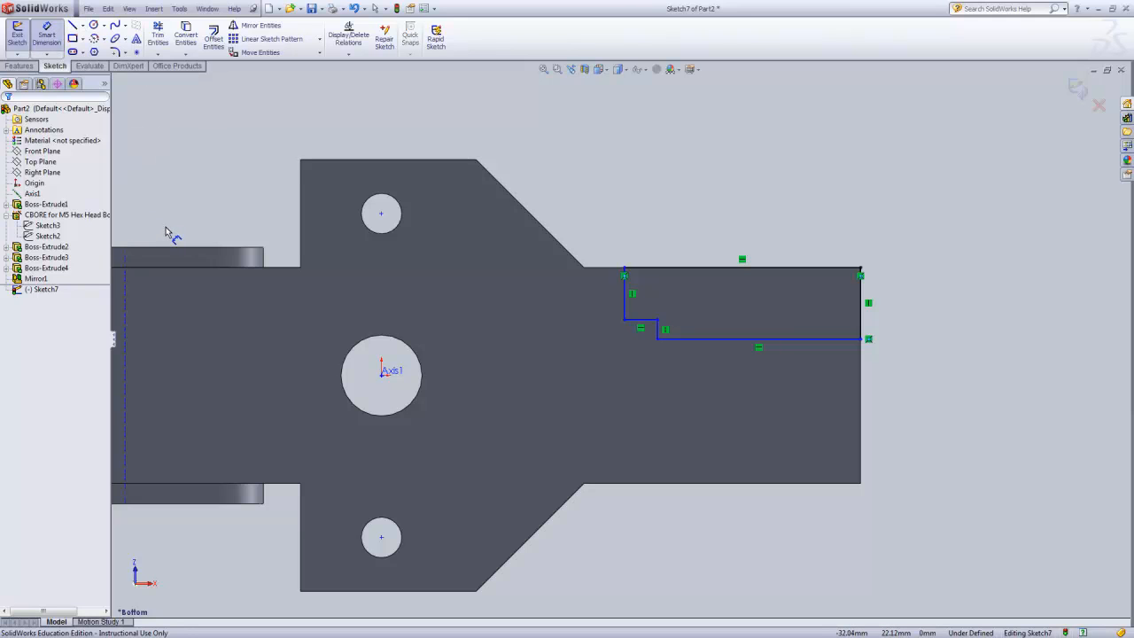
{"action": "left_click", "coordinate": [626, 304]}
{"action": "left_click", "coordinate": [578, 210]}
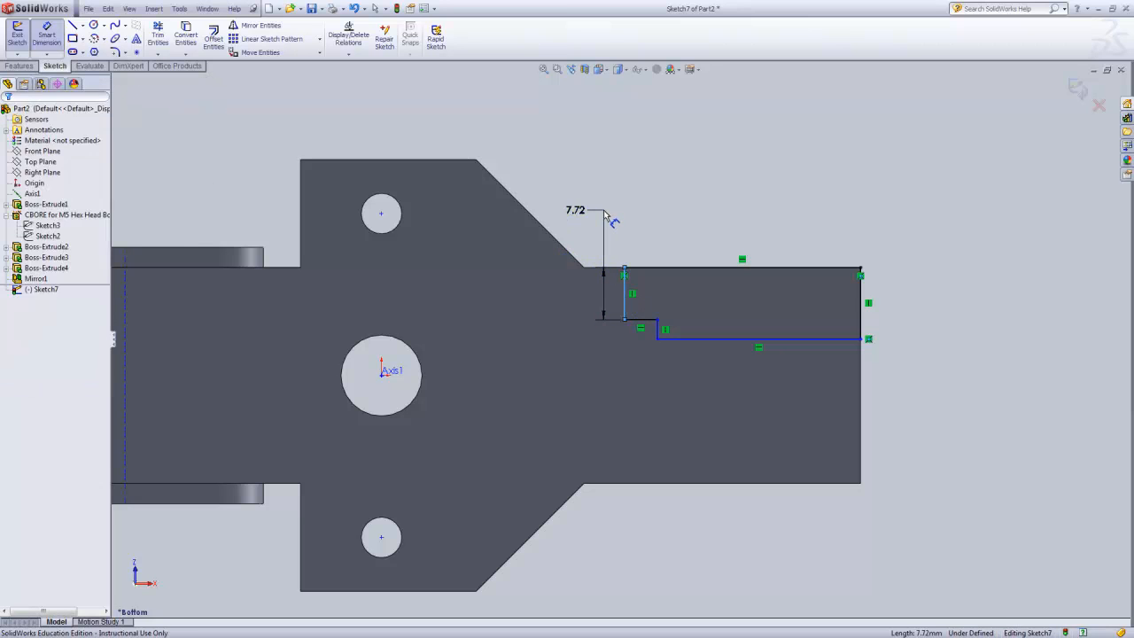
{"action": "type", "text": "13"}
{"action": "key", "text": "Return"}
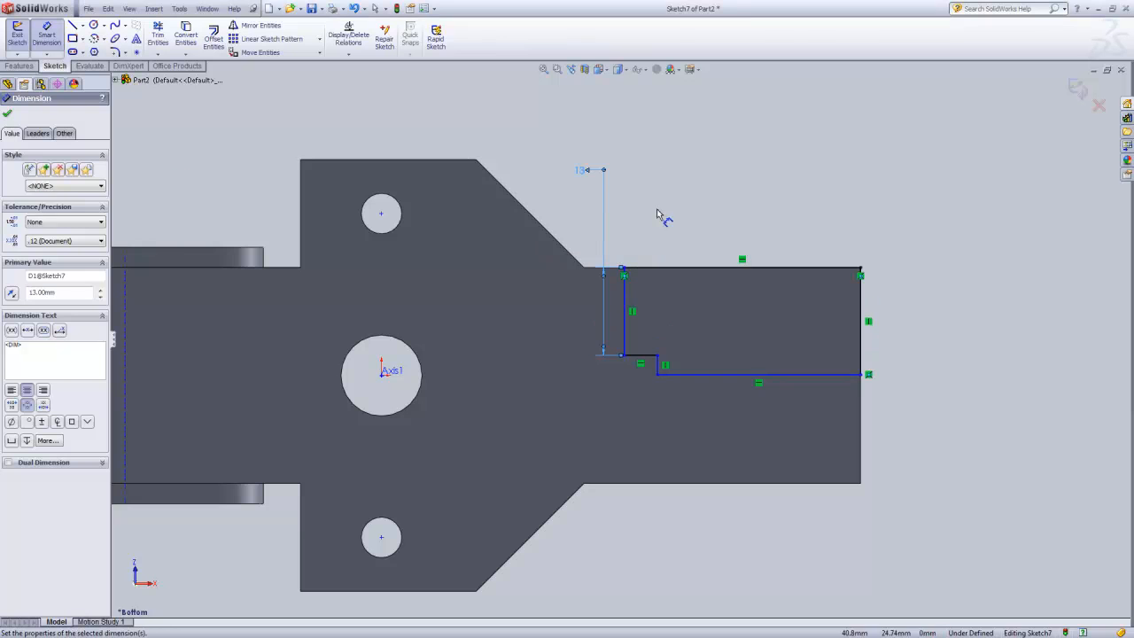
Dimension the short vertical line of the profile's step as 3 mm.
{"action": "left_click", "coordinate": [657, 367]}
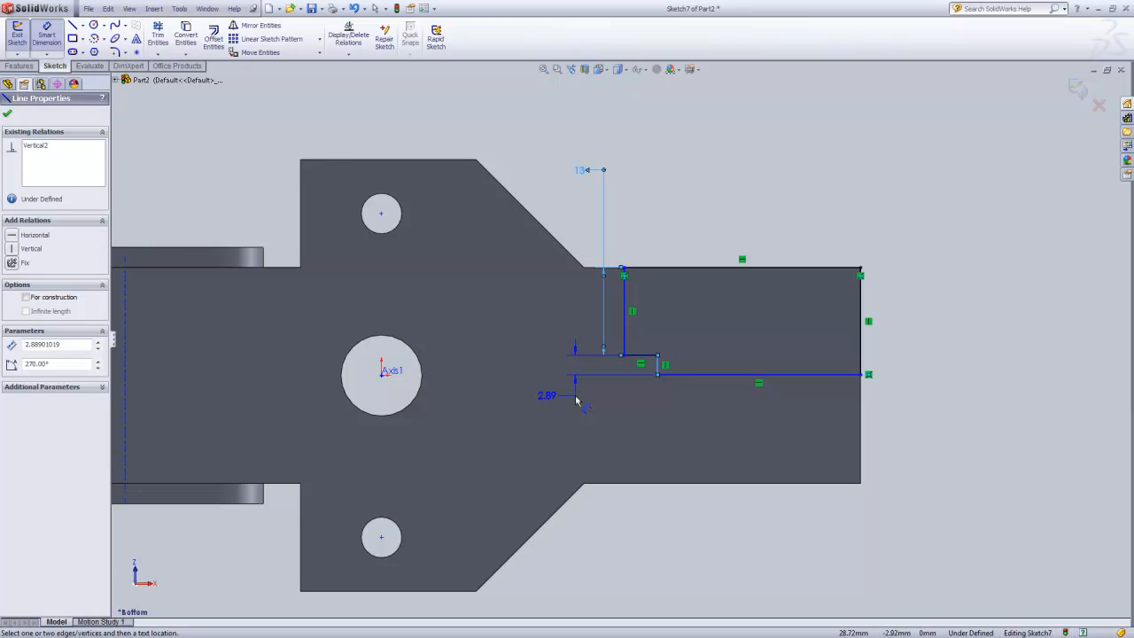
{"action": "left_click", "coordinate": [576, 402]}
{"action": "type", "text": "3"}
{"action": "key", "text": "Return"}
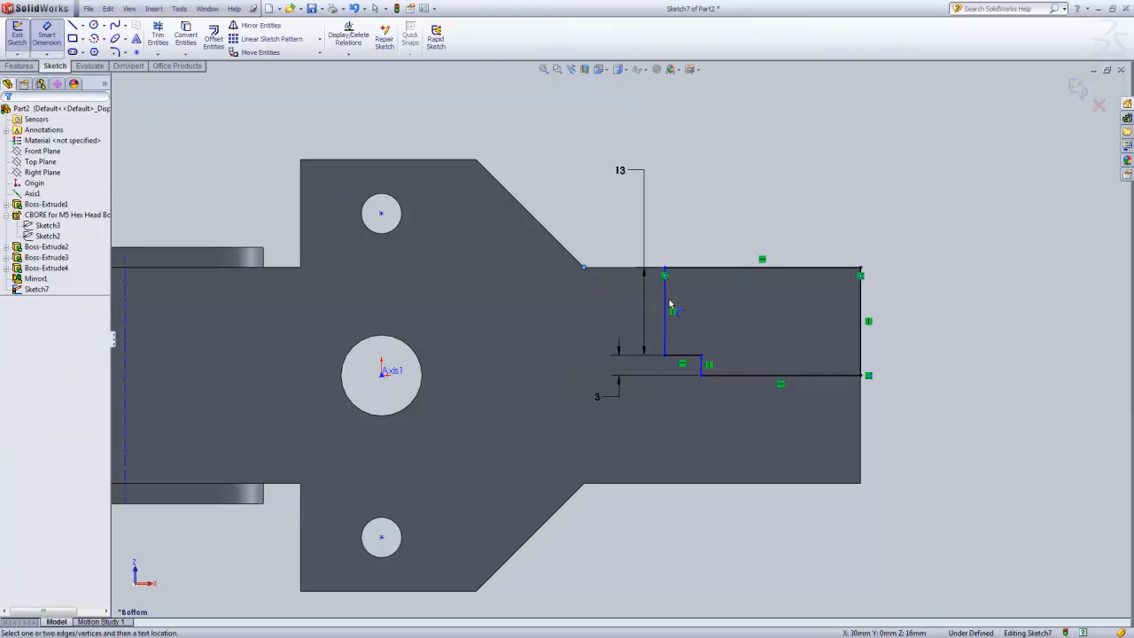
Dimension the distance from the flange's slanted-edge corner to the profile's 13 mm line as 6 mm.
{"action": "left_click", "coordinate": [665, 301]}
{"action": "left_click", "coordinate": [583, 267]}
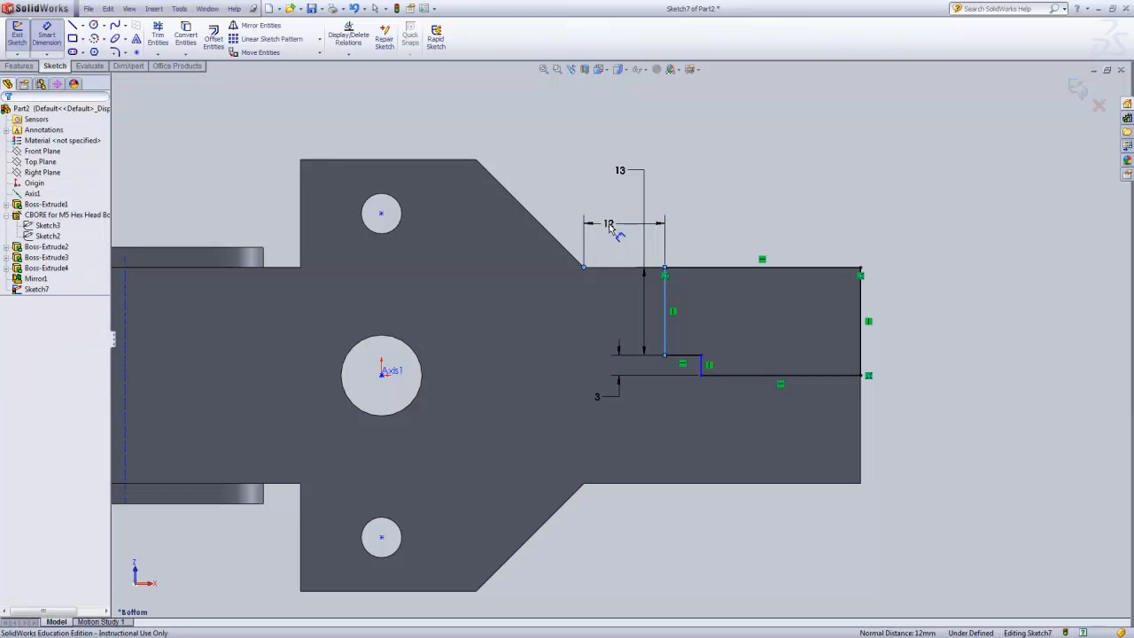
{"action": "left_click", "coordinate": [610, 226]}
{"action": "type", "text": "6"}
{"action": "key", "text": "Return"}
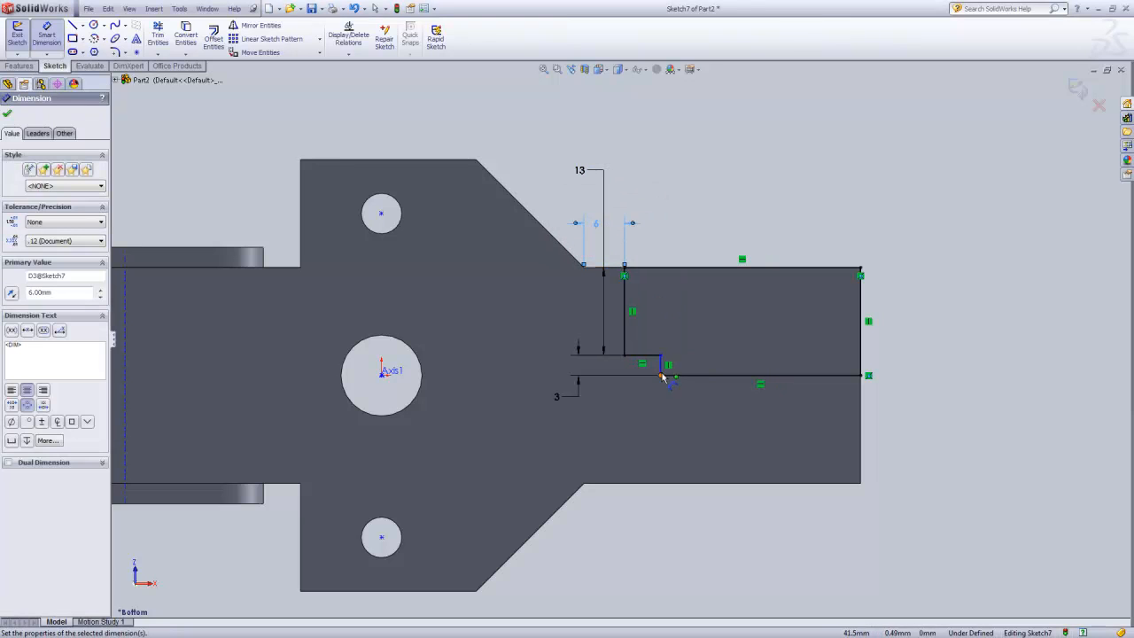
Dimension the distance from the short step line to the base's end edge as 29 mm.
{"action": "left_click", "coordinate": [664, 375]}
{"action": "left_click", "coordinate": [862, 355]}
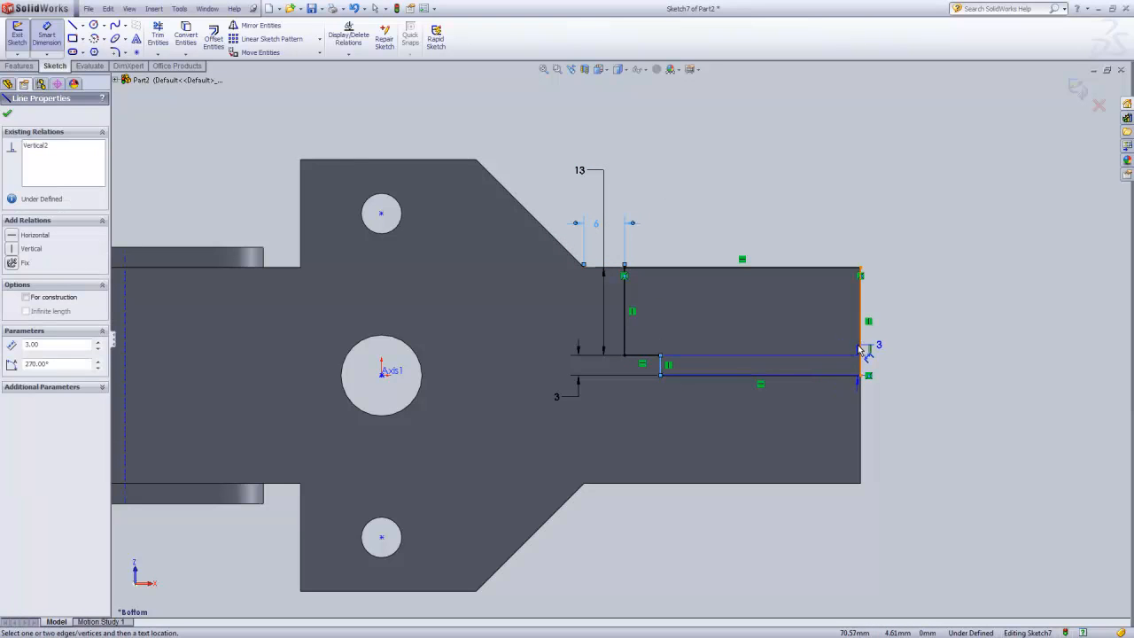
{"action": "left_click", "coordinate": [893, 409]}
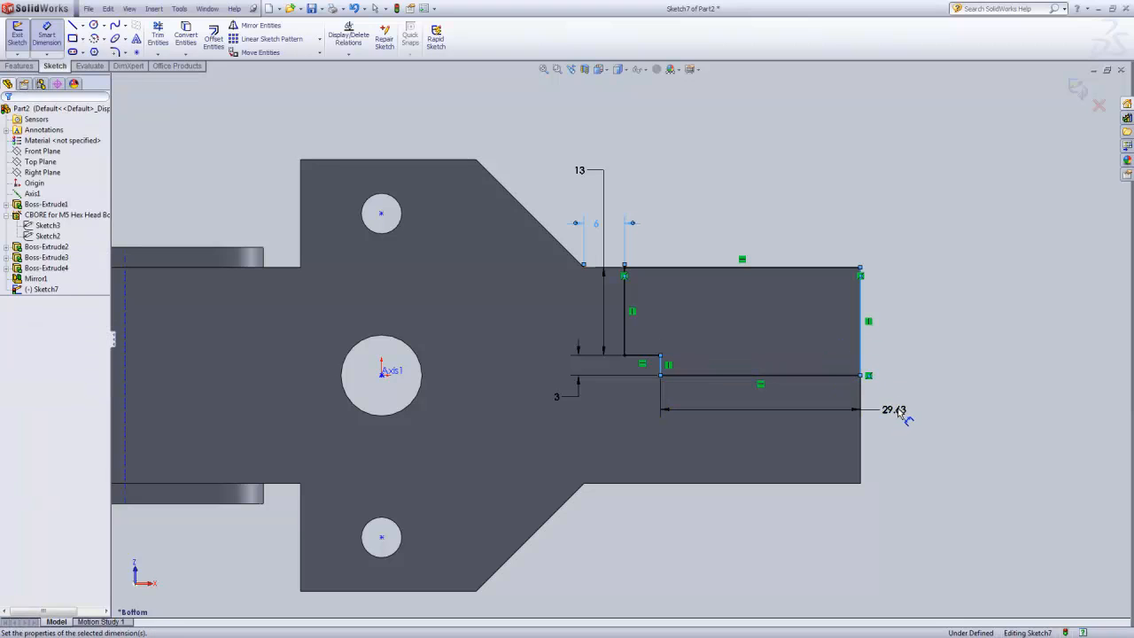
{"action": "type", "text": "29"}
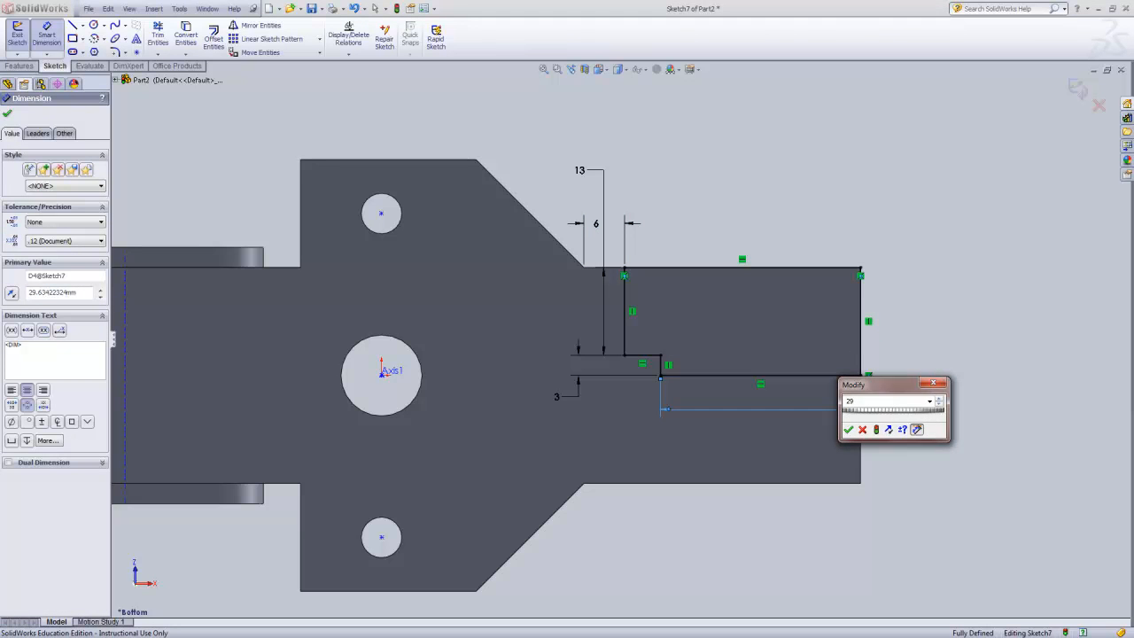
{"action": "key", "text": "Return"}
{"action": "left_click", "coordinate": [877, 315]}
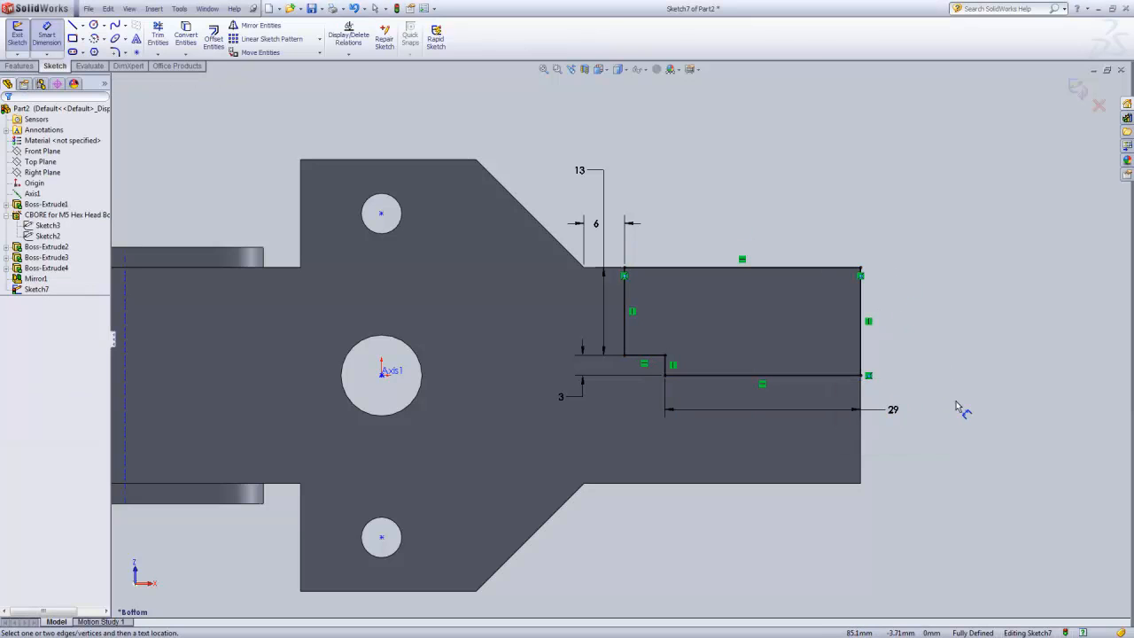
Finish the sketch and cut the stepped profile through all of the base.
{"action": "left_click", "coordinate": [1081, 87]}
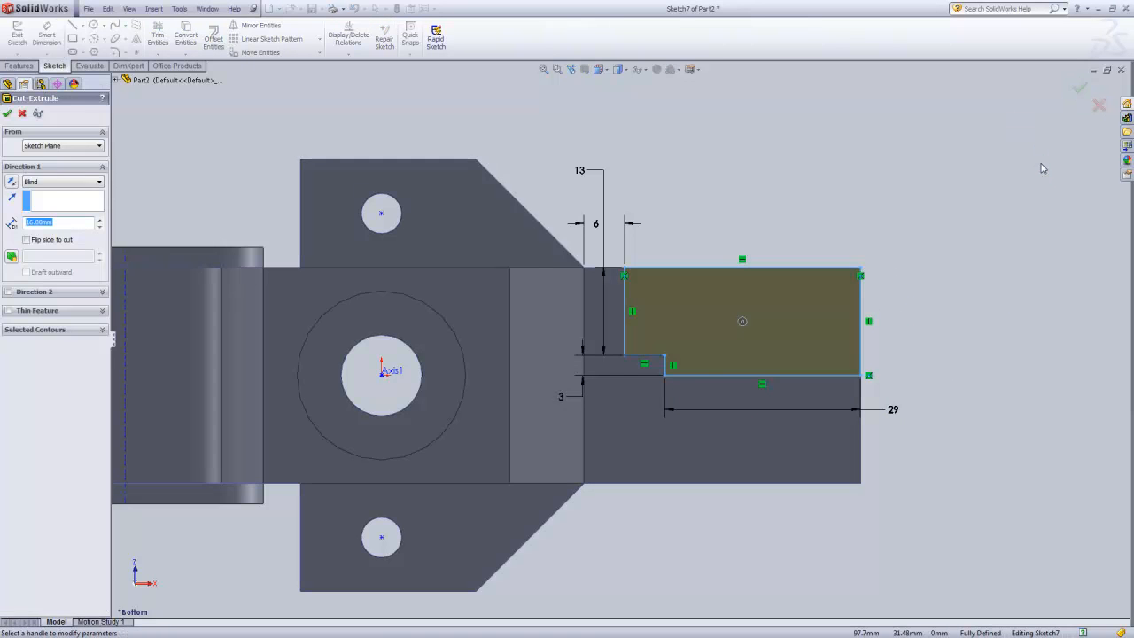
{"action": "left_click", "coordinate": [98, 183]}
{"action": "left_click", "coordinate": [68, 201]}
{"action": "left_click", "coordinate": [68, 202]}
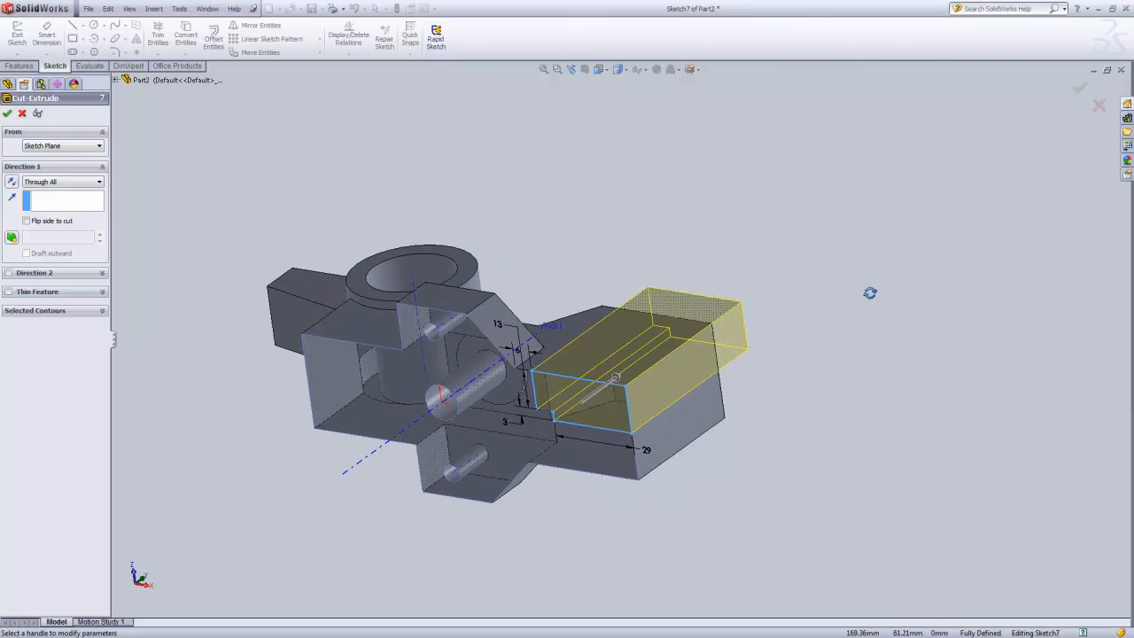
{"action": "left_click", "coordinate": [1079, 89]}
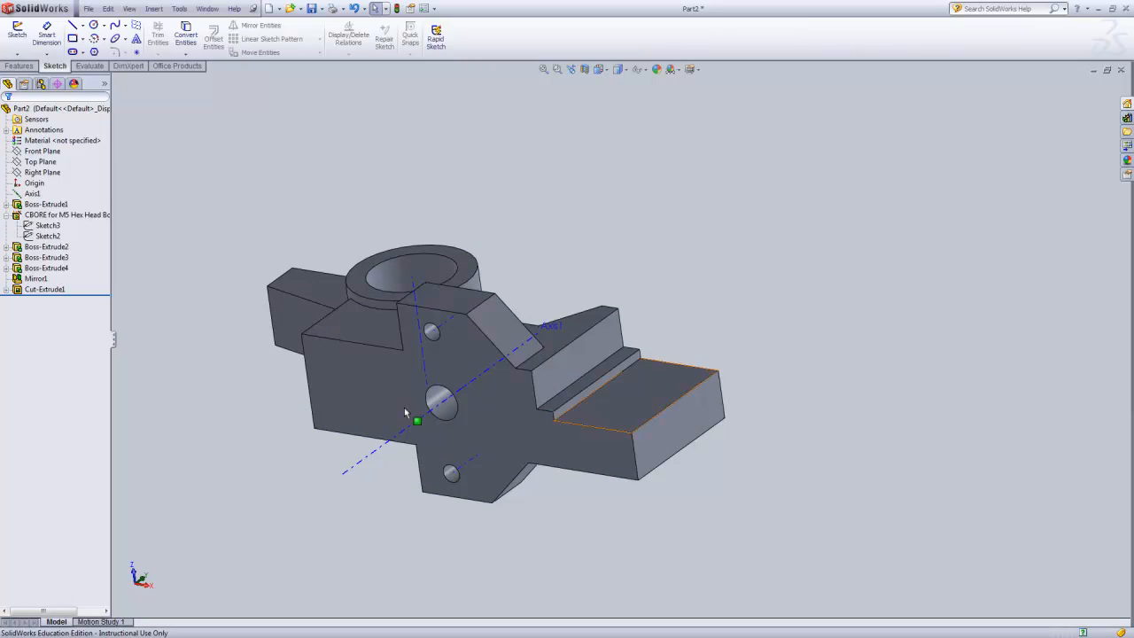
Start a Hole Wizard hole and choose the countersink type.
{"action": "scroll", "coordinate": [407, 390], "scroll_direction": "down", "scroll_amount": 5}
{"action": "middle_click_drag", "start_coordinate": [417, 342], "coordinate": [496, 333]}
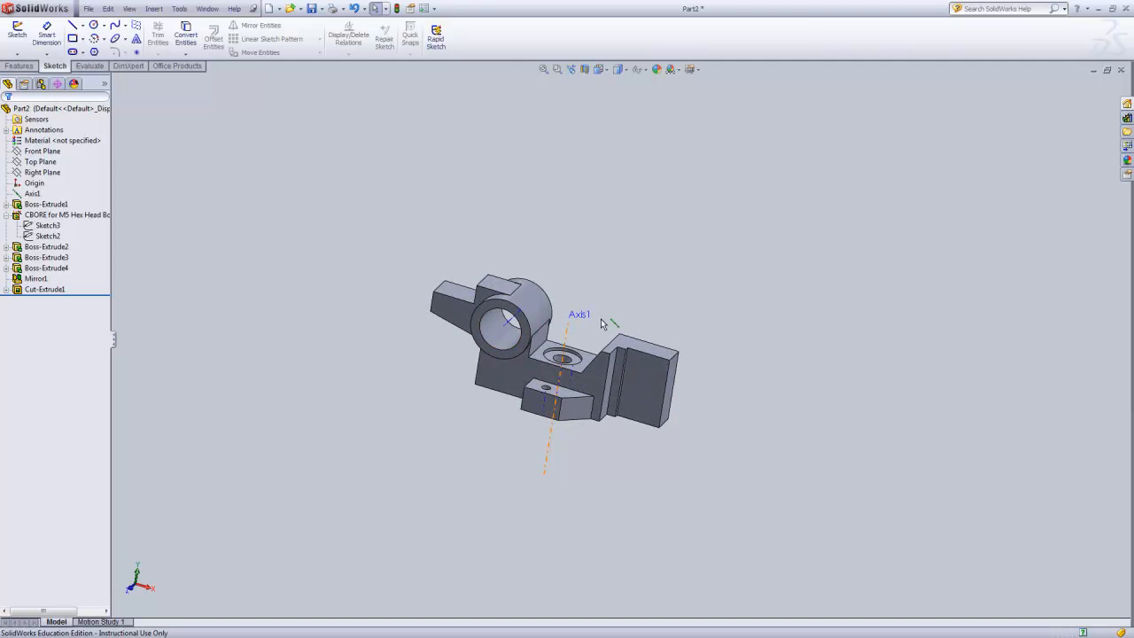
{"action": "scroll", "coordinate": [461, 445], "scroll_direction": "down", "scroll_amount": 4}
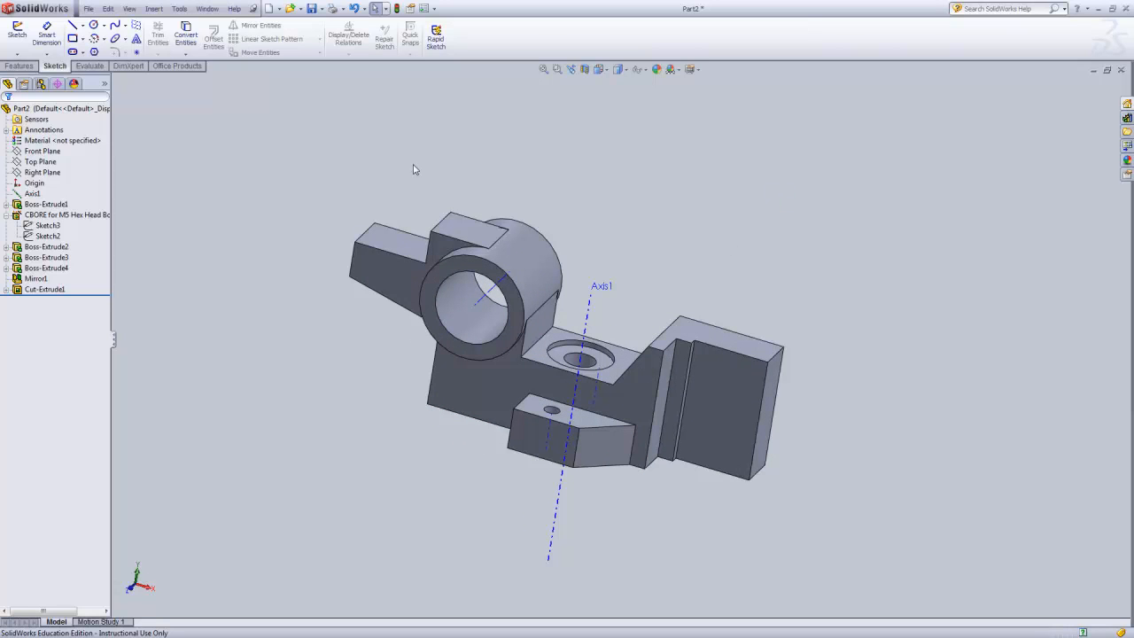
{"action": "left_click", "coordinate": [20, 67]}
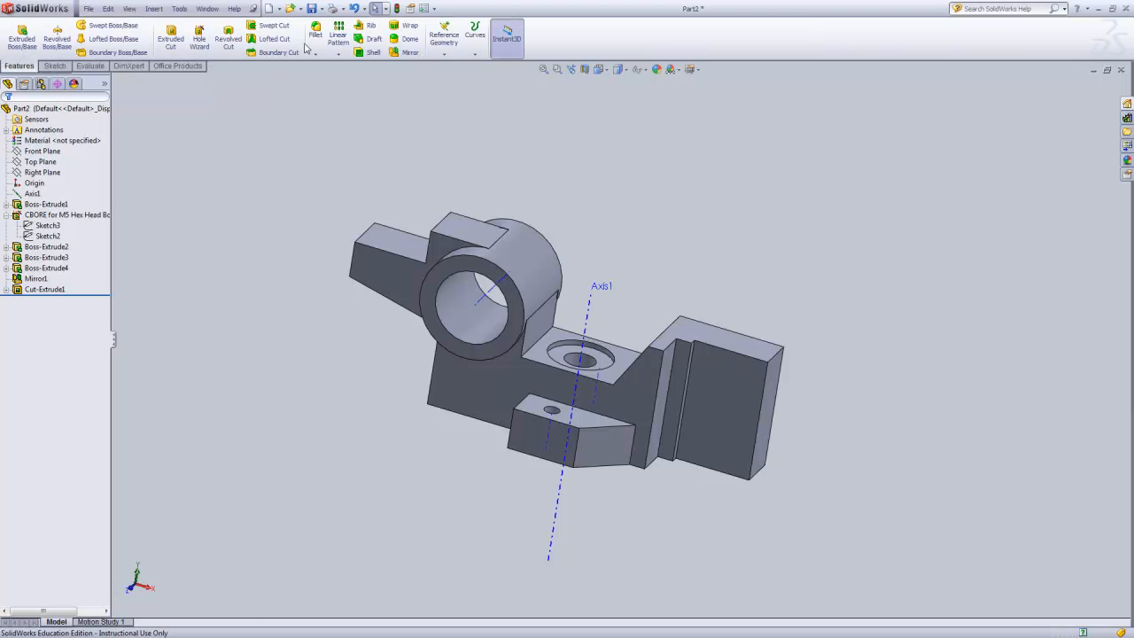
{"action": "left_click", "coordinate": [199, 38]}
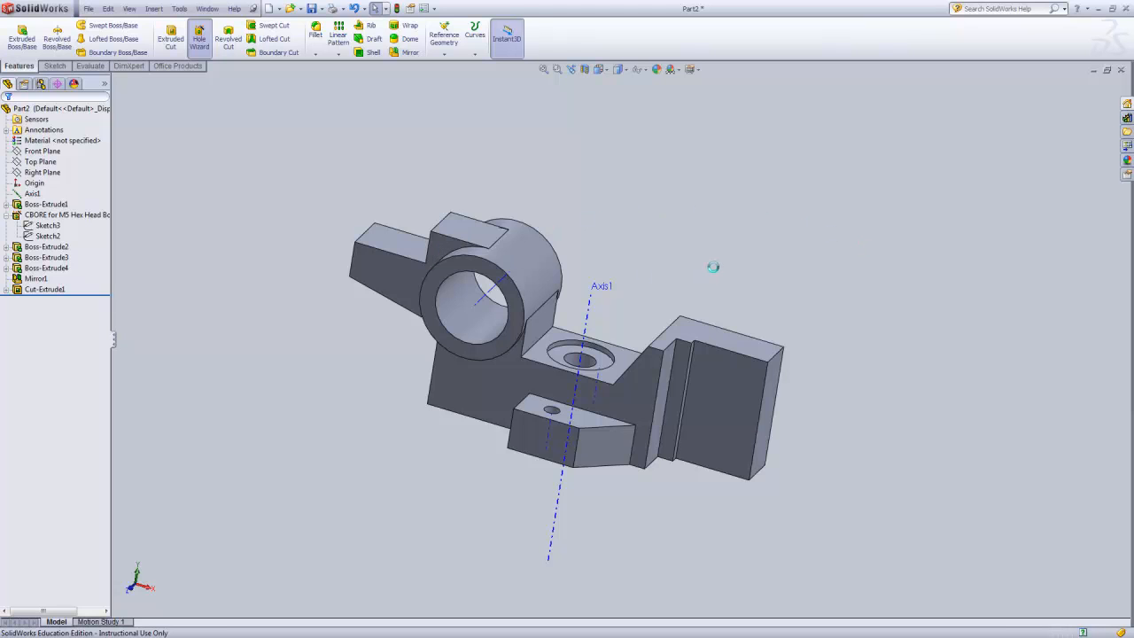
{"action": "middle_click_drag", "start_coordinate": [724, 321], "coordinate": [422, 375]}
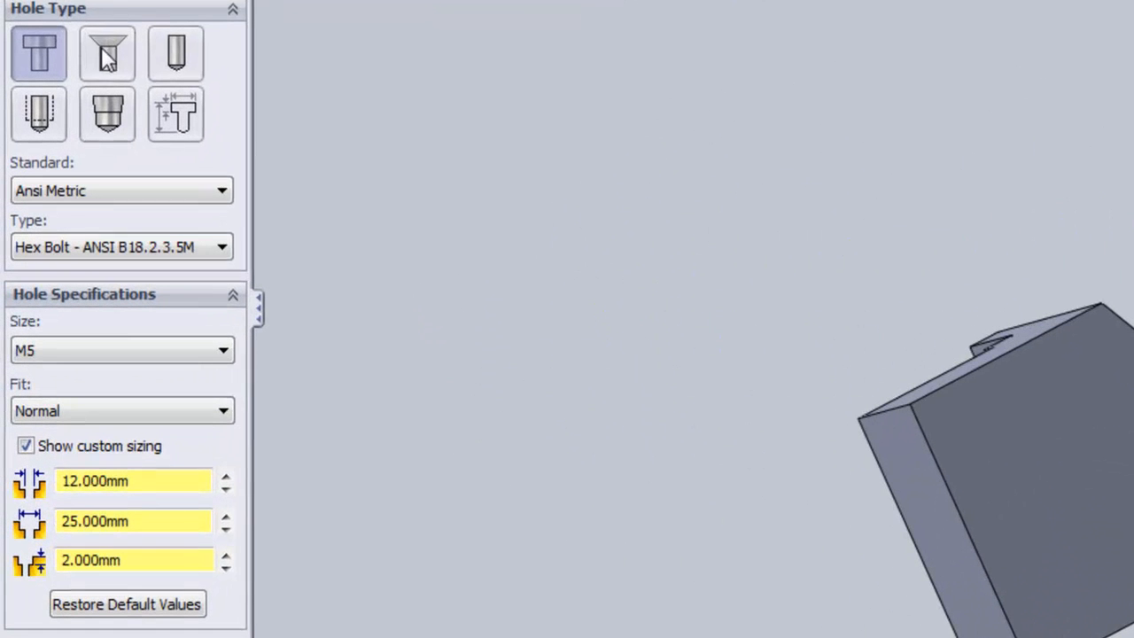
{"action": "left_click", "coordinate": [73, 136]}
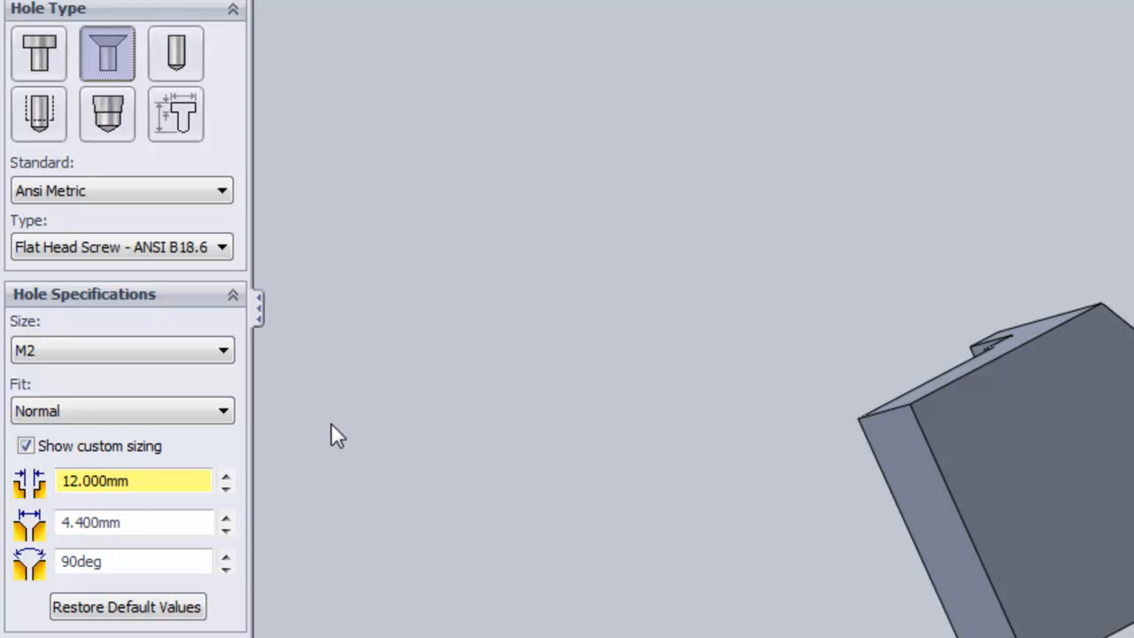
Set the countersink hole's custom sizing to a 6 mm through-hole diameter and a 9 mm countersink diameter.
{"action": "left_click", "coordinate": [146, 481]}
{"action": "left_click_drag", "start_coordinate": [147, 481], "coordinate": [7, 489]}
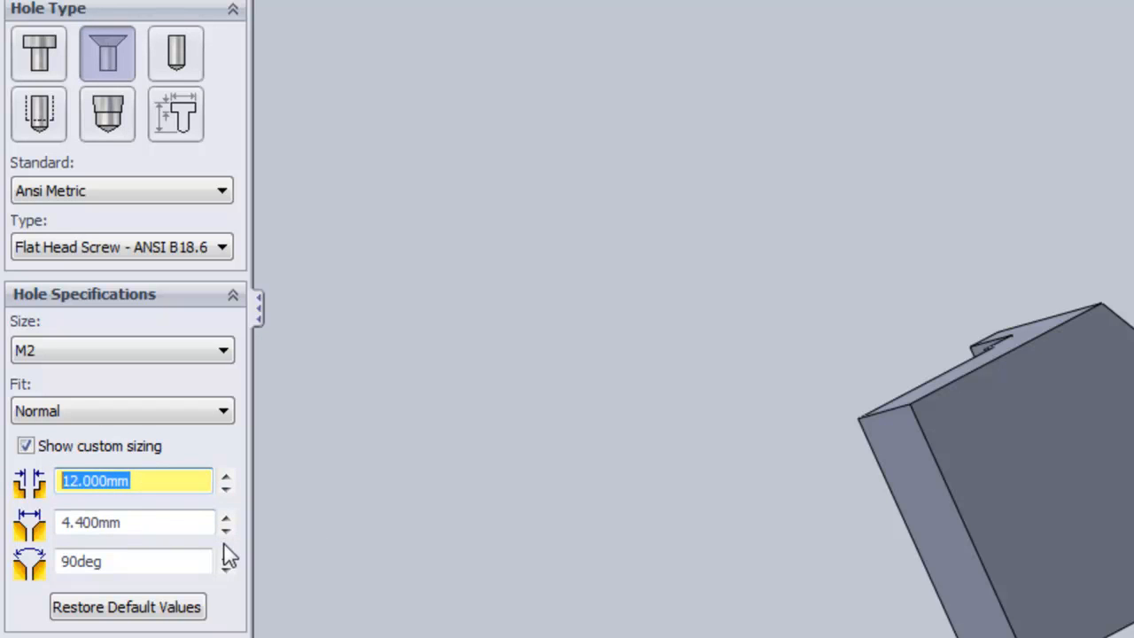
{"action": "type", "text": "6"}
{"action": "key", "text": "Tab"}
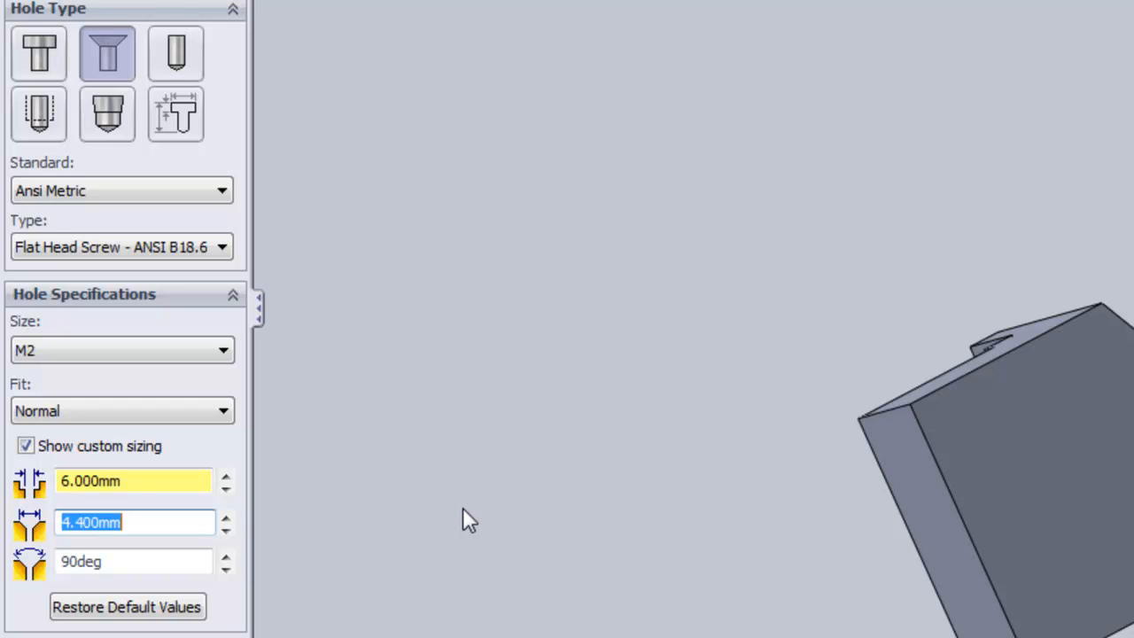
{"action": "type", "text": "9"}
{"action": "key", "text": "Tab"}
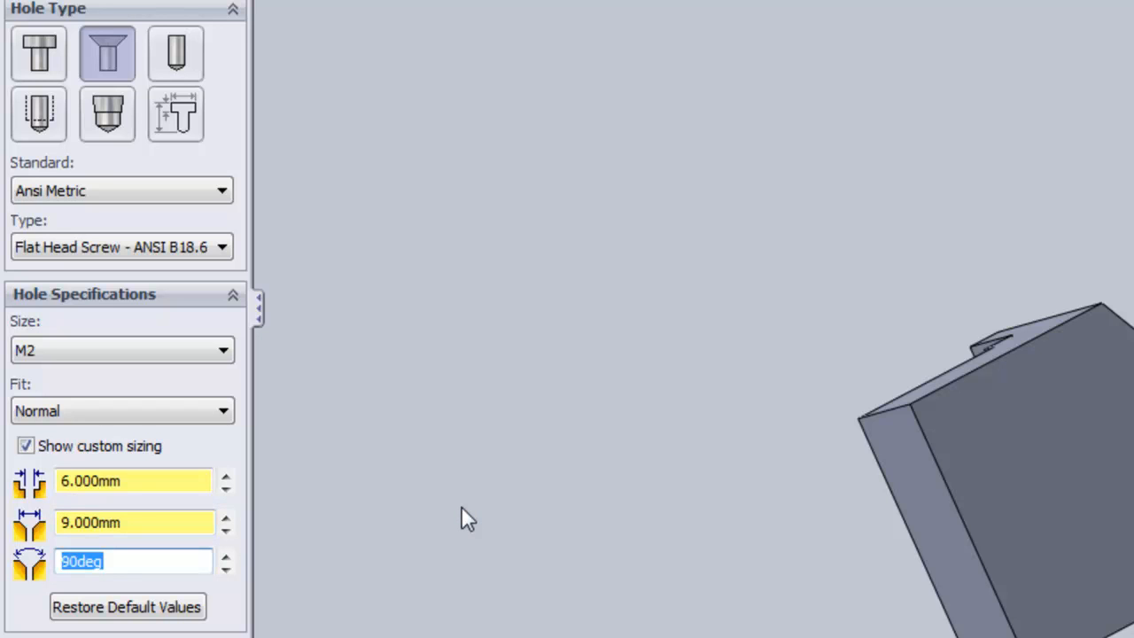
Set the countersink angle to 82 degrees and place two holes on the base's side face near its stepped end.
{"action": "type", "text": "82"}
{"action": "key", "text": "Tab"}
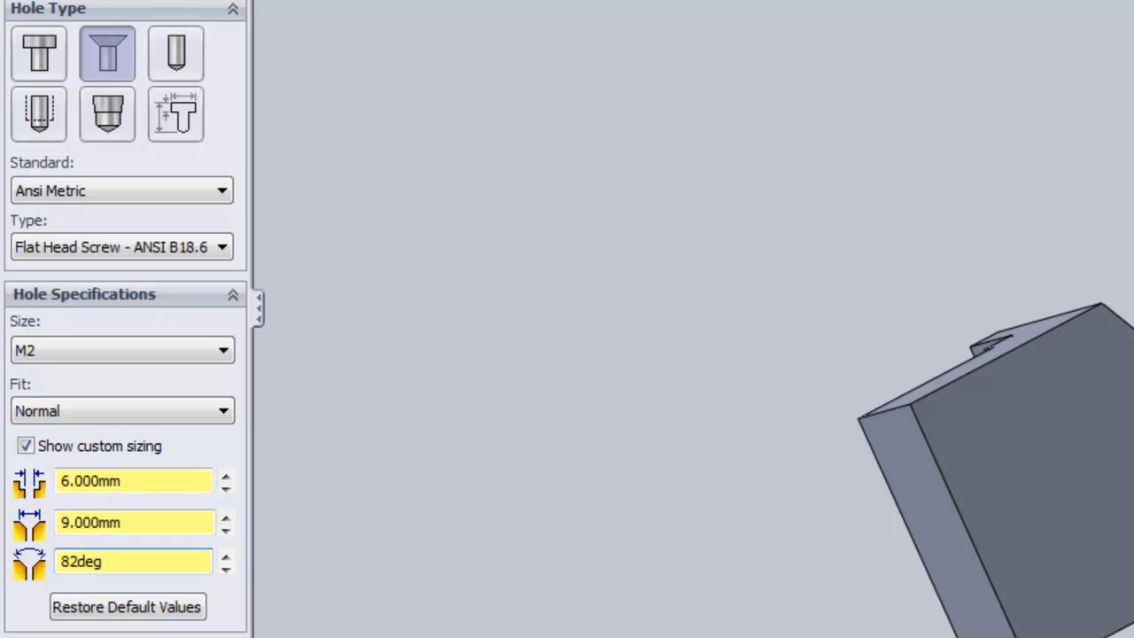
{"action": "left_click", "coordinate": [96, 64]}
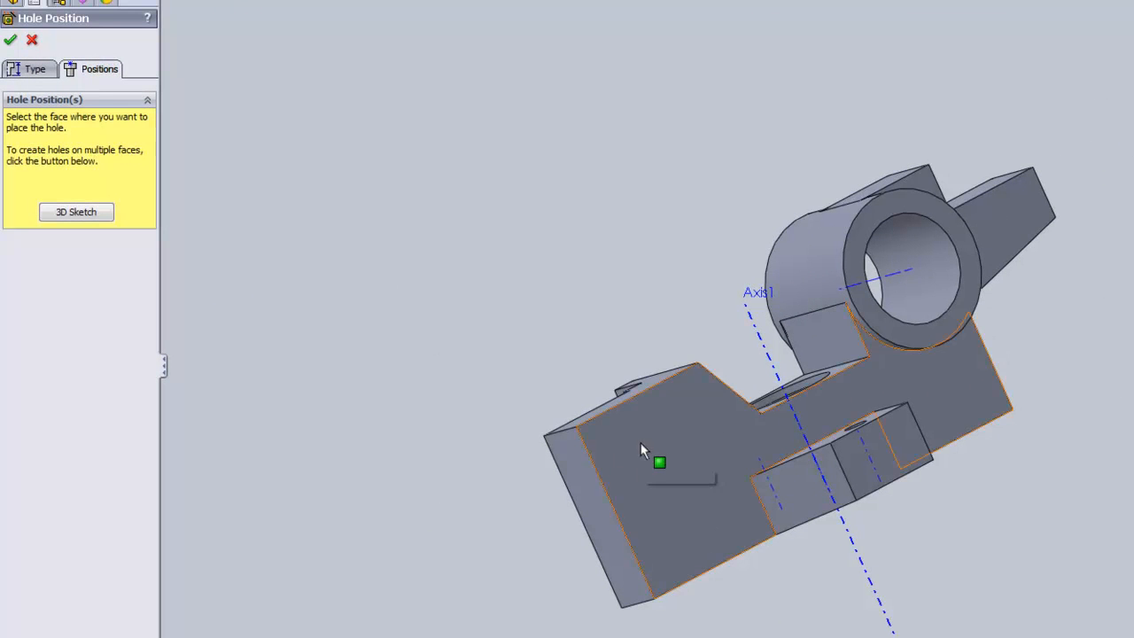
{"action": "left_click", "coordinate": [638, 444]}
{"action": "left_click", "coordinate": [661, 512]}
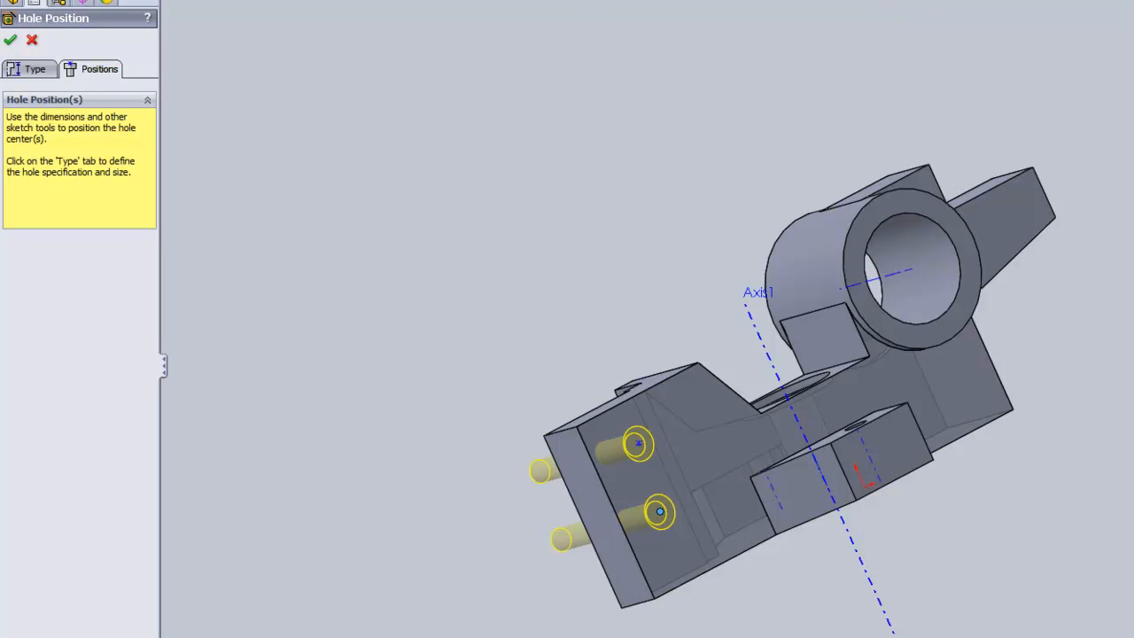
In the back view, dimension the upper hole center 54 mm horizontally from Axis1.
{"action": "left_click", "coordinate": [905, 3]}
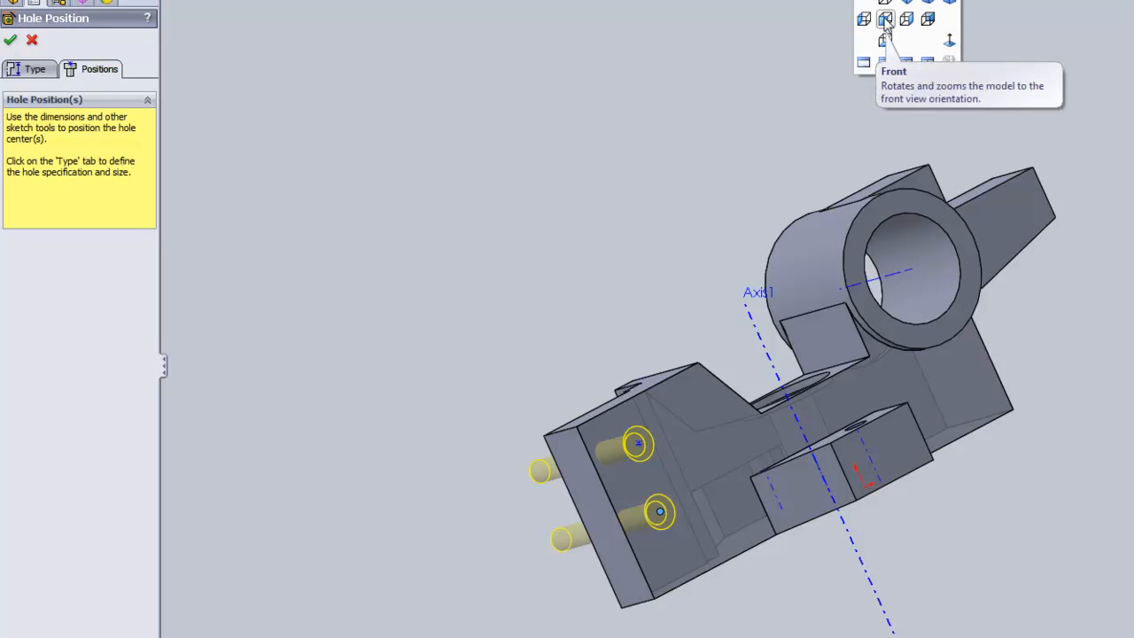
{"action": "left_click", "coordinate": [928, 19]}
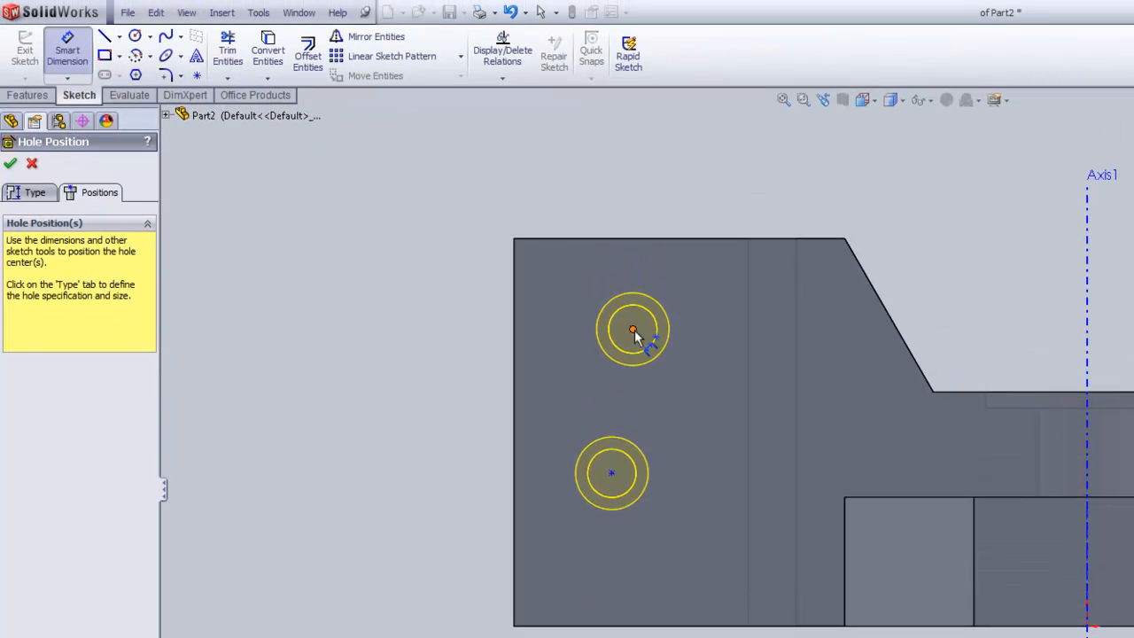
{"action": "left_click", "coordinate": [633, 329]}
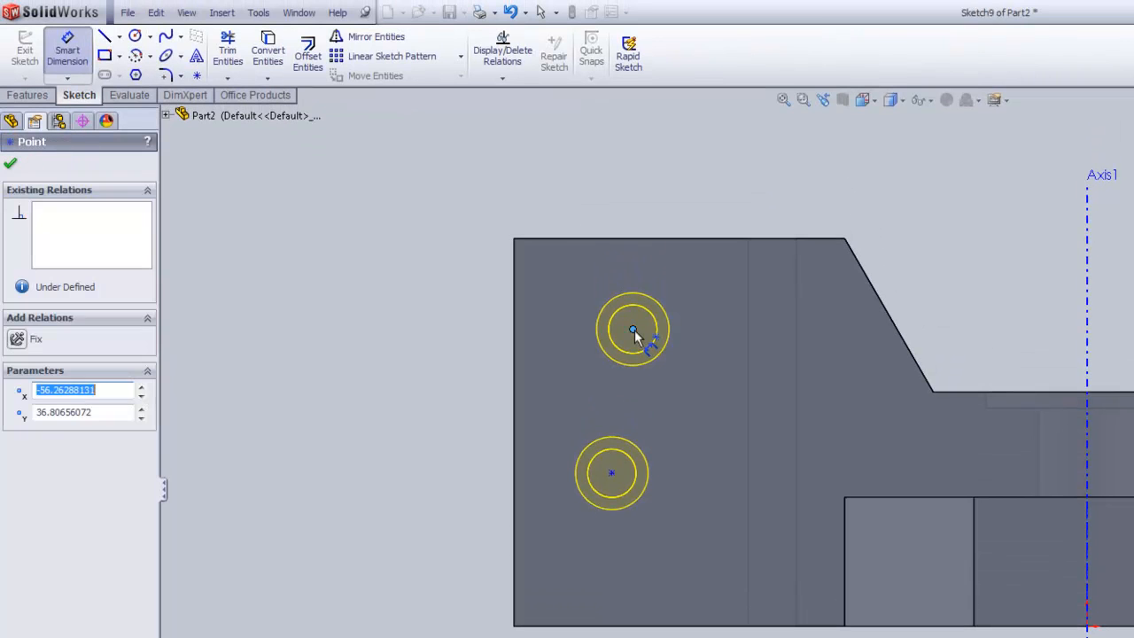
{"action": "left_click", "coordinate": [1091, 321]}
{"action": "left_click", "coordinate": [937, 197]}
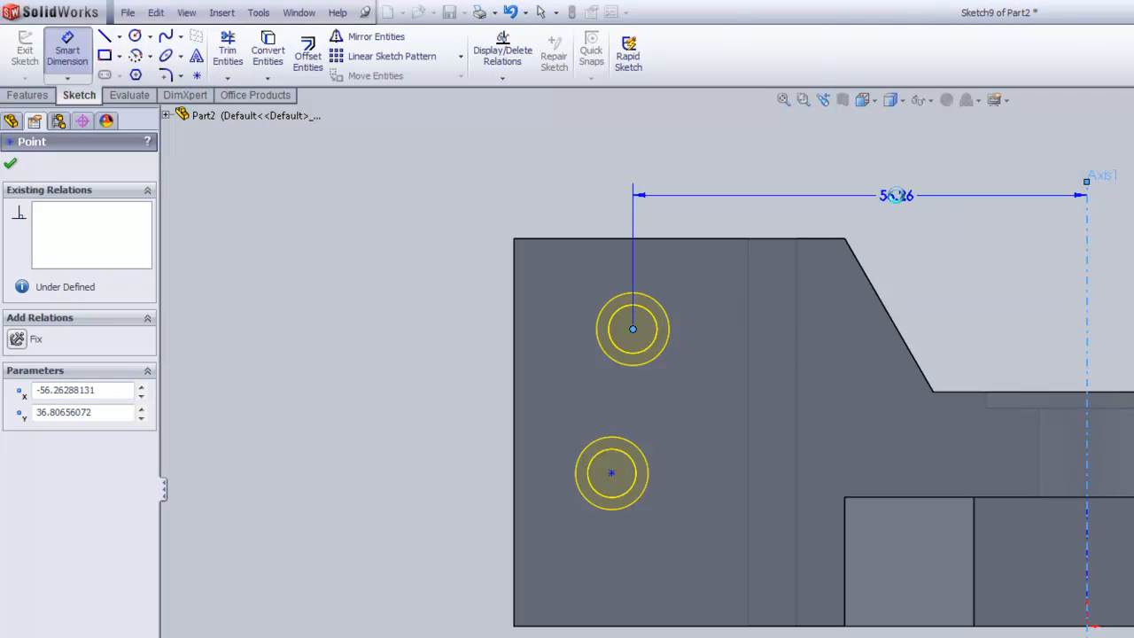
{"action": "type", "text": "54"}
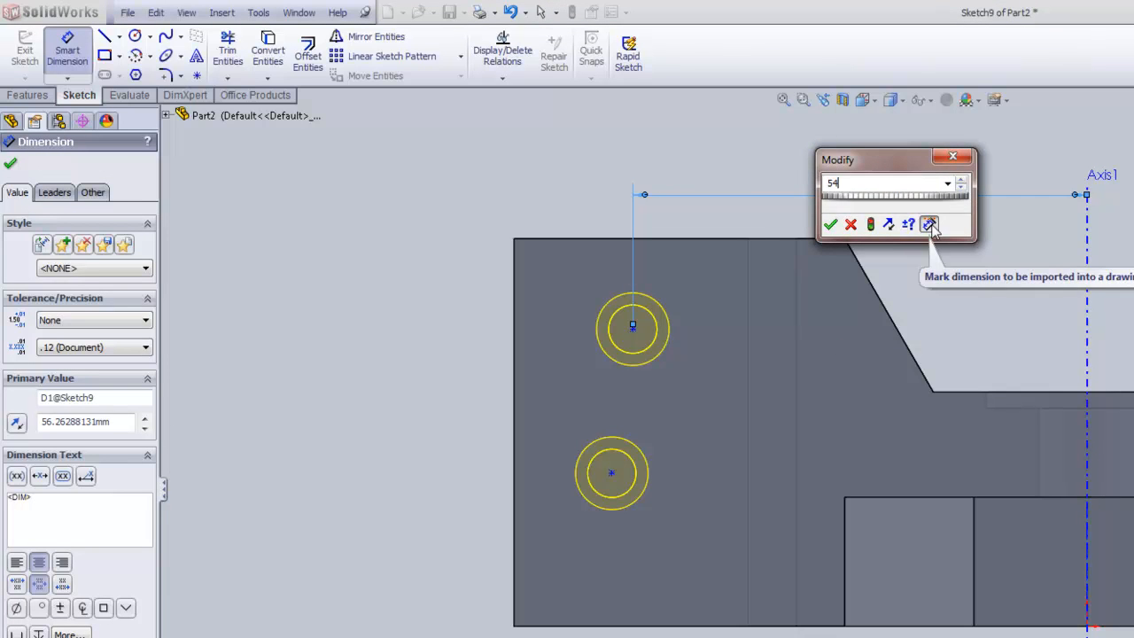
{"action": "key", "text": "Return"}
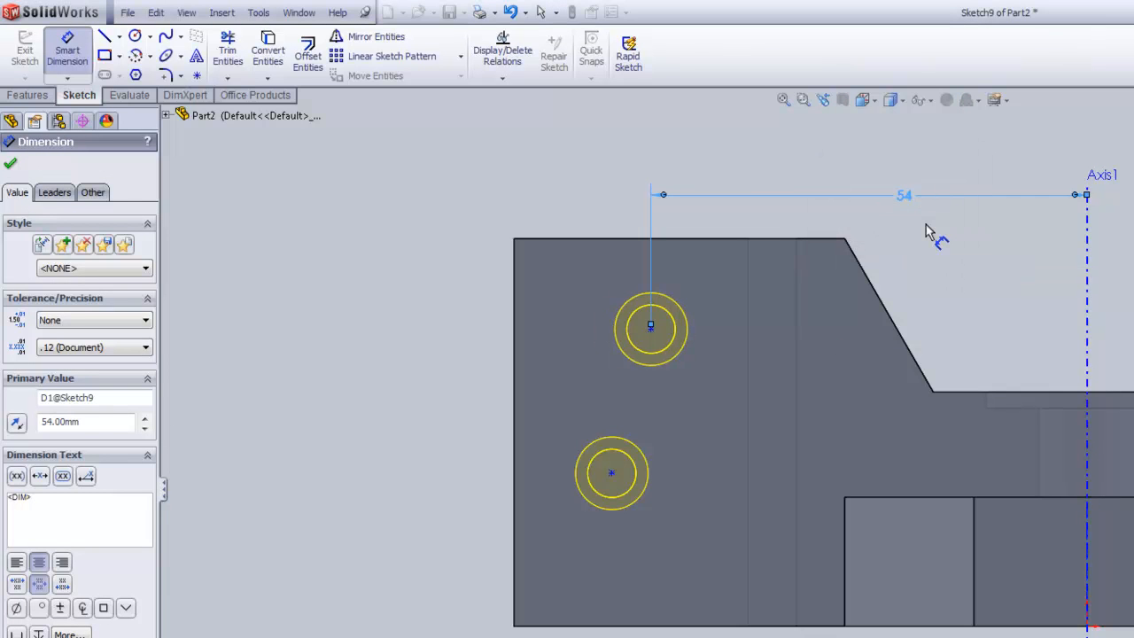
Dimension the vertical distance between the two hole centers as 22 mm.
{"action": "left_click", "coordinate": [651, 327]}
{"action": "left_click", "coordinate": [612, 473]}
{"action": "left_click", "coordinate": [449, 408]}
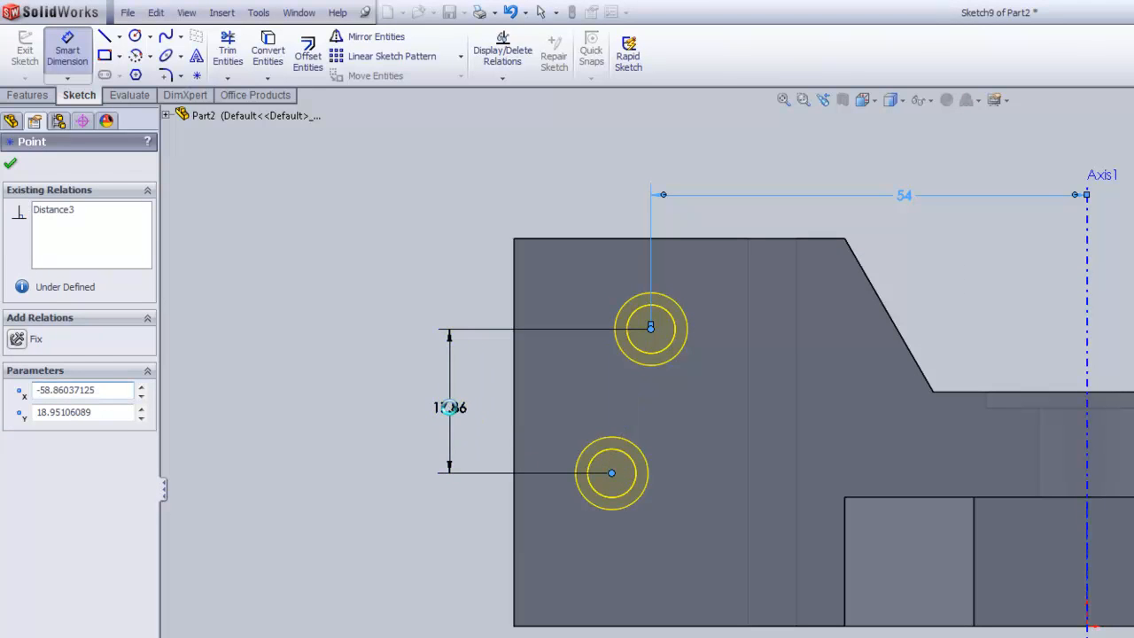
{"action": "left_click", "coordinate": [450, 408]}
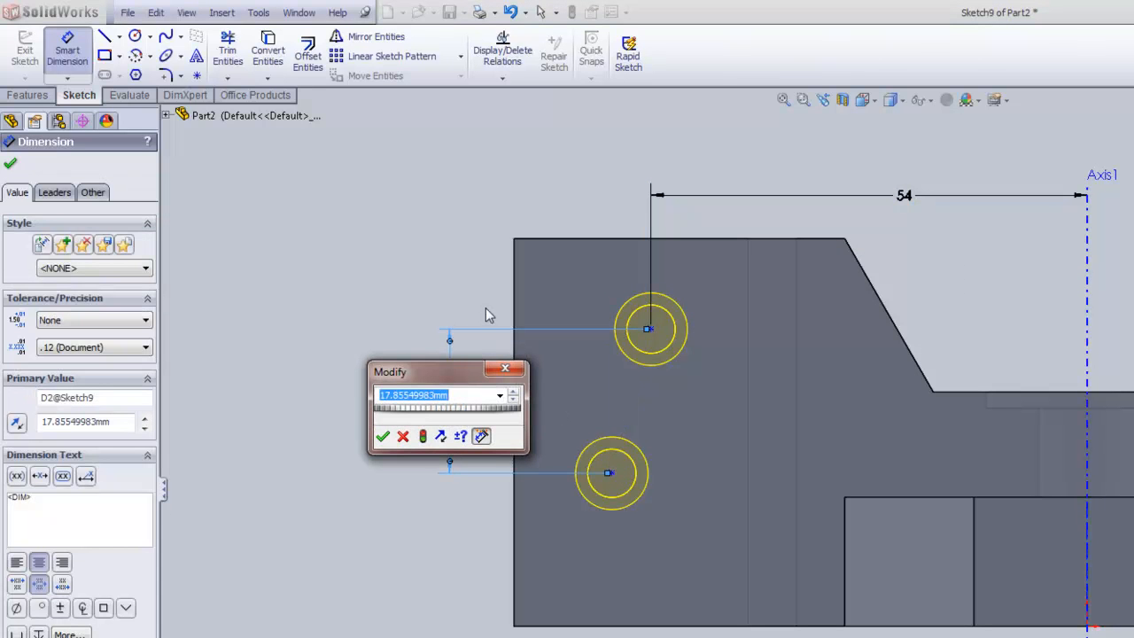
{"action": "type", "text": "22"}
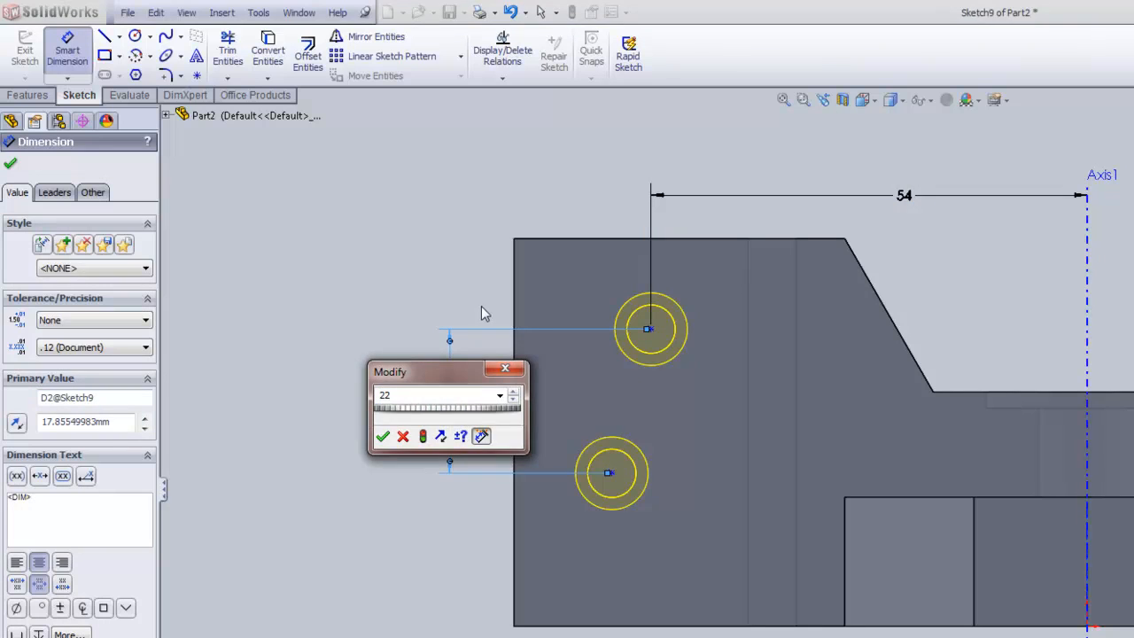
{"action": "key", "text": "Return"}
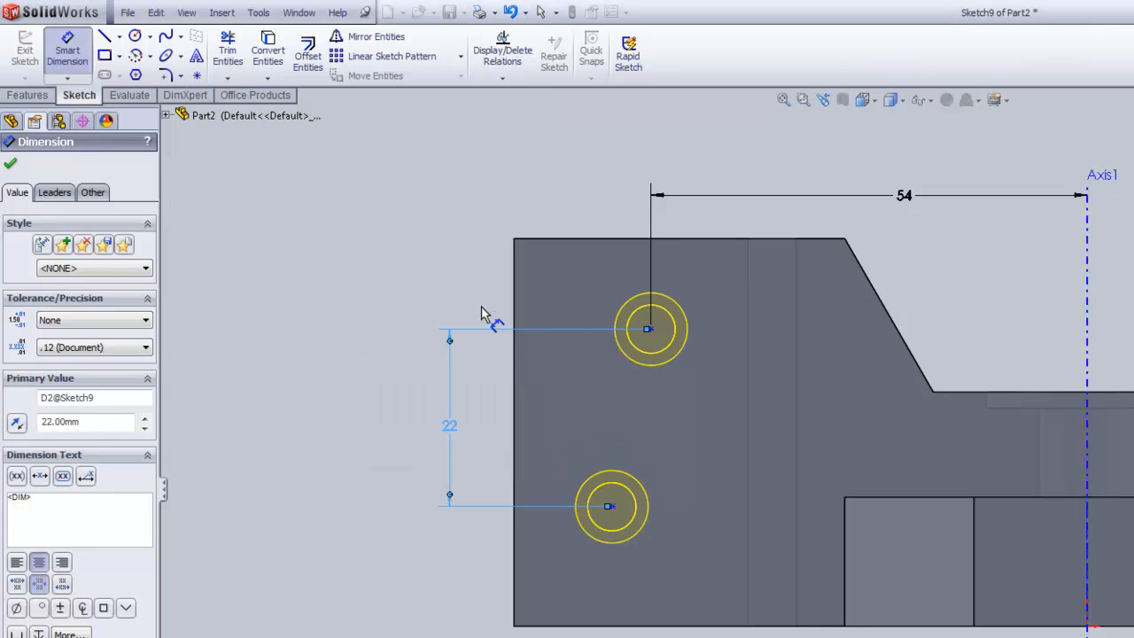
Dimension the lower hole center 13 mm above the base's bottom edge and end dimensioning.
{"action": "left_click", "coordinate": [611, 506]}
{"action": "left_click", "coordinate": [627, 624]}
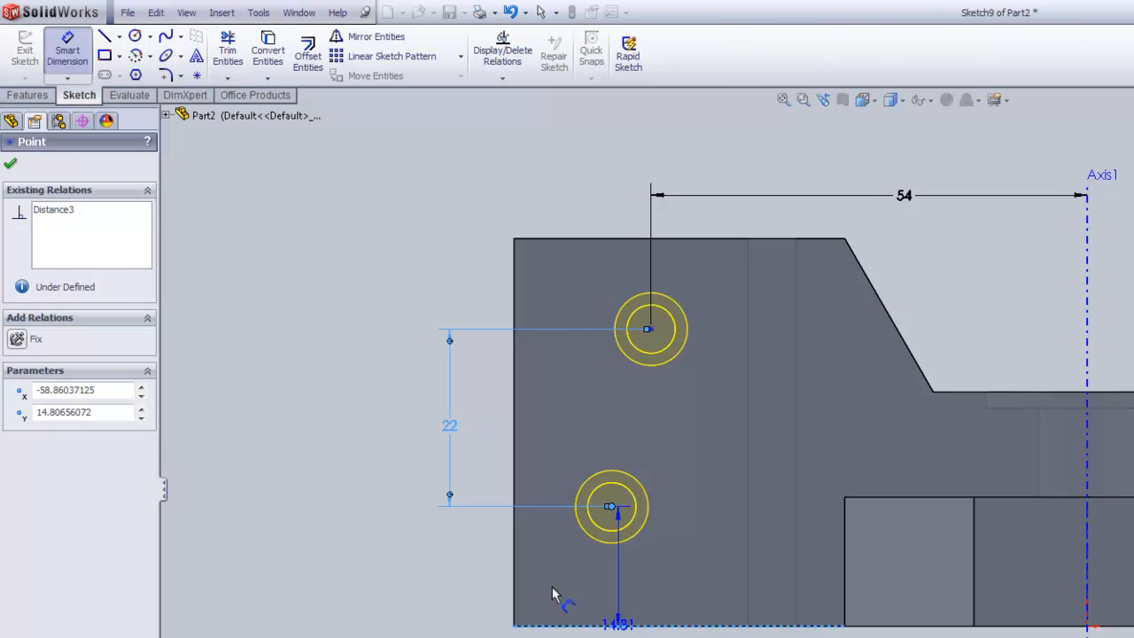
{"action": "left_click", "coordinate": [479, 586]}
{"action": "type", "text": "1"}
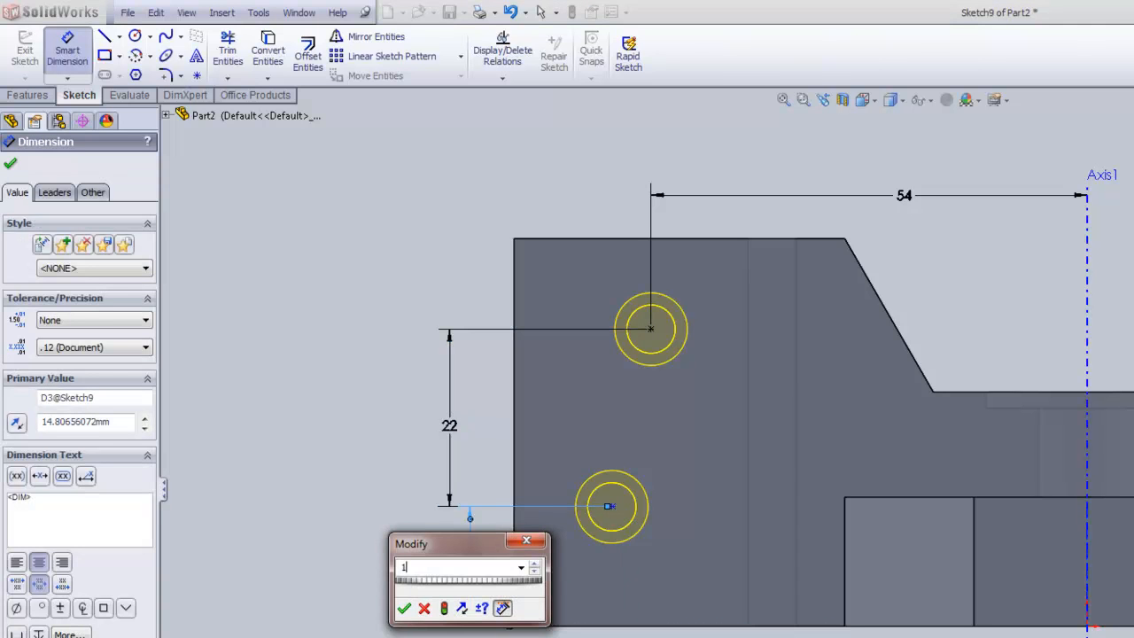
{"action": "type", "text": "3"}
{"action": "key", "text": "Return"}
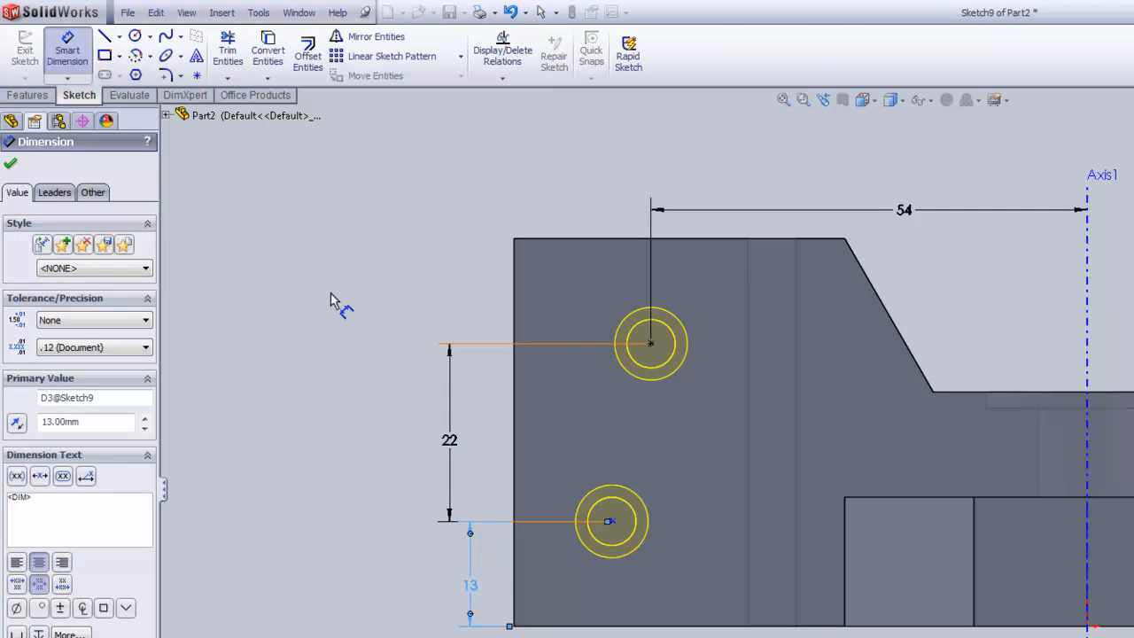
{"action": "left_click", "coordinate": [331, 301]}
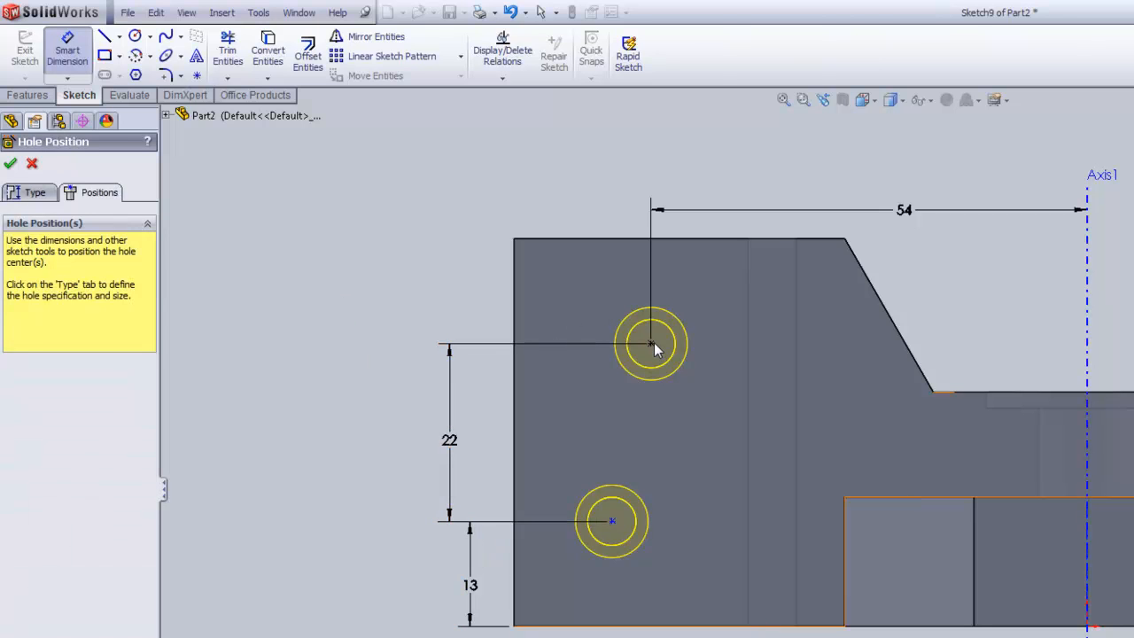
{"action": "key", "text": "Escape"}
Align the two hole centers with a Vertical relation and complete the countersunk holes.
{"action": "left_click", "coordinate": [651, 344]}
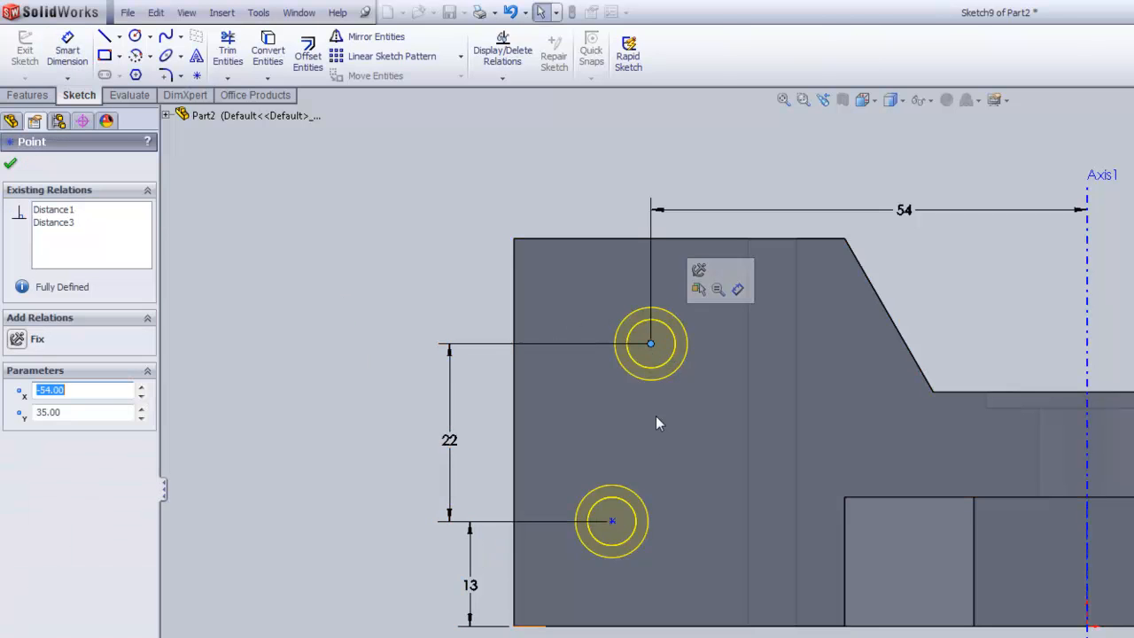
{"action": "left_click", "coordinate": [611, 523], "text": "ctrl"}
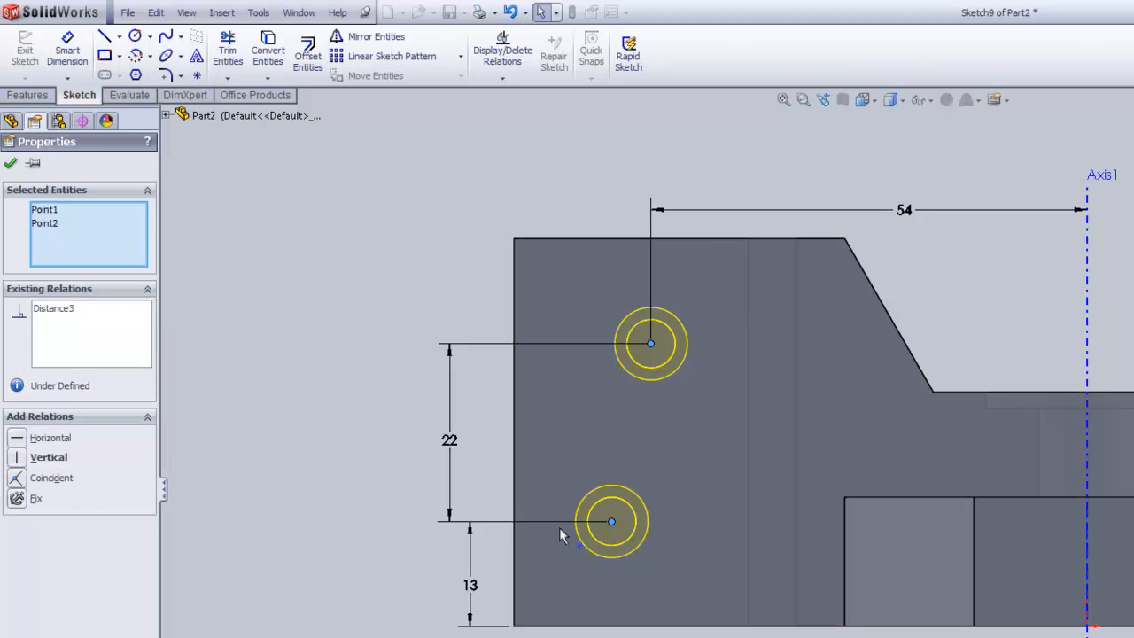
{"action": "left_click", "coordinate": [17, 458]}
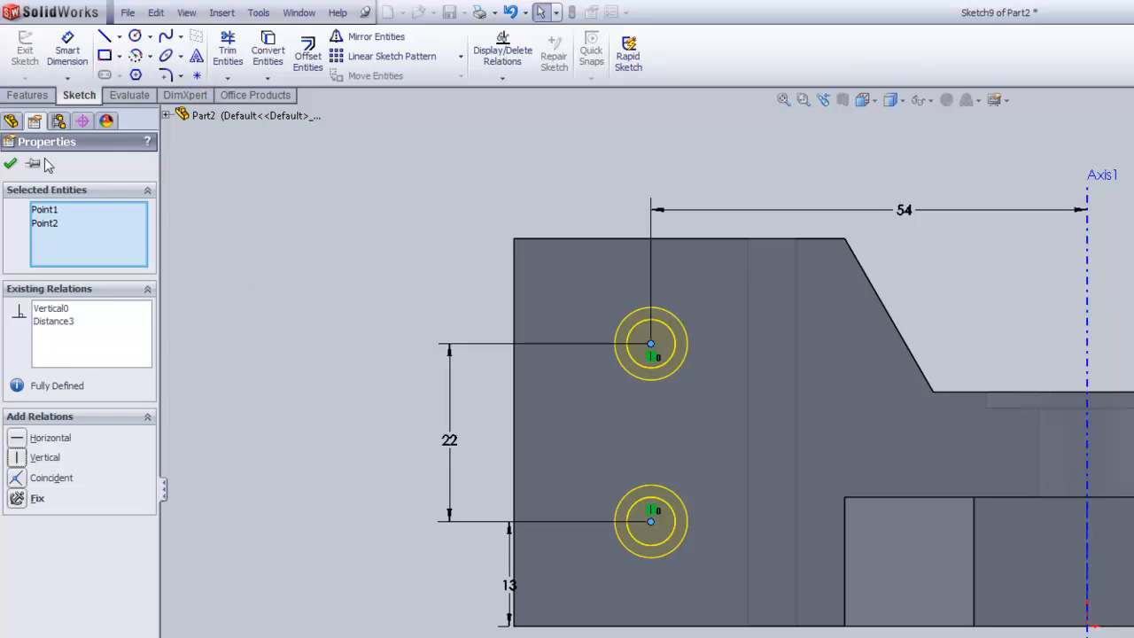
{"action": "left_click", "coordinate": [10, 165]}
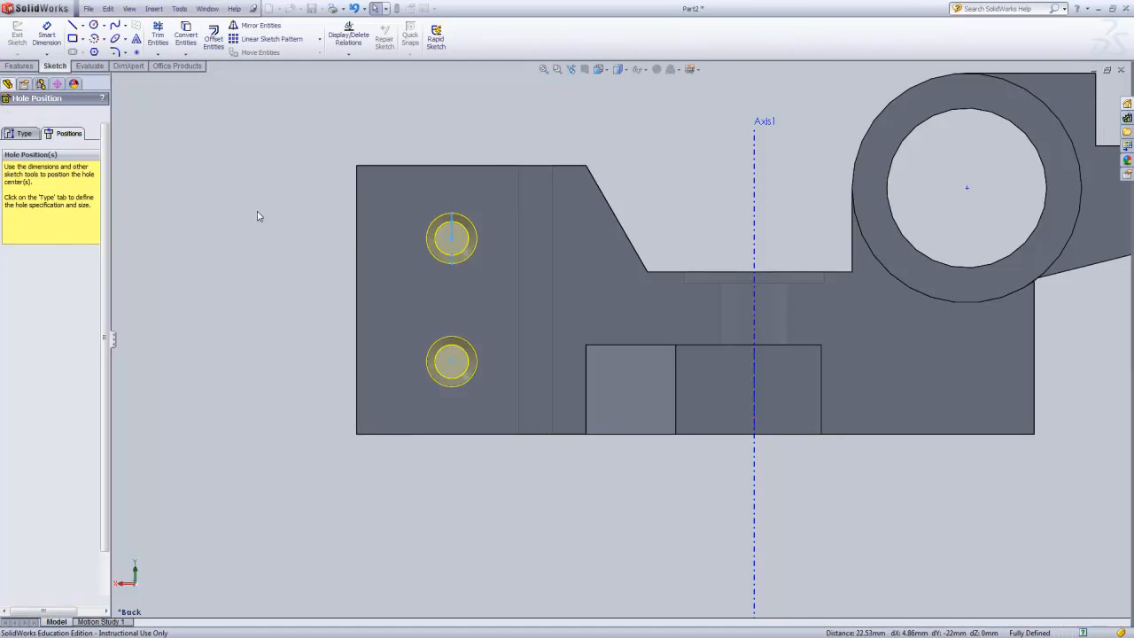
{"action": "middle_click_drag", "start_coordinate": [314, 270], "coordinate": [401, 313]}
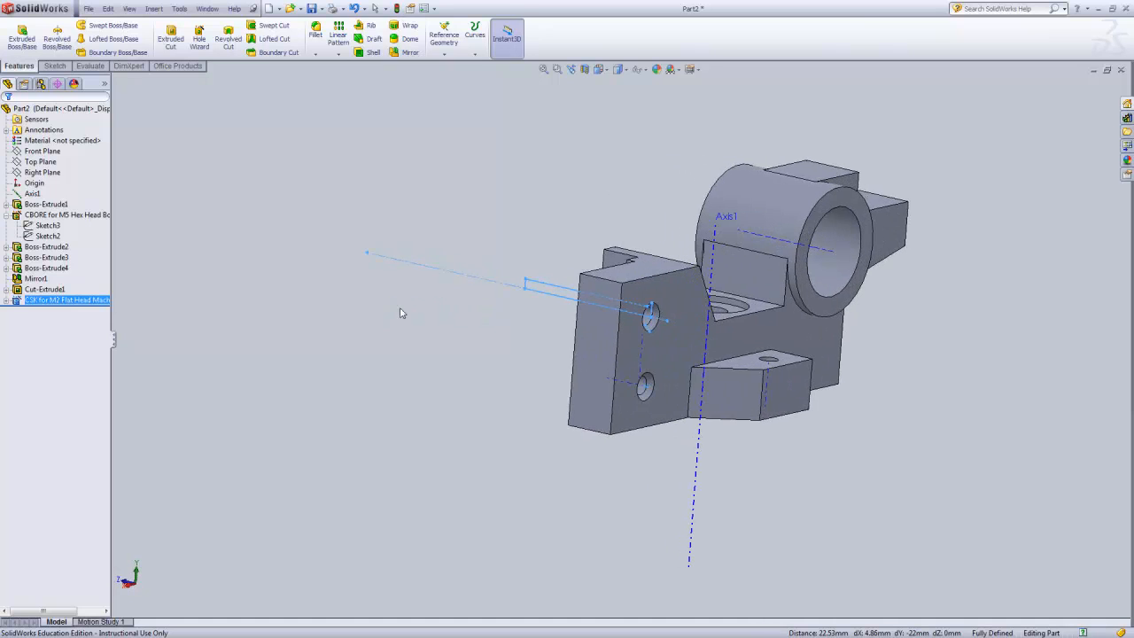
{"action": "left_click", "coordinate": [429, 310]}
Start another countersink hole with a 4 mm through-hole diameter, 6 mm countersink diameter and 60-degree countersink angle.
{"action": "middle_click_drag", "start_coordinate": [437, 280], "coordinate": [554, 334]}
{"action": "scroll", "coordinate": [874, 145], "scroll_direction": "down", "scroll_amount": 4}
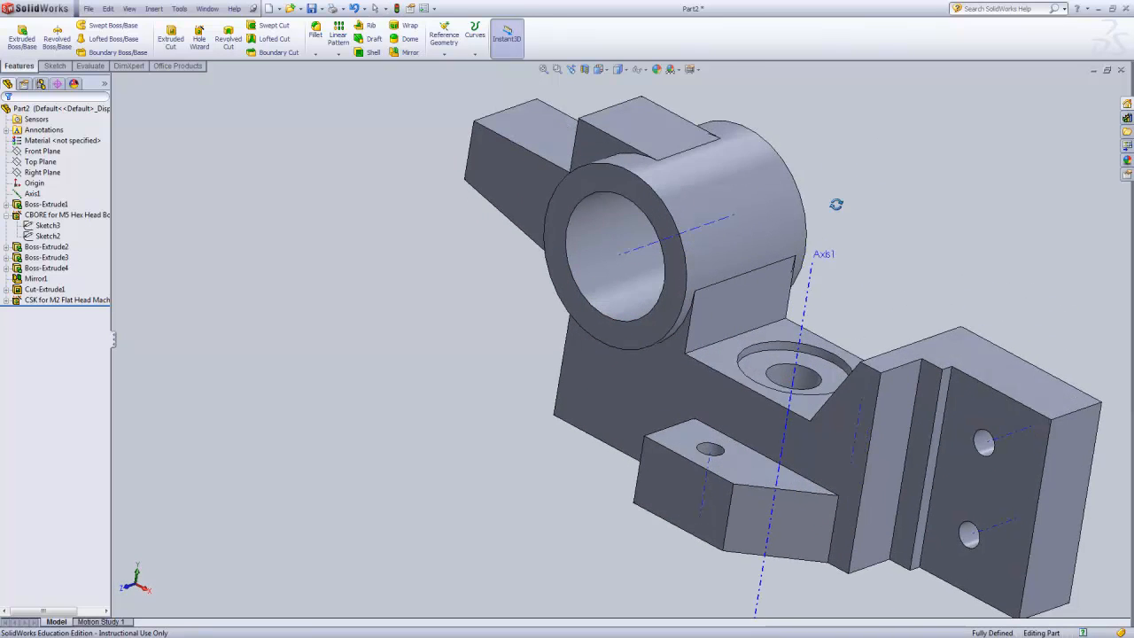
{"action": "scroll", "coordinate": [806, 120], "scroll_direction": "down", "scroll_amount": 2}
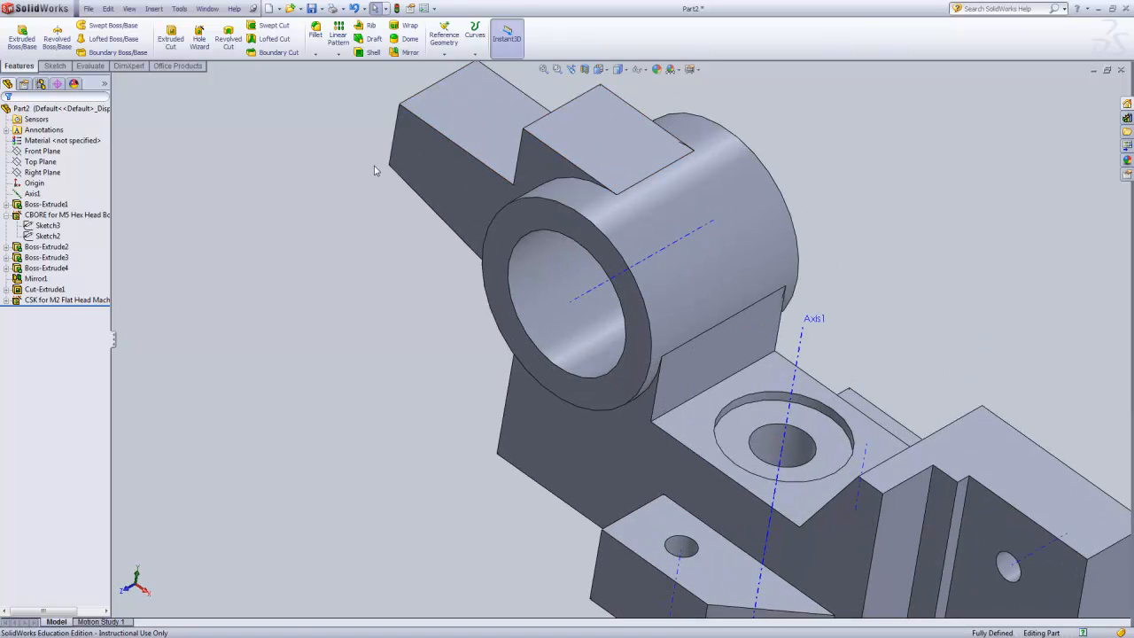
{"action": "left_click", "coordinate": [199, 37]}
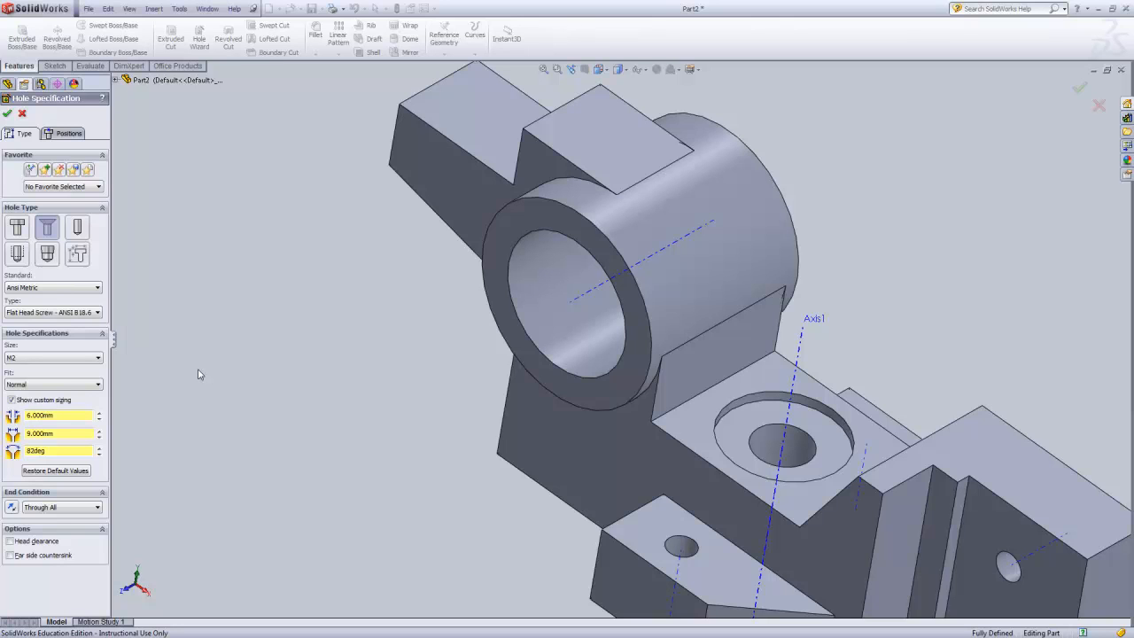
{"action": "double_click", "coordinate": [40, 416]}
{"action": "type", "text": "4"}
{"action": "key", "text": "Tab"}
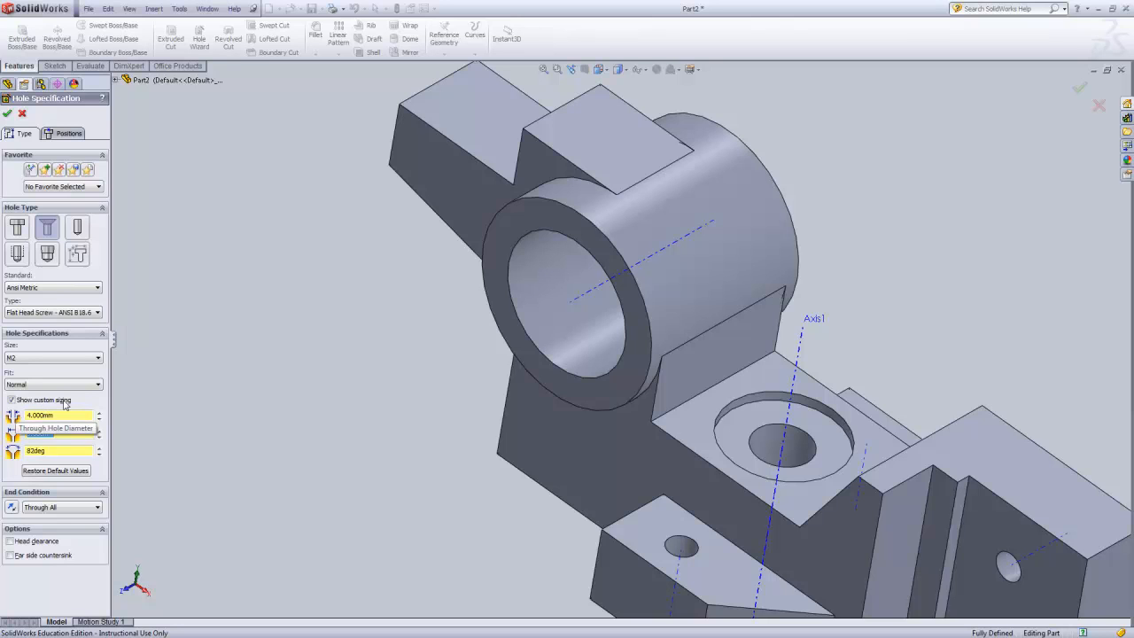
{"action": "type", "text": "5"}
{"action": "key", "text": "Tab"}
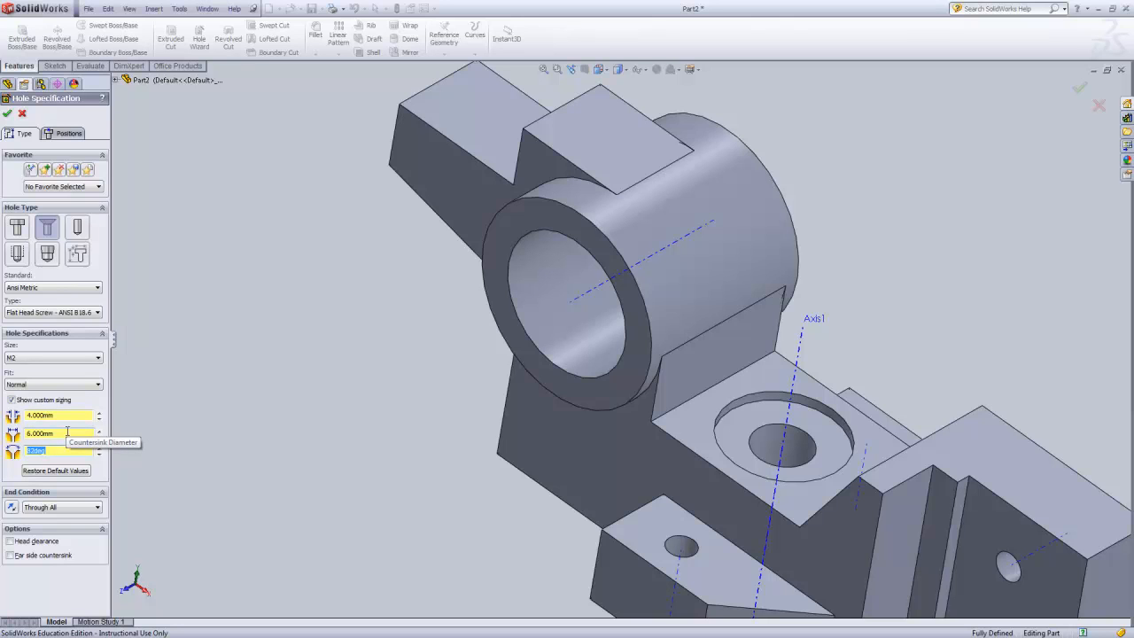
{"action": "type", "text": "60"}
{"action": "key", "text": "Tab"}
Place one countersunk hole on the top face of the block adjoining the tube.
{"action": "left_click", "coordinate": [65, 133]}
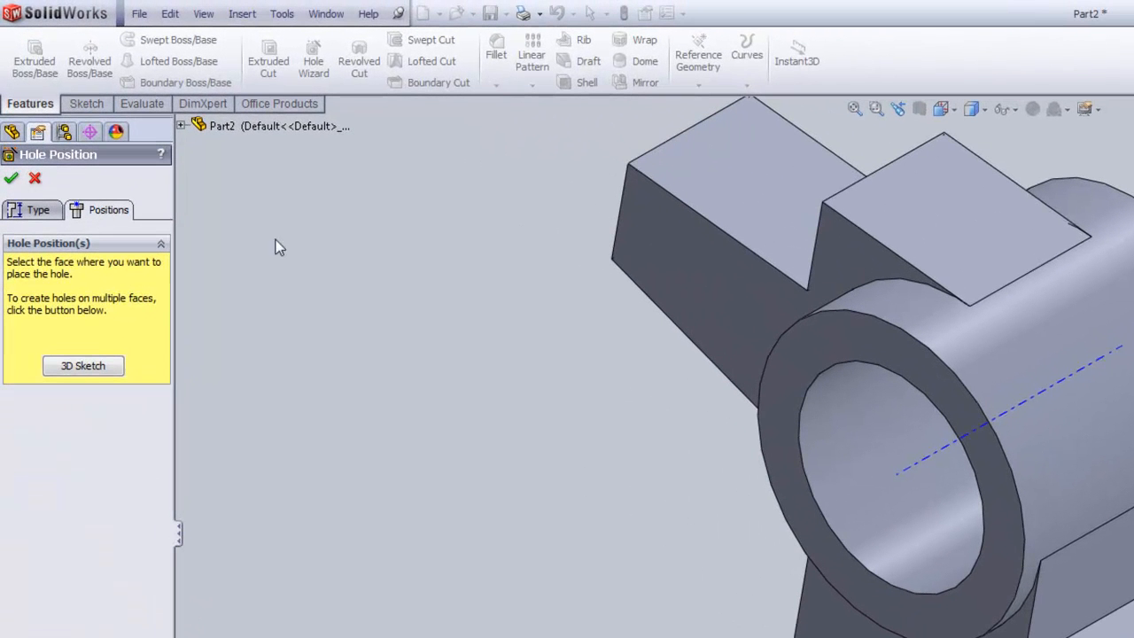
{"action": "left_click", "coordinate": [908, 223]}
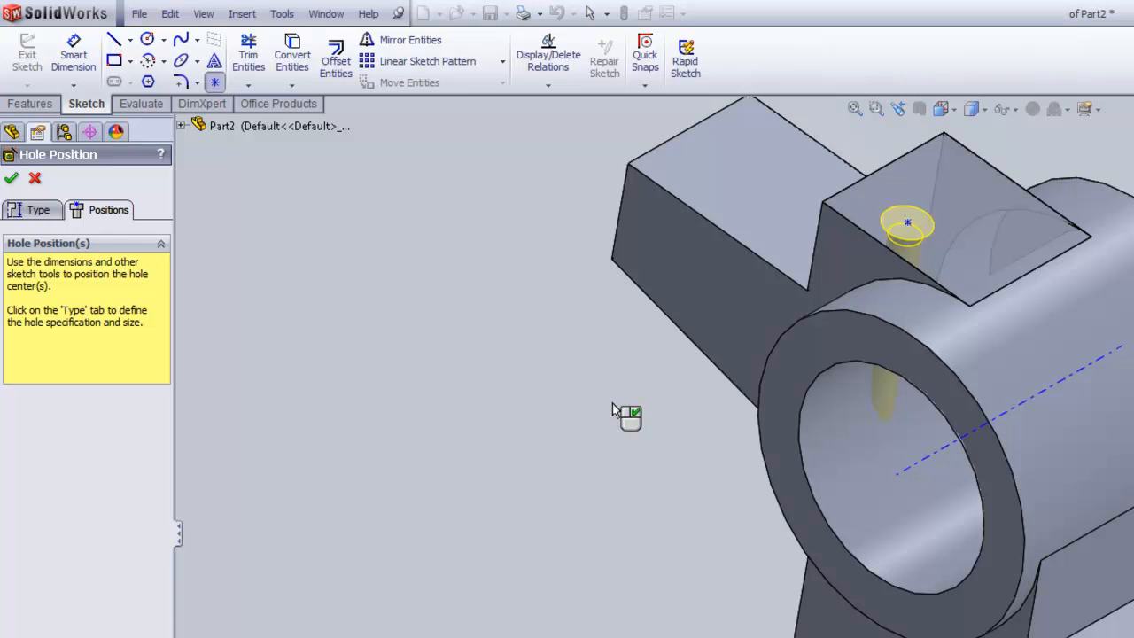
{"action": "left_click", "coordinate": [216, 84]}
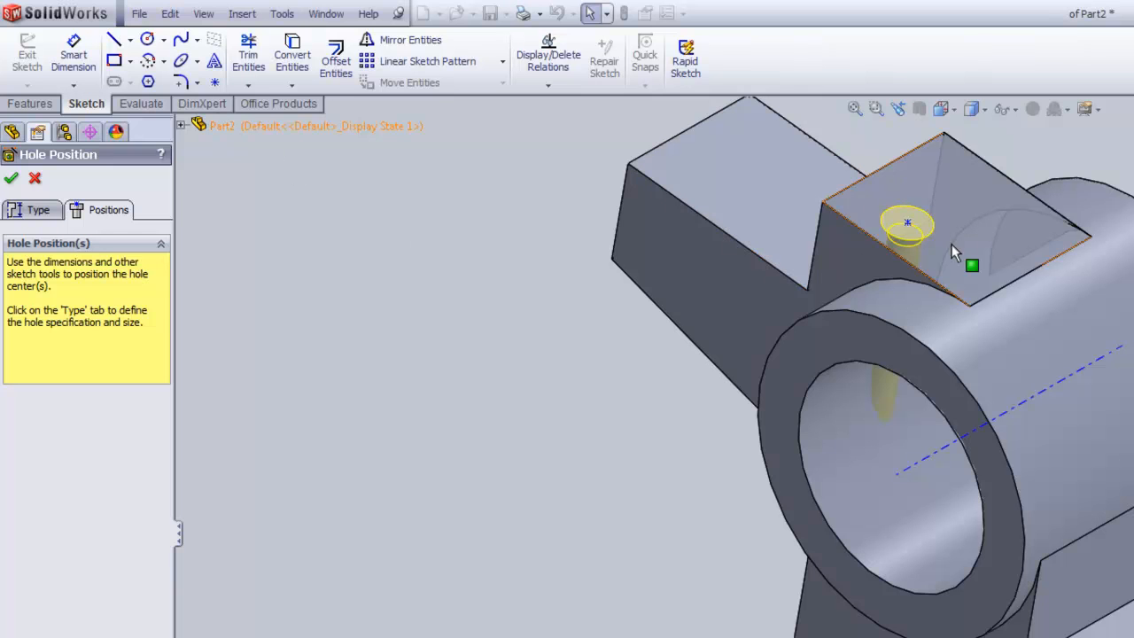
Constrain the hole center to the midpoint of the top face's edge along the tube.
{"action": "left_click", "coordinate": [907, 223]}
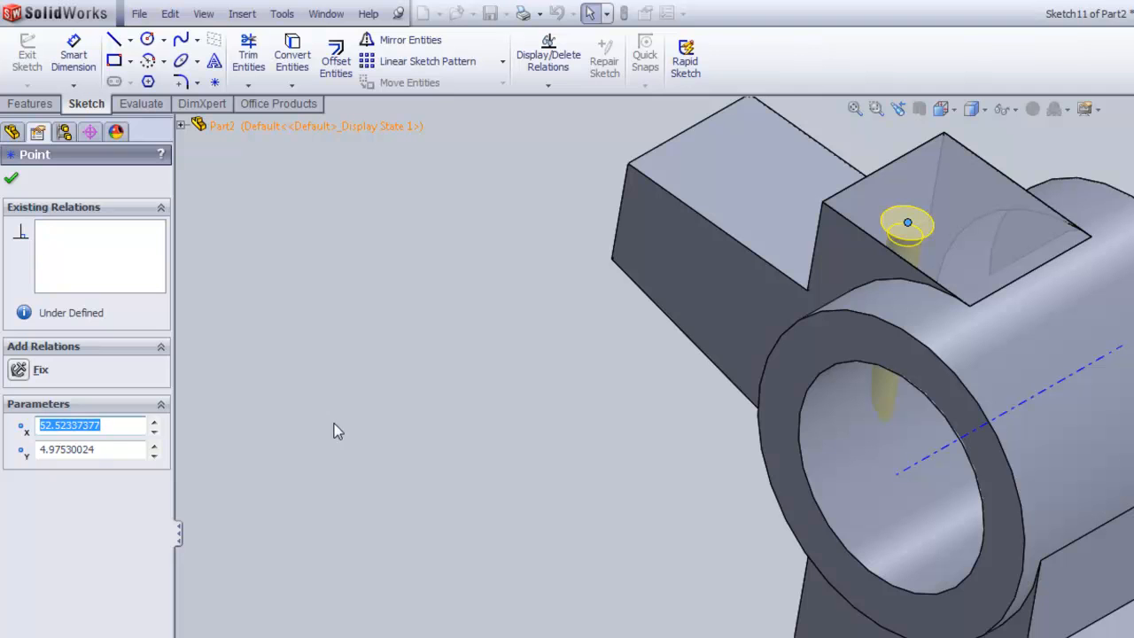
{"action": "left_click", "coordinate": [991, 296], "text": "ctrl"}
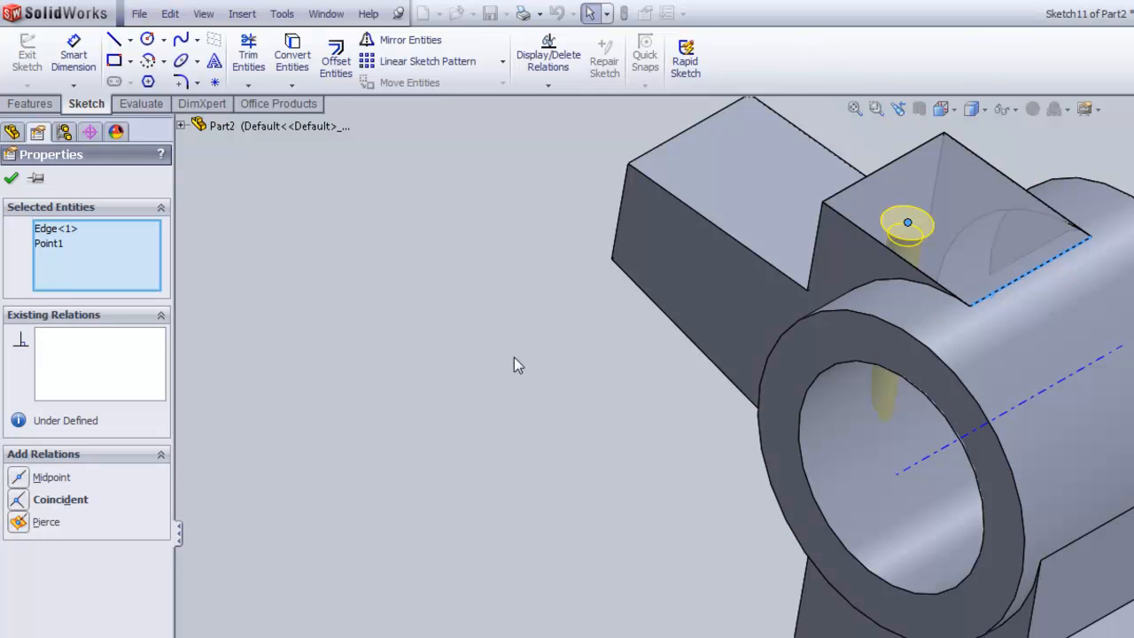
{"action": "left_click", "coordinate": [182, 129]}
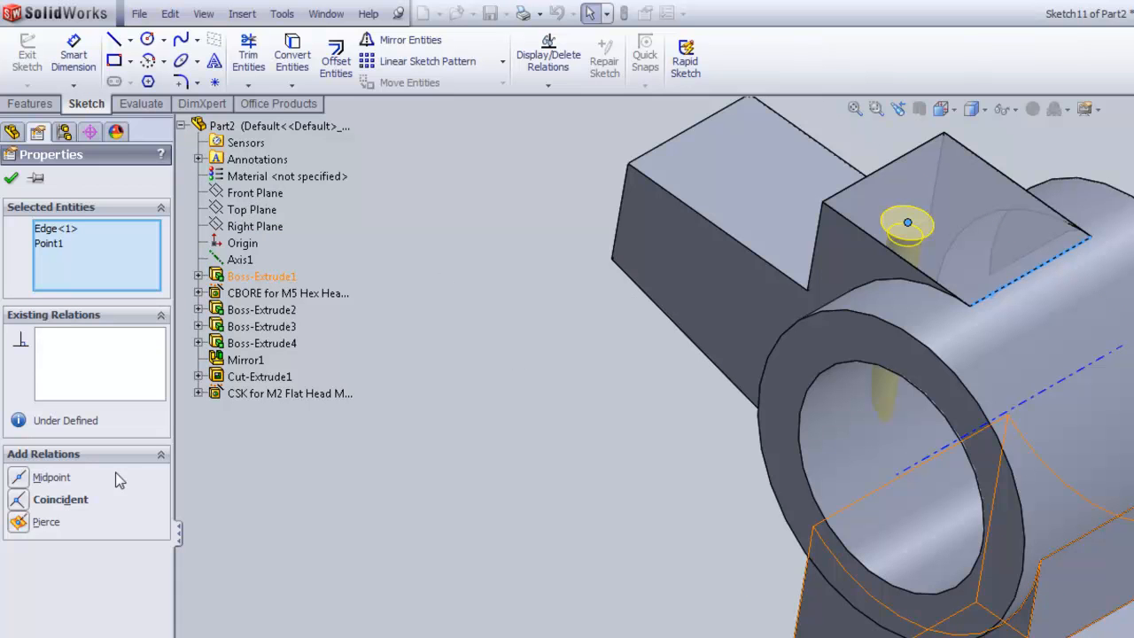
{"action": "left_click", "coordinate": [19, 479]}
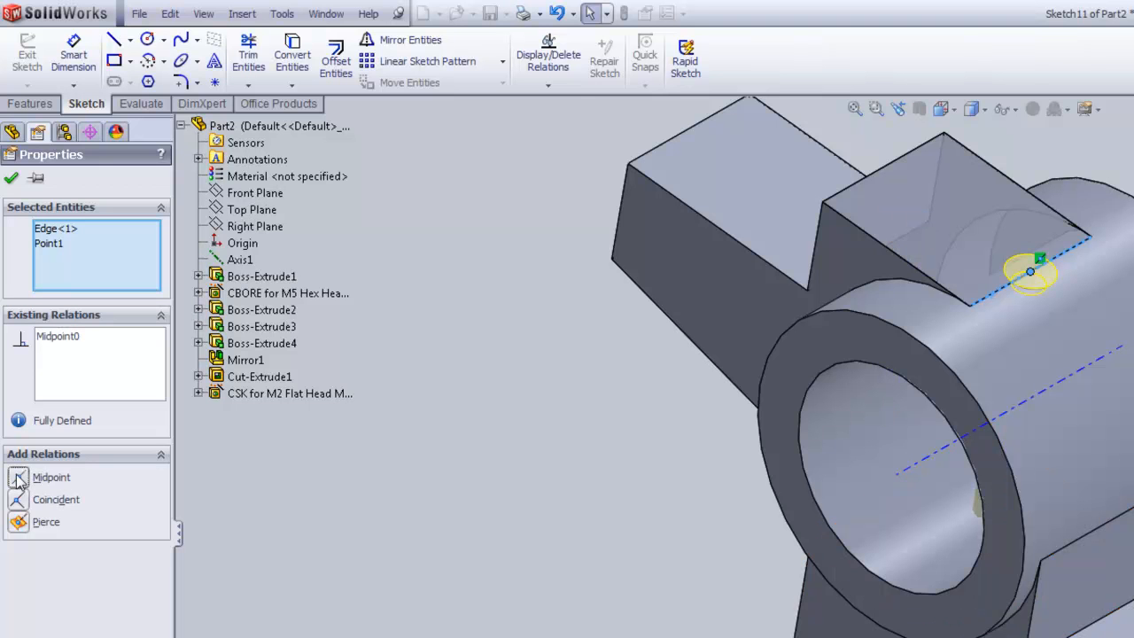
{"action": "left_click", "coordinate": [12, 179]}
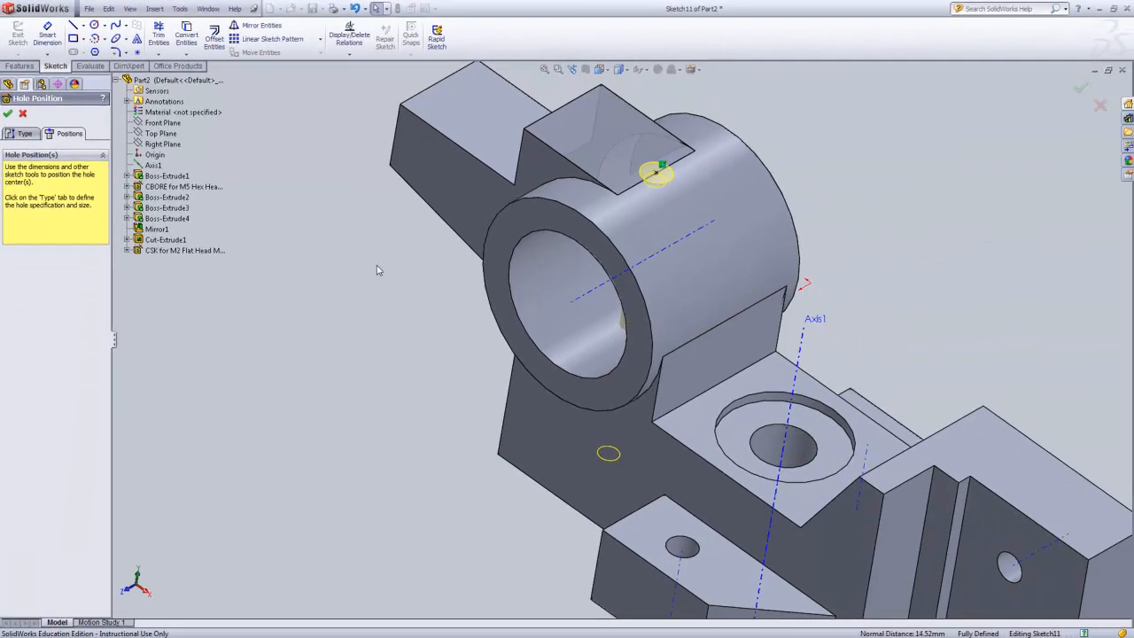
Set the countersunk hole's end condition to Up To Next and complete the hole.
{"action": "middle_click_drag", "start_coordinate": [375, 277], "coordinate": [413, 236]}
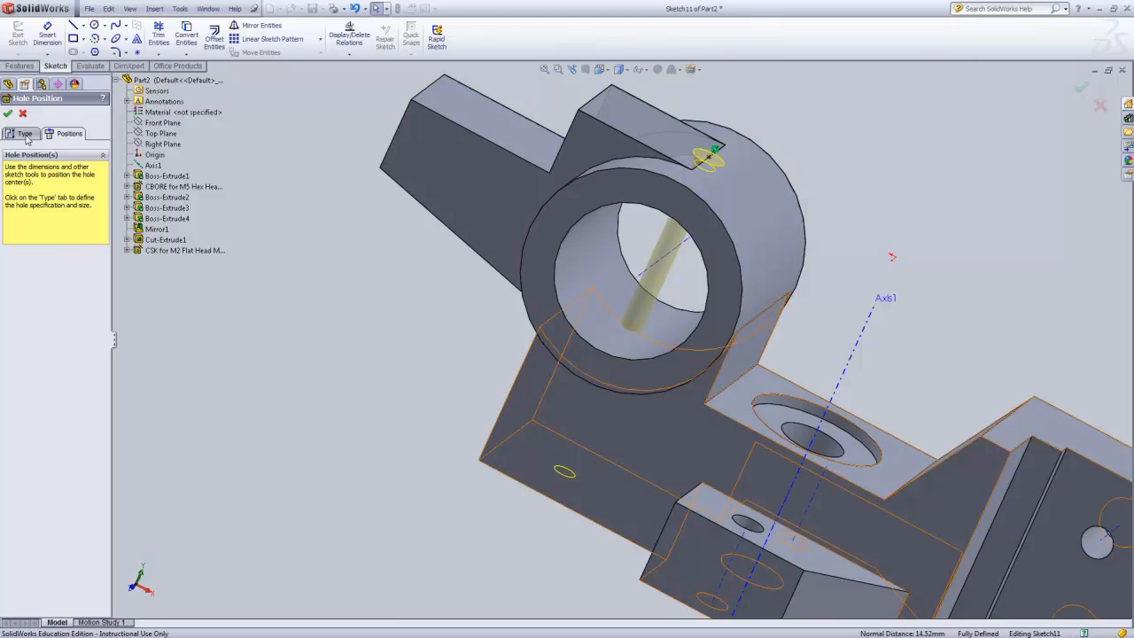
{"action": "left_click", "coordinate": [26, 134]}
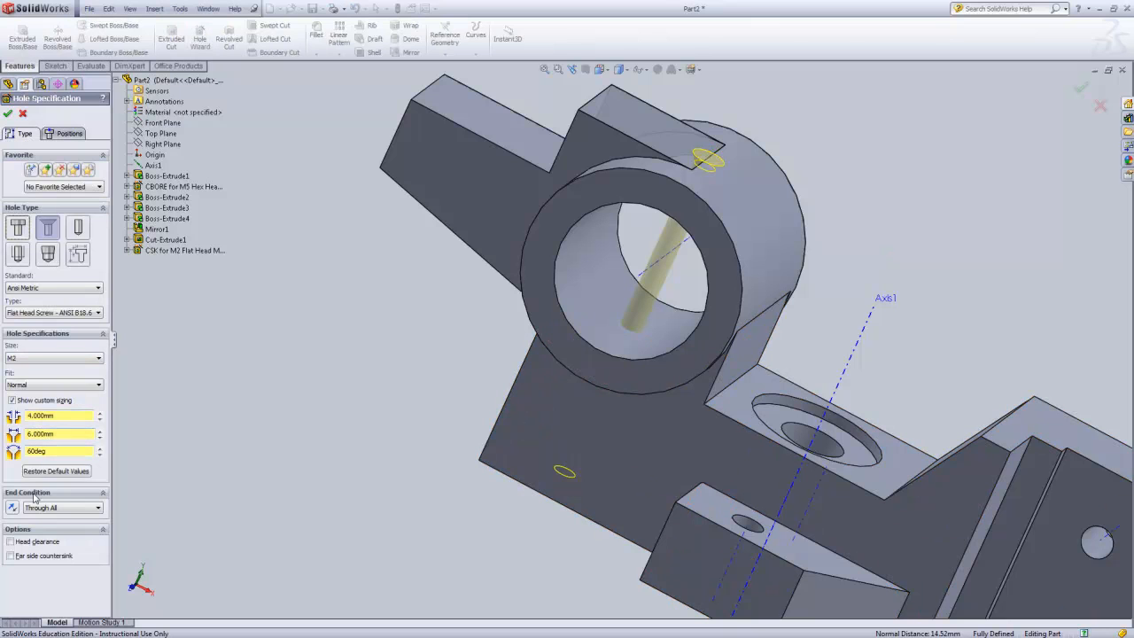
{"action": "left_click", "coordinate": [97, 509]}
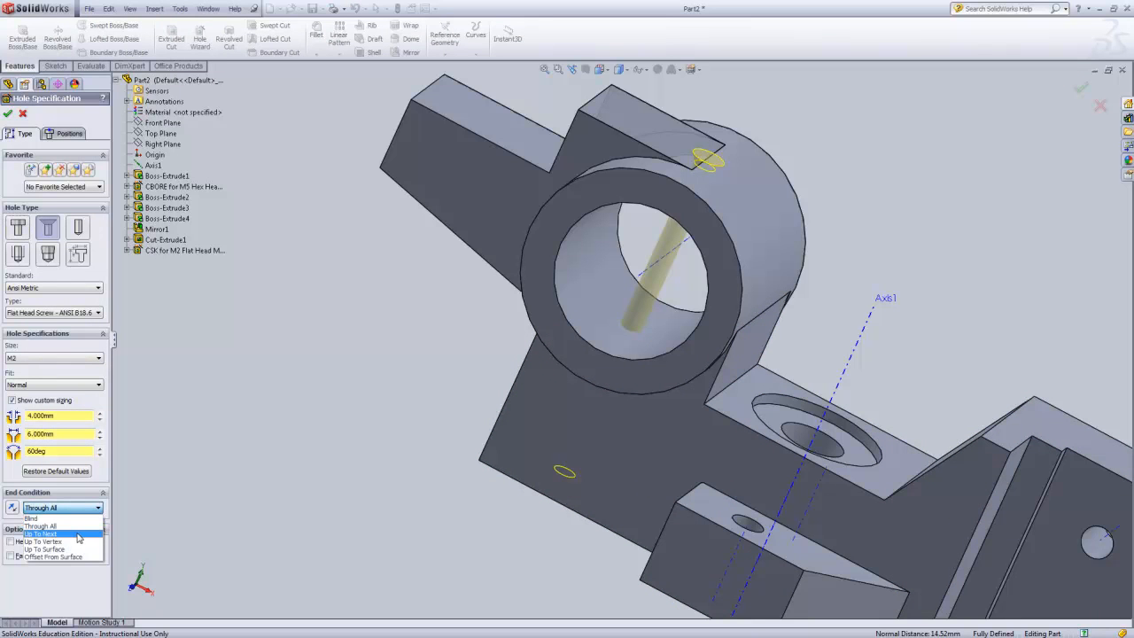
{"action": "left_click", "coordinate": [78, 534]}
{"action": "middle_click_drag", "start_coordinate": [306, 381], "coordinate": [278, 368]}
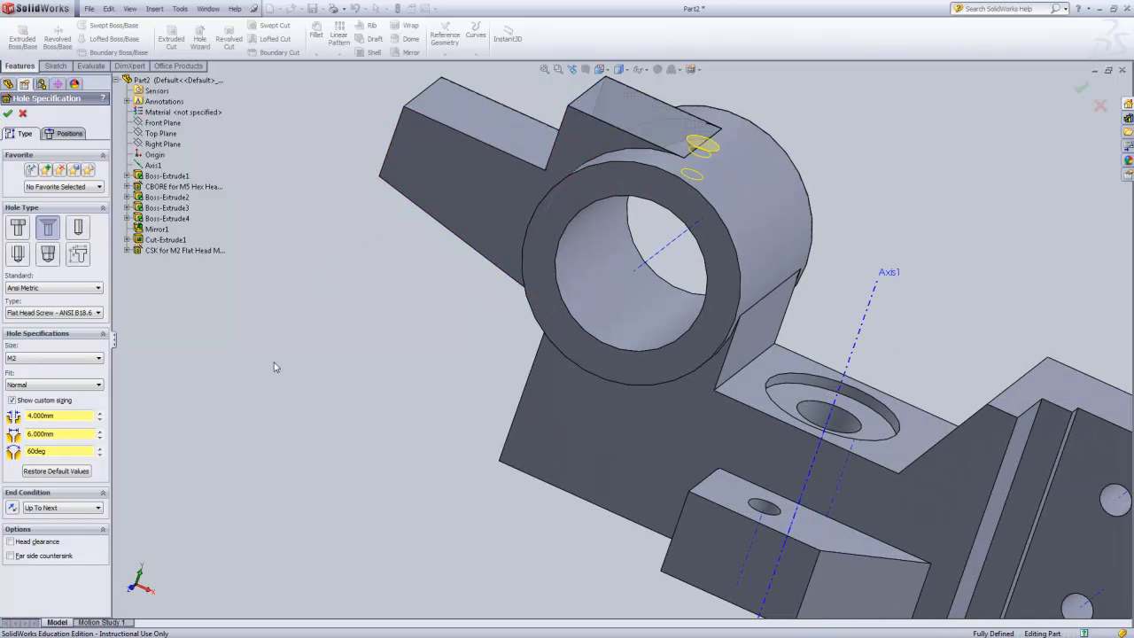
{"action": "left_click", "coordinate": [7, 114]}
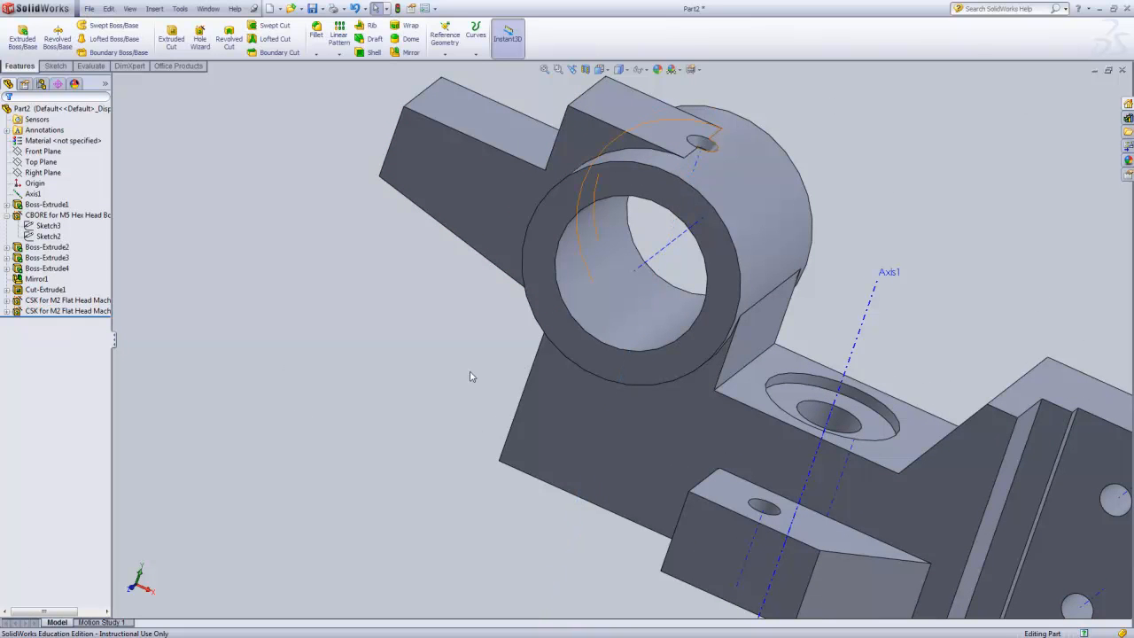
Turn off the display of temporary axes in the model.
{"action": "scroll", "coordinate": [1042, 544], "scroll_direction": "up", "scroll_amount": 1}
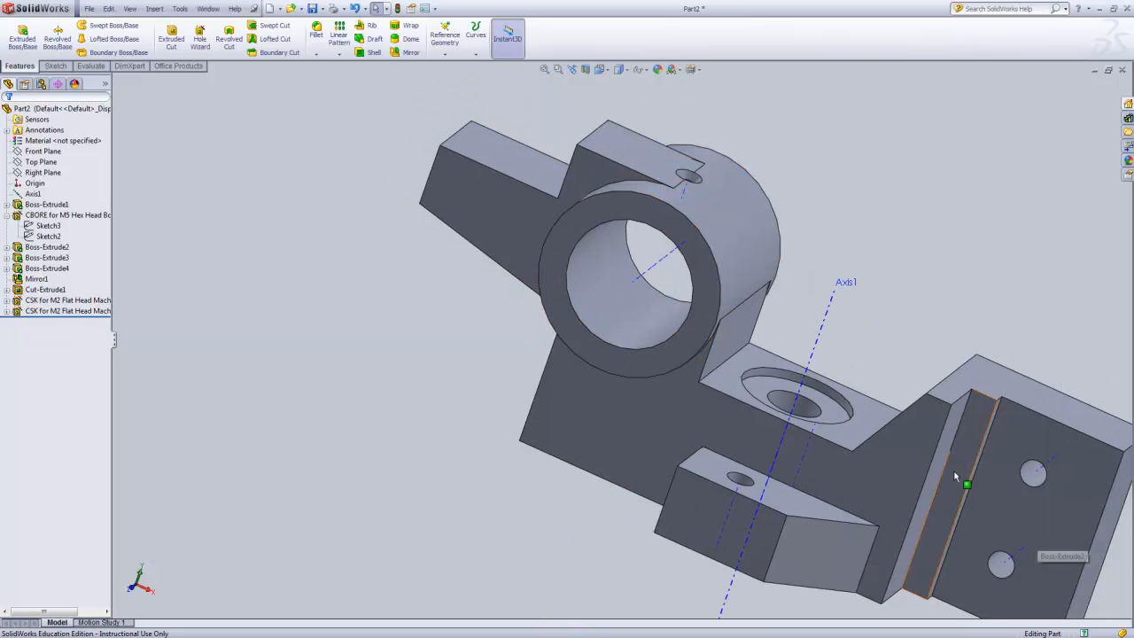
{"action": "scroll", "coordinate": [954, 471], "scroll_direction": "up", "scroll_amount": 1}
{"action": "middle_click_drag", "start_coordinate": [923, 331], "coordinate": [947, 261]}
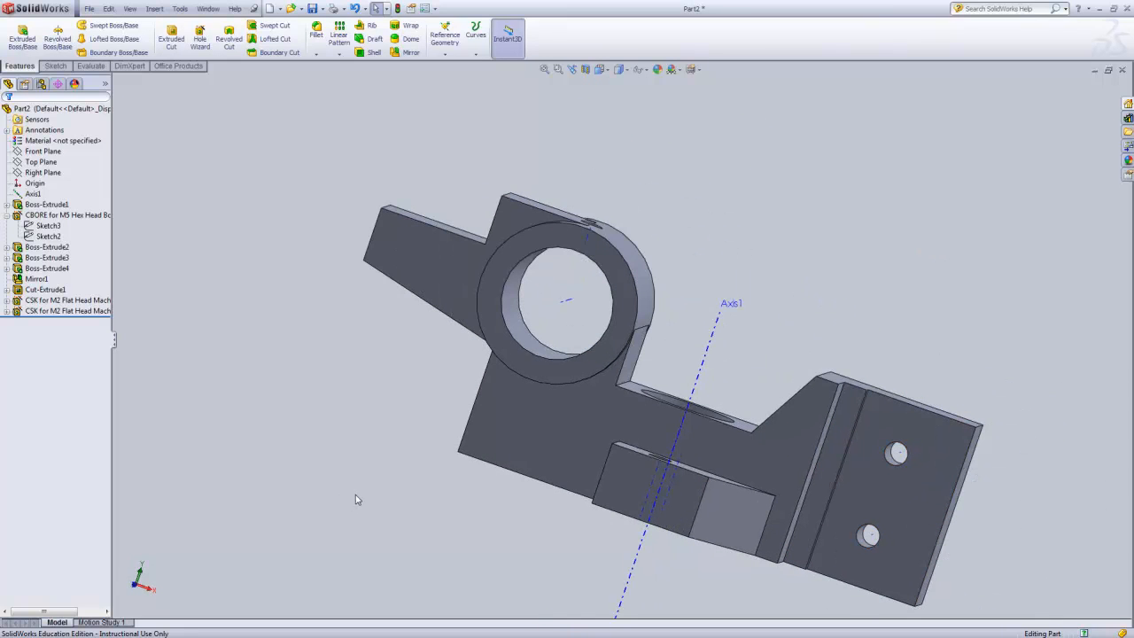
{"action": "middle_click_drag", "start_coordinate": [347, 397], "coordinate": [339, 412]}
{"action": "key", "text": "Escape"}
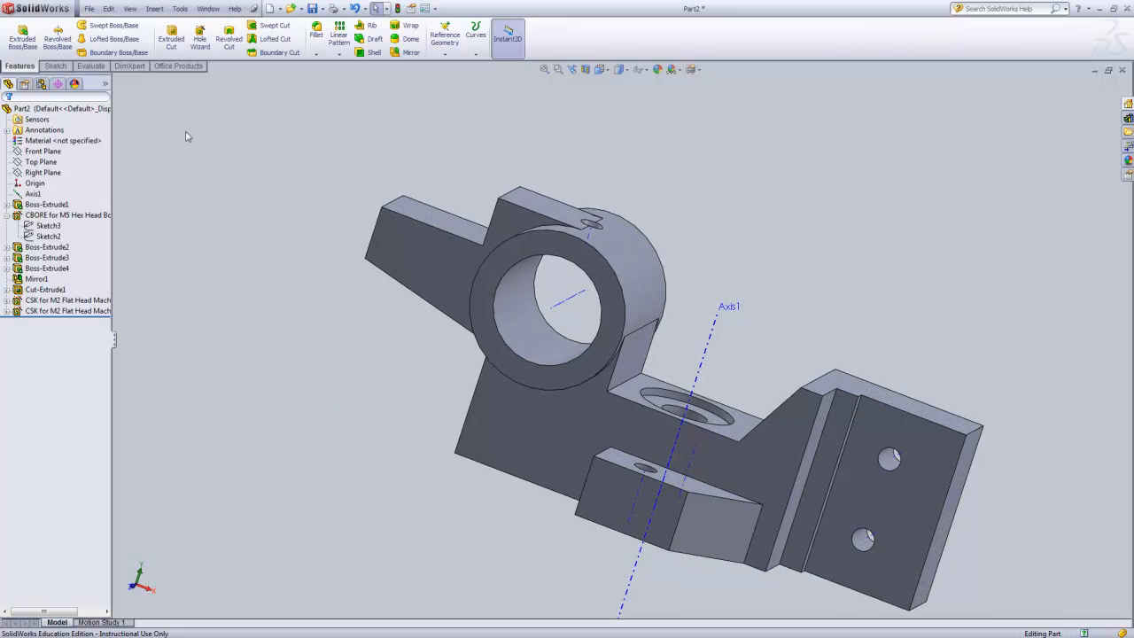
{"action": "left_click", "coordinate": [129, 9]}
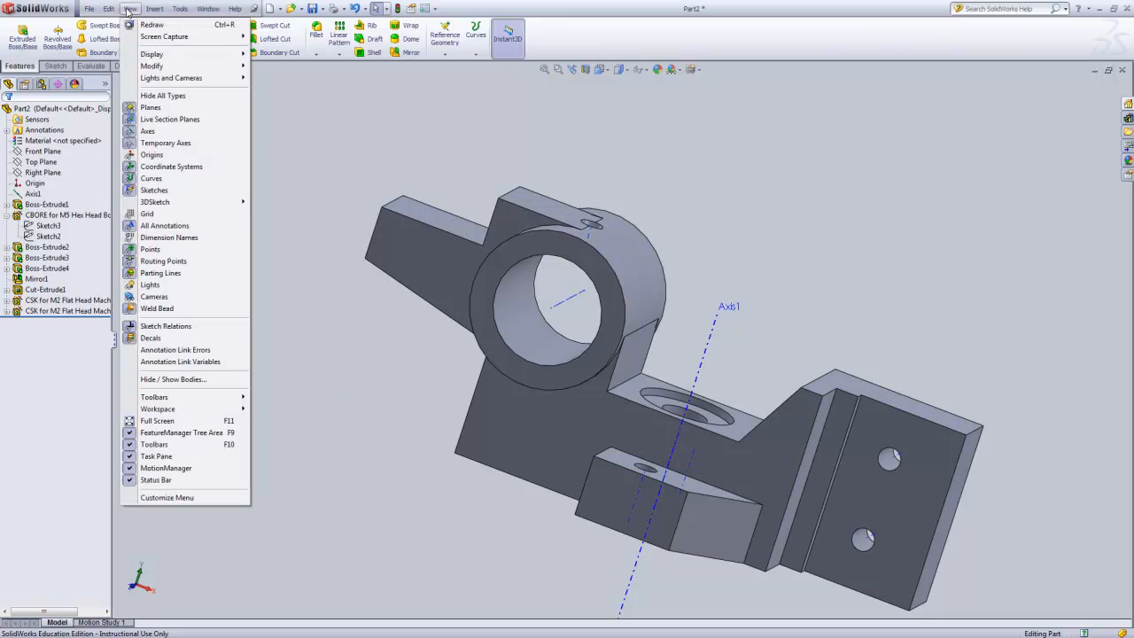
{"action": "left_click", "coordinate": [150, 143]}
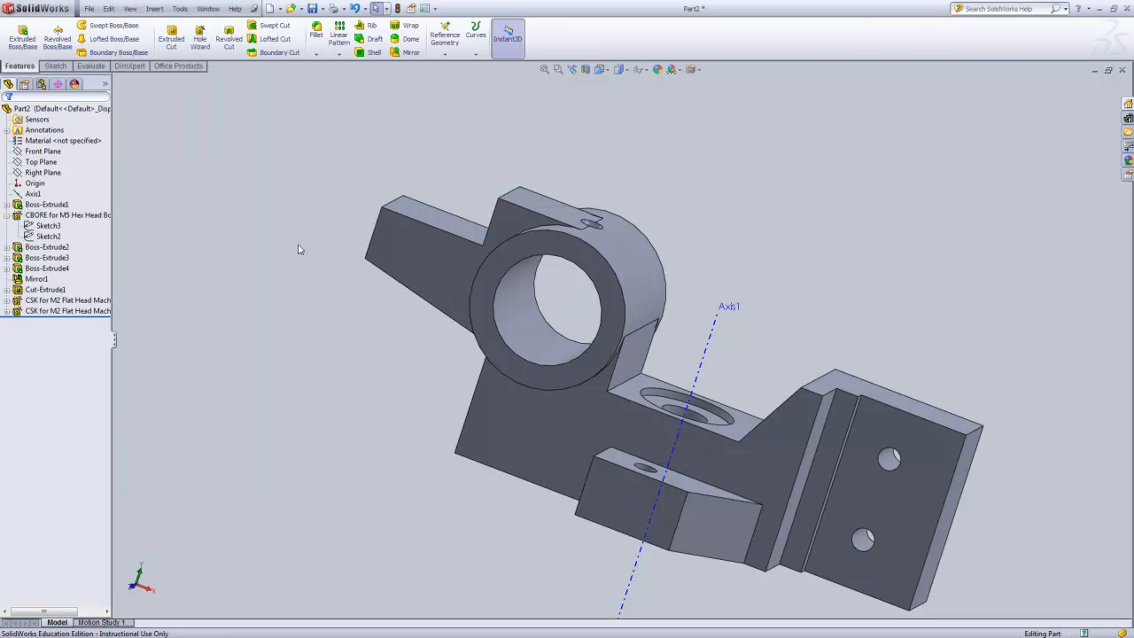
{"action": "left_click", "coordinate": [702, 369]}
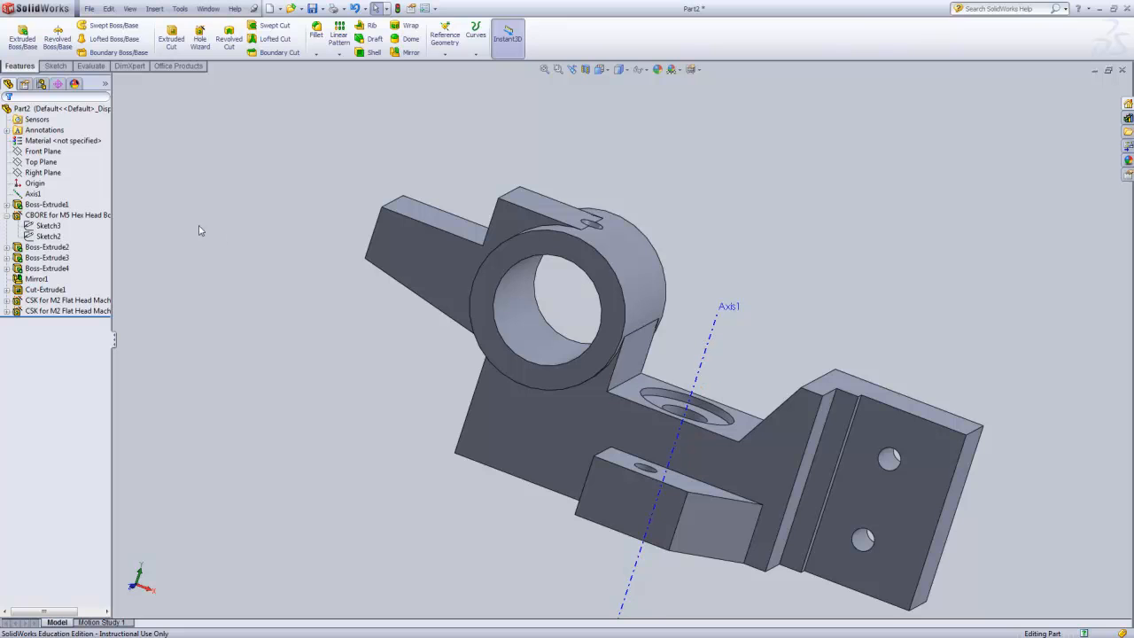
{"action": "right_click", "coordinate": [33, 194]}
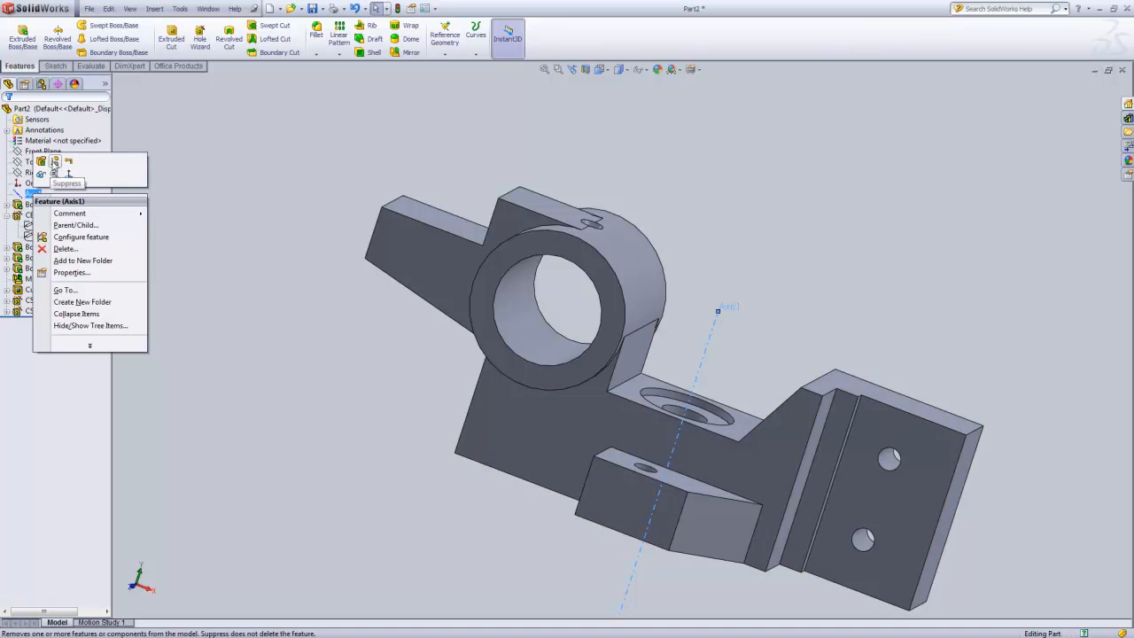
{"action": "left_click", "coordinate": [55, 163]}
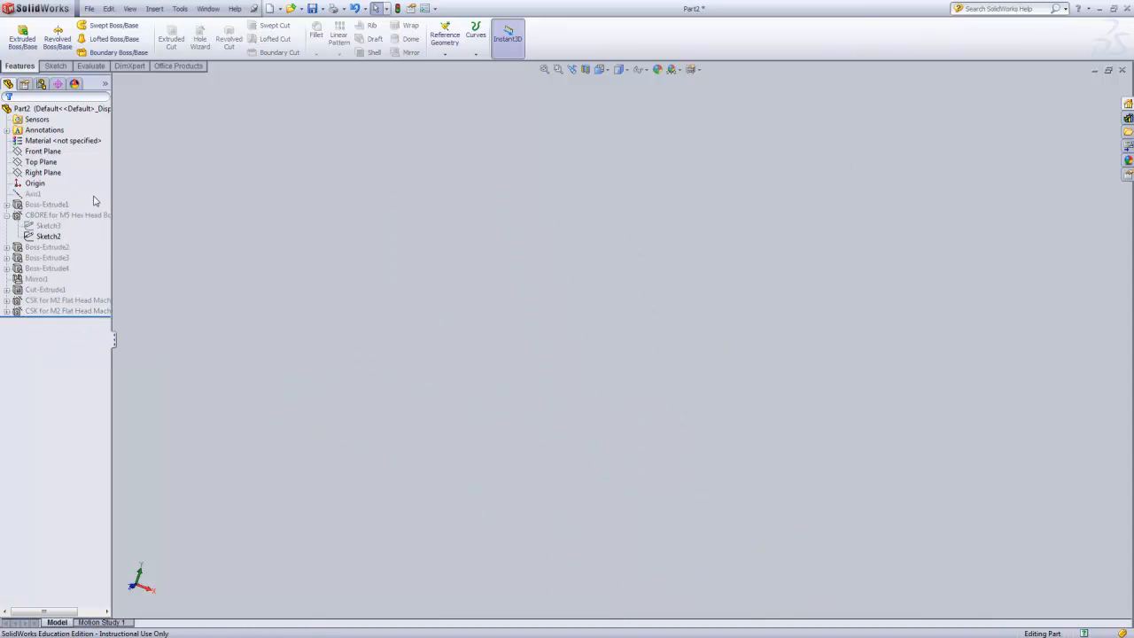
{"action": "left_click", "coordinate": [29, 196]}
{"action": "right_click", "coordinate": [27, 198]}
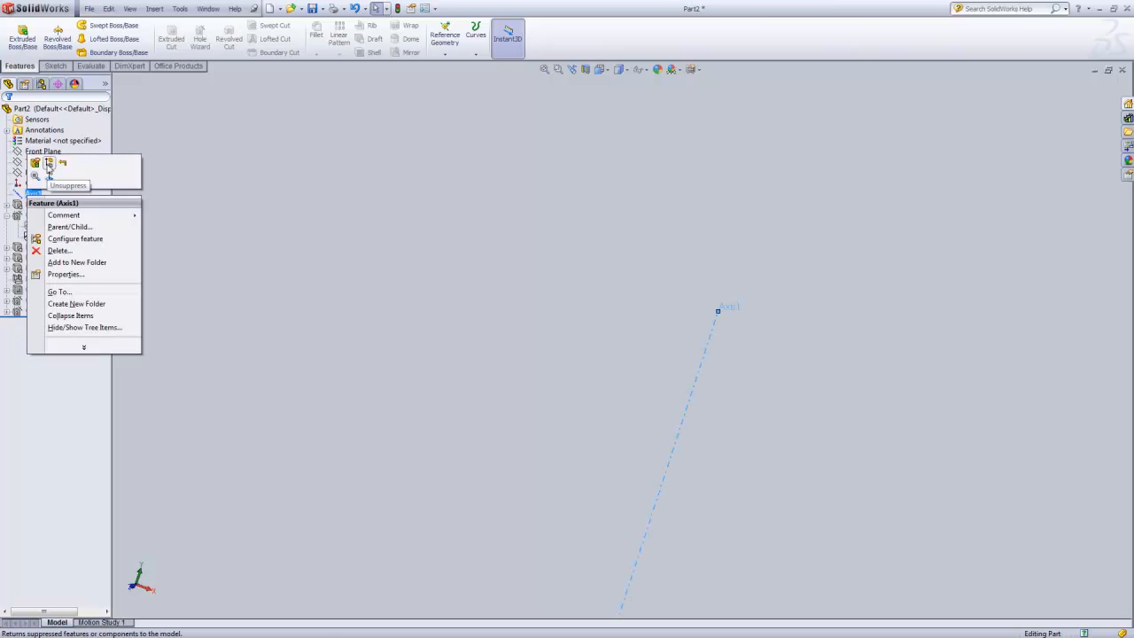
{"action": "left_click", "coordinate": [49, 165]}
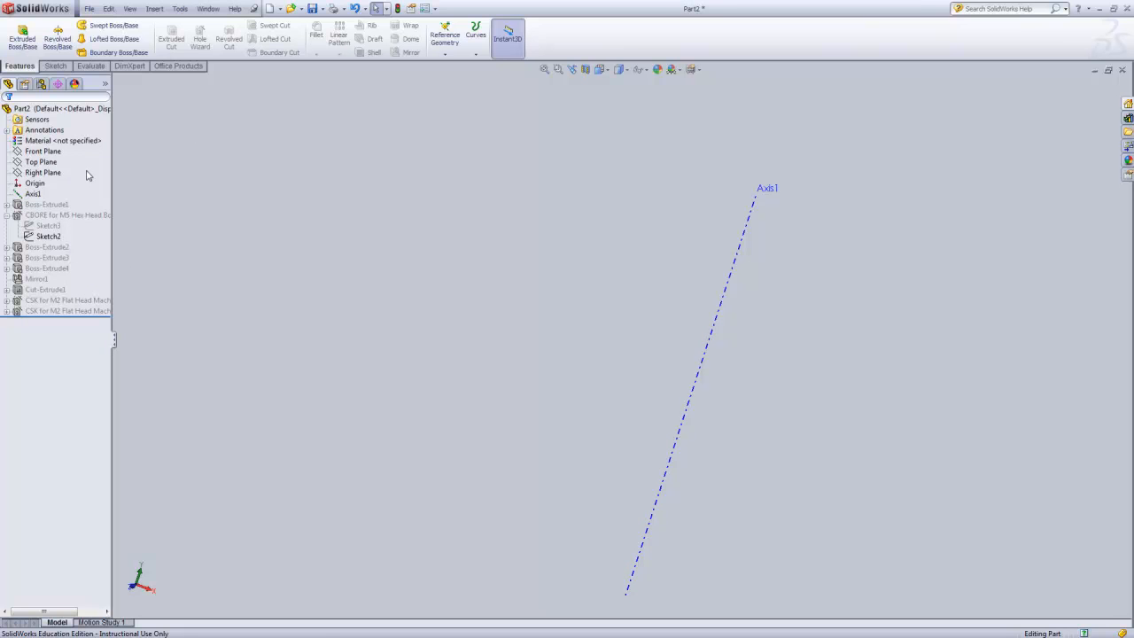
{"action": "left_click", "coordinate": [53, 214]}
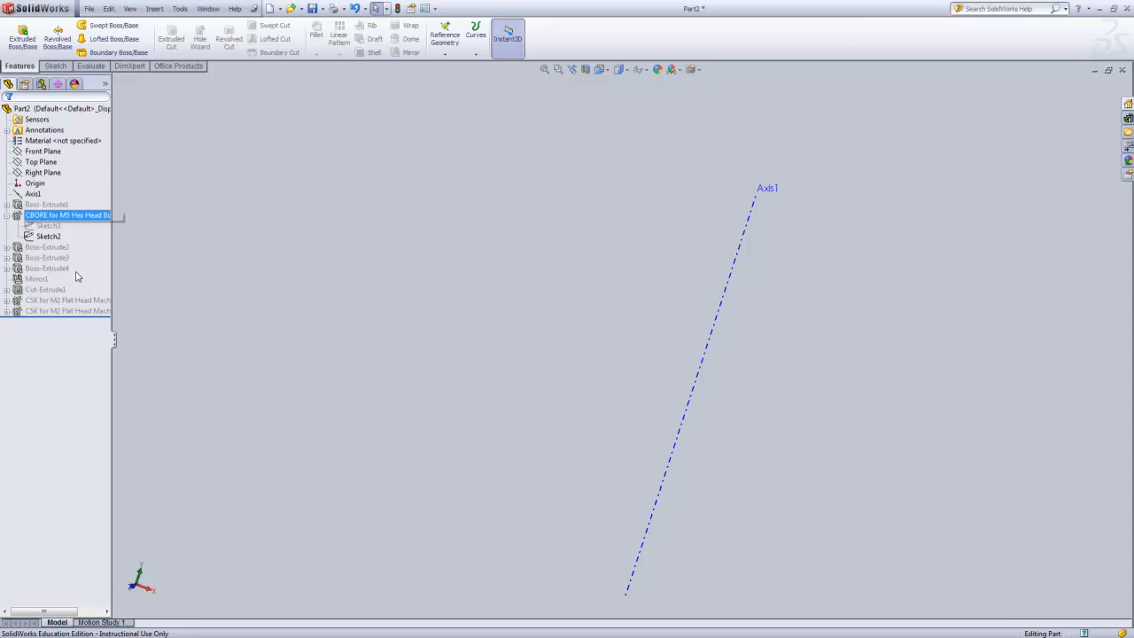
{"action": "right_click", "coordinate": [98, 180]}
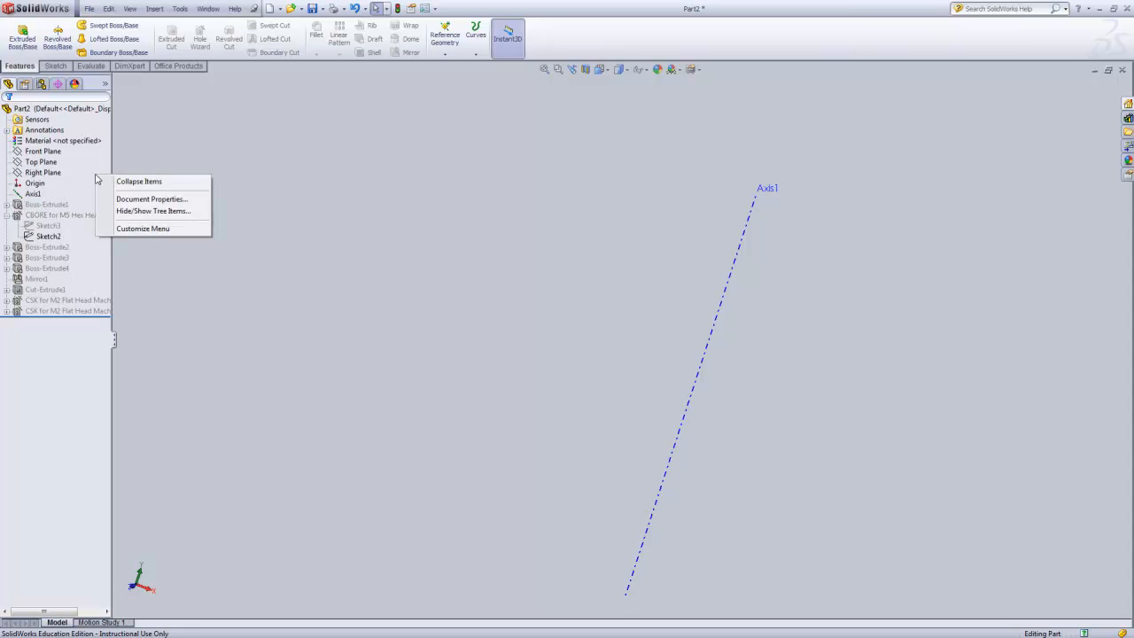
{"action": "left_click", "coordinate": [185, 140]}
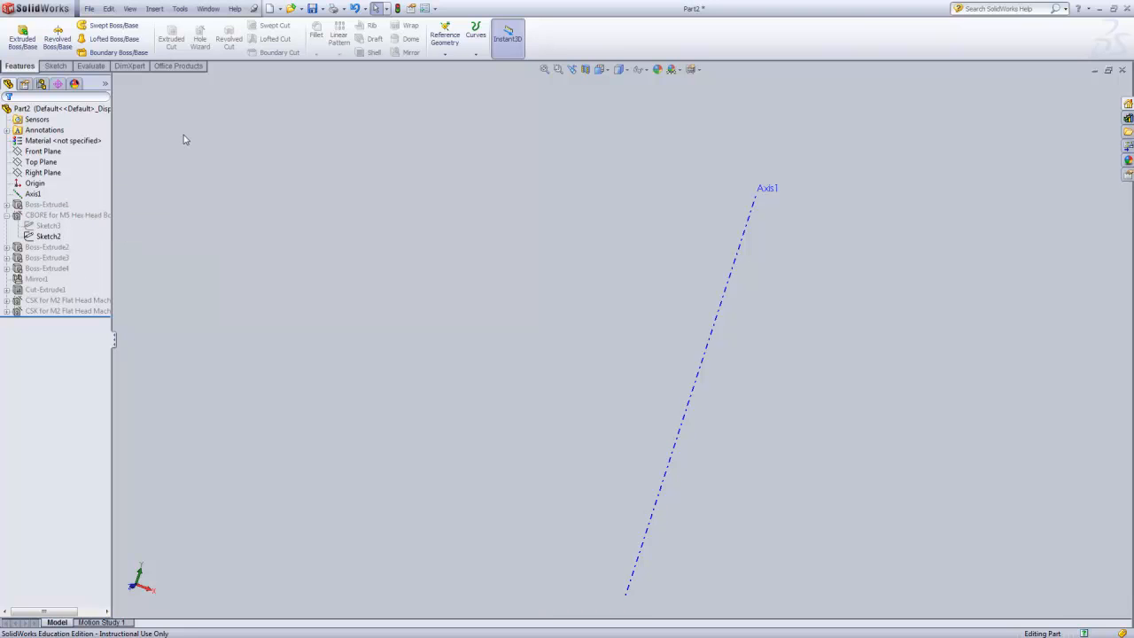
{"action": "key", "text": "ctrl+z"}
{"action": "key", "text": "ctrl+z"}
Hide the reference axis Axis1.
{"action": "left_click", "coordinate": [34, 194]}
{"action": "right_click", "coordinate": [33, 195]}
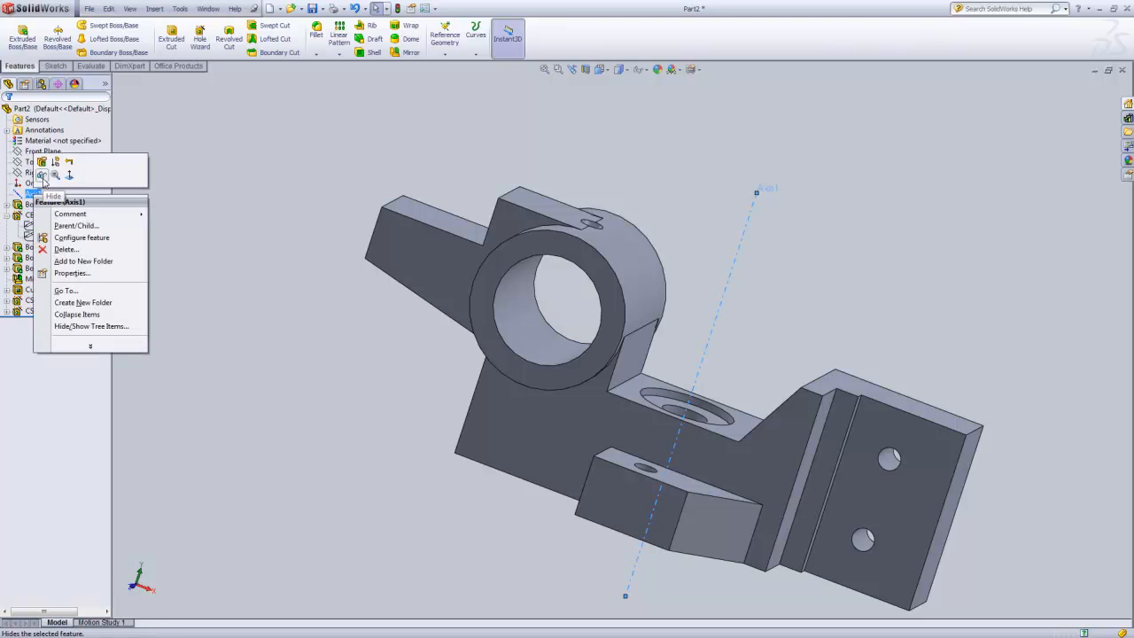
{"action": "left_click", "coordinate": [41, 177]}
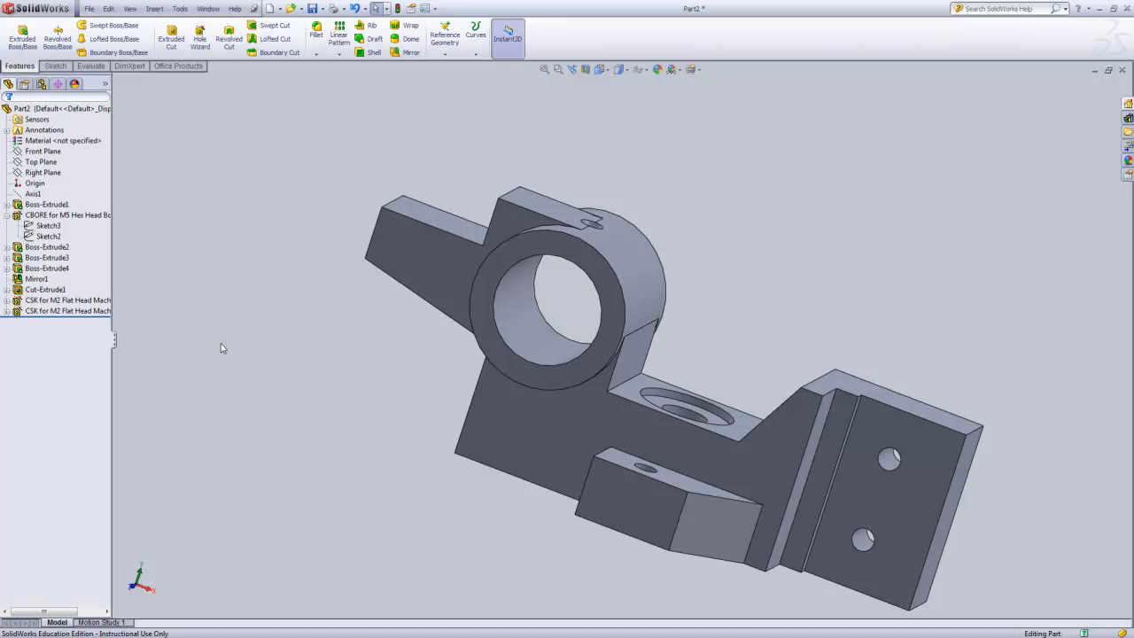
Fillet both inner edges of the counterbored face, beside the tube support and beside the sloped face, with a 6 mm radius.
{"action": "middle_click_drag", "start_coordinate": [253, 404], "coordinate": [347, 322]}
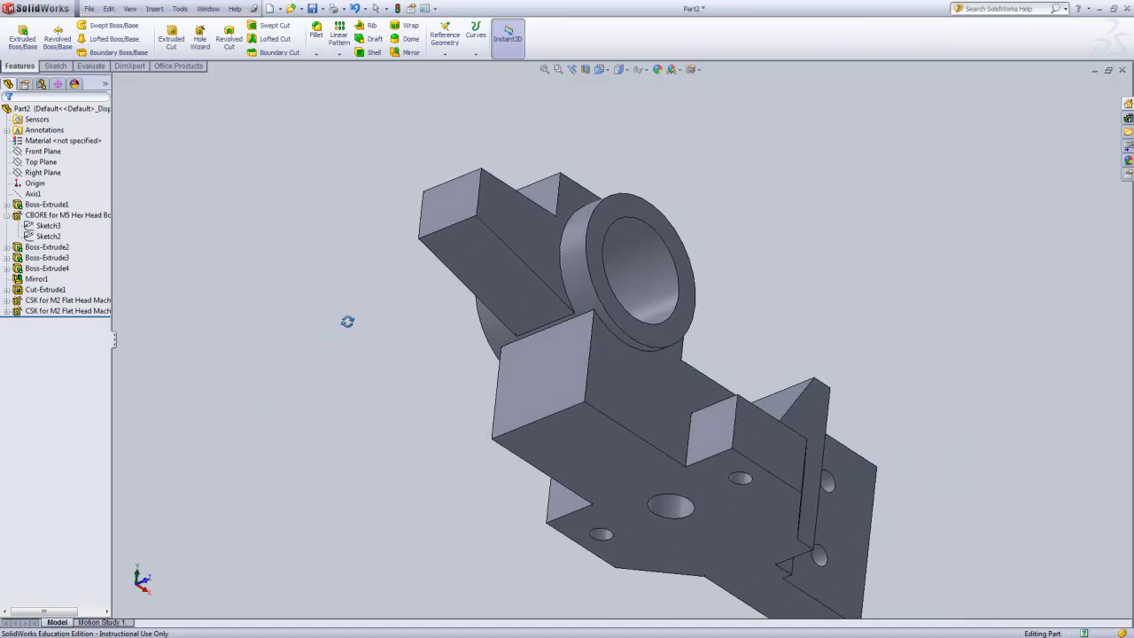
{"action": "key", "text": "Escape"}
{"action": "middle_click_drag", "start_coordinate": [856, 245], "coordinate": [754, 398]}
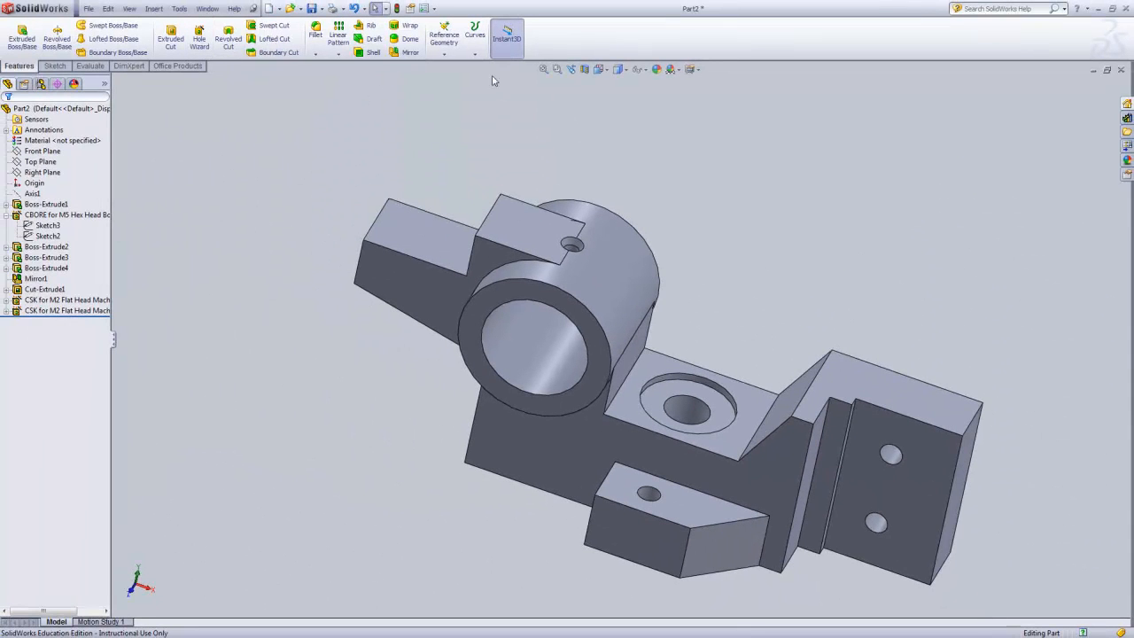
{"action": "left_click", "coordinate": [315, 34]}
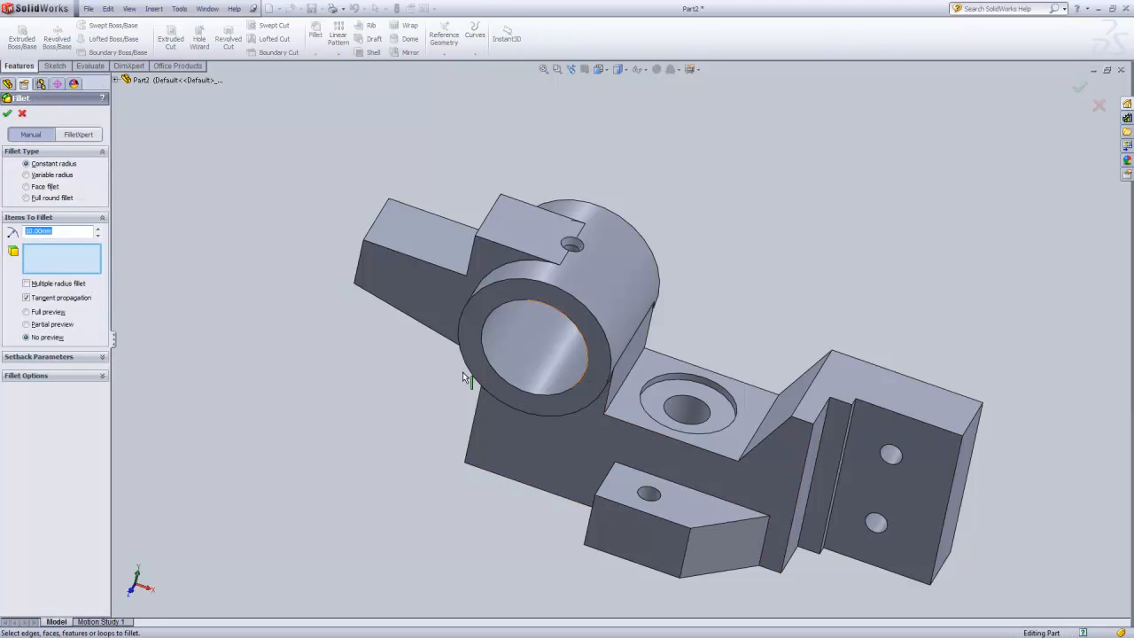
{"action": "left_click", "coordinate": [624, 391]}
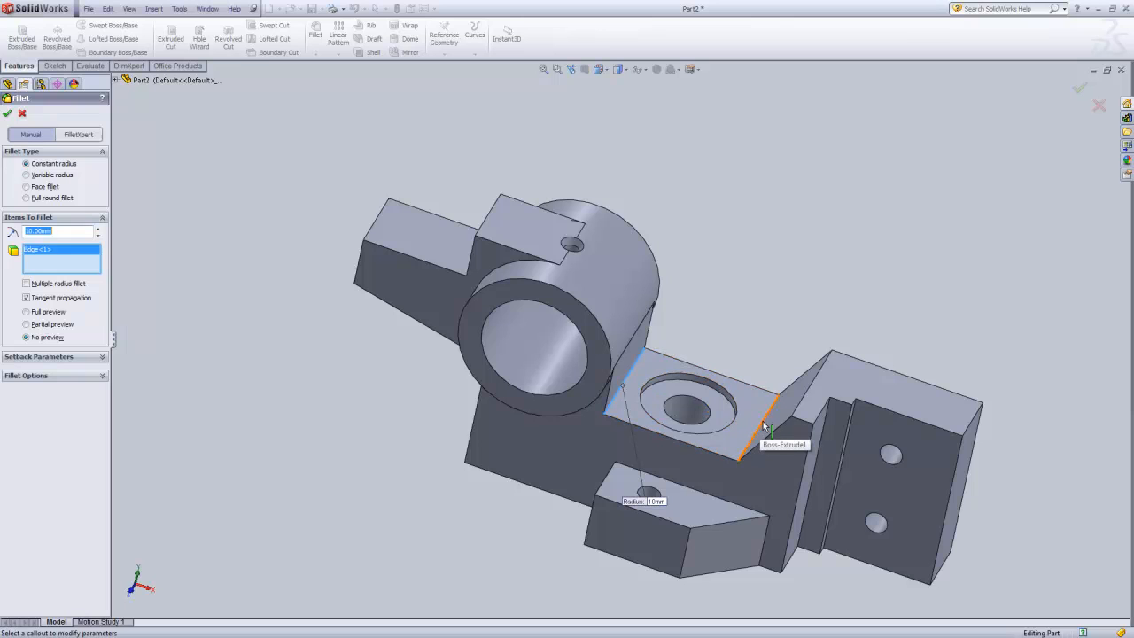
{"action": "left_click", "coordinate": [753, 446]}
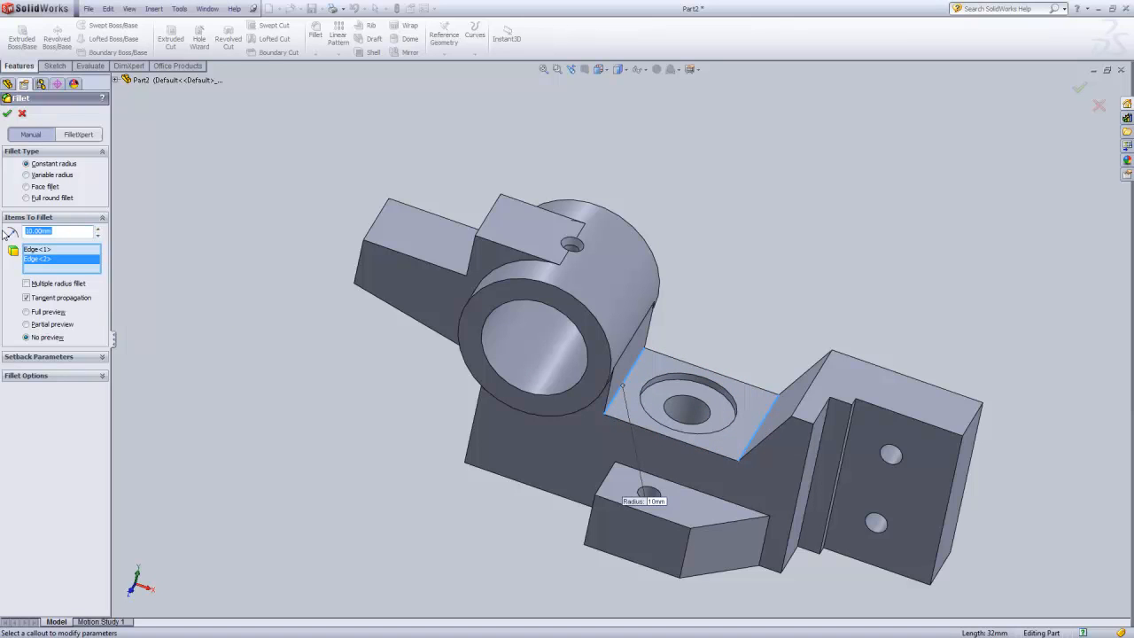
{"action": "type", "text": "6"}
{"action": "key", "text": "Return"}
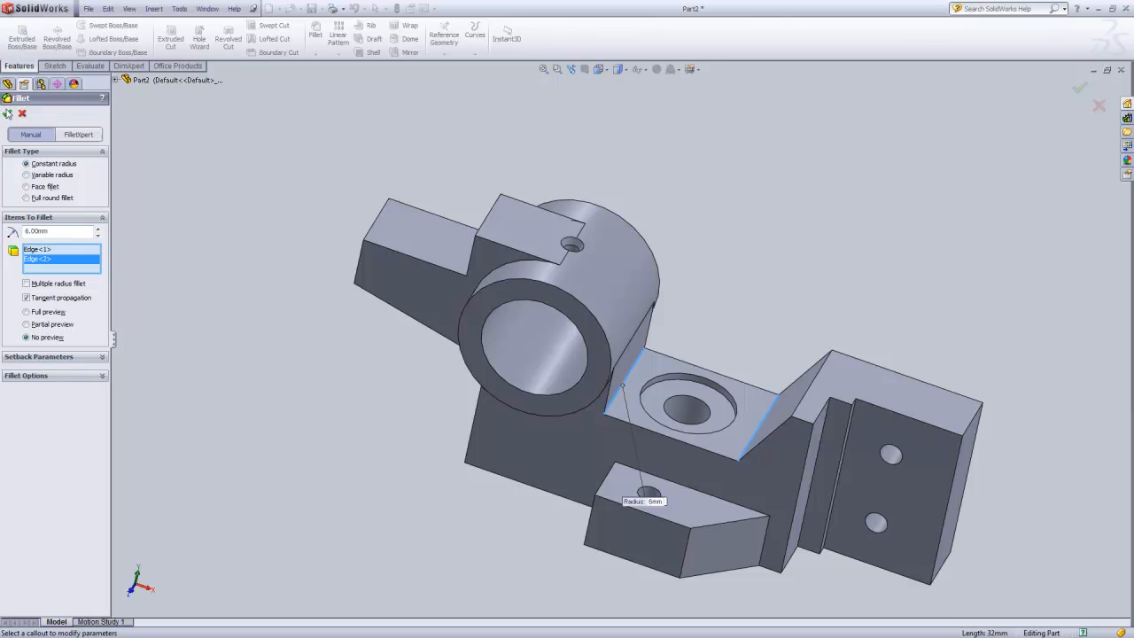
{"action": "left_click", "coordinate": [9, 115]}
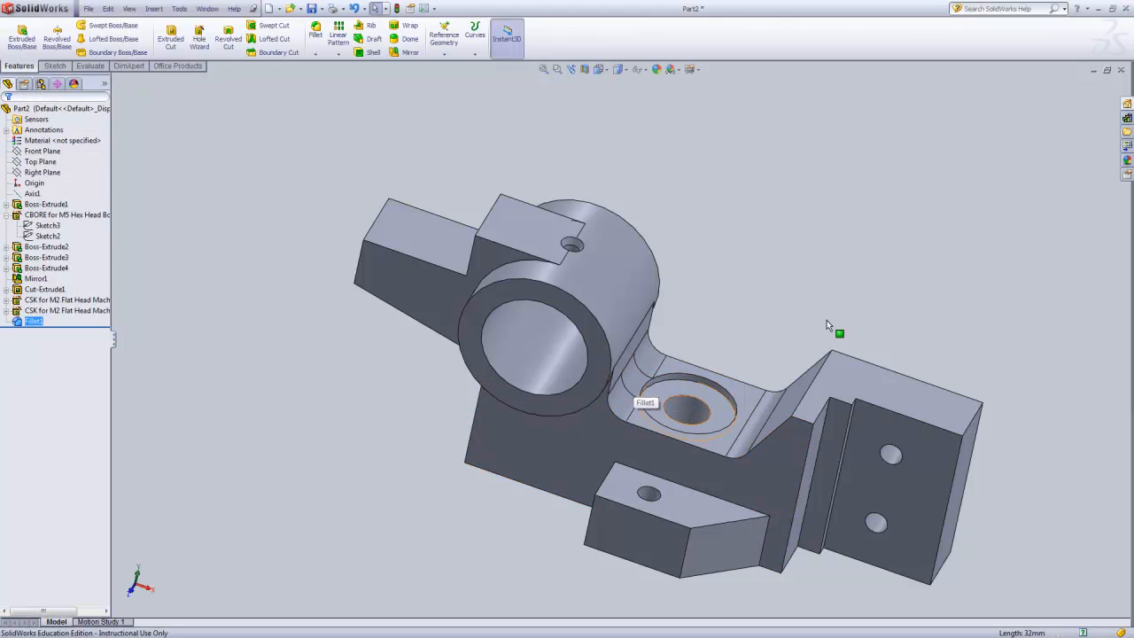
{"action": "left_click", "coordinate": [780, 296]}
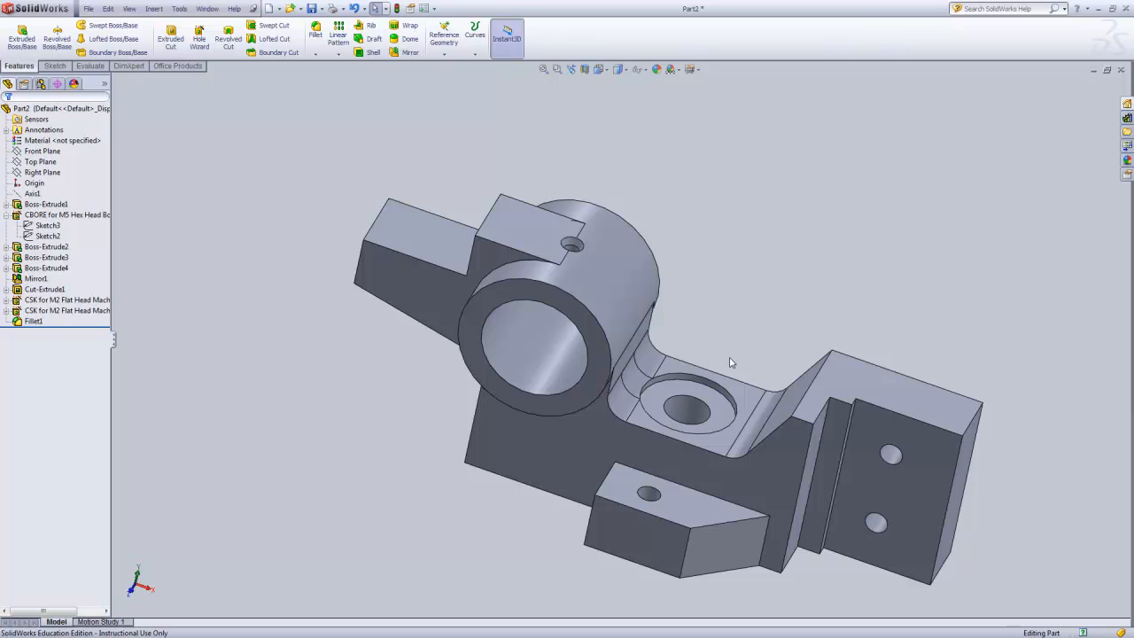
Try a 2 mm radius fillet on the arm's lower inner edge together with the base block's upper edge along the tube.
{"action": "scroll", "coordinate": [682, 421], "scroll_direction": "up", "scroll_amount": 1}
{"action": "scroll", "coordinate": [682, 417], "scroll_direction": "up", "scroll_amount": 2}
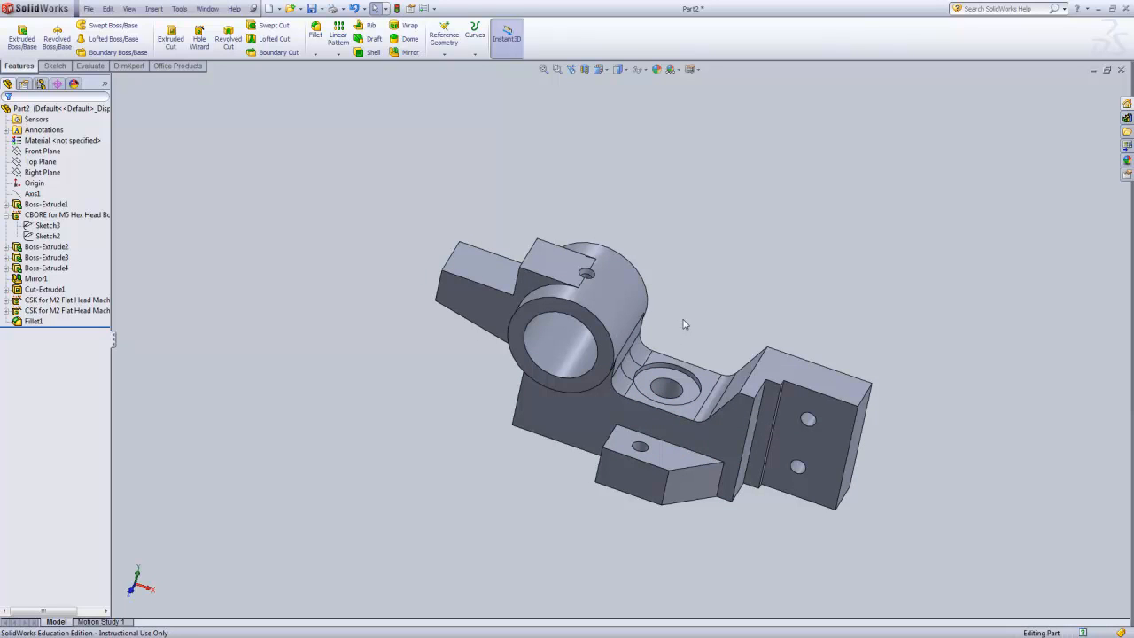
{"action": "middle_click_drag", "start_coordinate": [453, 349], "coordinate": [514, 273]}
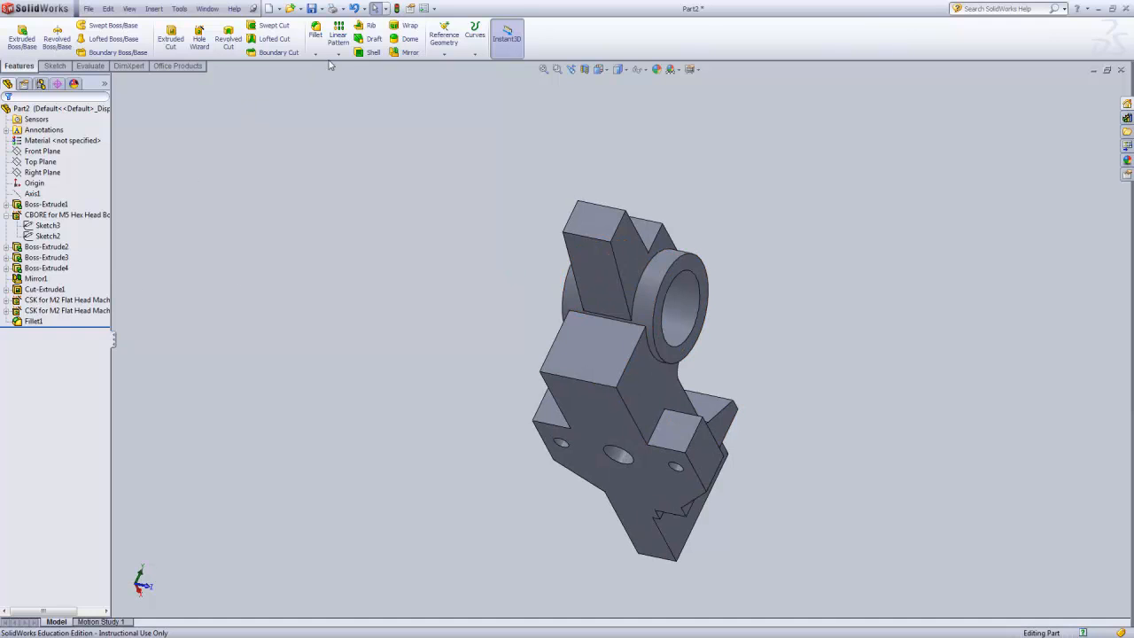
{"action": "left_click", "coordinate": [315, 34]}
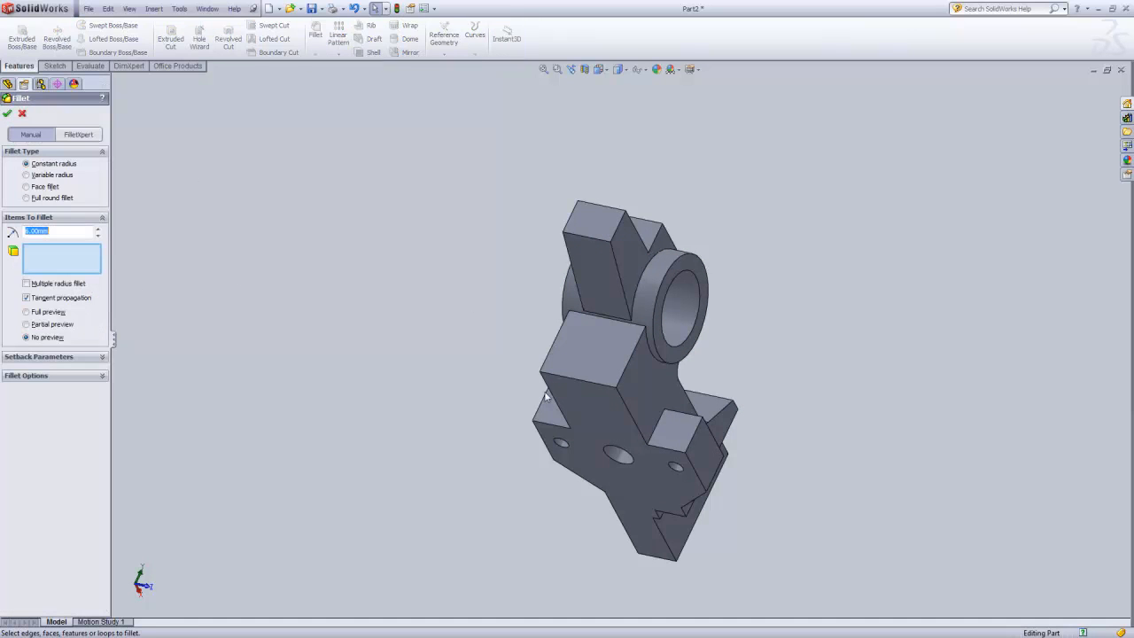
{"action": "left_click", "coordinate": [610, 316]}
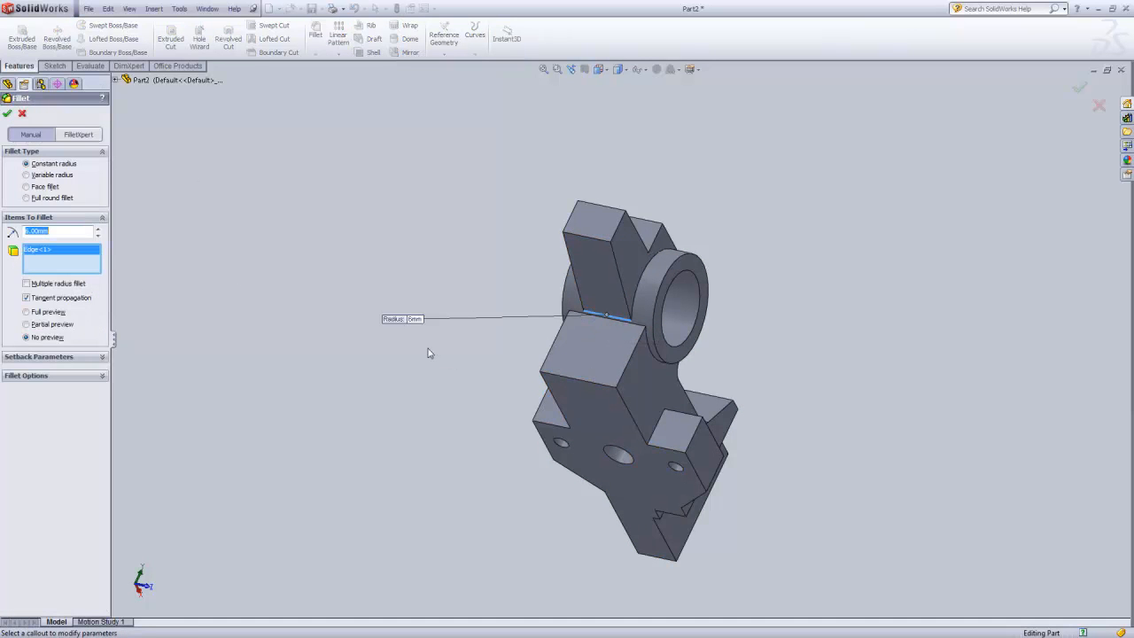
{"action": "left_click", "coordinate": [646, 330]}
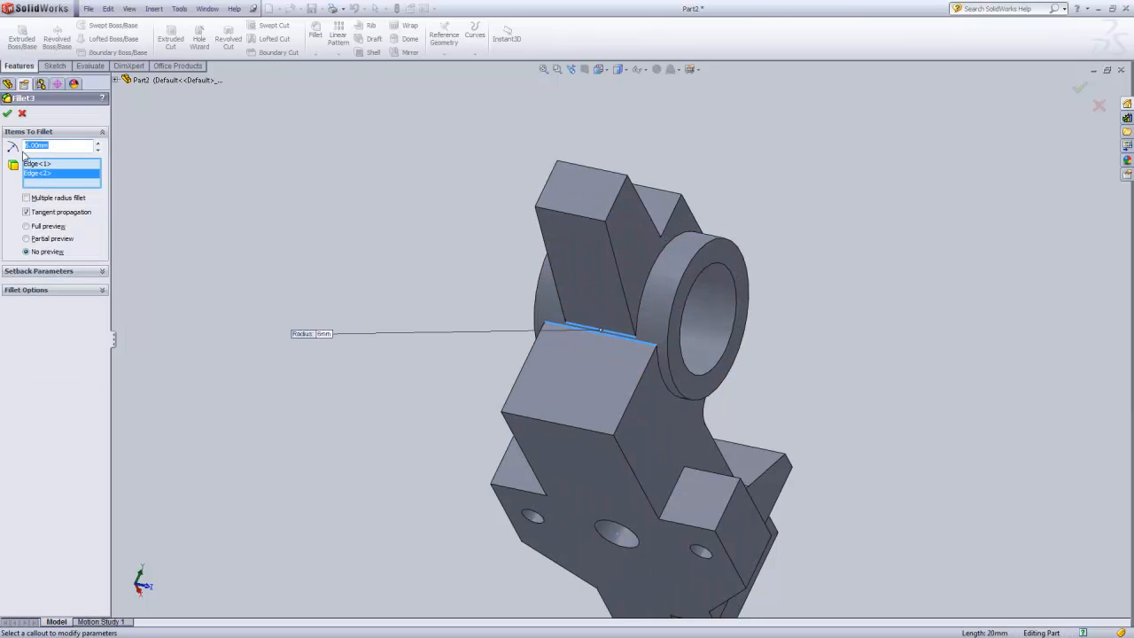
{"action": "type", "text": "2"}
{"action": "key", "text": "Return"}
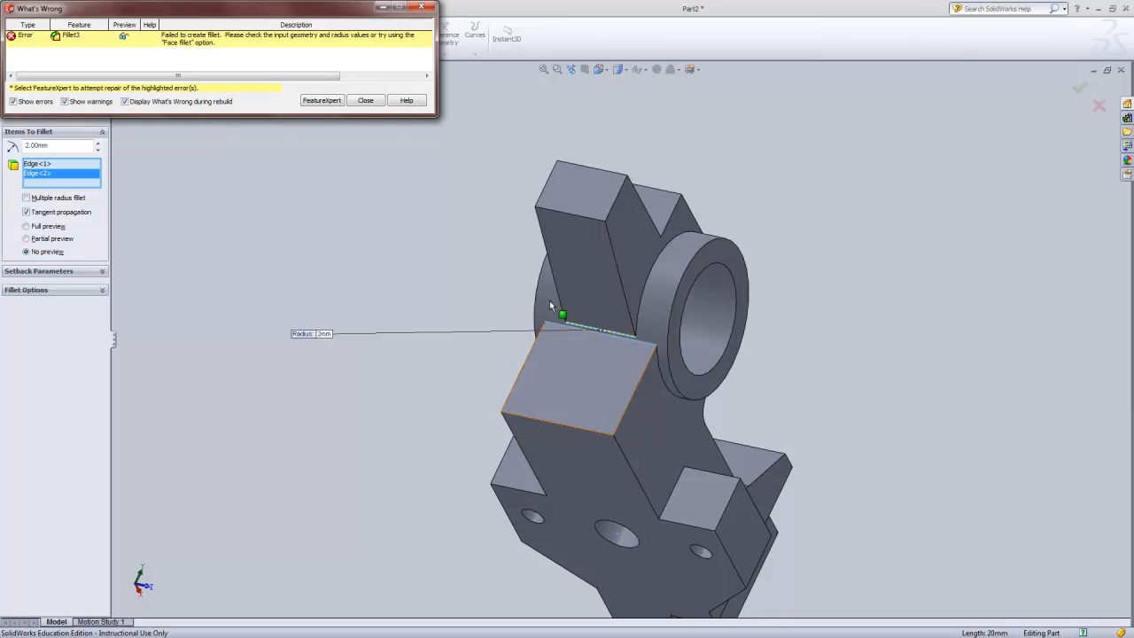
Remove the base block edge from the selection and complete the 2 mm fillet on the arm's lower edge only.
{"action": "left_click", "coordinate": [366, 100]}
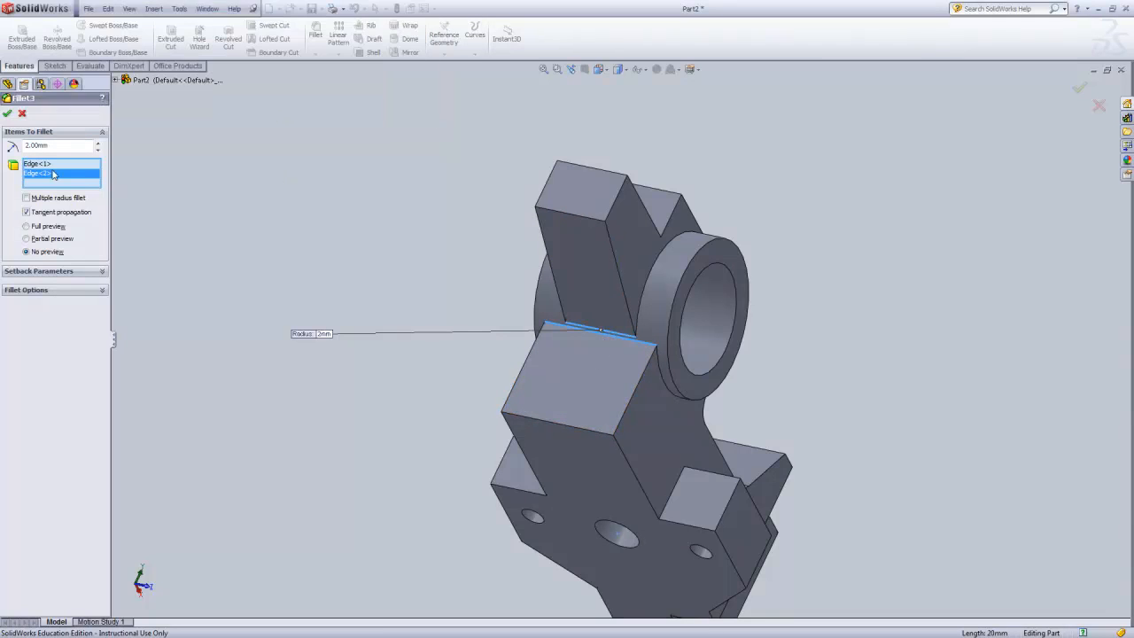
{"action": "key", "text": "Delete"}
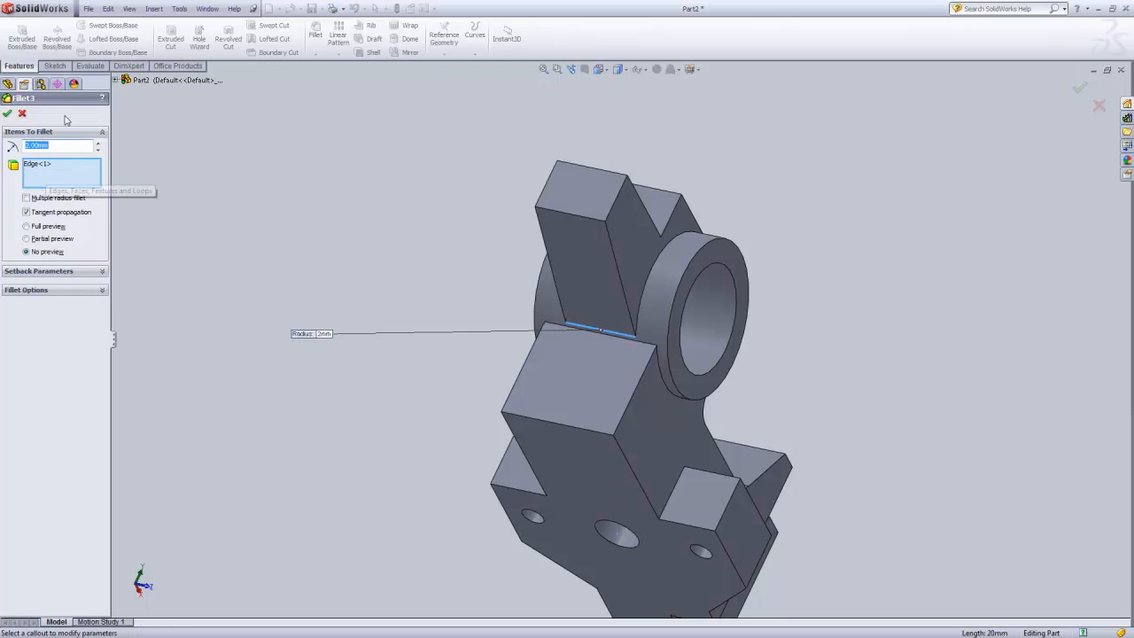
{"action": "left_click", "coordinate": [7, 113]}
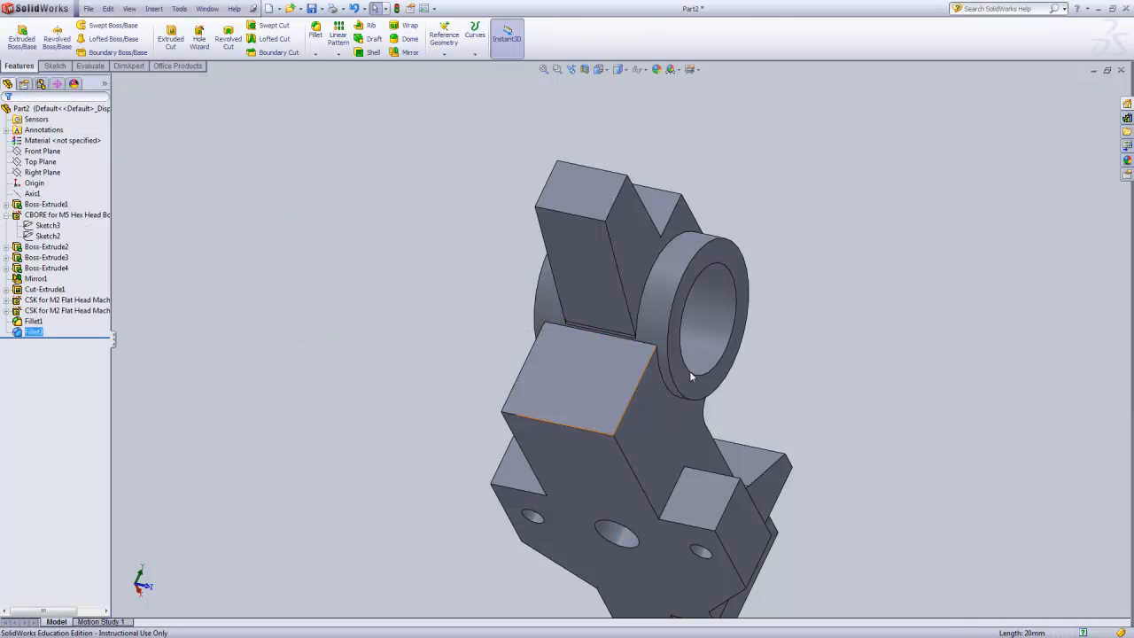
Fillet the base block's upper edge along the tube with a 2 mm radius.
{"action": "scroll", "coordinate": [639, 343], "scroll_direction": "down", "scroll_amount": 5}
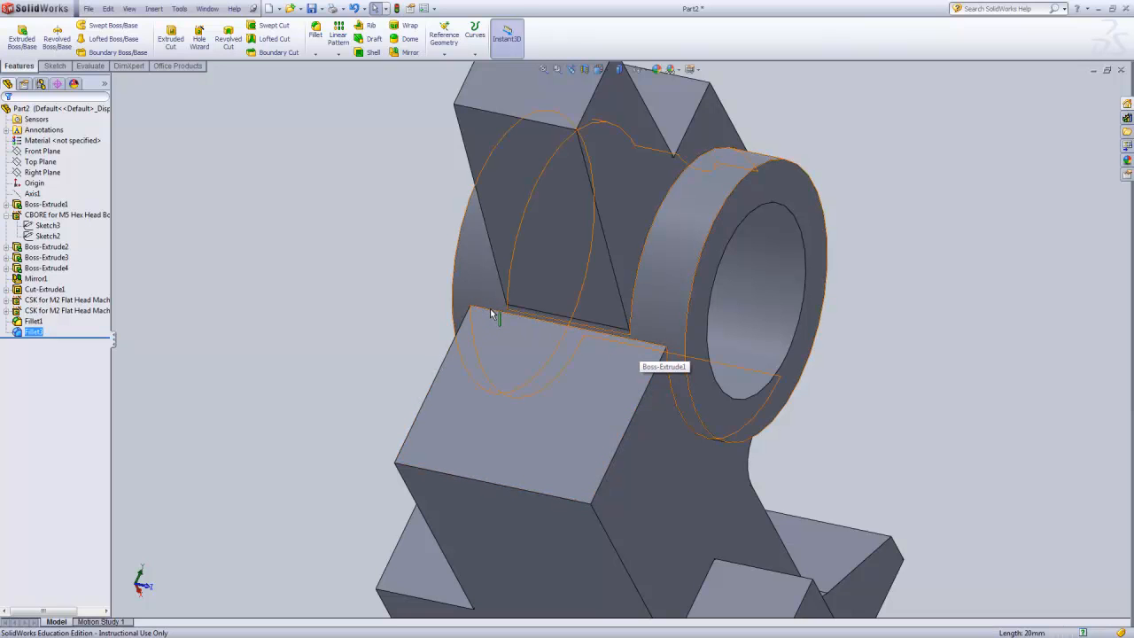
{"action": "left_click", "coordinate": [492, 312]}
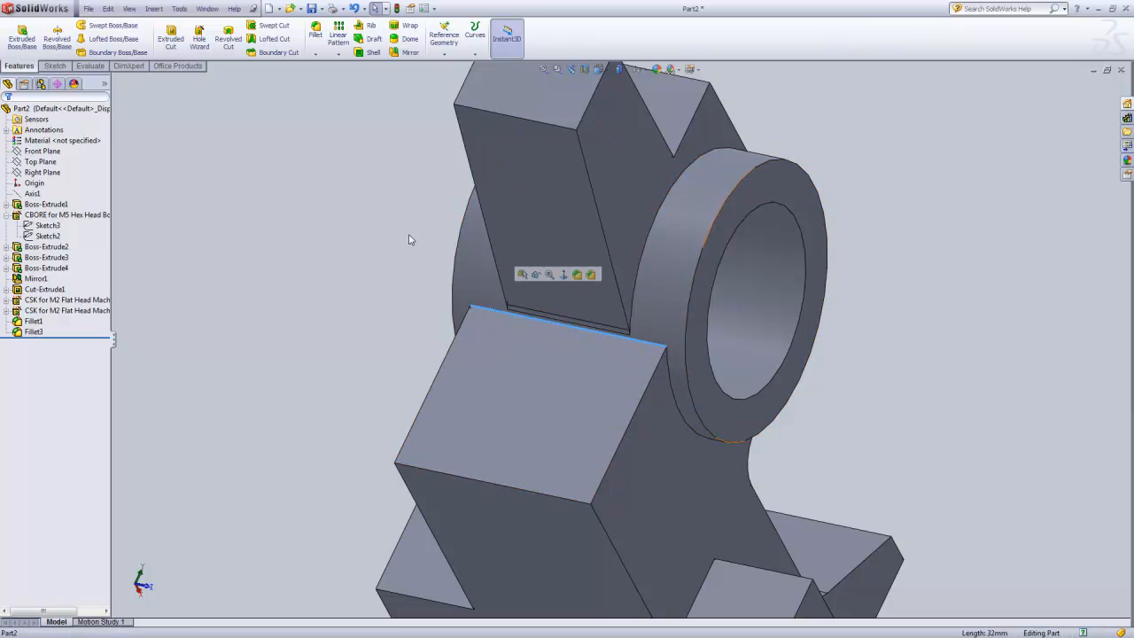
{"action": "left_click", "coordinate": [318, 34]}
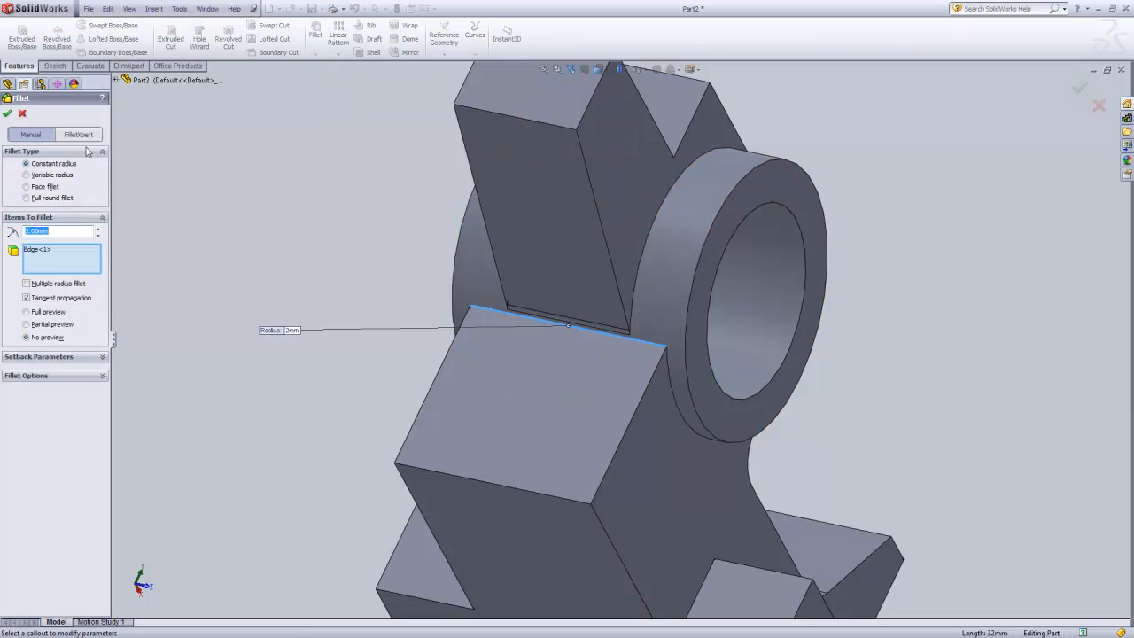
{"action": "left_click", "coordinate": [8, 113]}
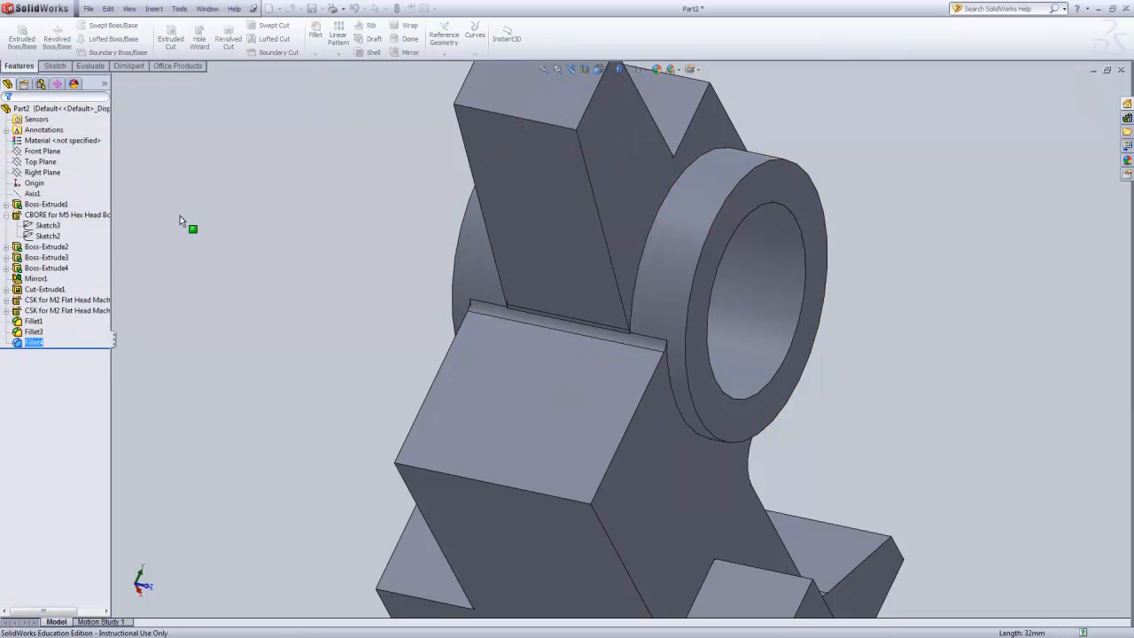
Examine the new fillets where the arm and the base block meet the tube.
{"action": "scroll", "coordinate": [413, 335], "scroll_direction": "up", "scroll_amount": 2}
{"action": "middle_click_drag", "start_coordinate": [452, 292], "coordinate": [458, 349]}
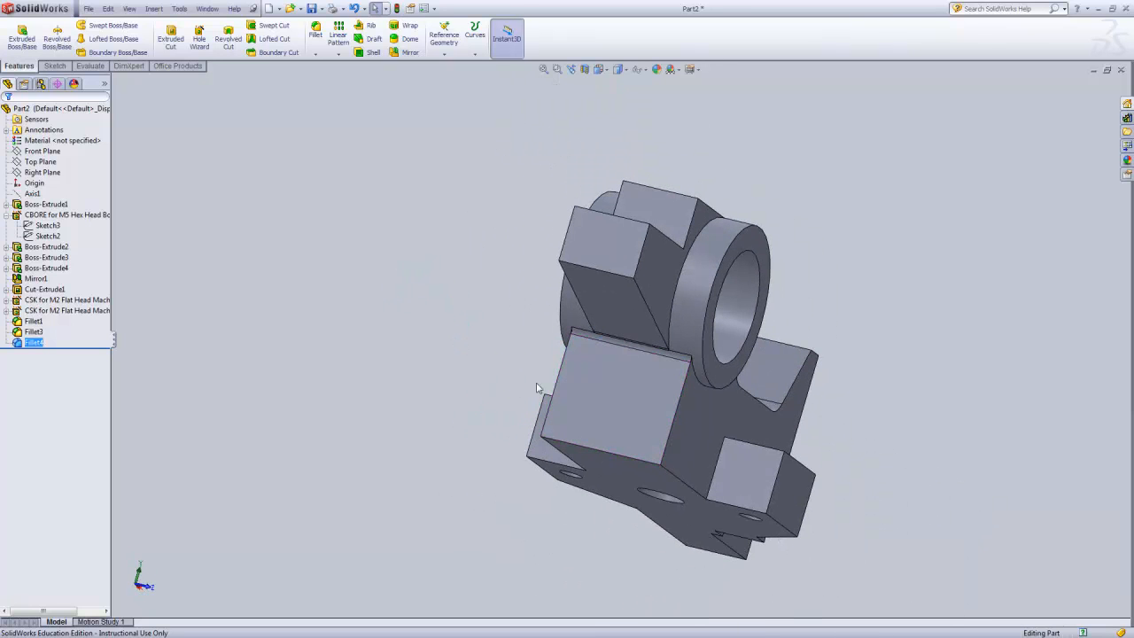
{"action": "scroll", "coordinate": [701, 354], "scroll_direction": "down", "scroll_amount": 4}
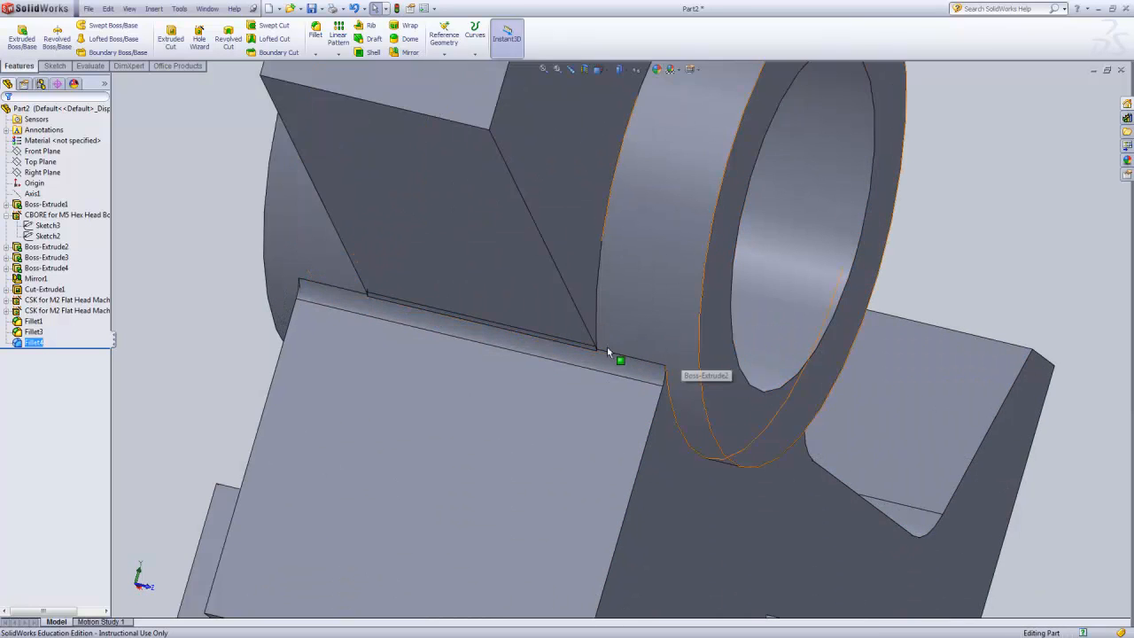
{"action": "scroll", "coordinate": [595, 347], "scroll_direction": "down", "scroll_amount": 1}
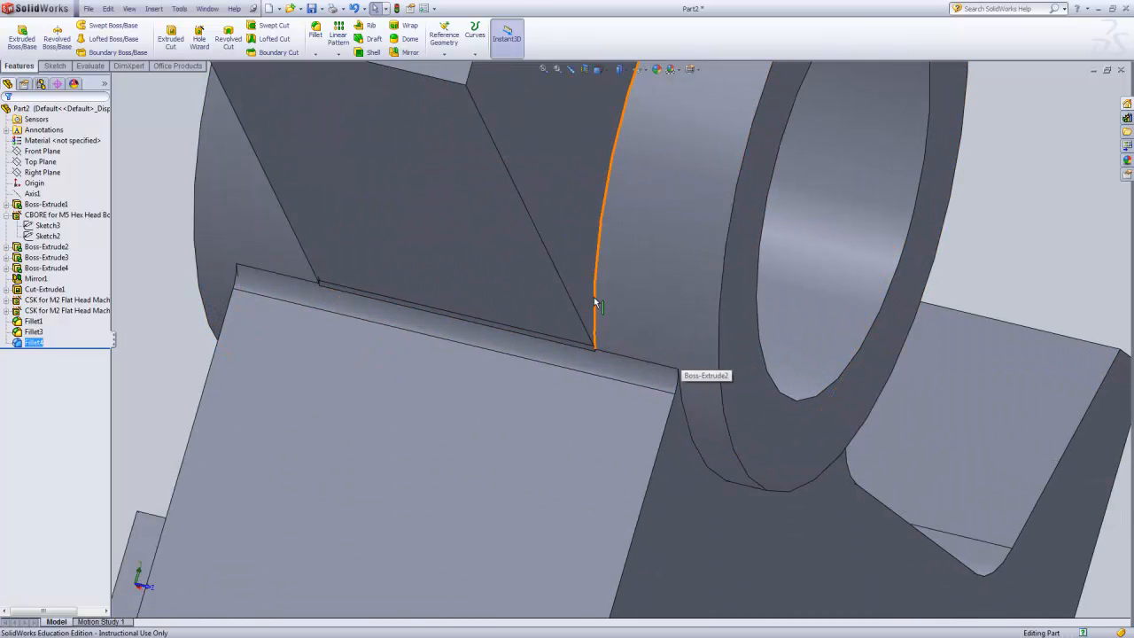
{"action": "scroll", "coordinate": [656, 409], "scroll_direction": "up", "scroll_amount": 1}
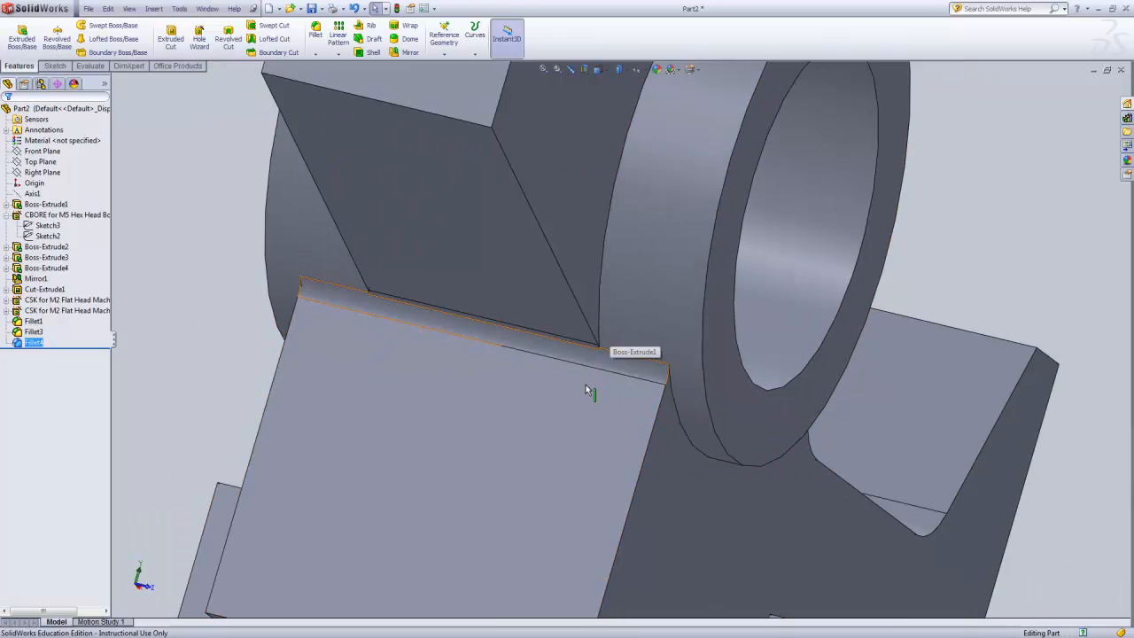
{"action": "scroll", "coordinate": [590, 392], "scroll_direction": "up", "scroll_amount": 1}
{"action": "scroll", "coordinate": [589, 362], "scroll_direction": "up", "scroll_amount": 1}
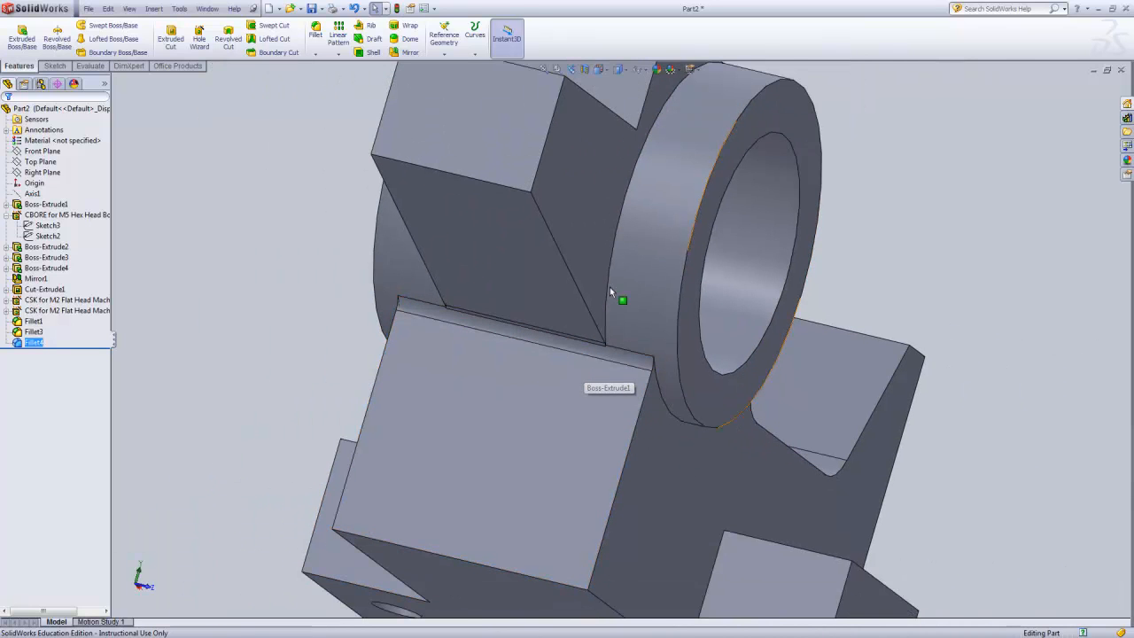
Try to fillet the arm's side face and the curved edges where the arm meets the tube with a 2 mm radius.
{"action": "left_click", "coordinate": [606, 287]}
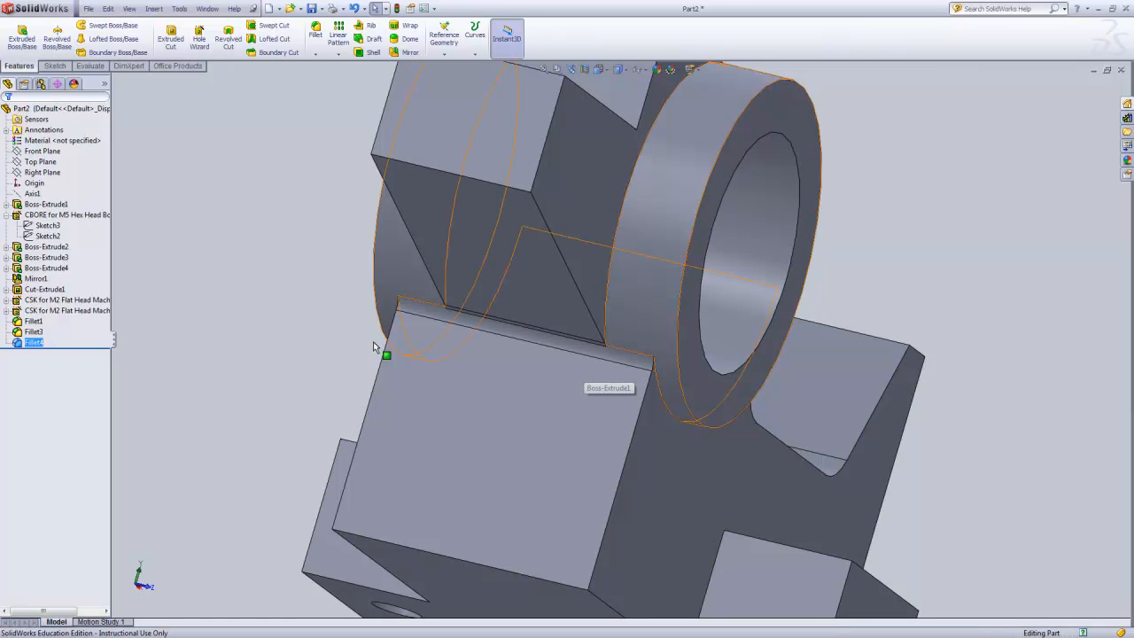
{"action": "middle_click_drag", "start_coordinate": [340, 340], "coordinate": [402, 347], "text": "ctrl"}
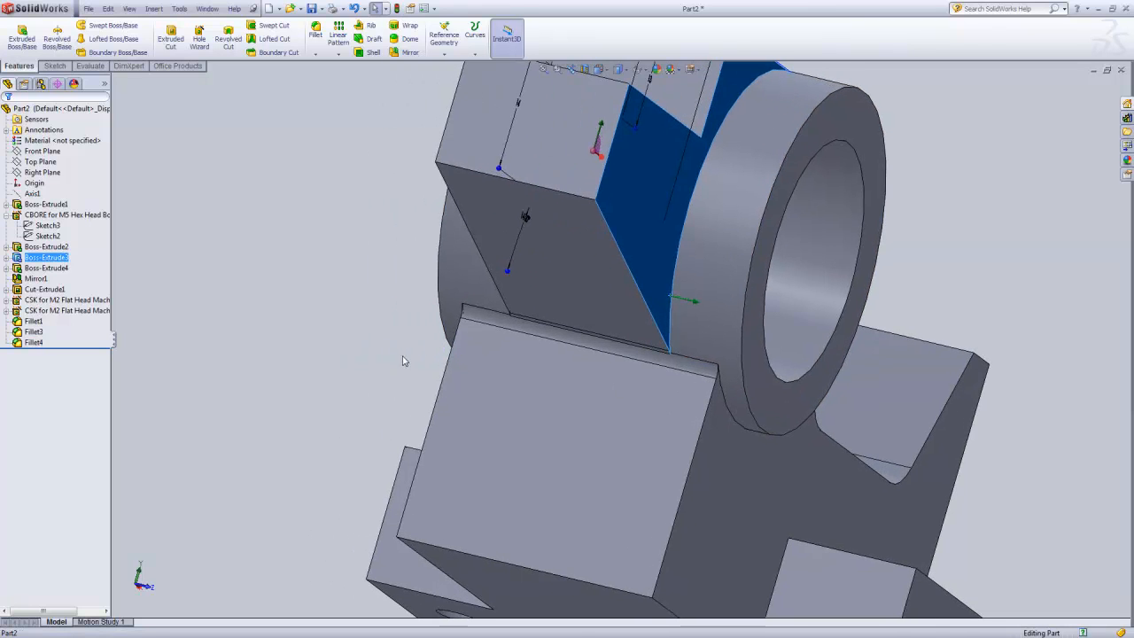
{"action": "key", "text": "f"}
{"action": "left_click", "coordinate": [316, 38]}
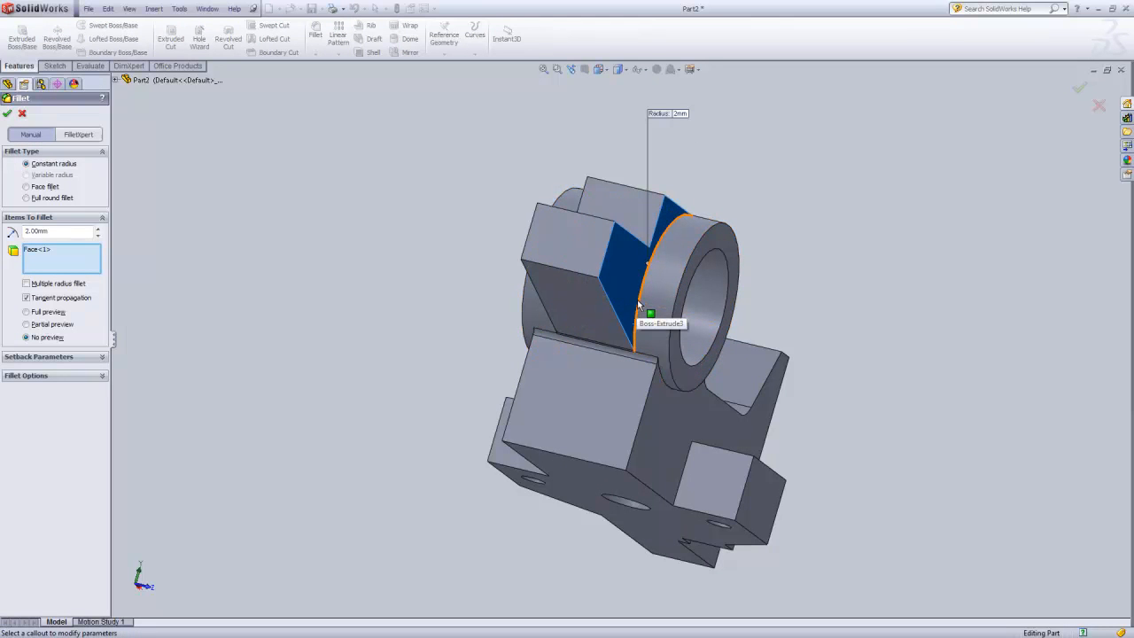
{"action": "left_click", "coordinate": [638, 306]}
{"action": "middle_click_drag", "start_coordinate": [425, 284], "coordinate": [747, 335]}
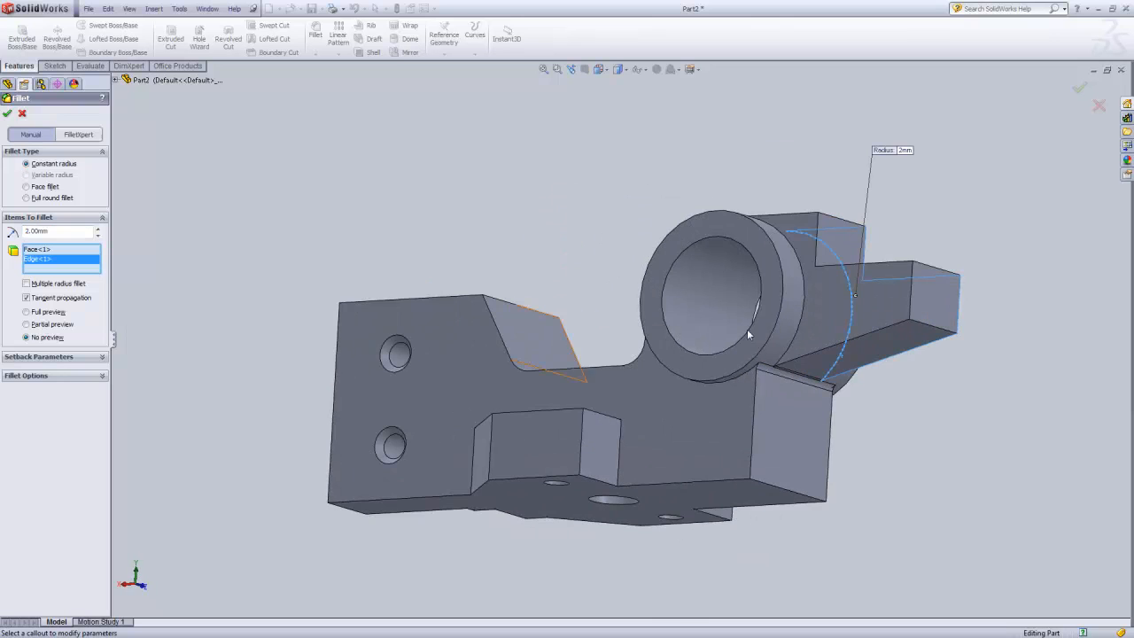
{"action": "left_click", "coordinate": [795, 343]}
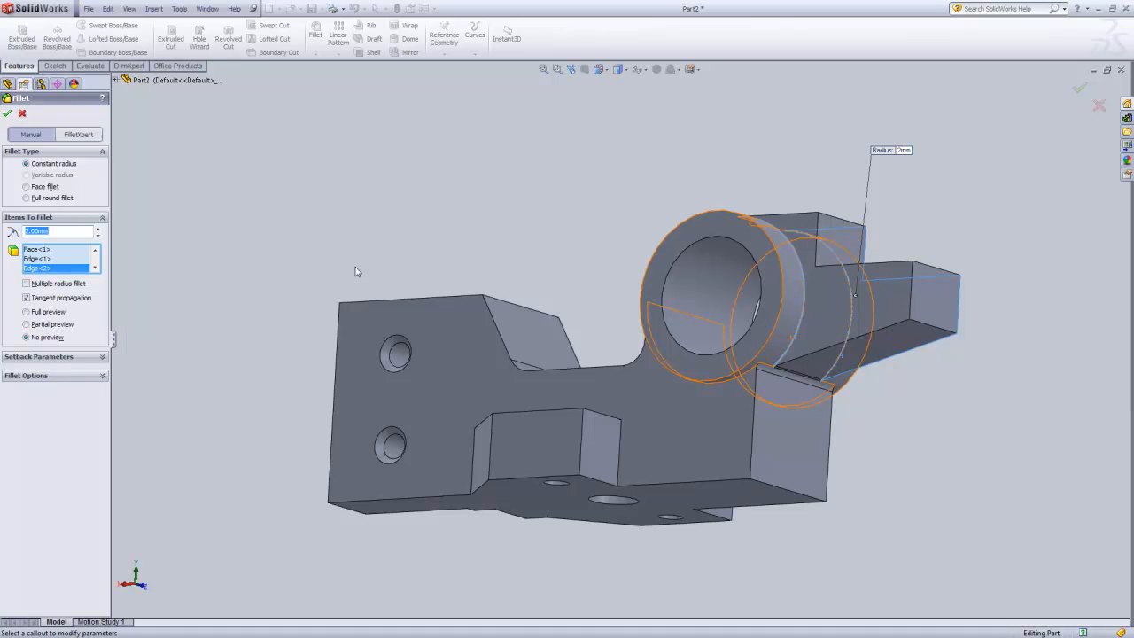
{"action": "left_click", "coordinate": [7, 115]}
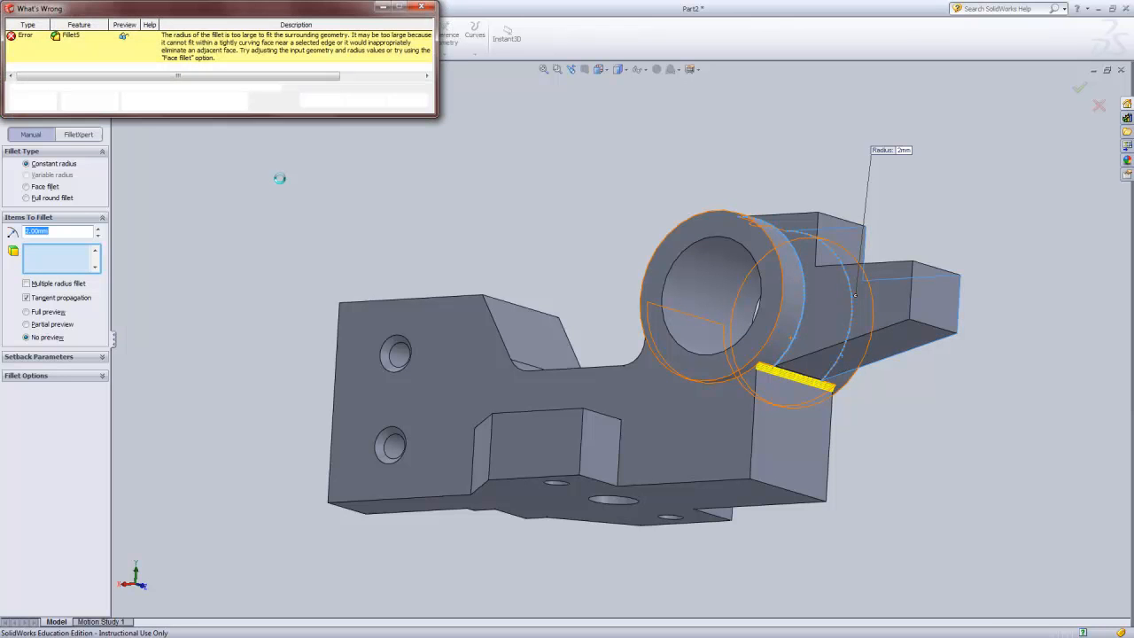
{"action": "left_click", "coordinate": [366, 100]}
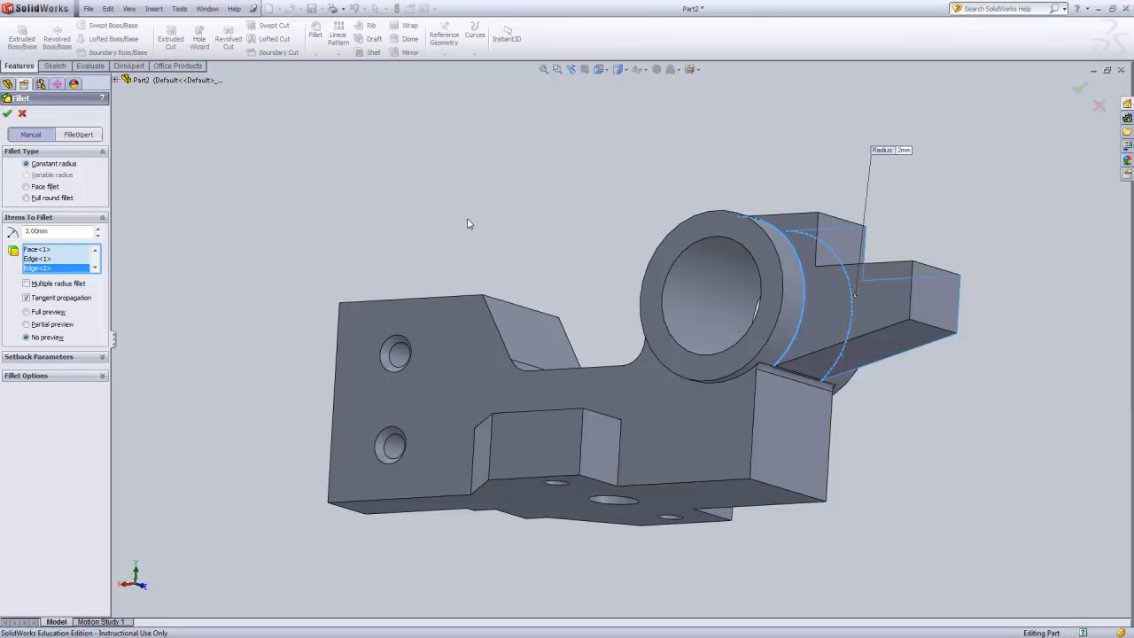
{"action": "scroll", "coordinate": [470, 225], "scroll_direction": "up", "scroll_amount": 1}
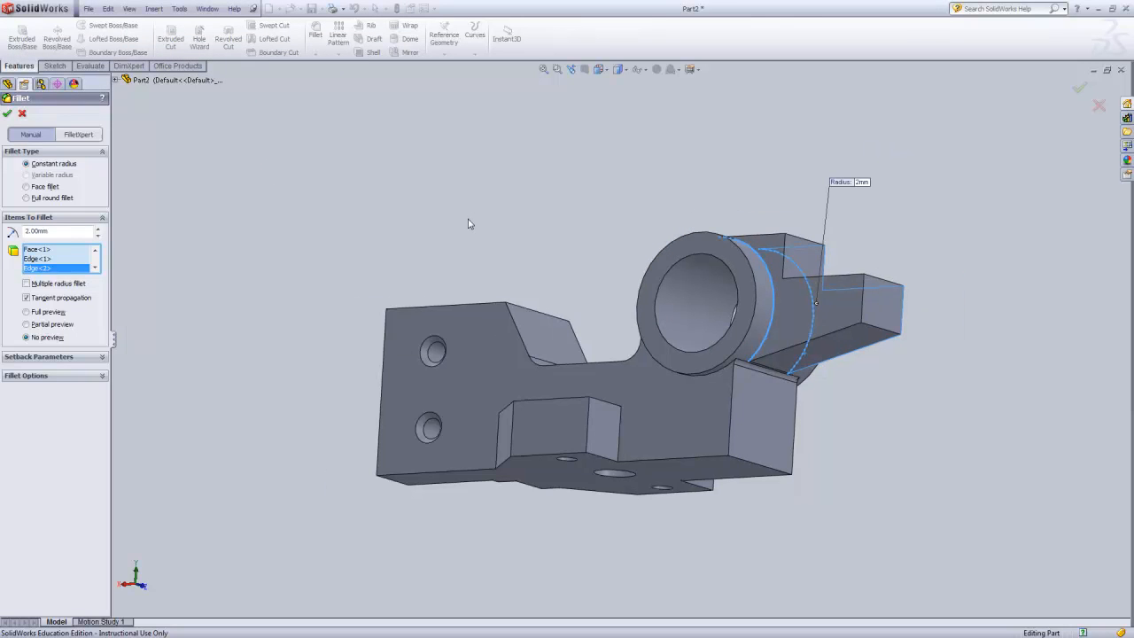
{"action": "middle_click_drag", "start_coordinate": [567, 229], "coordinate": [420, 253]}
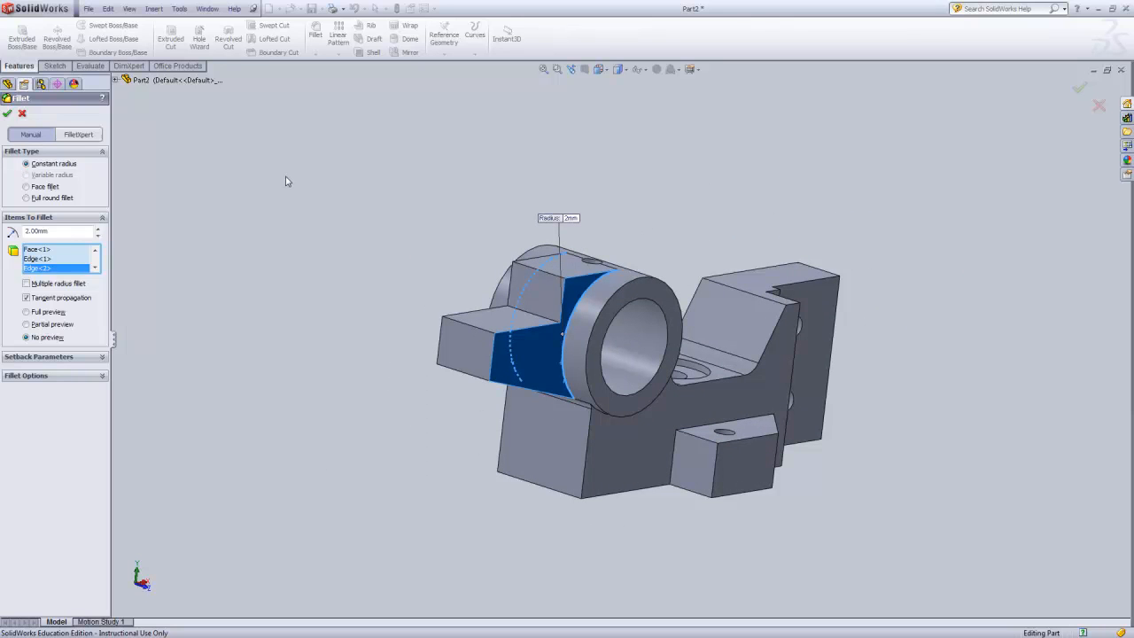
{"action": "middle_click_drag", "start_coordinate": [410, 412], "coordinate": [404, 349]}
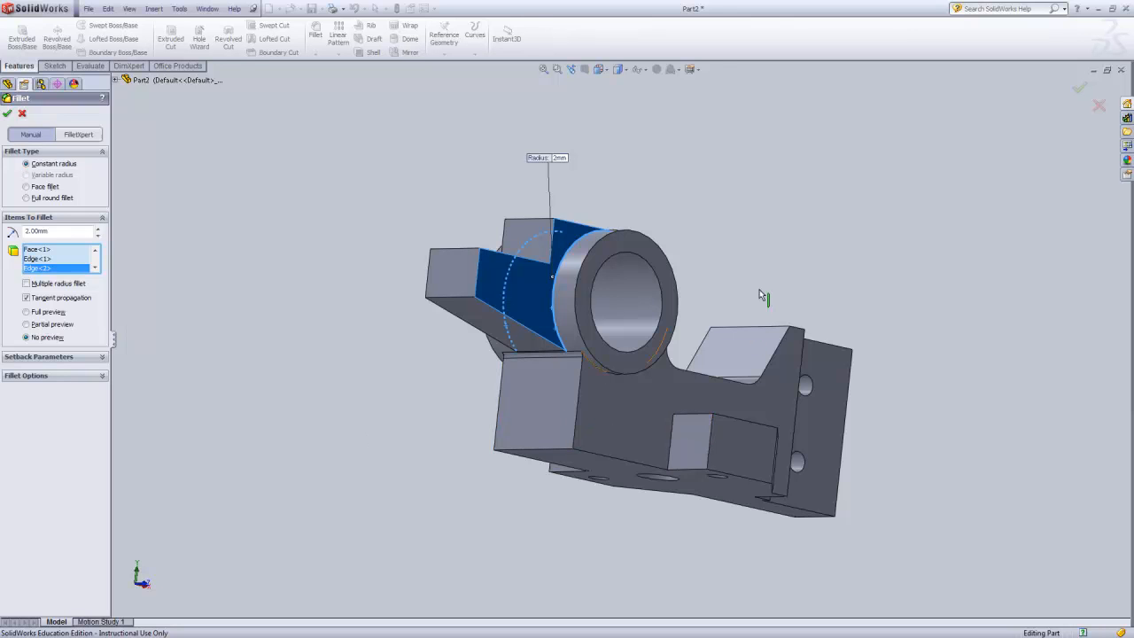
{"action": "middle_click_drag", "start_coordinate": [728, 306], "coordinate": [646, 263]}
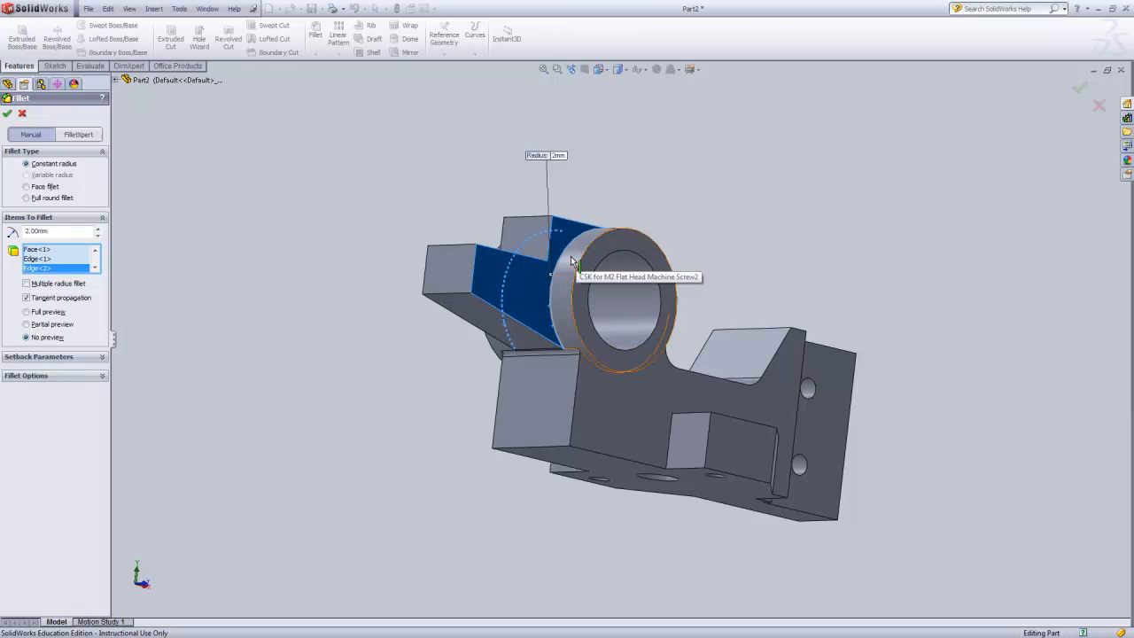
{"action": "left_click", "coordinate": [22, 113]}
Roll the feature history back to just after Axis1 and highlight the axis.
{"action": "middle_click_drag", "start_coordinate": [581, 263], "coordinate": [621, 369]}
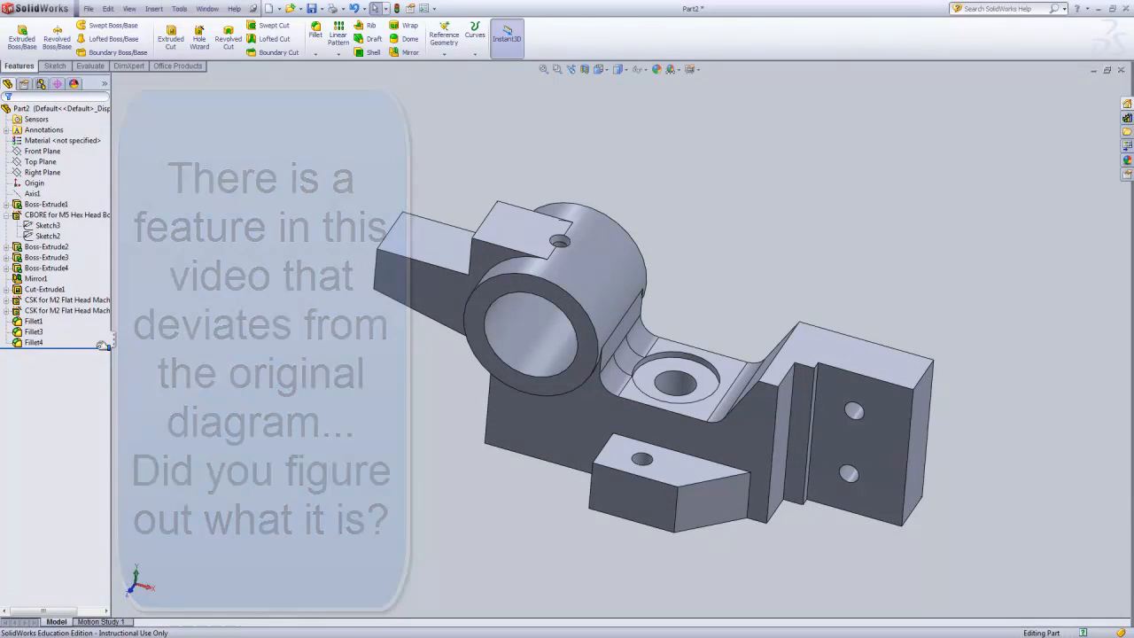
{"action": "left_click_drag", "start_coordinate": [103, 346], "coordinate": [96, 214]}
{"action": "left_click_drag", "start_coordinate": [96, 214], "coordinate": [92, 218]}
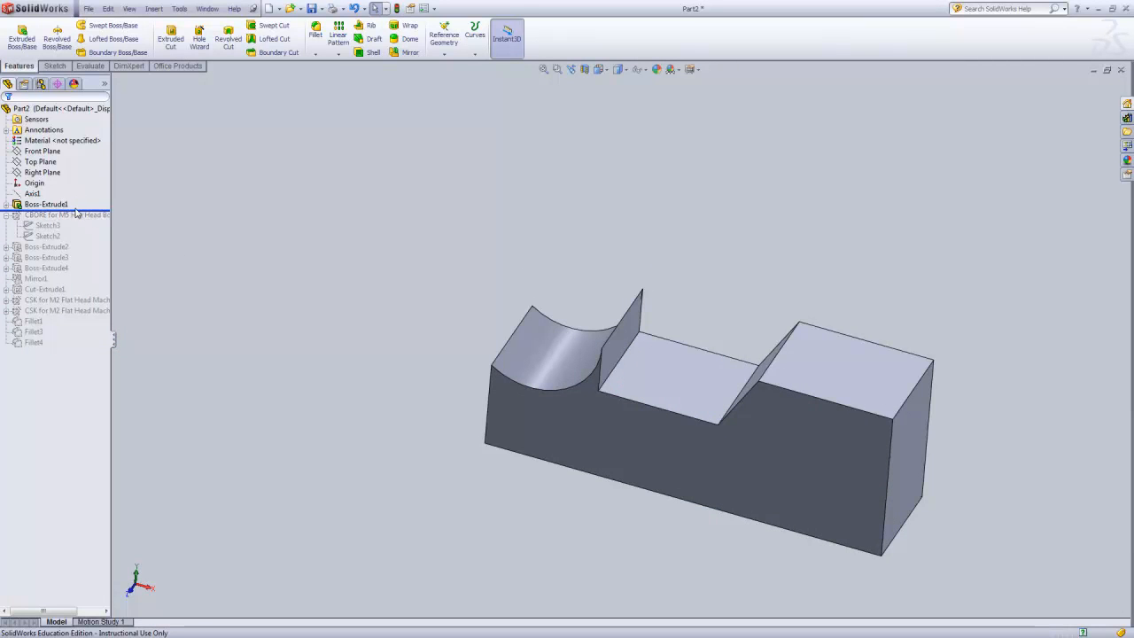
{"action": "left_click_drag", "start_coordinate": [83, 210], "coordinate": [81, 200]}
{"action": "left_click", "coordinate": [32, 194]}
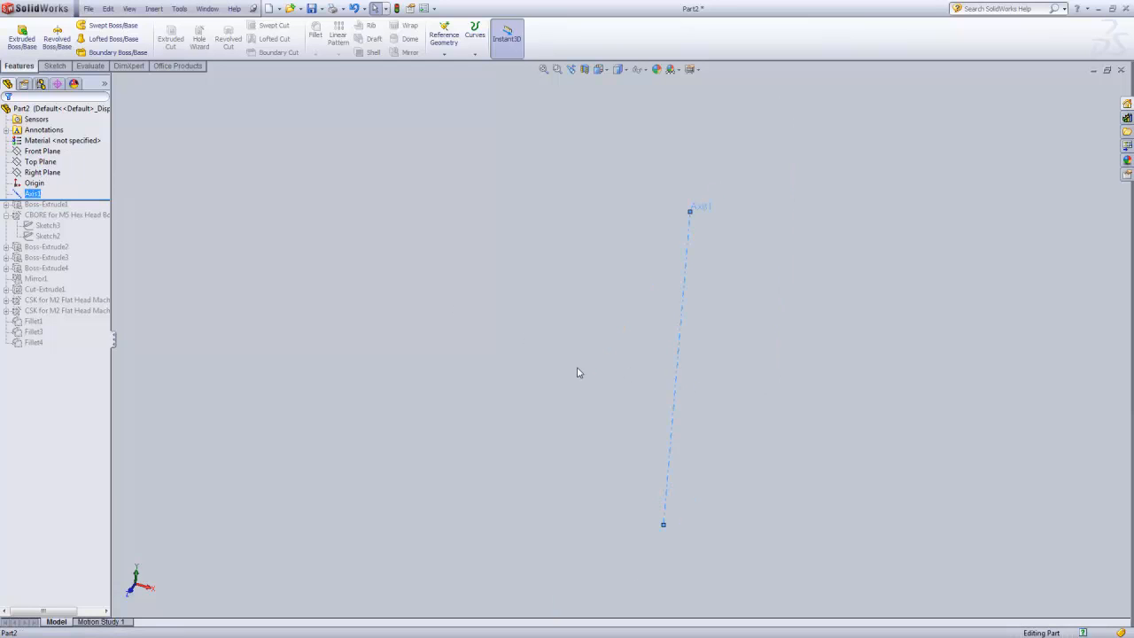
{"action": "left_click", "coordinate": [762, 364]}
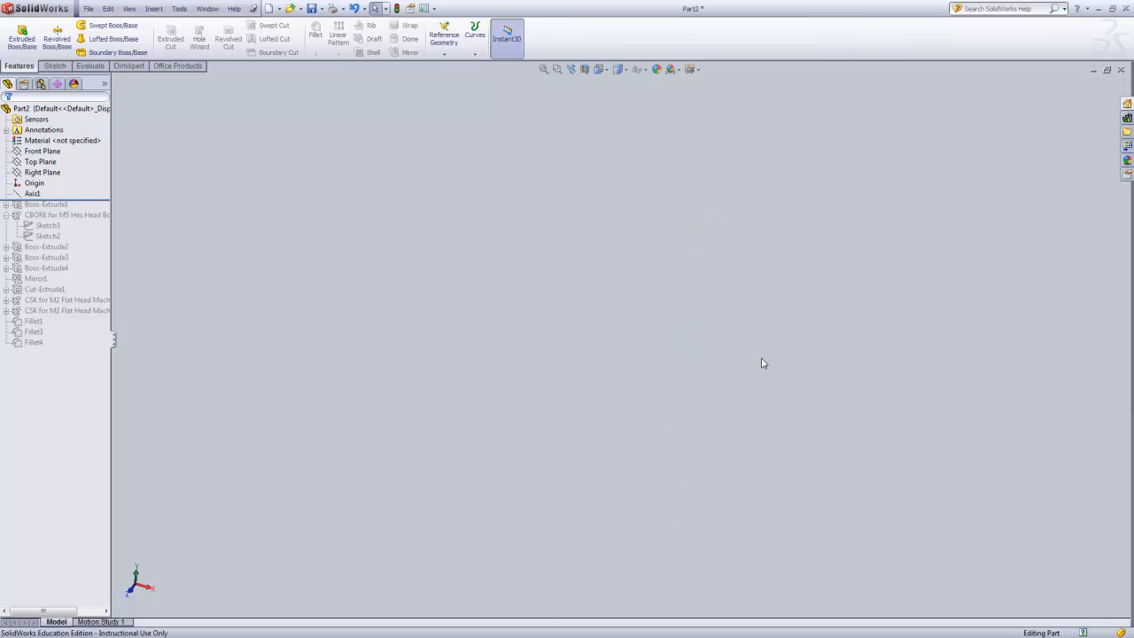
Highlight Axis1 again and roll the feature history forward to include Boss-Extrude1.
{"action": "left_click", "coordinate": [31, 194]}
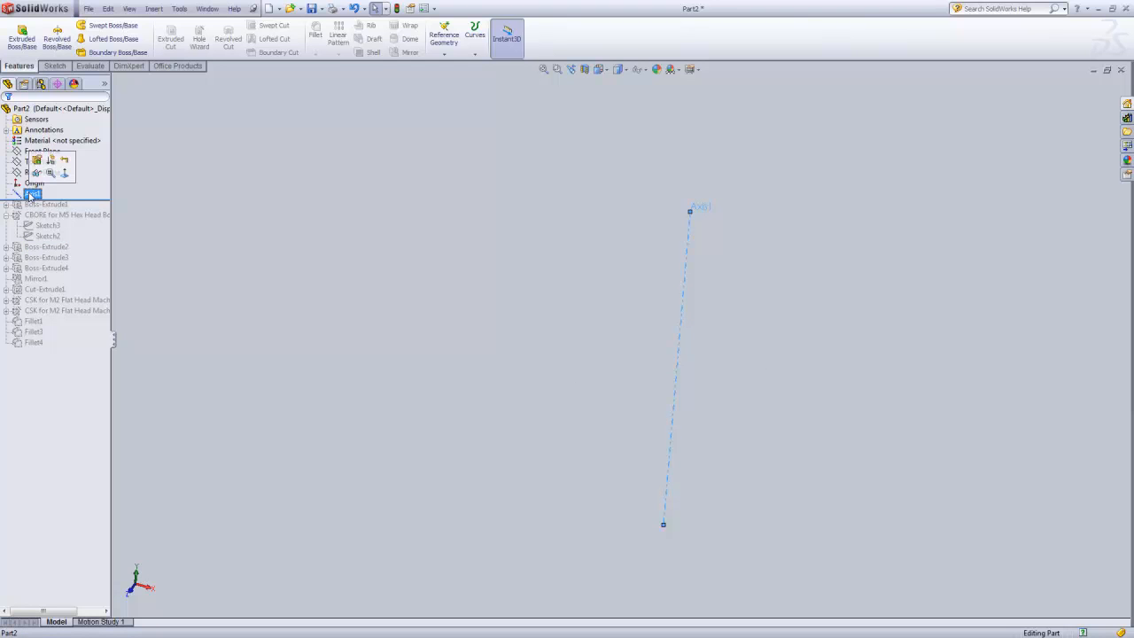
{"action": "left_click", "coordinate": [31, 194]}
{"action": "left_click_drag", "start_coordinate": [92, 199], "coordinate": [87, 216]}
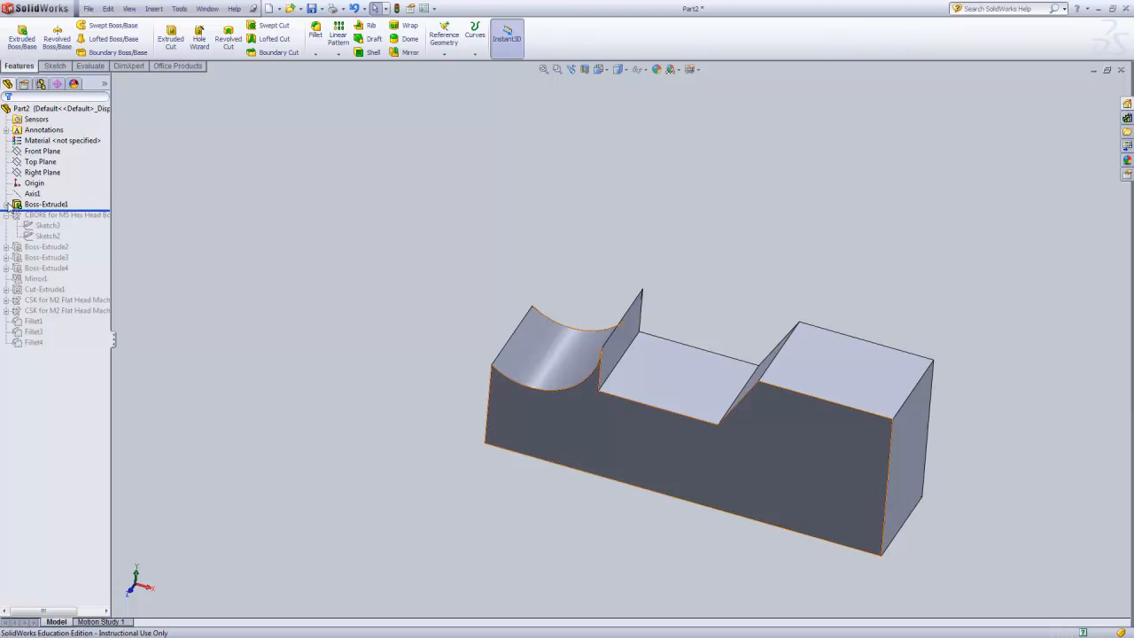
Review Boss-Extrude1's sketch and roll the feature history forward through the M5 counterbore hole, Boss-Extrude2 and Boss-Extrude3.
{"action": "left_click_drag", "start_coordinate": [93, 215], "coordinate": [93, 215]}
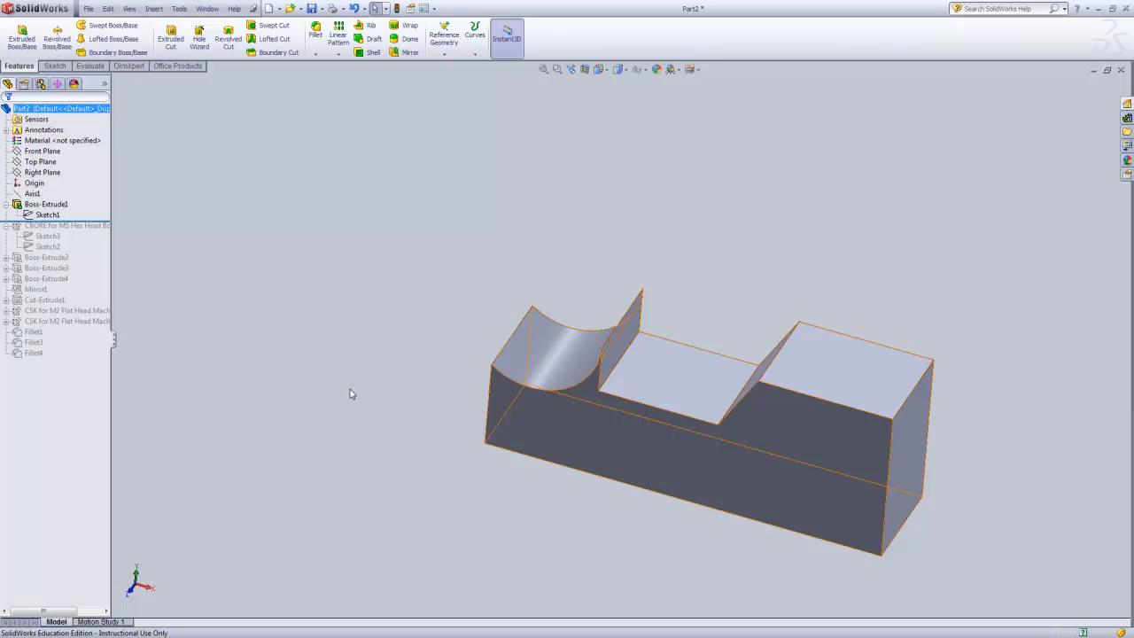
{"action": "mouse_move", "coordinate": [353, 365]}
{"action": "middle_mouse_down"}
{"action": "mouse_move", "coordinate": [353, 345]}
{"action": "mouse_move", "coordinate": [342, 345]}
{"action": "middle_mouse_up"}
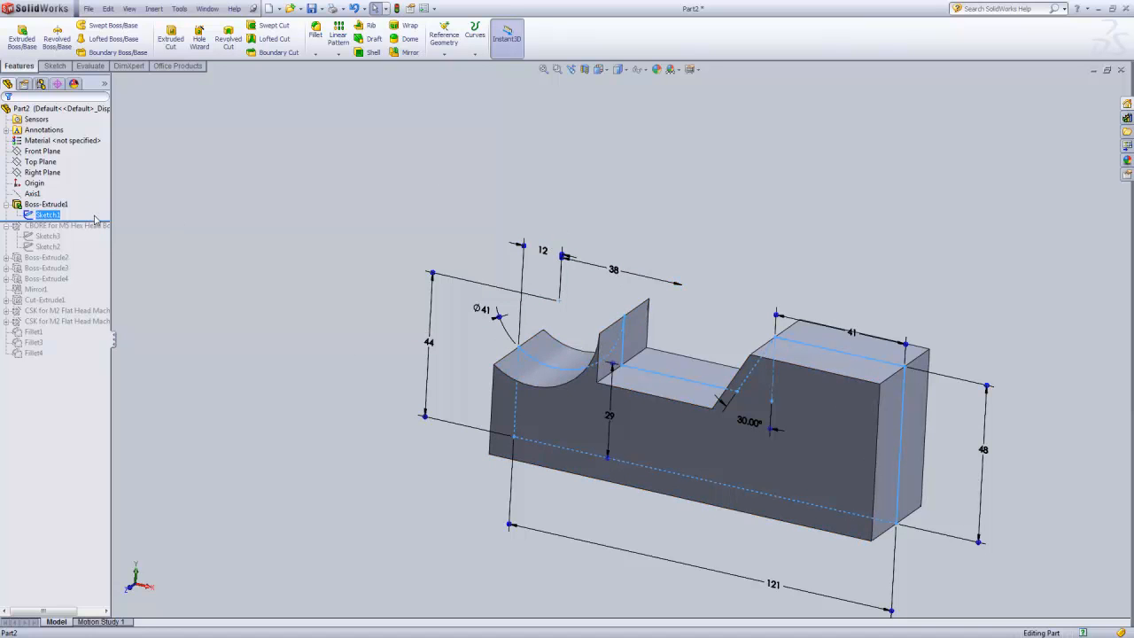
{"action": "left_click_drag", "start_coordinate": [95, 225], "coordinate": [91, 254]}
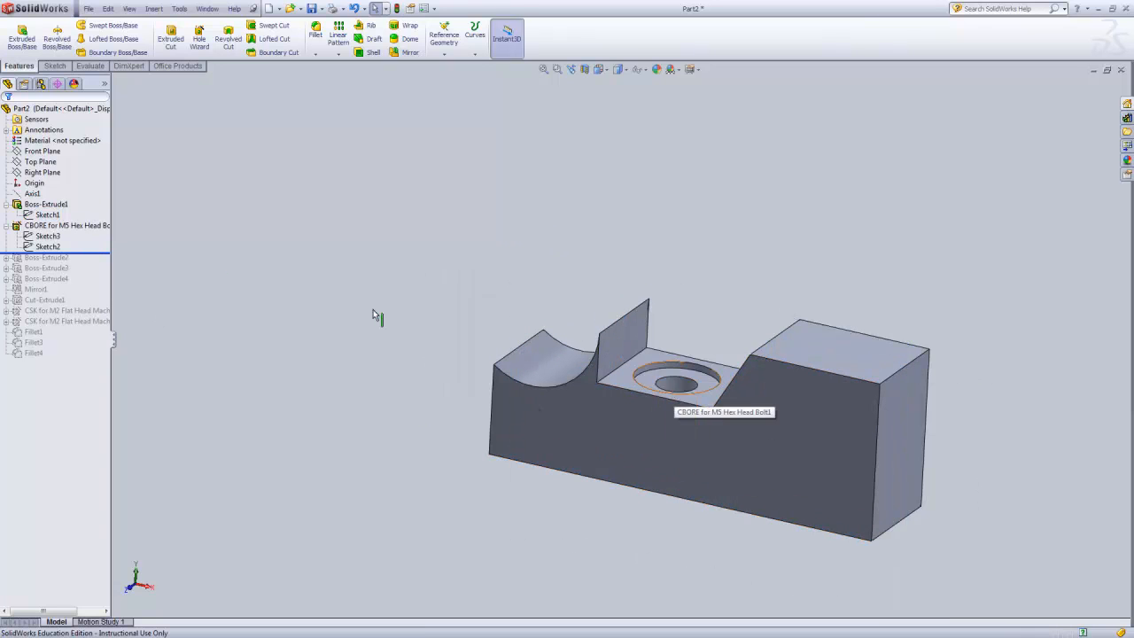
{"action": "left_click_drag", "start_coordinate": [99, 255], "coordinate": [98, 265]}
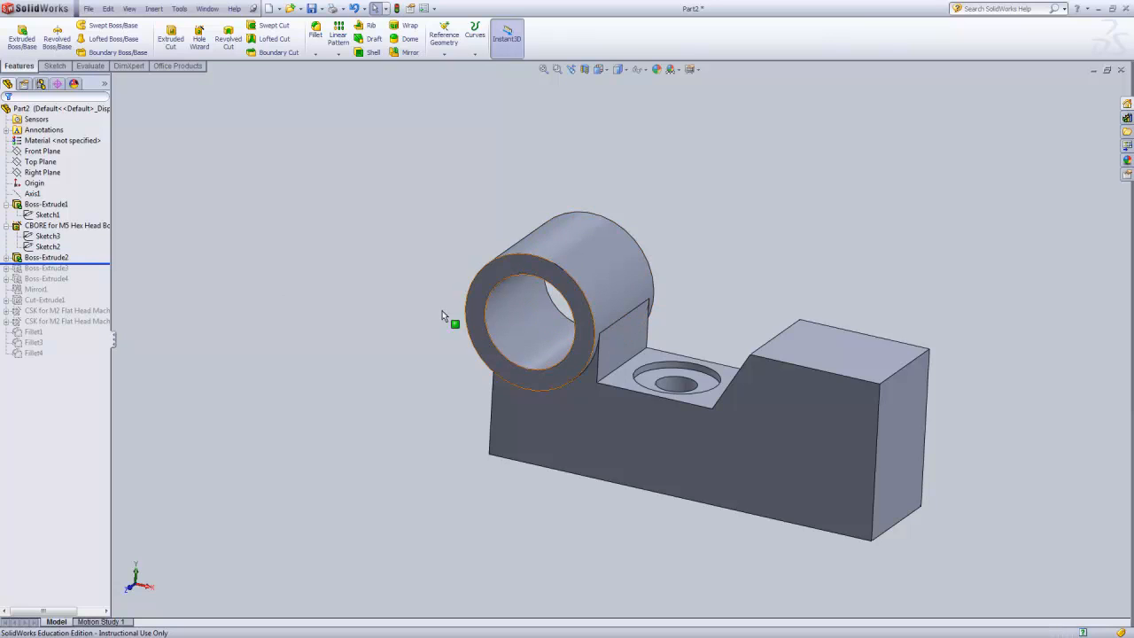
{"action": "left_click_drag", "start_coordinate": [100, 264], "coordinate": [100, 277]}
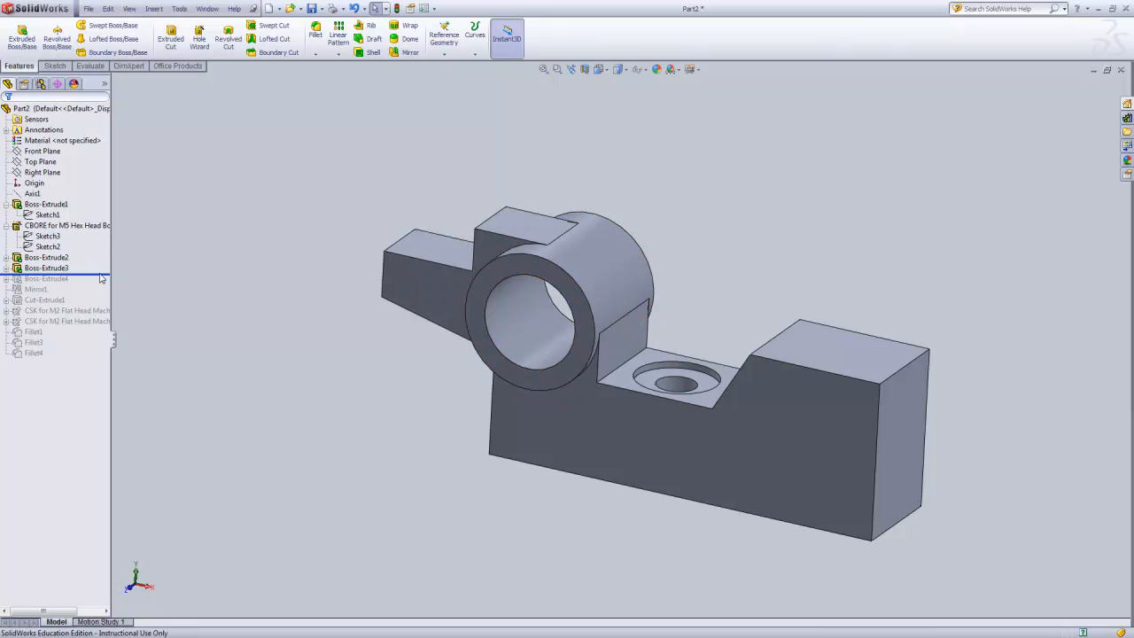
Expand Boss-Extrude3 and highlight its sketch to review the arm profile's dimensions.
{"action": "left_click", "coordinate": [6, 269]}
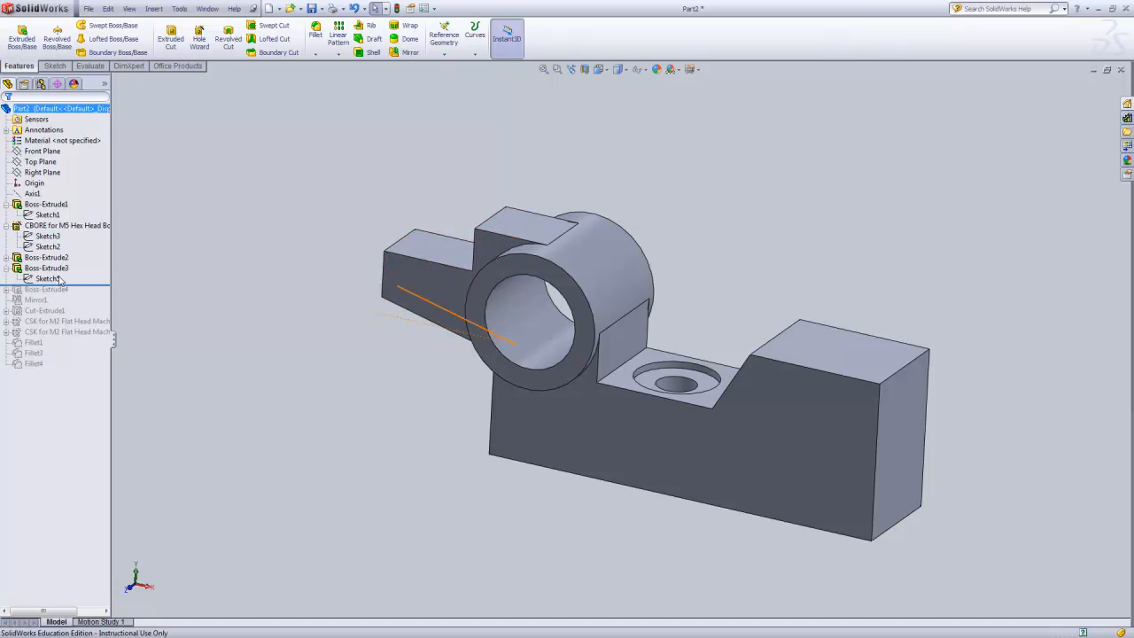
{"action": "left_click", "coordinate": [53, 278]}
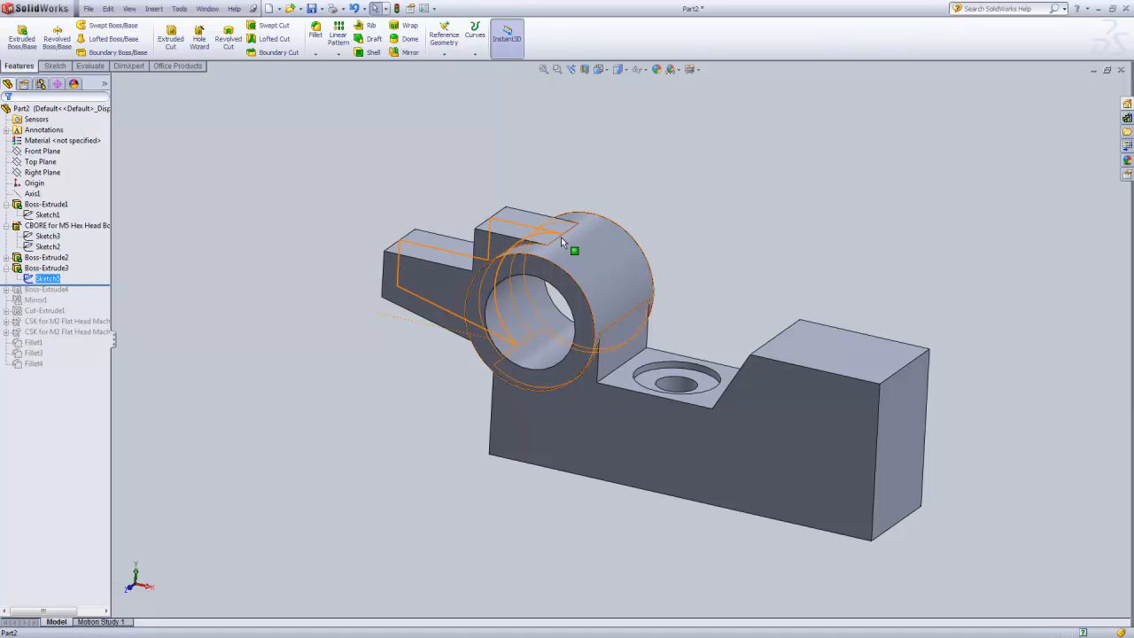
{"action": "left_click", "coordinate": [563, 238]}
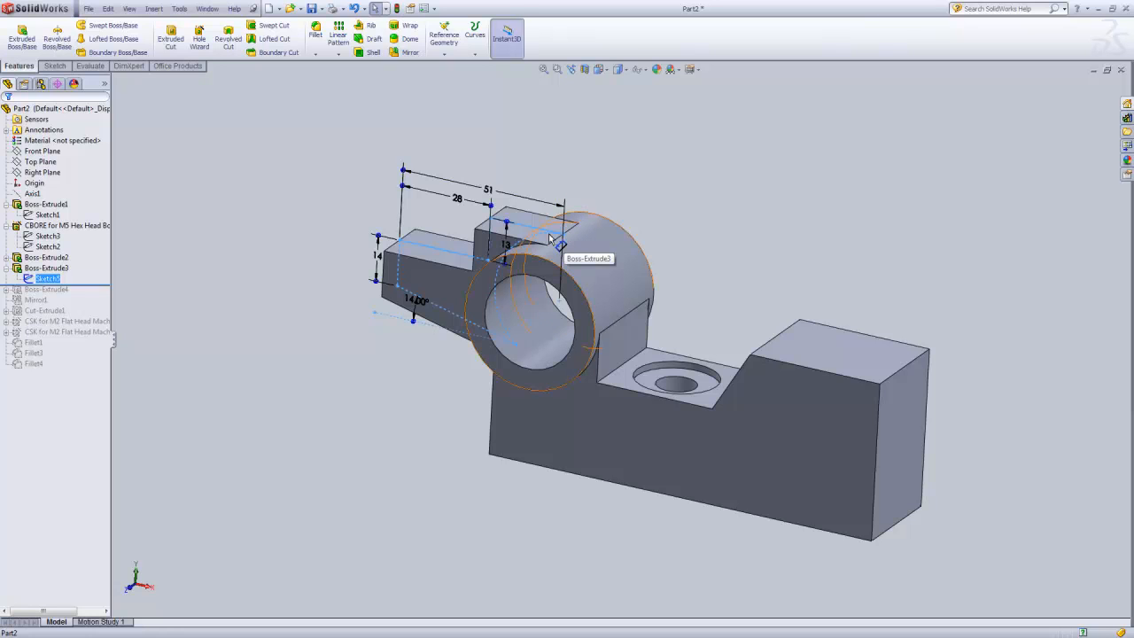
Roll the feature history forward through Boss-Extrude4, Mirror1, Cut-Extrude1 and both M2 countersunk hole features.
{"action": "left_click_drag", "start_coordinate": [98, 284], "coordinate": [98, 295]}
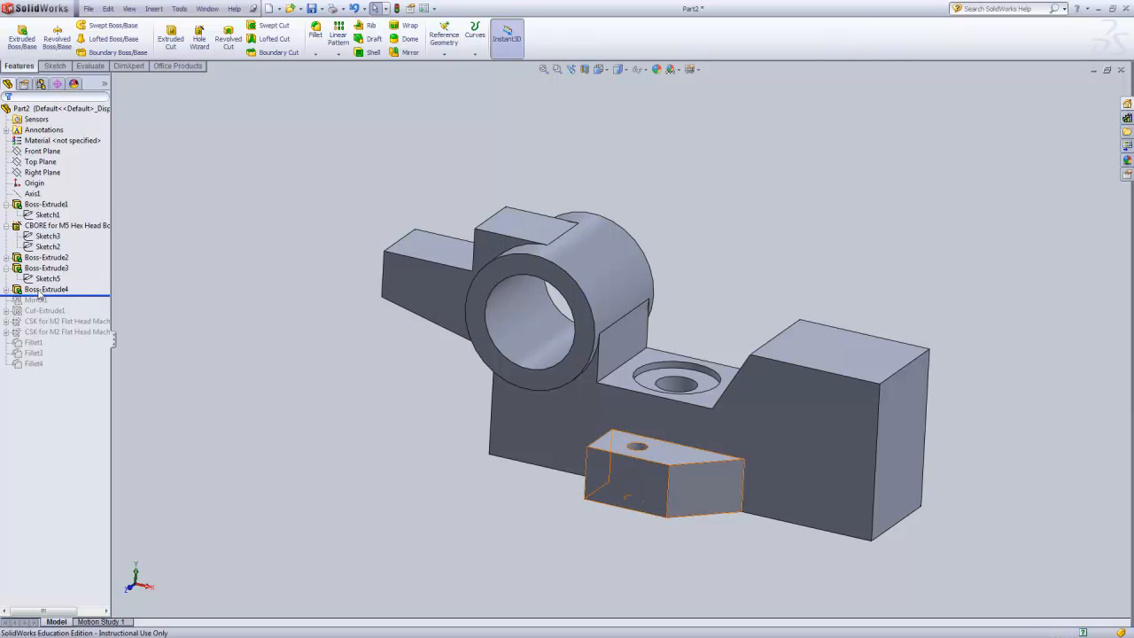
{"action": "left_click", "coordinate": [41, 290]}
{"action": "left_click_drag", "start_coordinate": [98, 296], "coordinate": [98, 305]}
{"action": "middle_click_drag", "start_coordinate": [282, 276], "coordinate": [274, 340]}
{"action": "left_click_drag", "start_coordinate": [92, 306], "coordinate": [98, 316]}
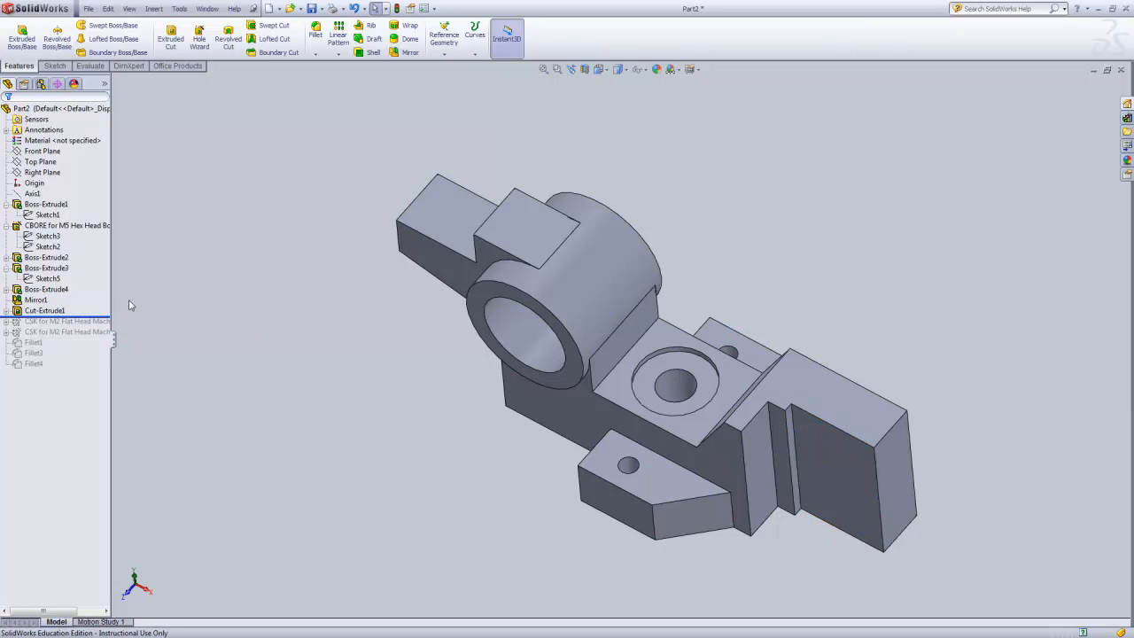
{"action": "middle_click_drag", "start_coordinate": [312, 340], "coordinate": [333, 295]}
{"action": "left_click_drag", "start_coordinate": [95, 317], "coordinate": [28, 338]}
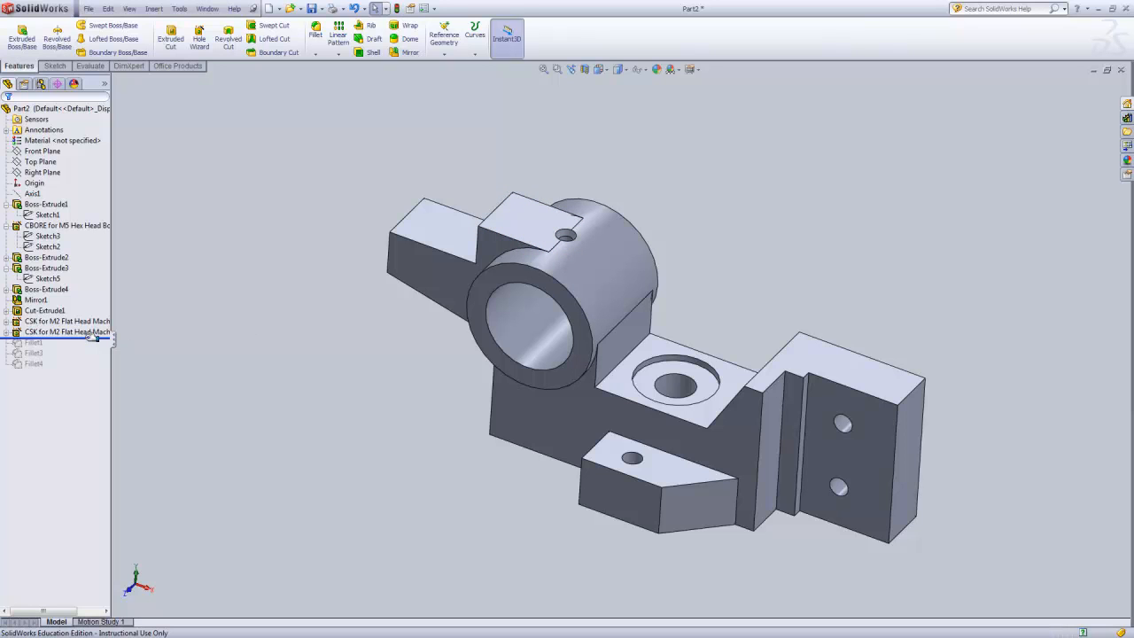
Roll the feature history forward through Fillet1, Fillet3 and Fillet4 to the end, inspecting the fillets around the tube and base.
{"action": "left_click_drag", "start_coordinate": [92, 337], "coordinate": [87, 346]}
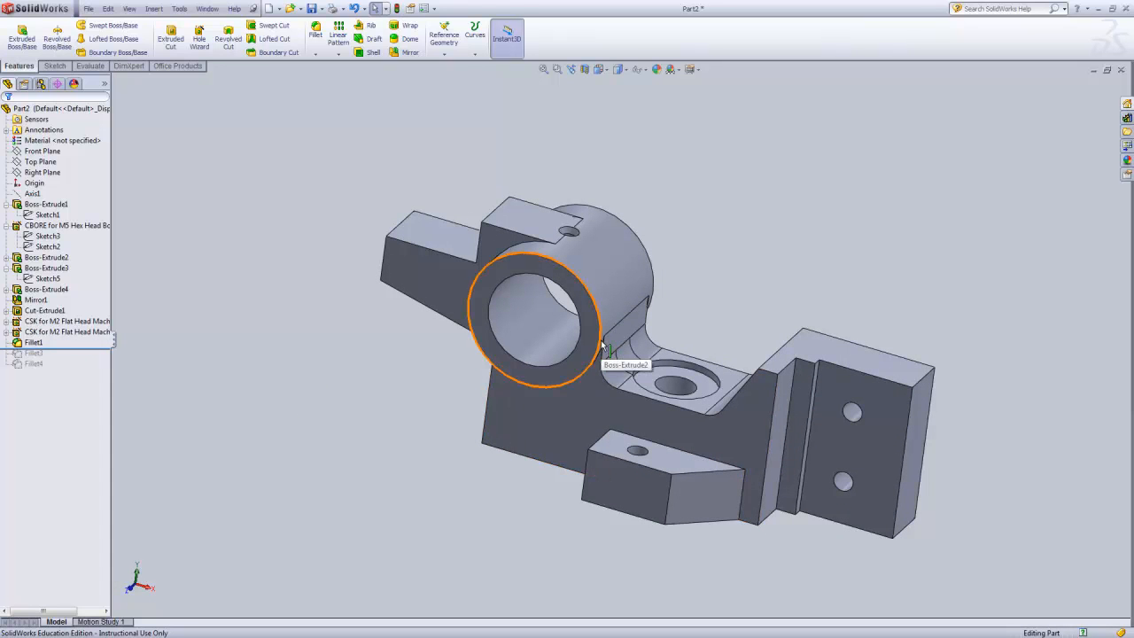
{"action": "middle_click_drag", "start_coordinate": [385, 387], "coordinate": [350, 383]}
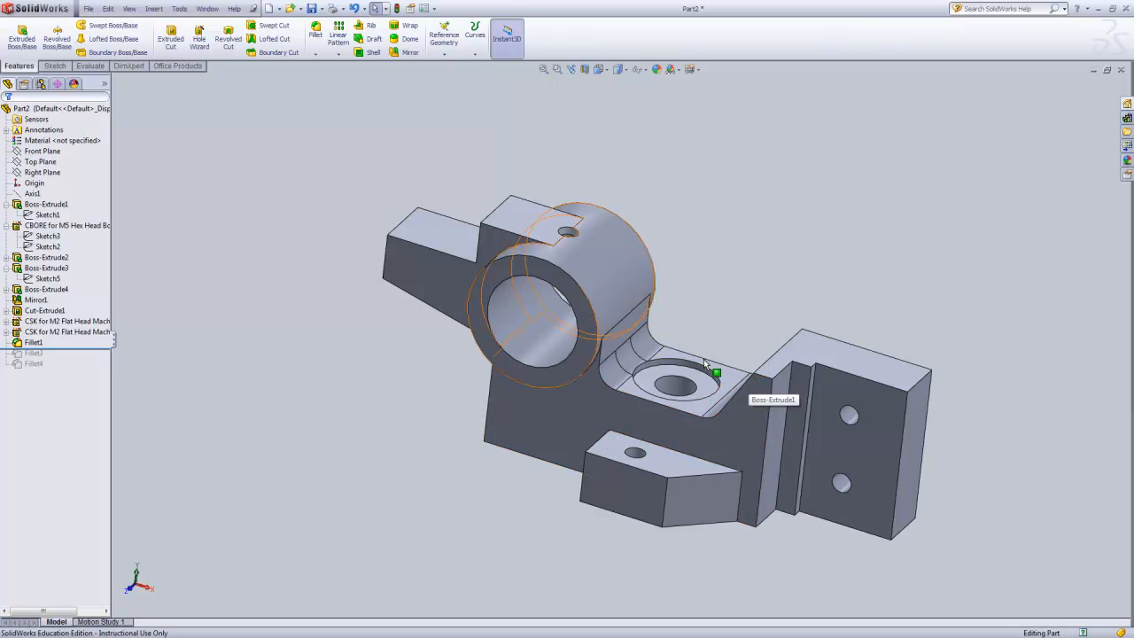
{"action": "left_click_drag", "start_coordinate": [110, 349], "coordinate": [109, 360]}
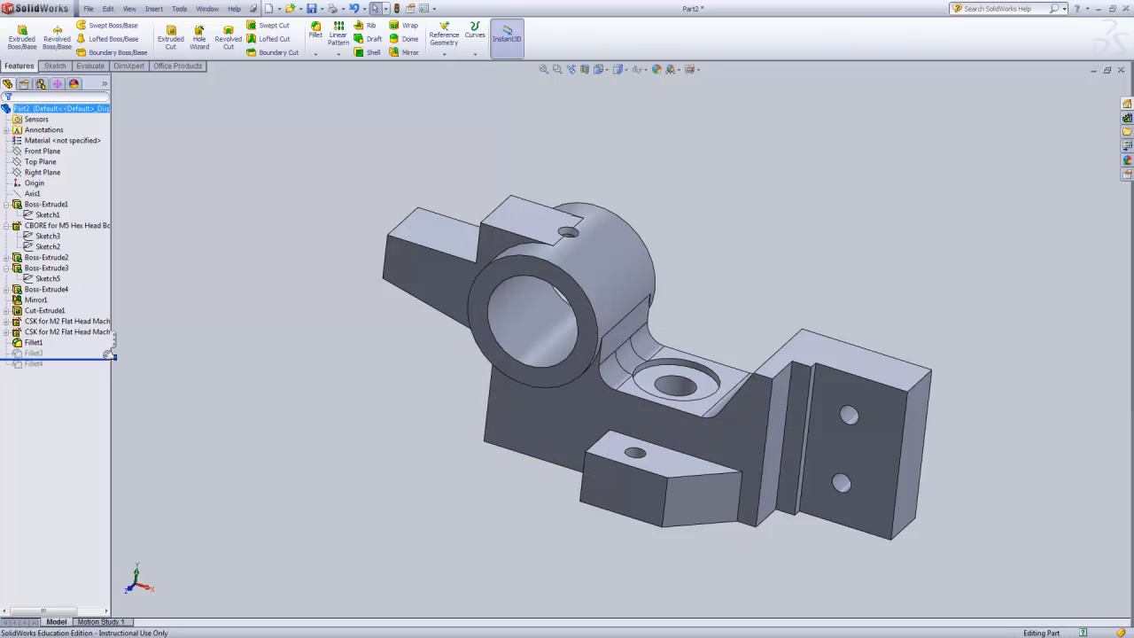
{"action": "middle_click_drag", "start_coordinate": [274, 370], "coordinate": [370, 312]}
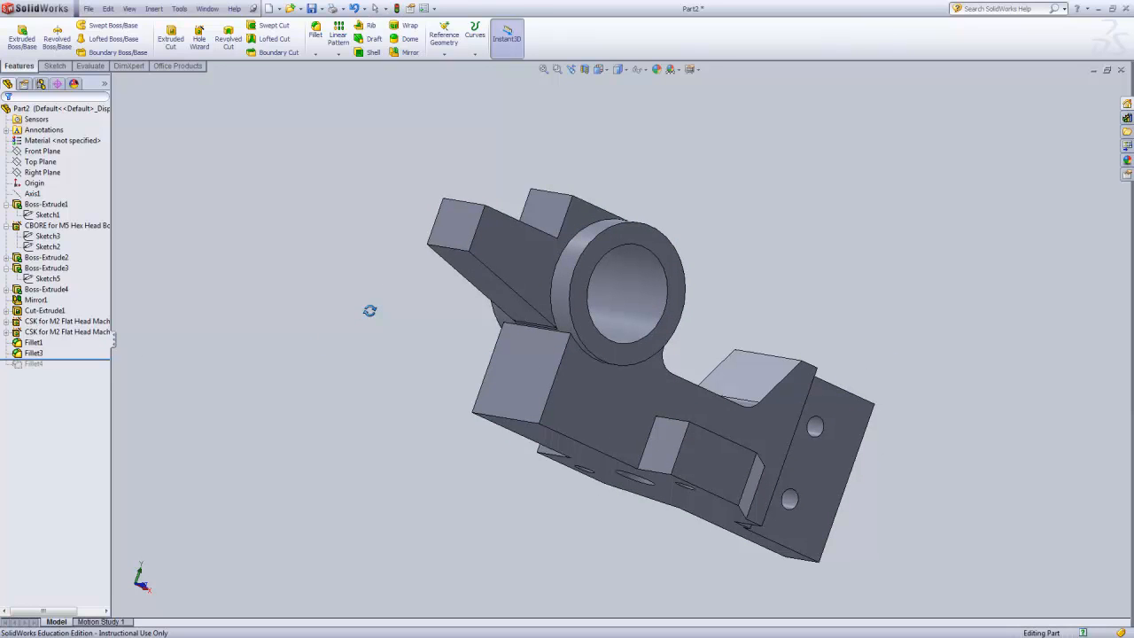
{"action": "left_click_drag", "start_coordinate": [102, 358], "coordinate": [102, 368]}
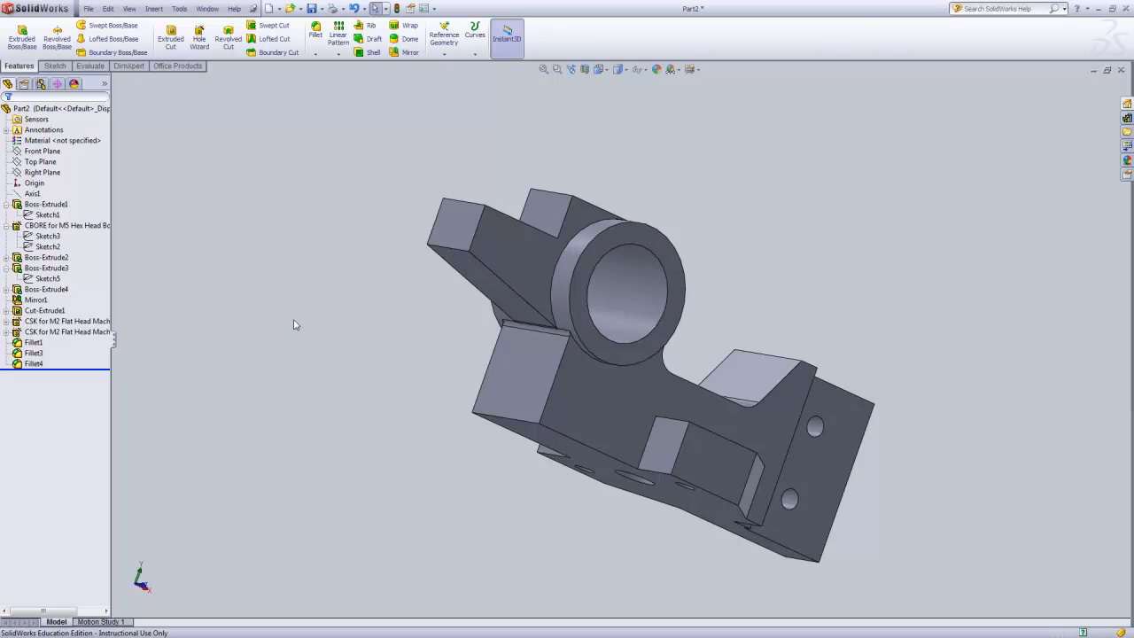
{"action": "middle_click_drag", "start_coordinate": [816, 233], "coordinate": [772, 256]}
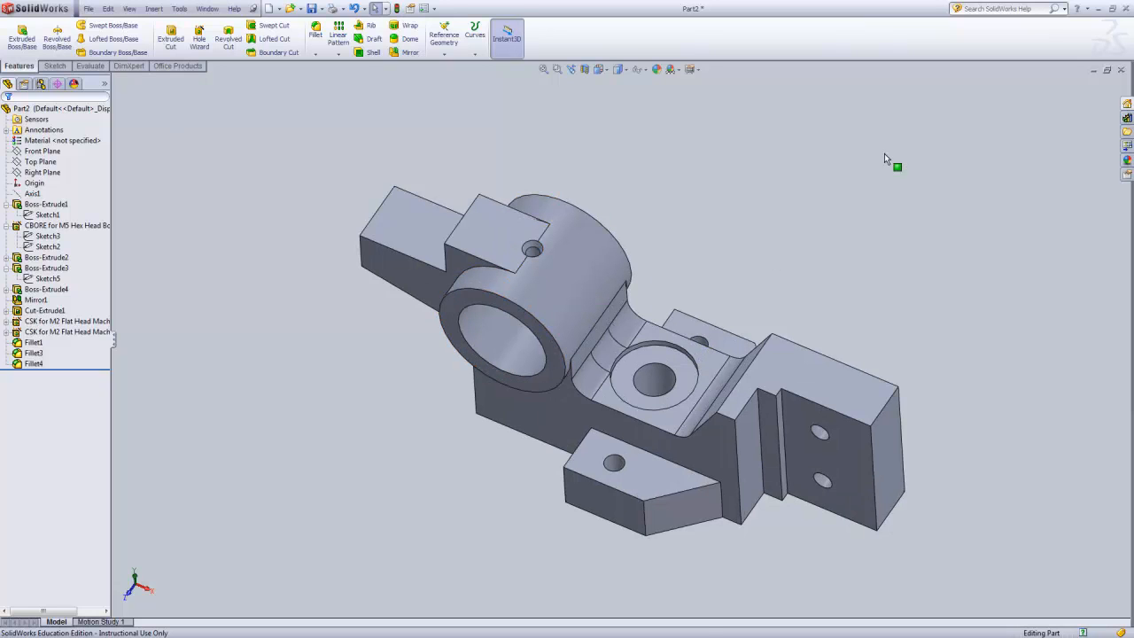